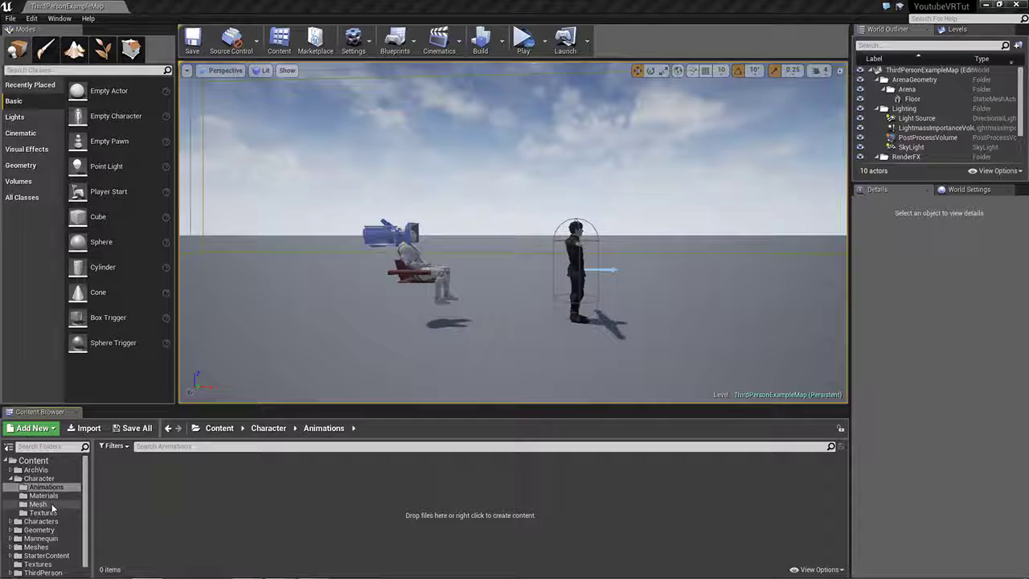
Step: Open the Dec30_MedievalMale skeletal mesh from the Character/Mesh folder, examine its wireframe, and close its editor
left_click(50, 505)
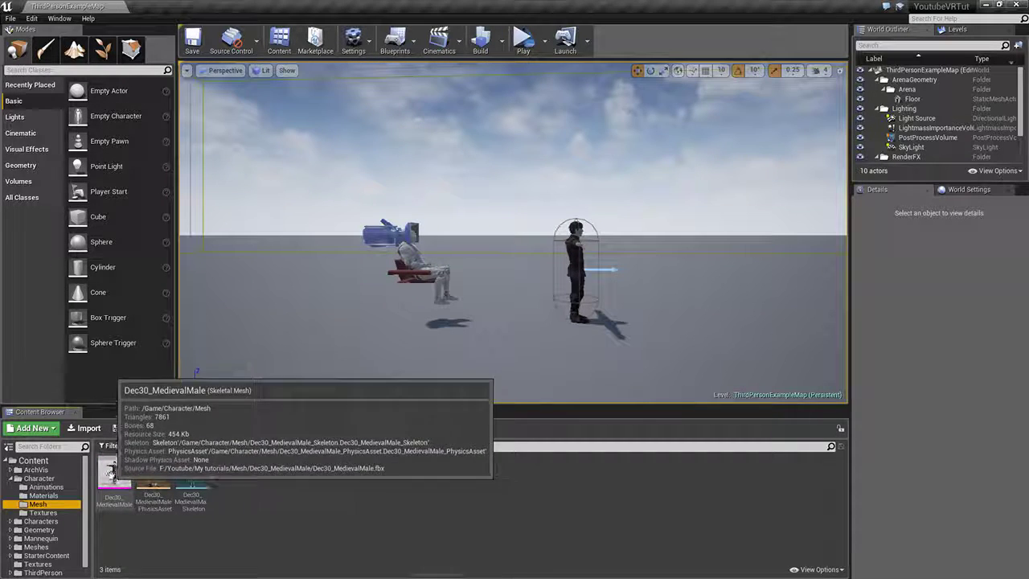
double_click(113, 474)
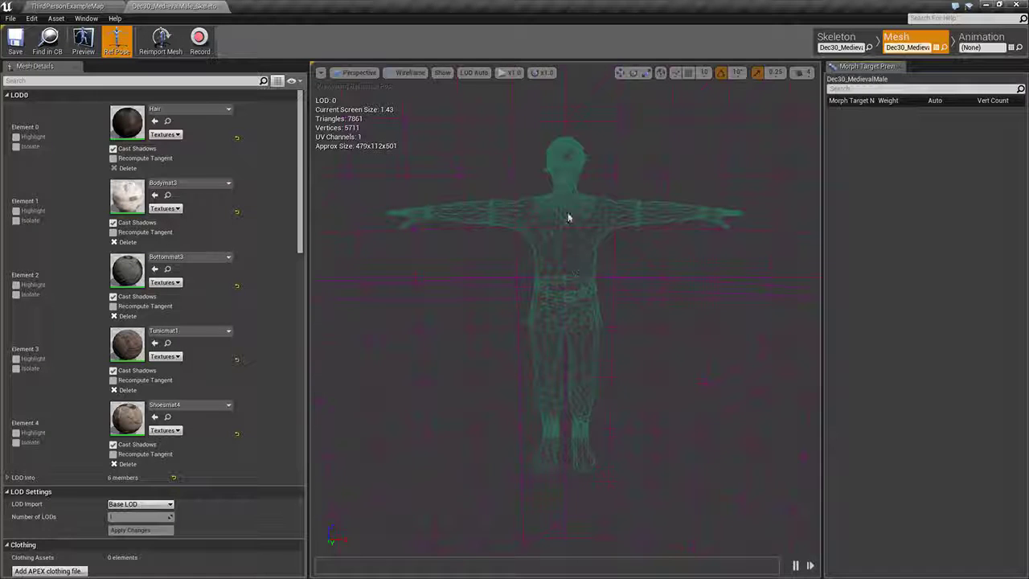
left_click(221, 7)
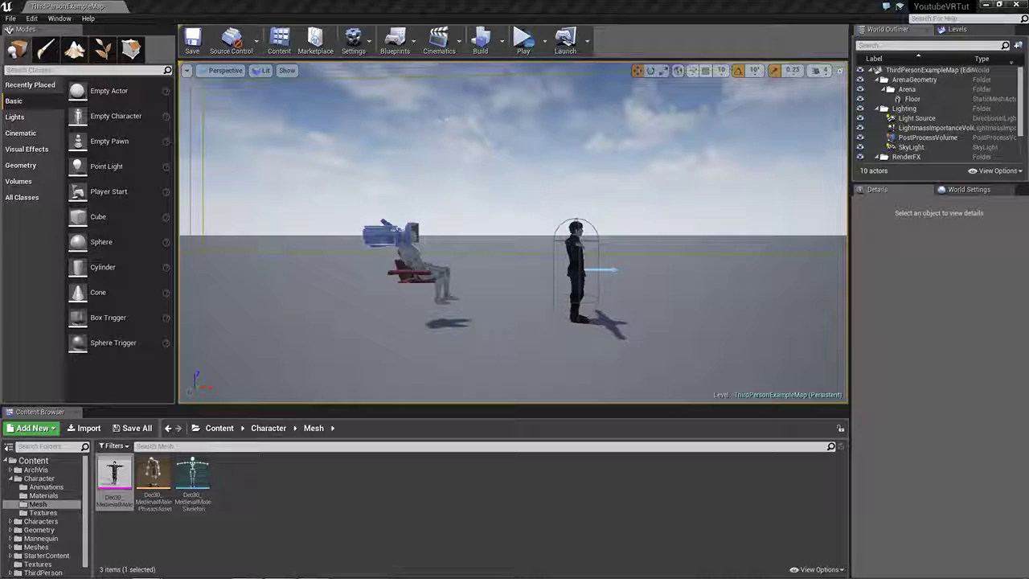
Step: Switch to Mixamo in the browser and select the Dec30_MedievalMale character in My Assets
left_click_drag(1028, 58, 901, 57)
double_click(901, 57)
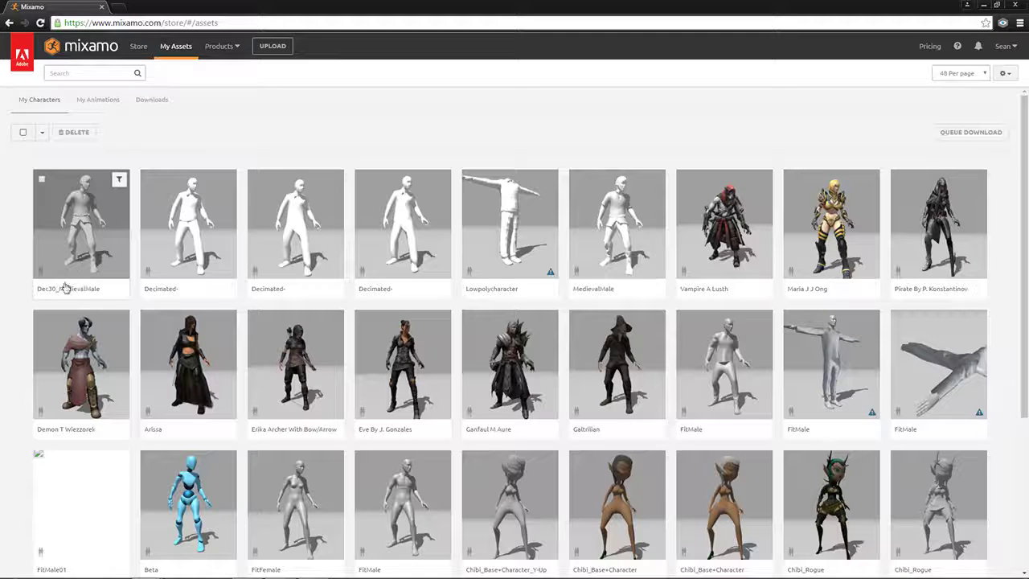
left_click(41, 178)
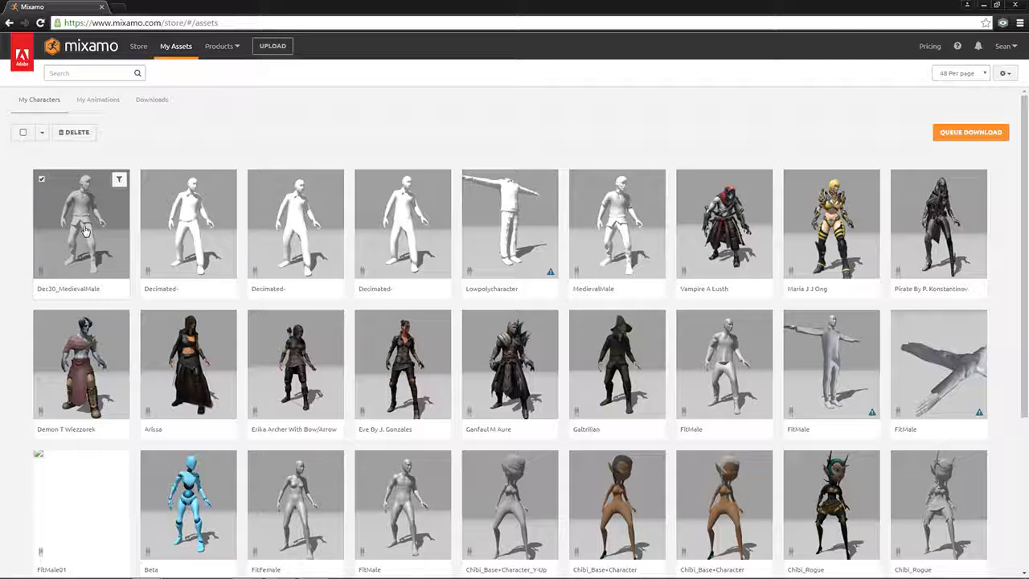
left_click(42, 178)
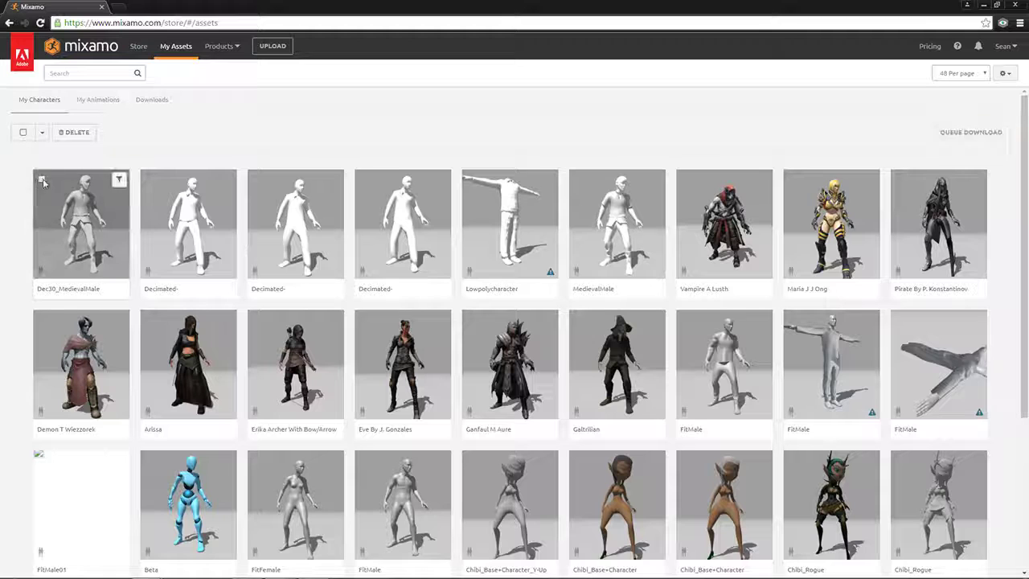
left_click(41, 178)
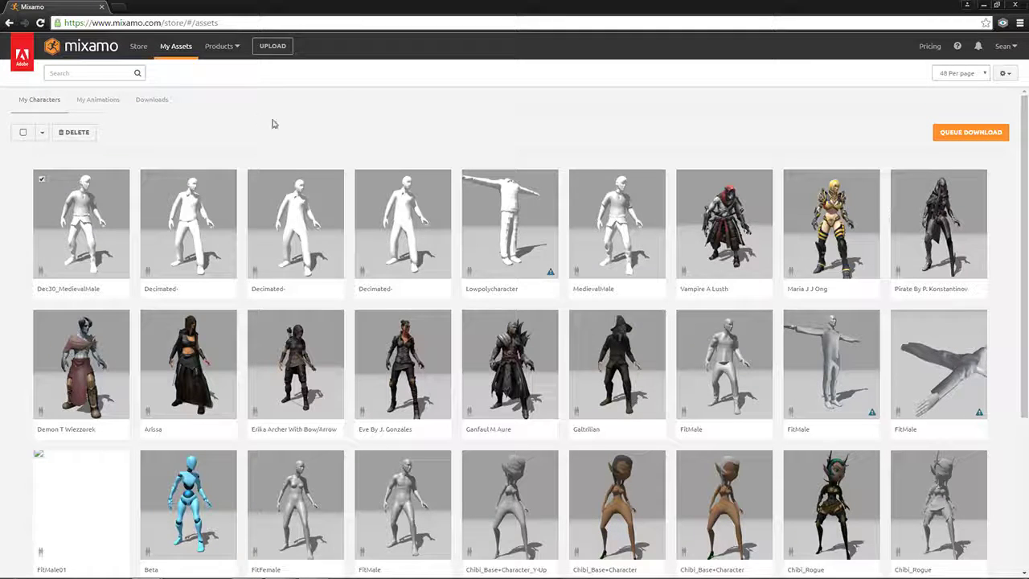
left_click(178, 46)
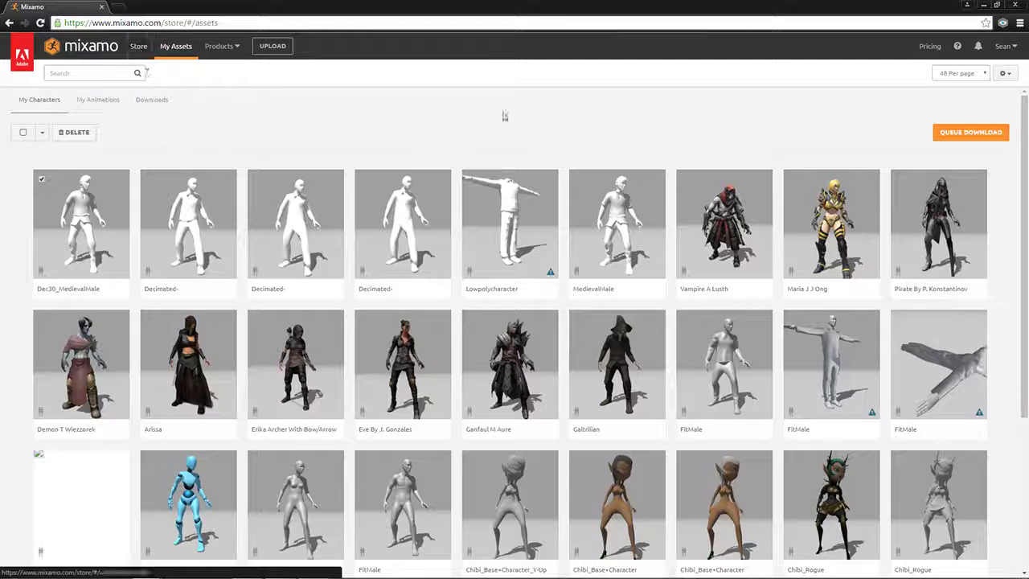
Step: Load Dec30_MedievalMale in the preview viewer and find animations for it in the store
scroll(904, 192, "down", 1)
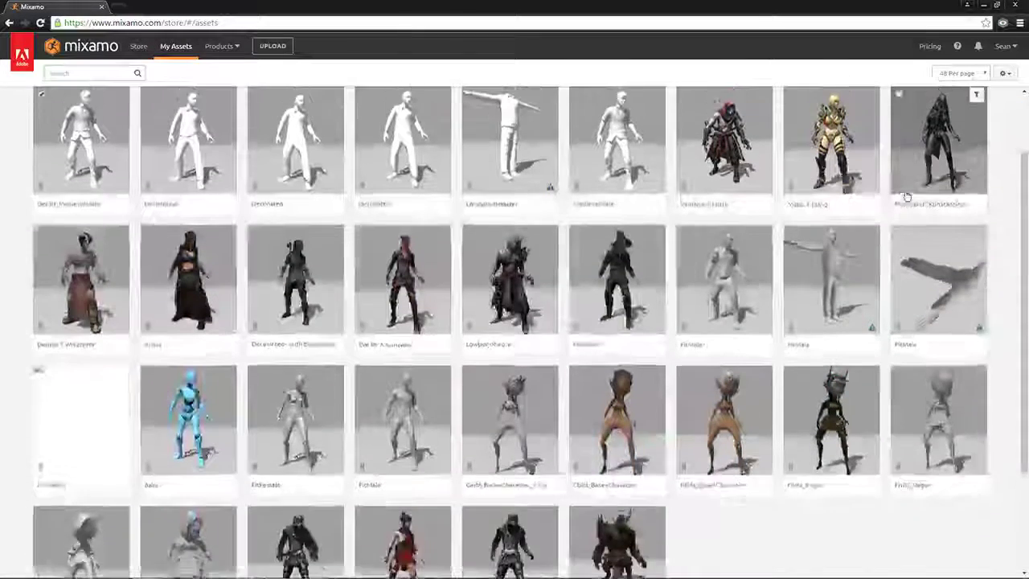
scroll(902, 191, "up", 1)
left_click(81, 200)
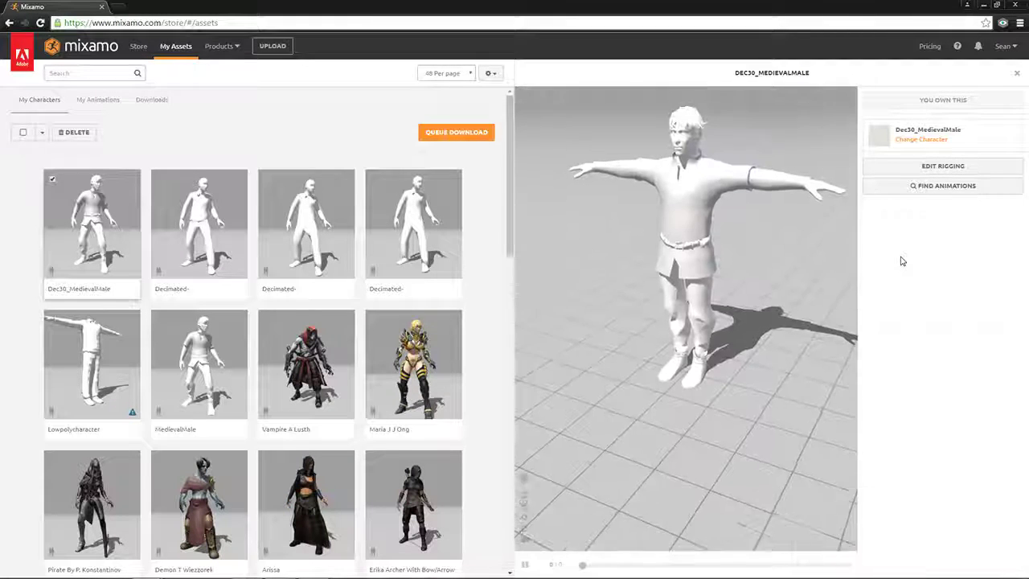
left_click(933, 187)
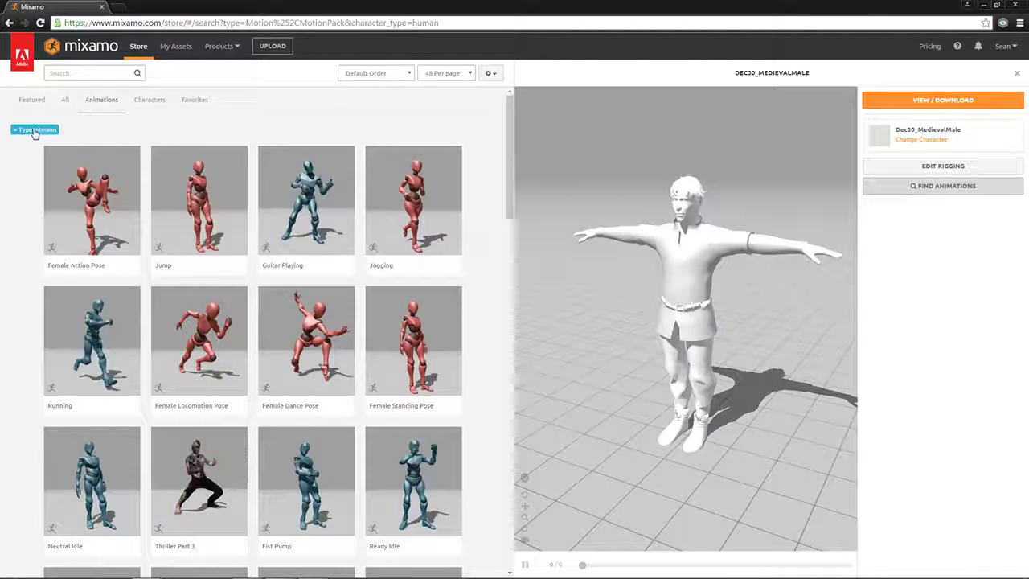
Step: Search the store animations for "standard walk" and preview Standard Walk on the character
left_click(71, 73)
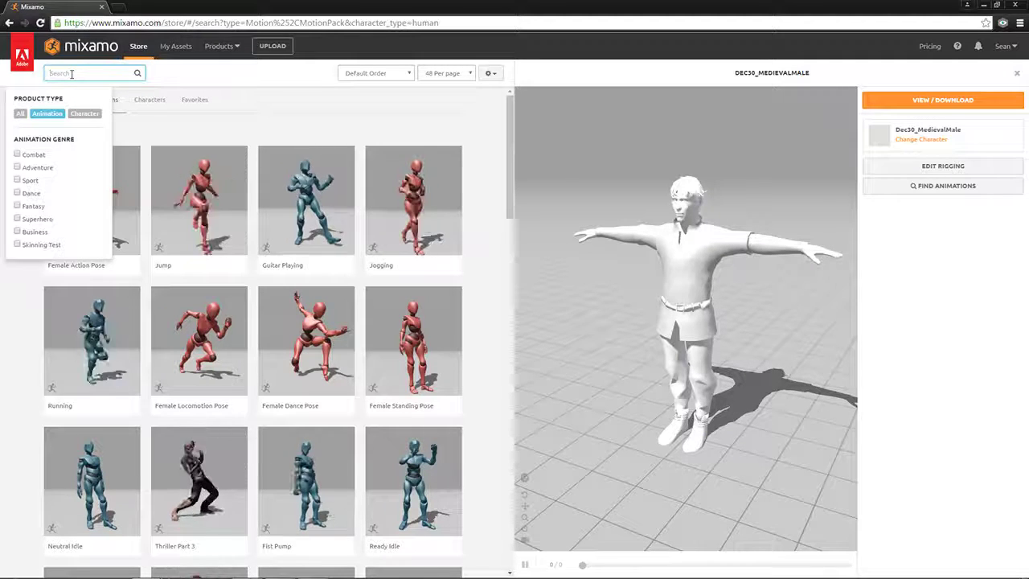
type("stand")
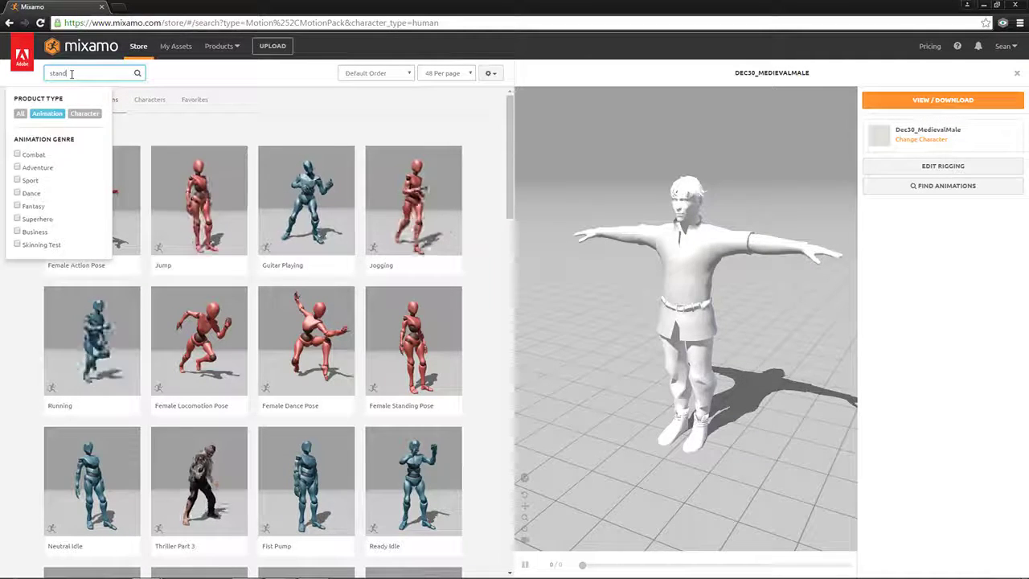
type("ard walk")
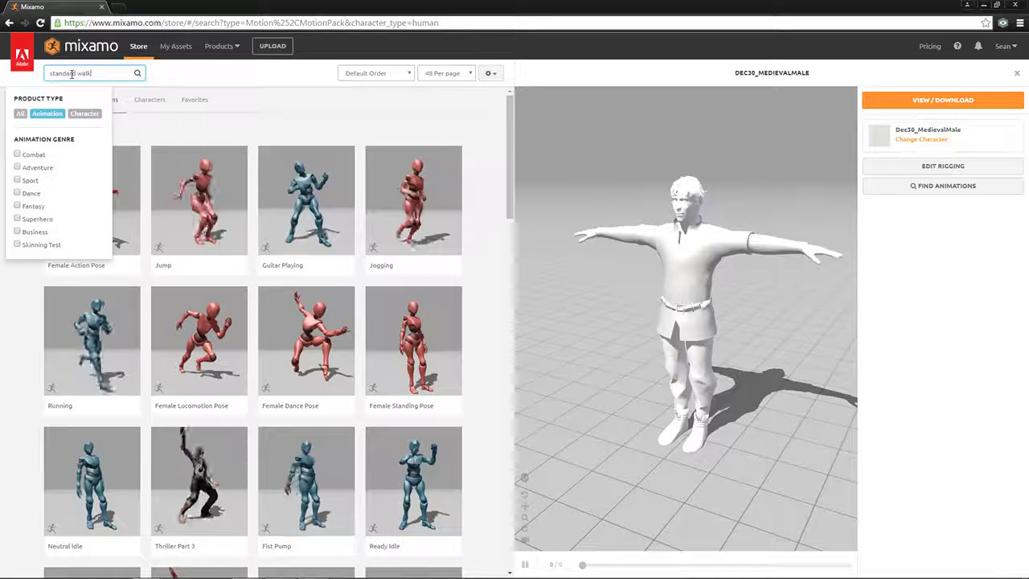
key("Return")
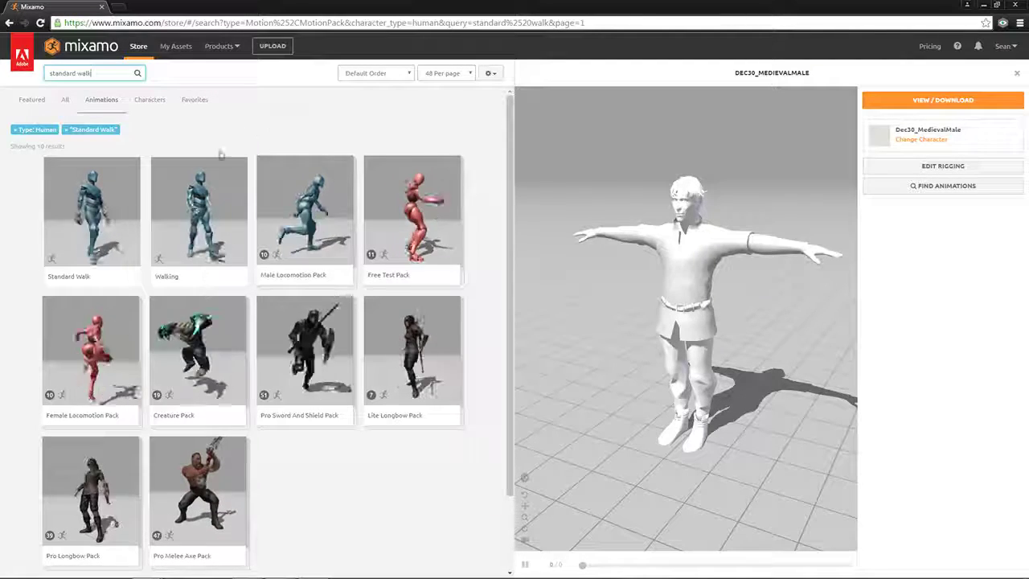
left_click(95, 200)
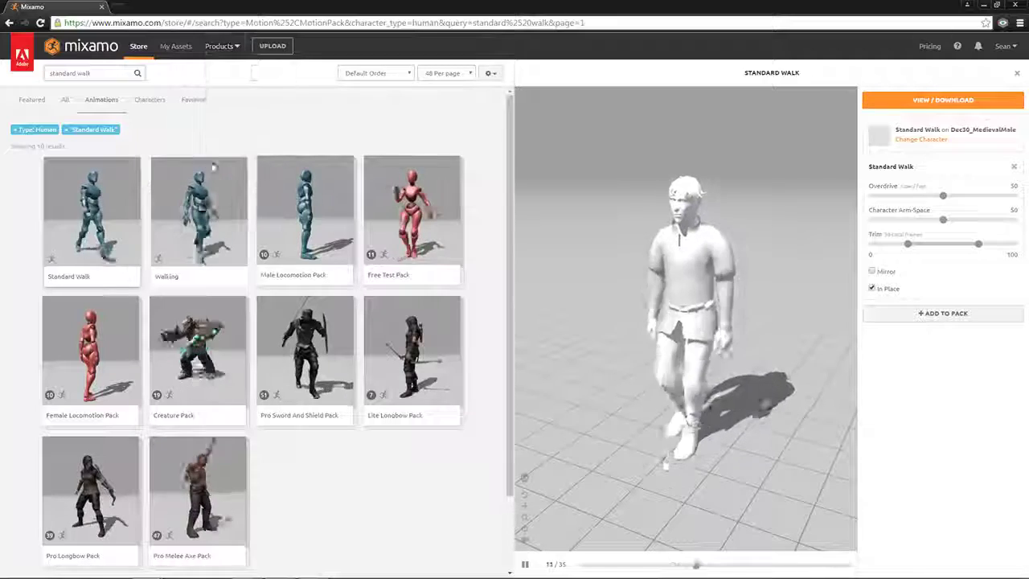
Step: Search the store animations for "standard run" and preview Standard Run on the character
left_click(84, 72)
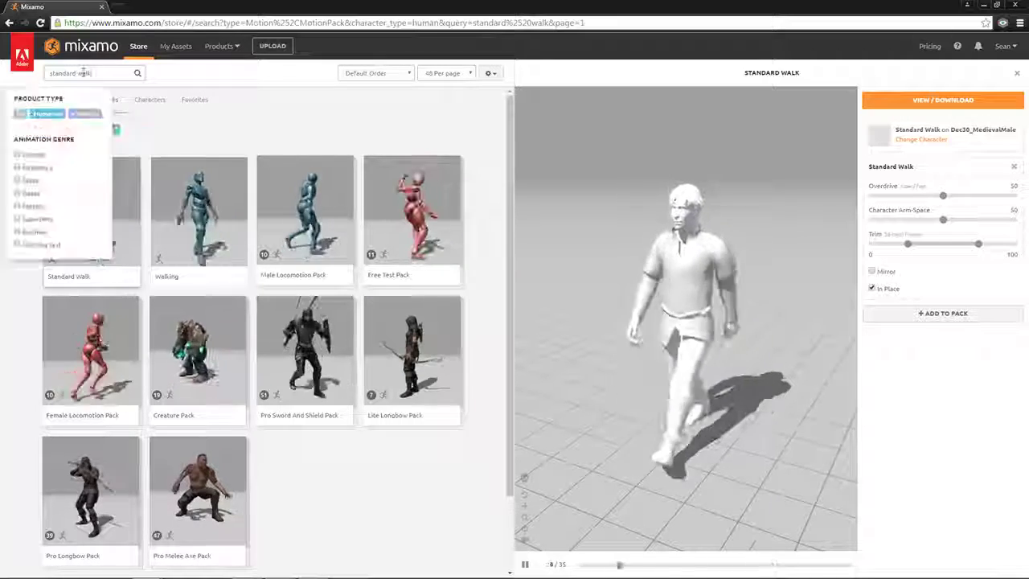
triple_click(83, 72)
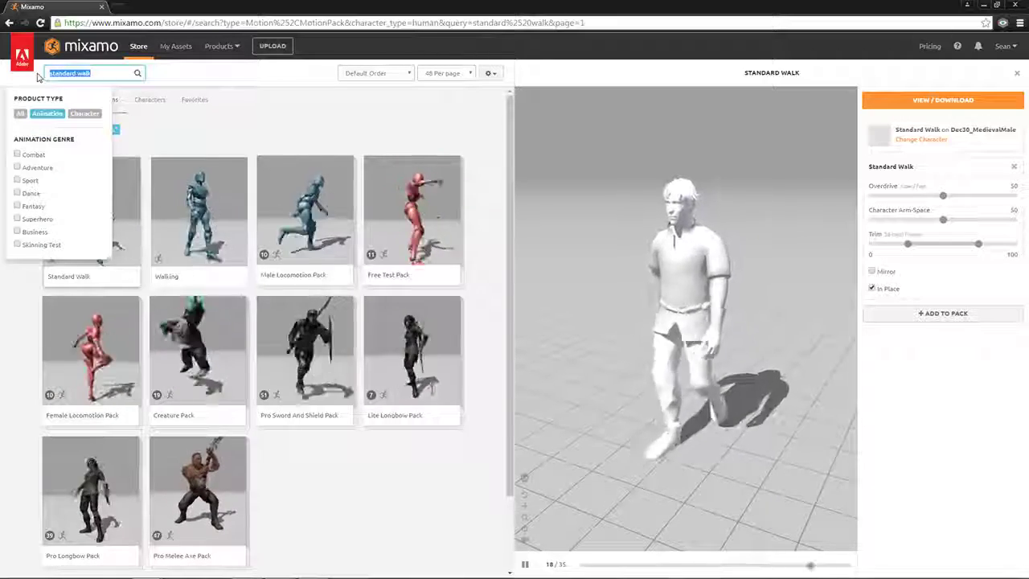
type("stand")
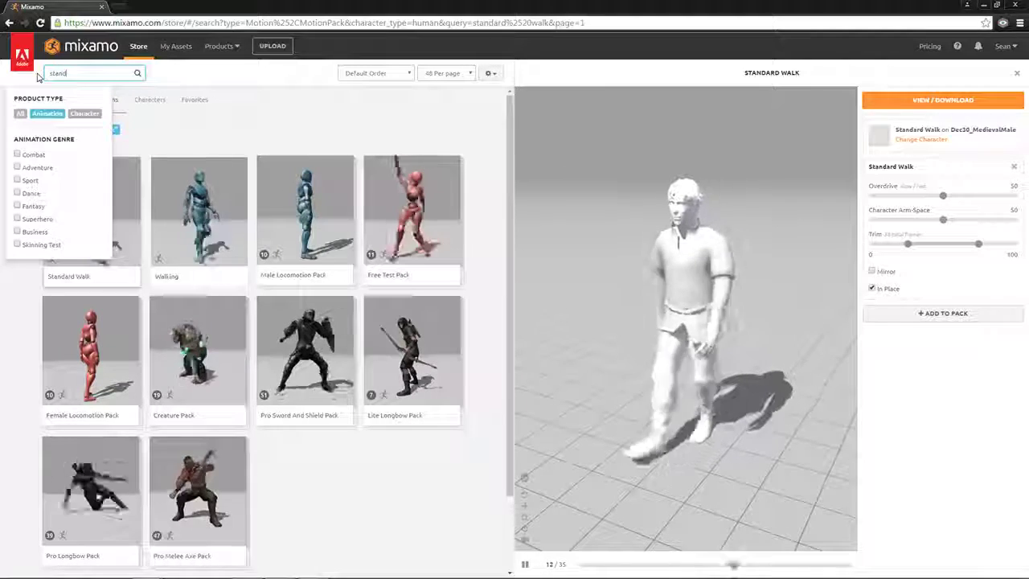
type("ard run")
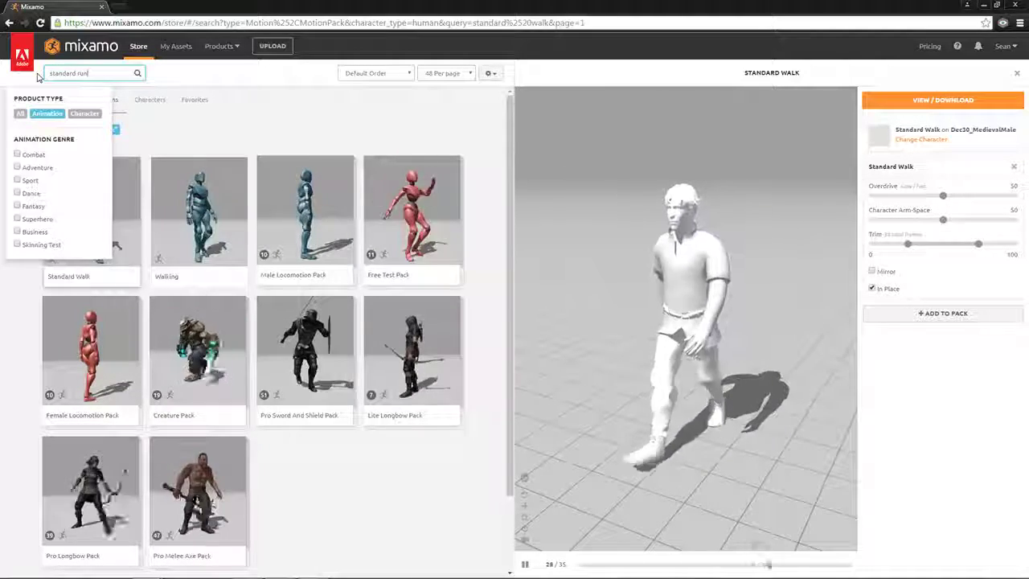
key("Return")
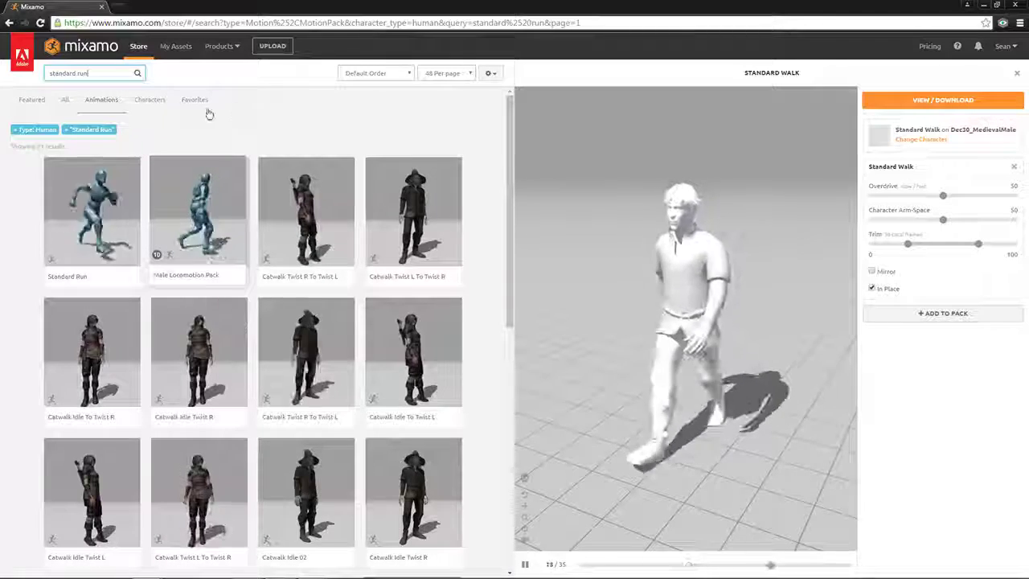
left_click(103, 228)
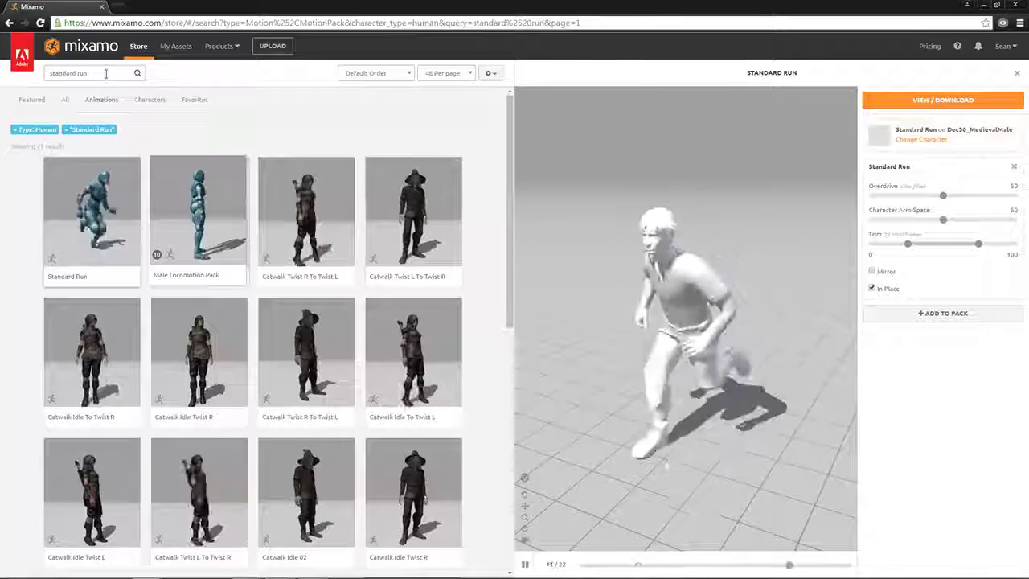
Step: Search the store animations for "breath idle" and preview Breathing Idle on the character
left_click(57, 74)
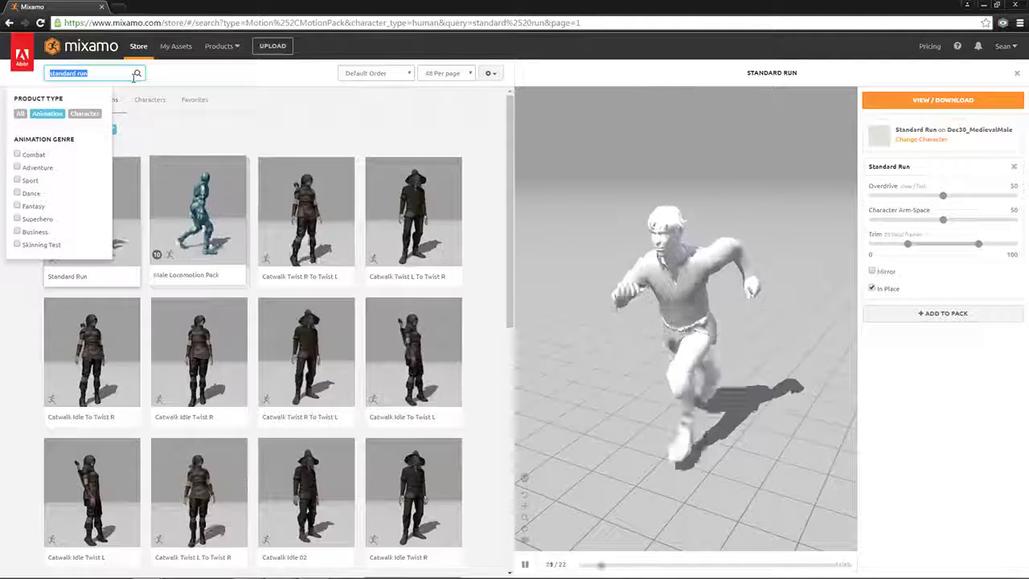
type("reath")
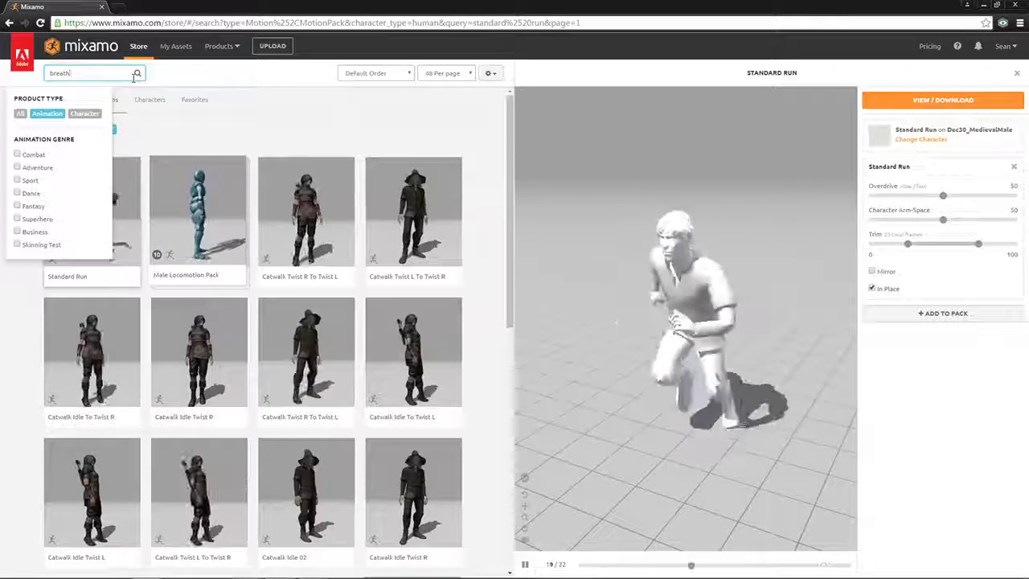
type(" idle")
key("Return")
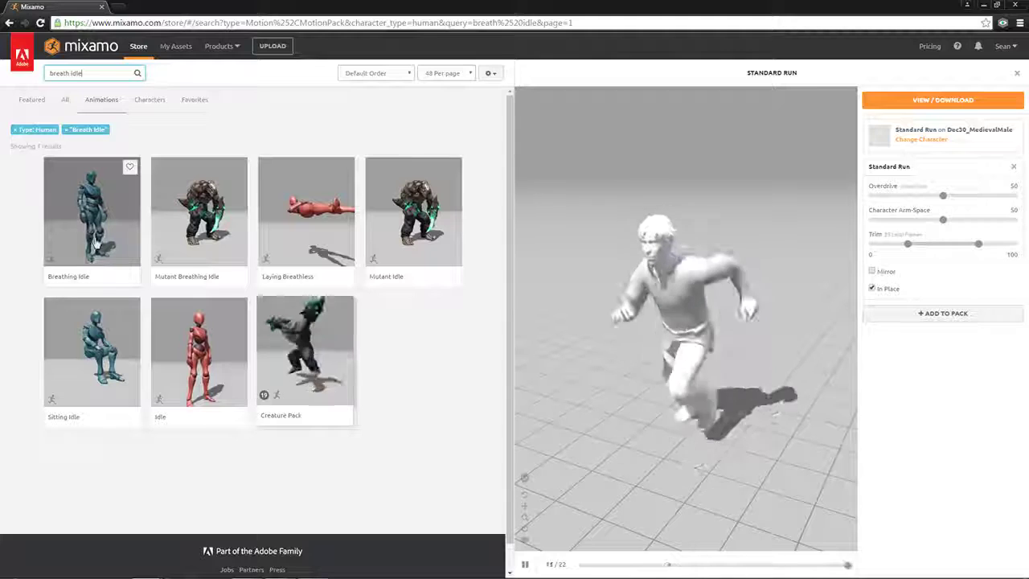
left_click(88, 217)
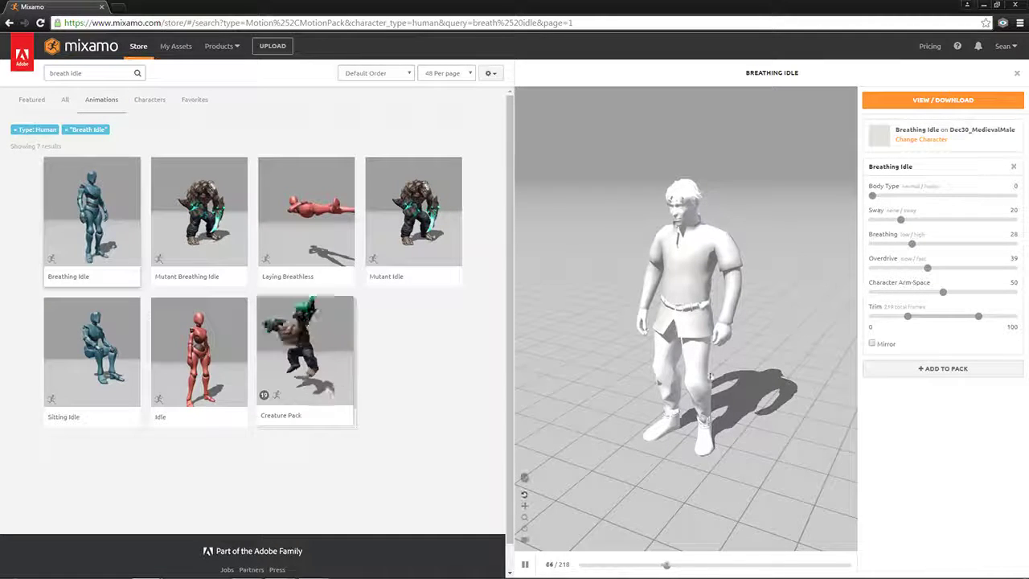
Step: Tune the Breathing Idle animation to Sway 26, Breathing 30 and Overdrive 37, and check the motion on the character
mouse_move(612, 460)
left_mouse_down()
mouse_move(644, 453)
mouse_move(624, 450)
left_mouse_up()
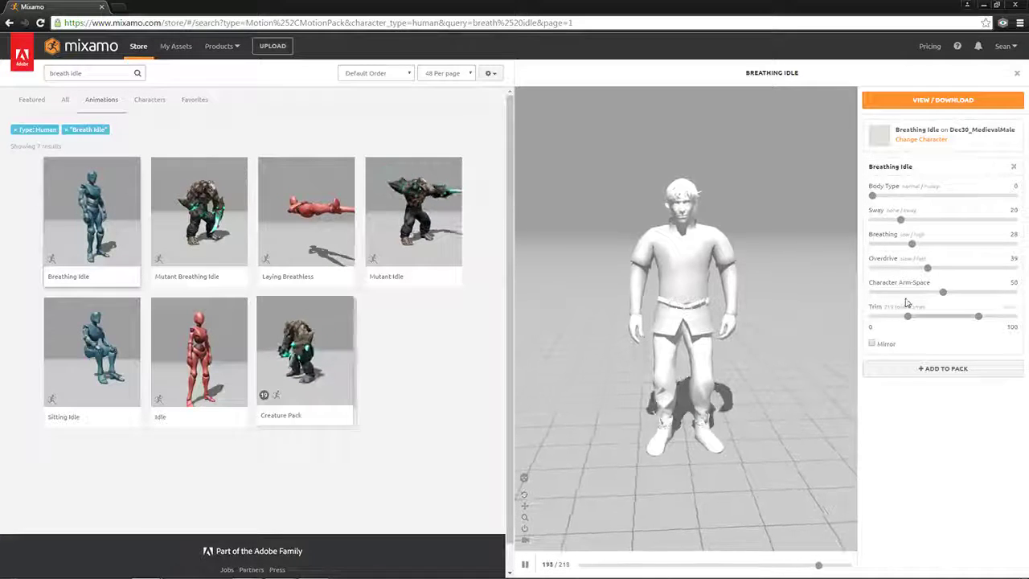
left_click(945, 270)
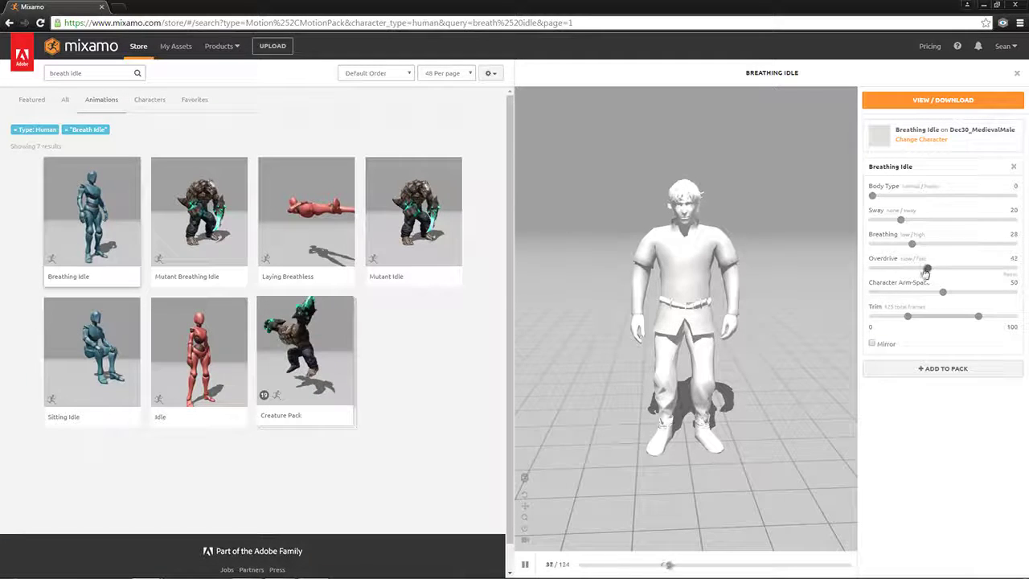
left_click(924, 270)
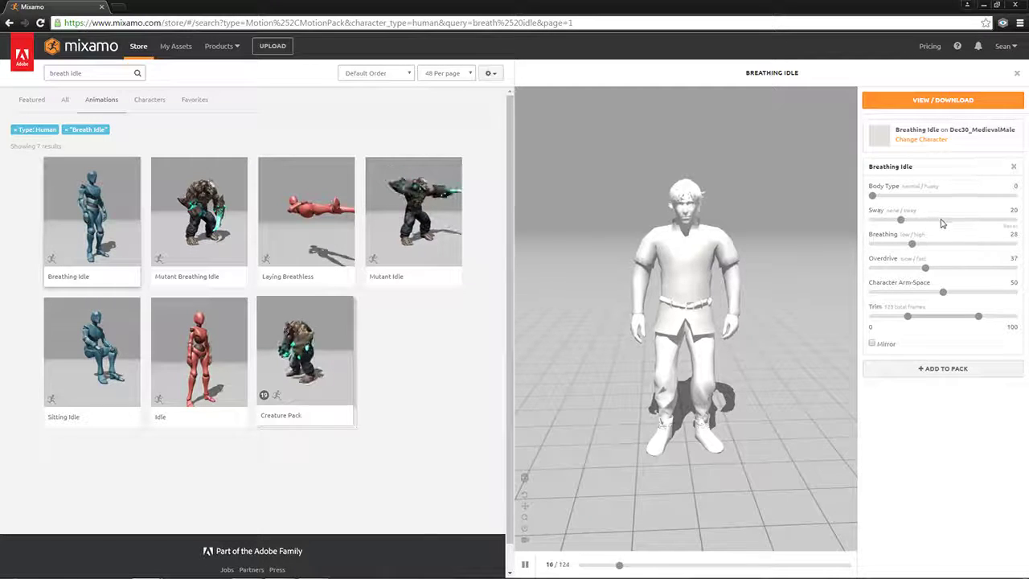
left_click(945, 221)
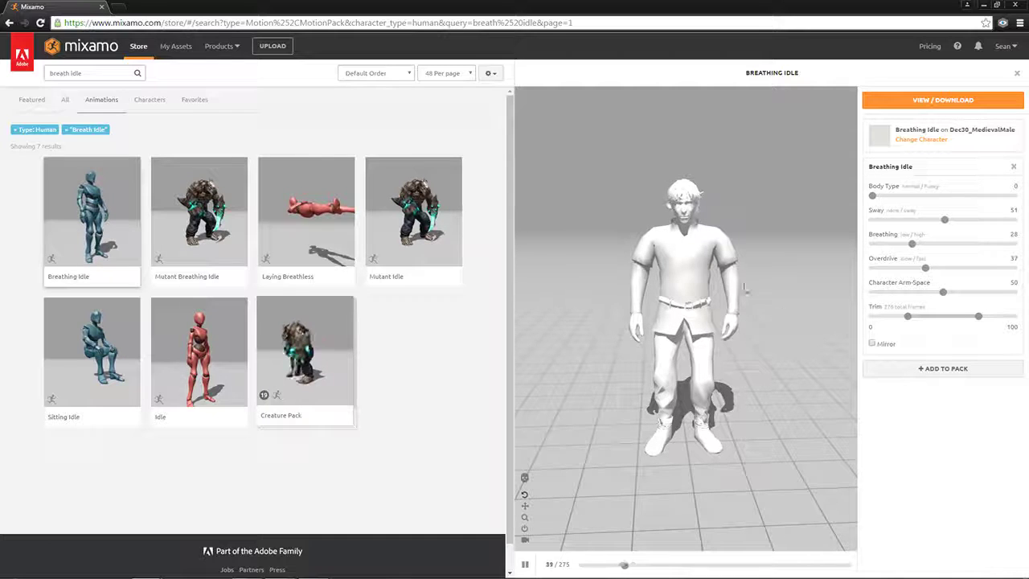
left_click(943, 244)
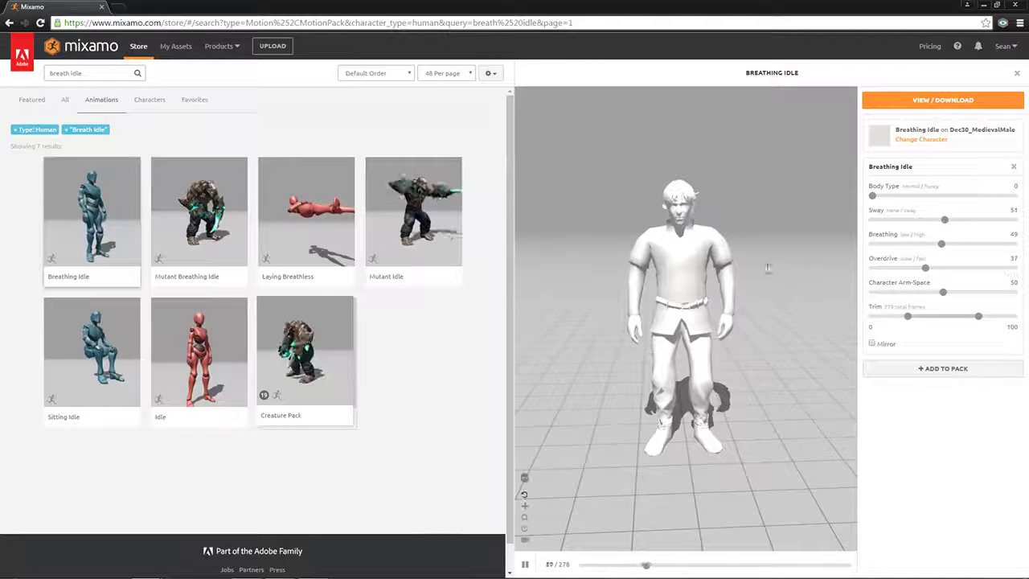
left_click(916, 245)
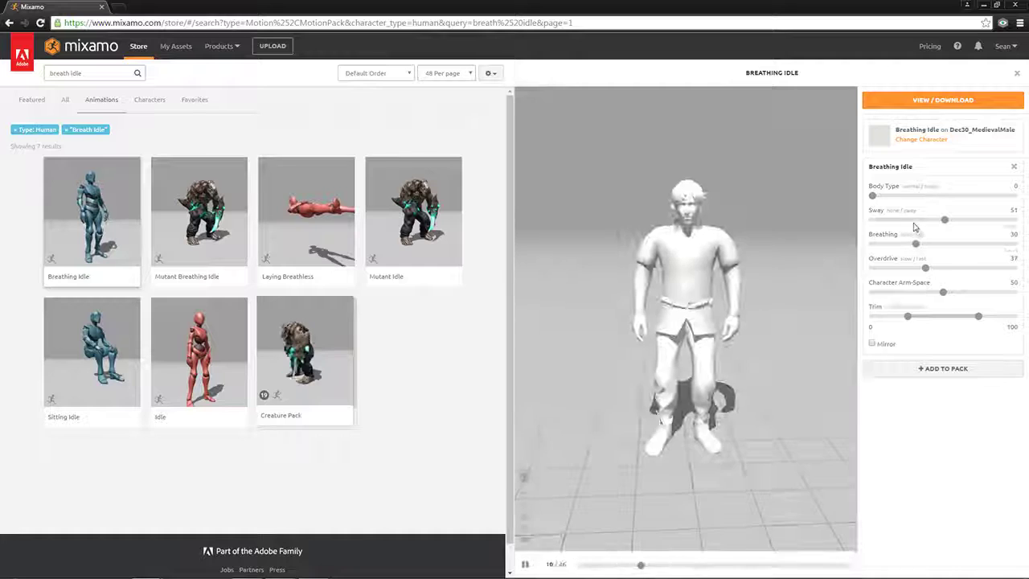
left_click(910, 220)
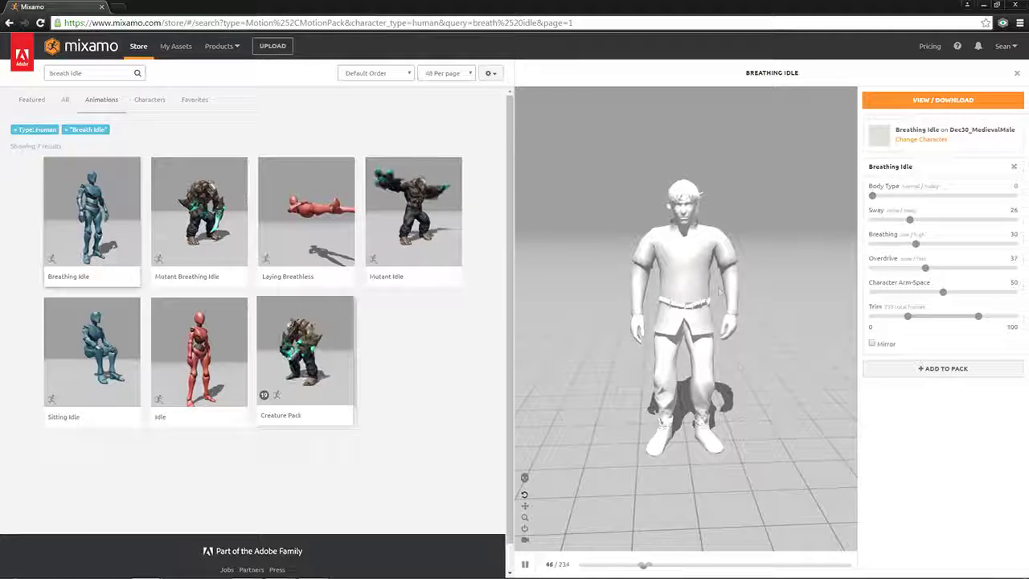
left_click_drag(715, 414, 747, 413)
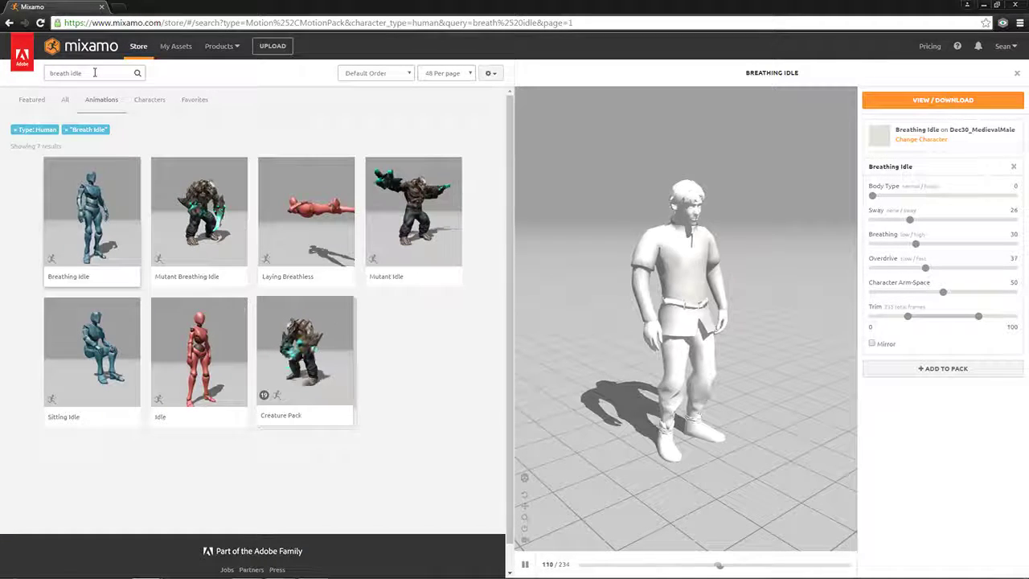
Step: Search the store animations for "jump" and preview a Jump animation on the character
left_click_drag(94, 72, 51, 72)
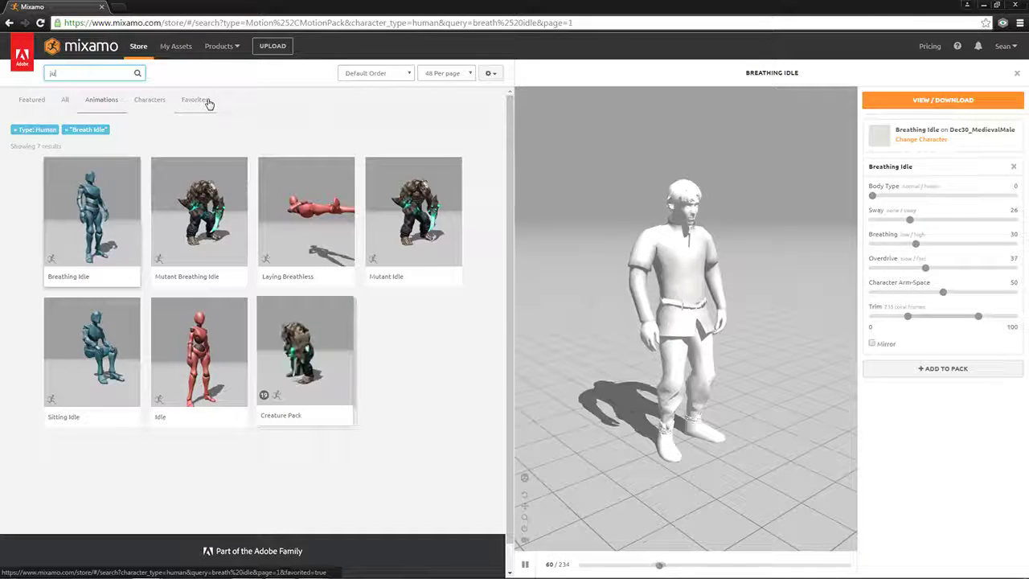
key("Return")
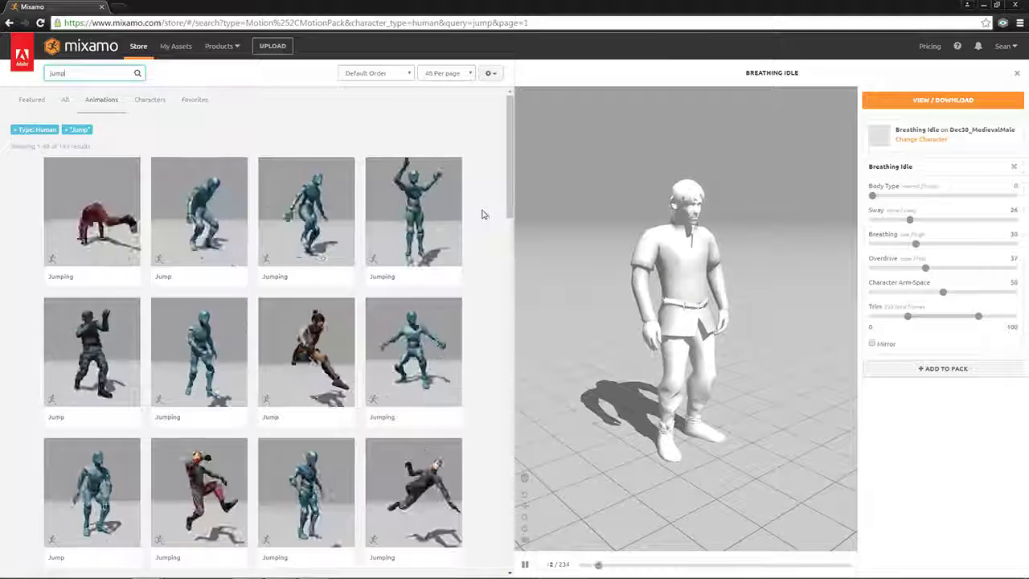
scroll(482, 213, "down", 2)
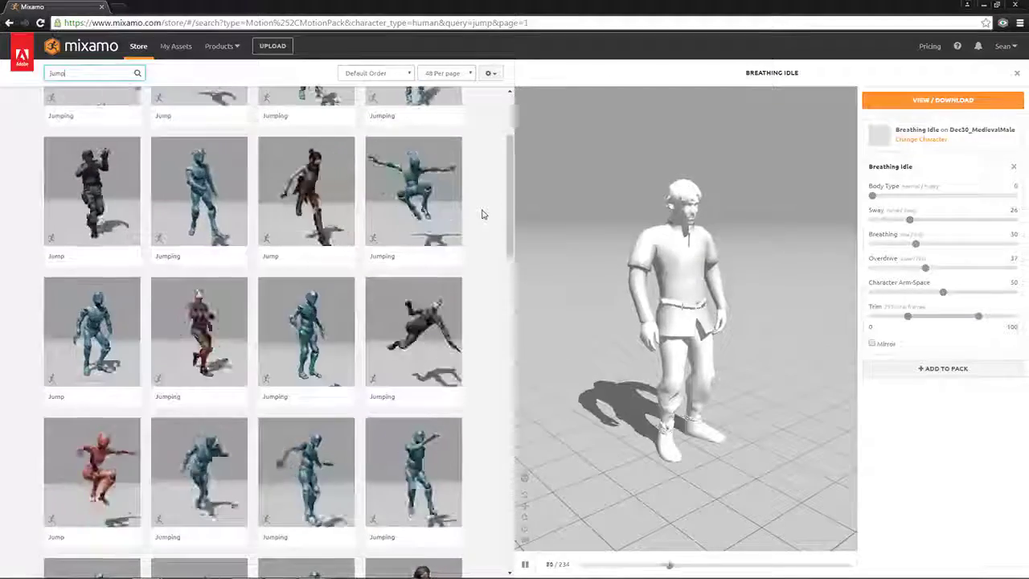
scroll(482, 214, "up", 1)
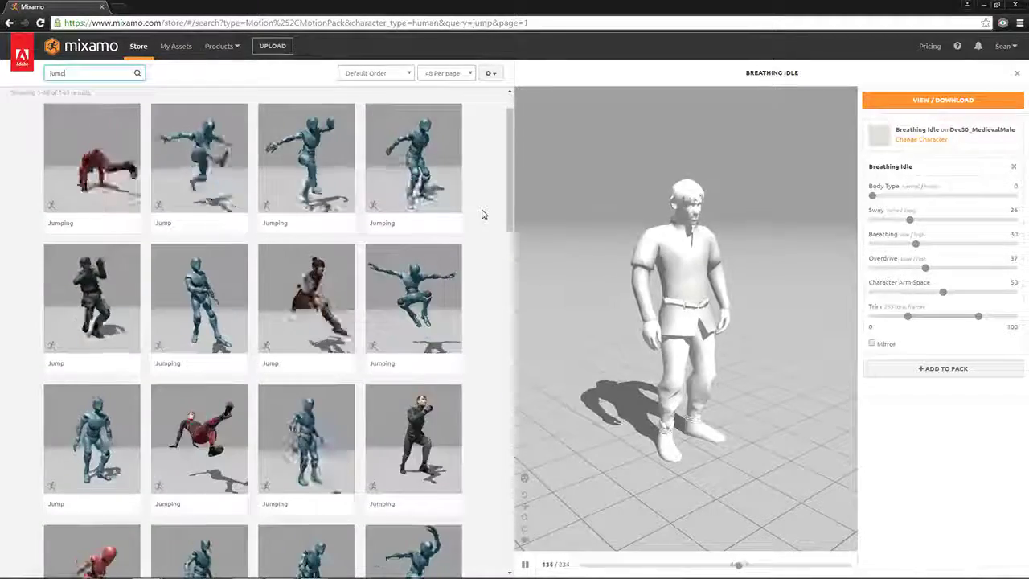
scroll(482, 214, "down", 3)
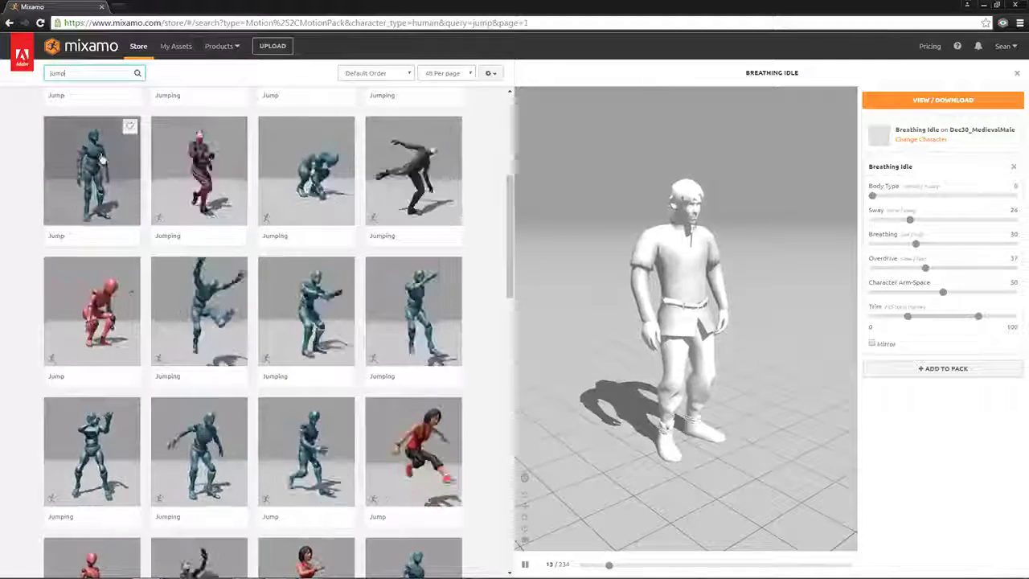
left_click(86, 180)
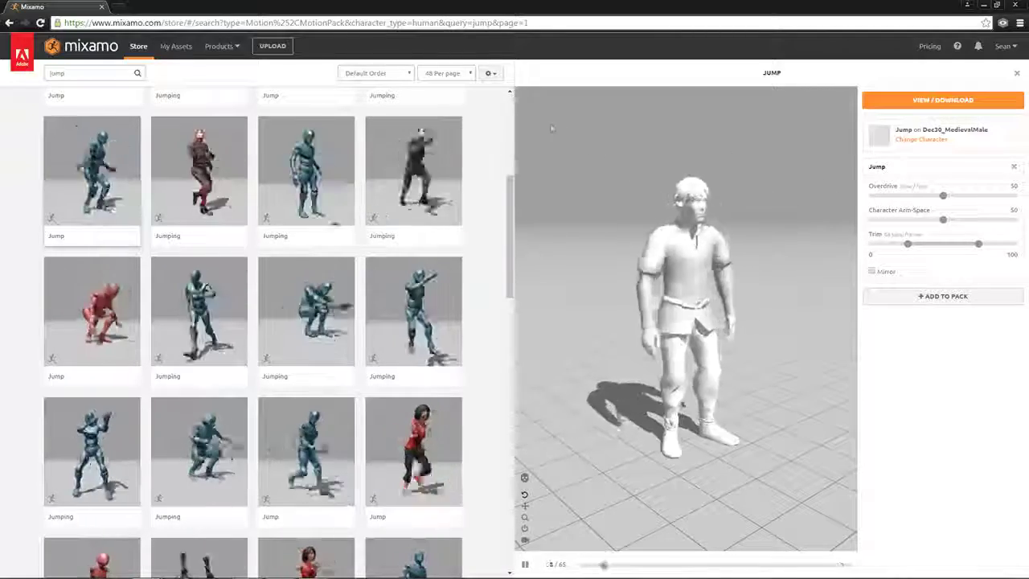
Step: Clear the store search and open the list of owned animations in My Assets
left_click_drag(509, 197, 509, 117)
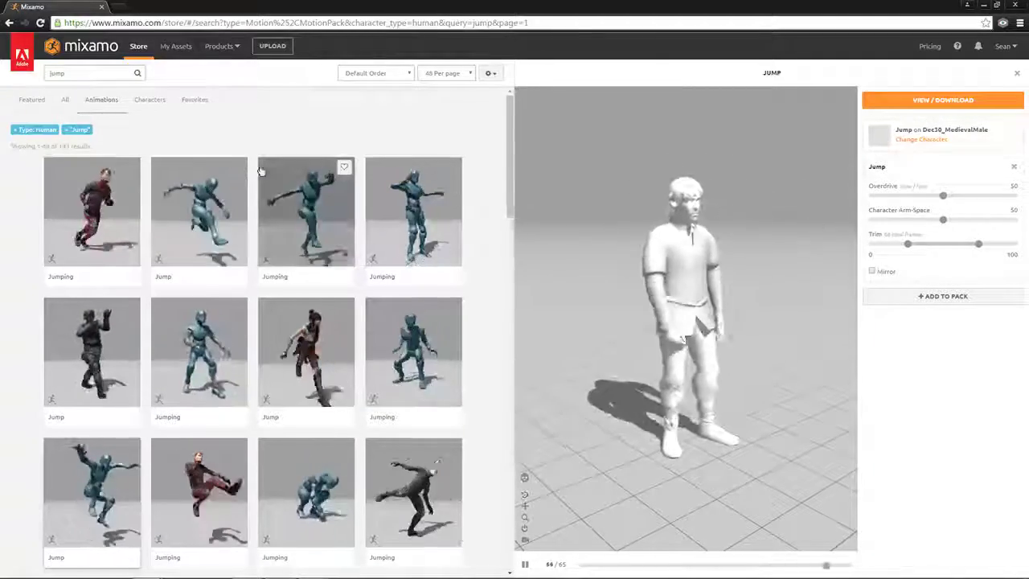
left_click(77, 72)
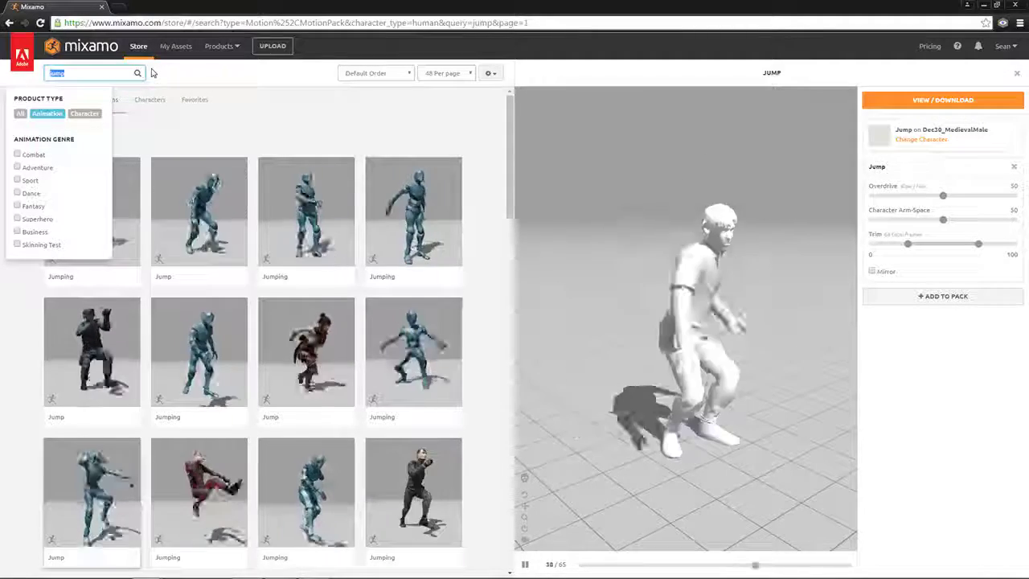
key("BackSpace")
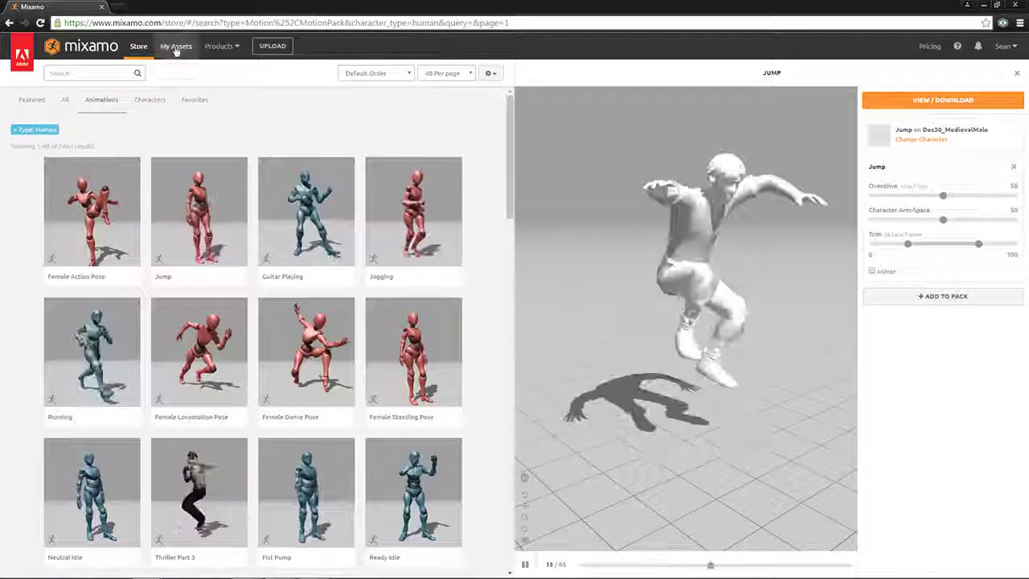
left_click(176, 48)
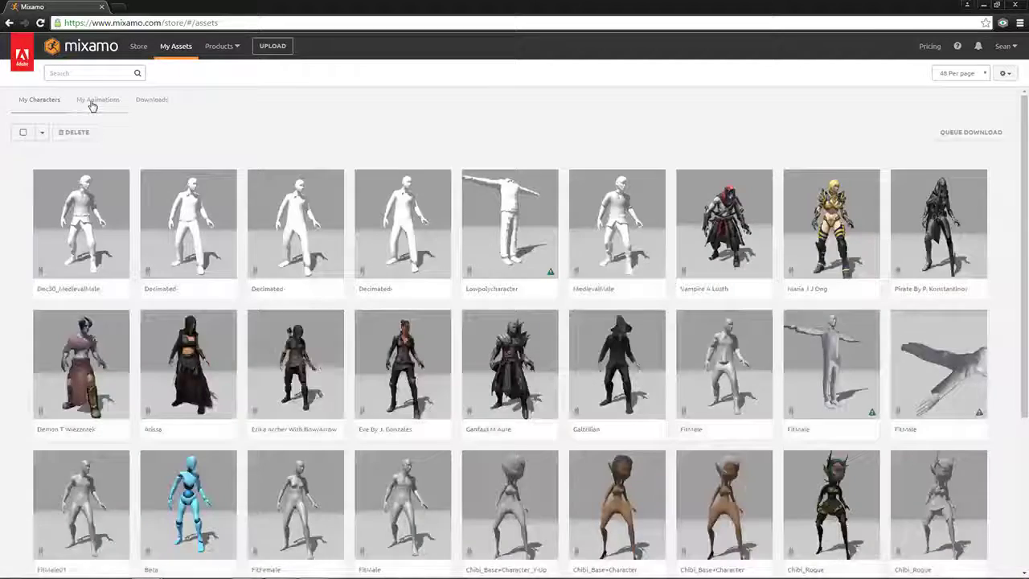
left_click(92, 104)
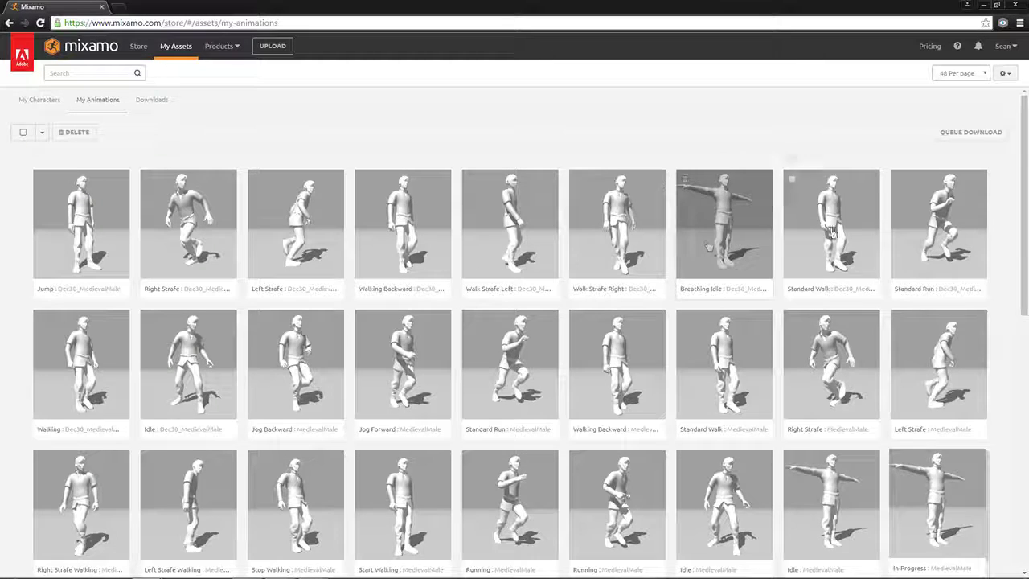
Step: Preview the owned Standard Walk on Dec30_MedievalMale with In Place enabled, and return to the owned animations list
left_click(831, 232)
left_click(874, 289)
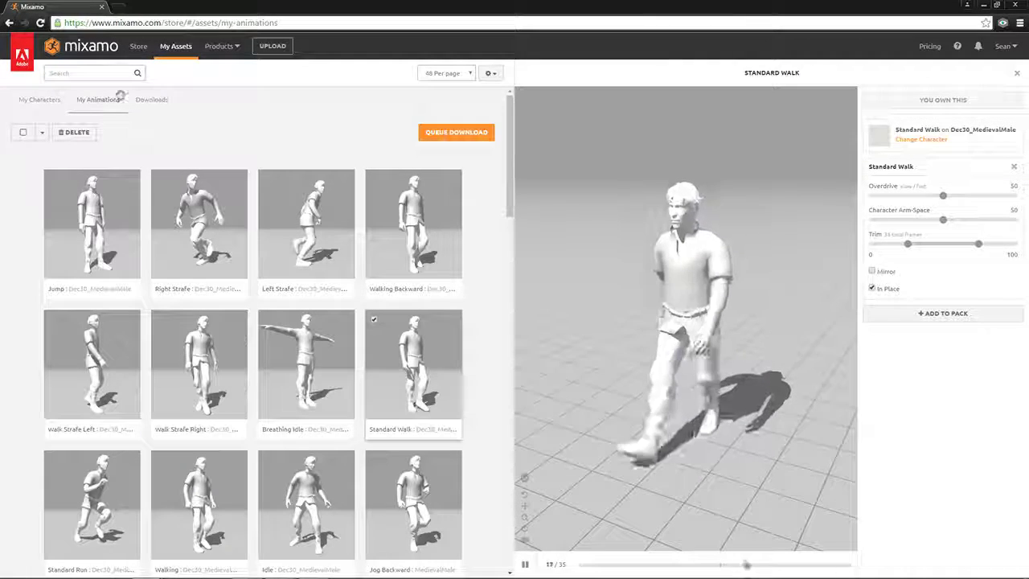
left_click(45, 102)
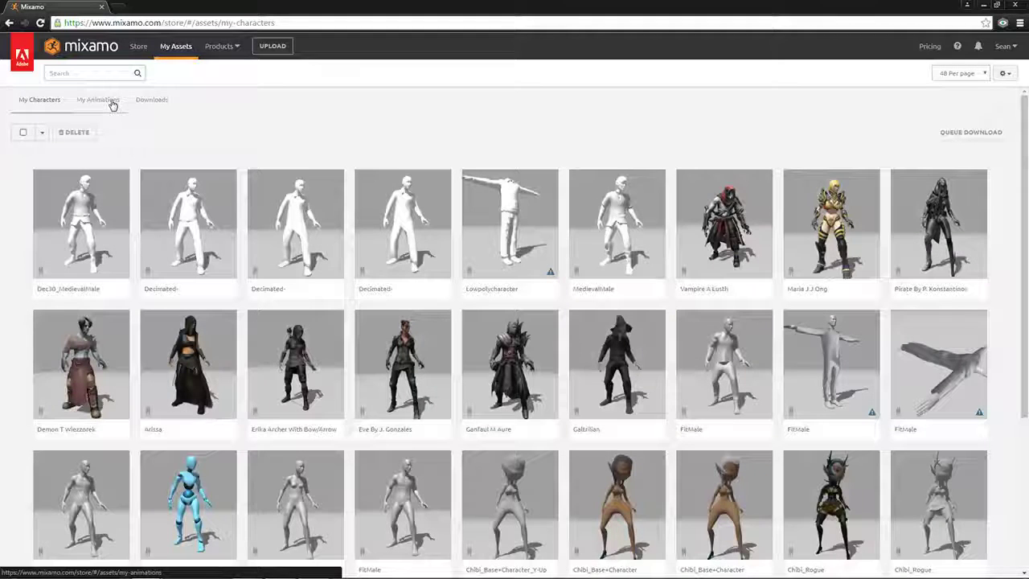
left_click(109, 102)
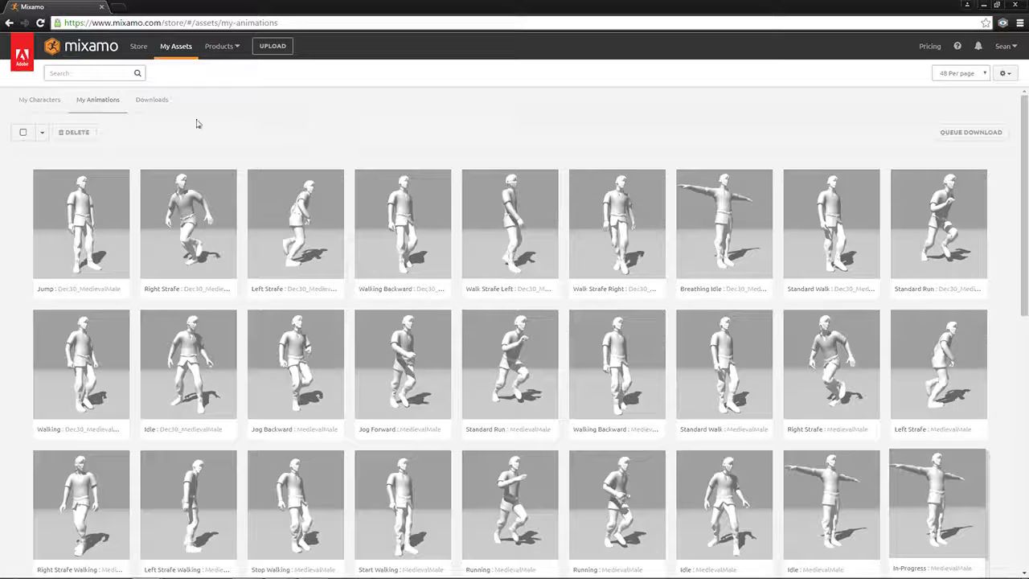
Step: Review the download settings for the owned Jump animation without queuing it, and open the Downloads list
left_click(97, 229)
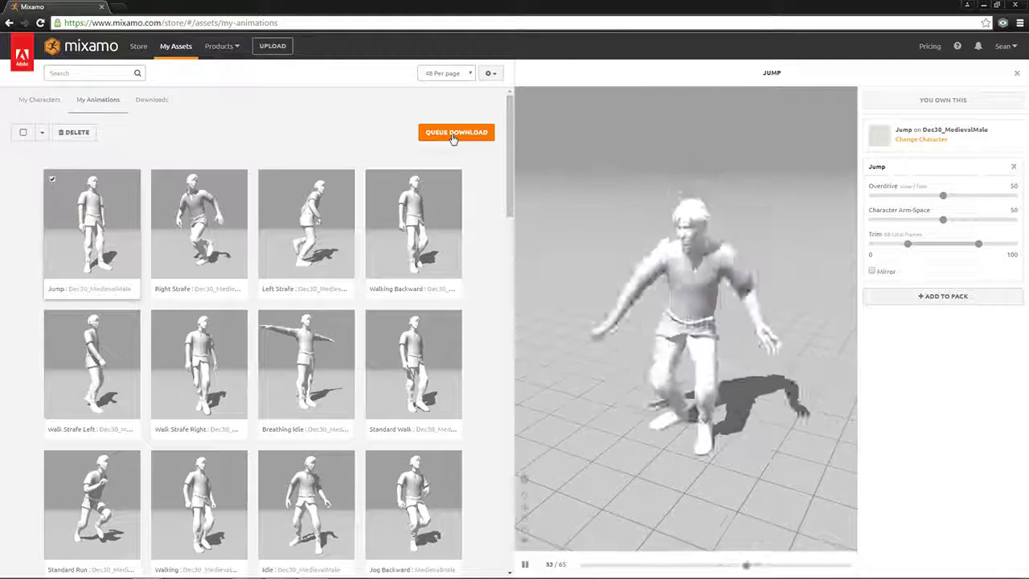
left_click(452, 135)
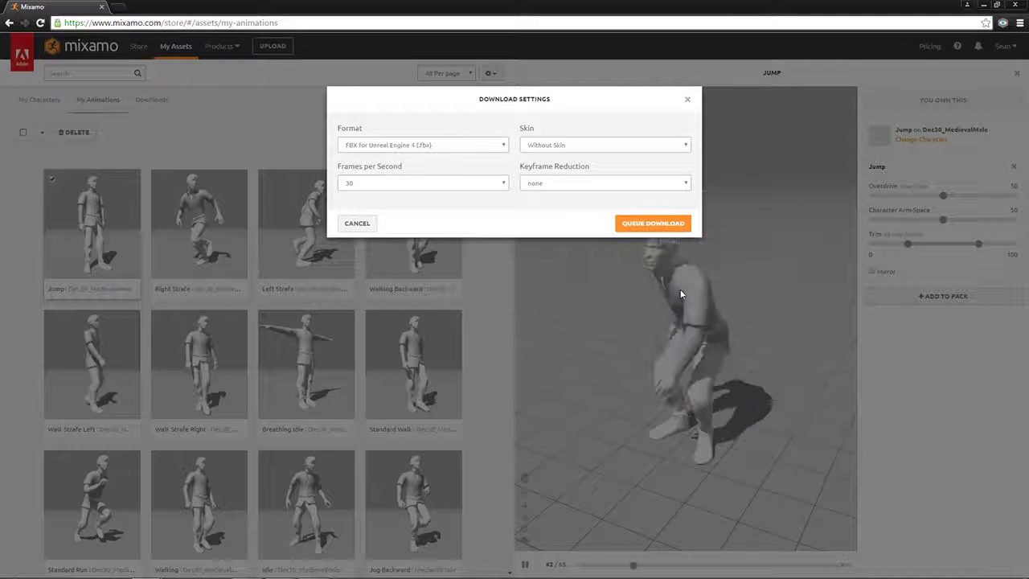
left_click(686, 99)
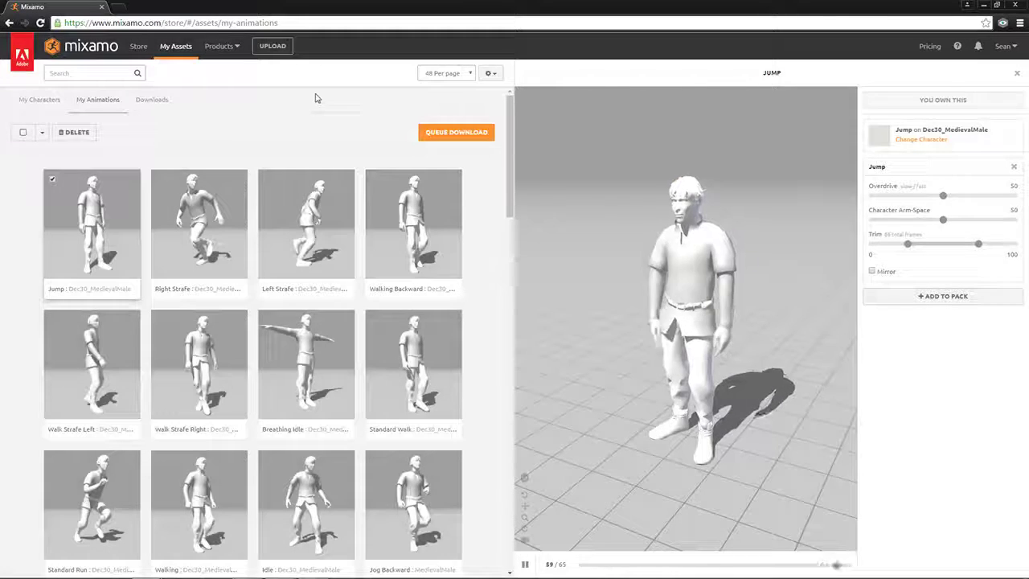
left_click(150, 102)
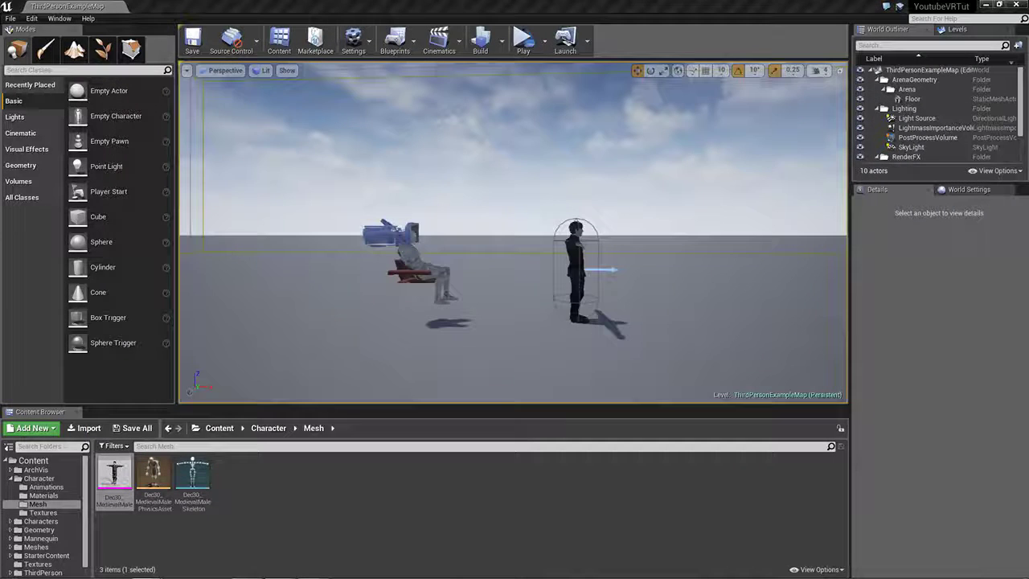
Step: In Unreal Editor, choose the breathing_idle, jump, standard_run and standard_walk FBX files for import into the Character/Animations folder
left_click(50, 486)
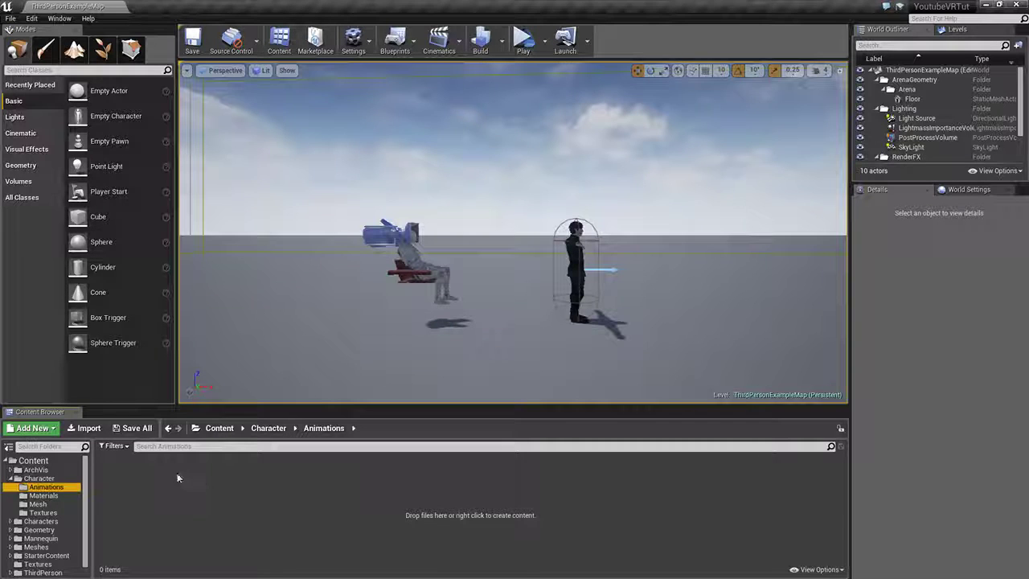
left_click(88, 431)
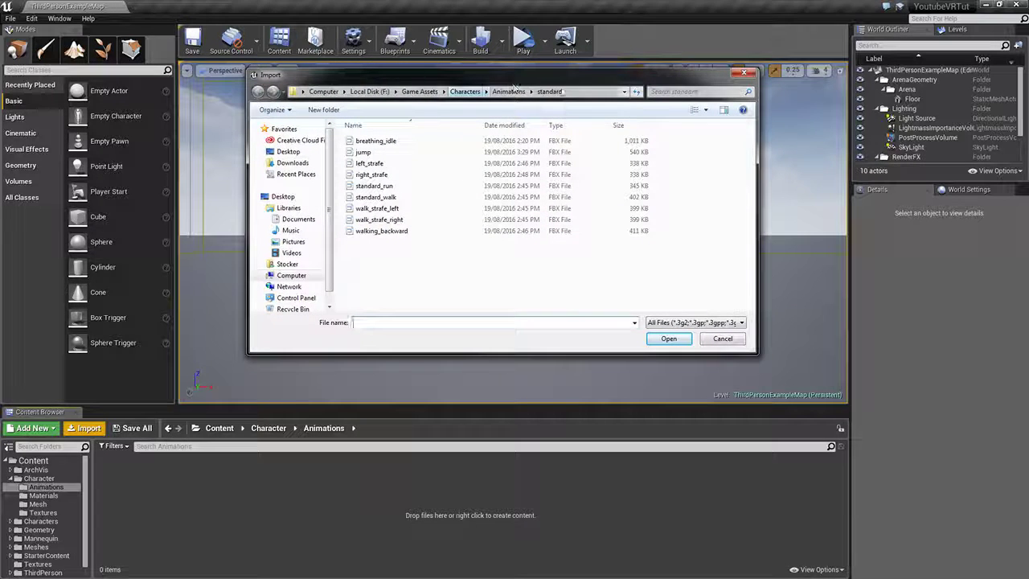
left_click(392, 141)
left_click(392, 153)
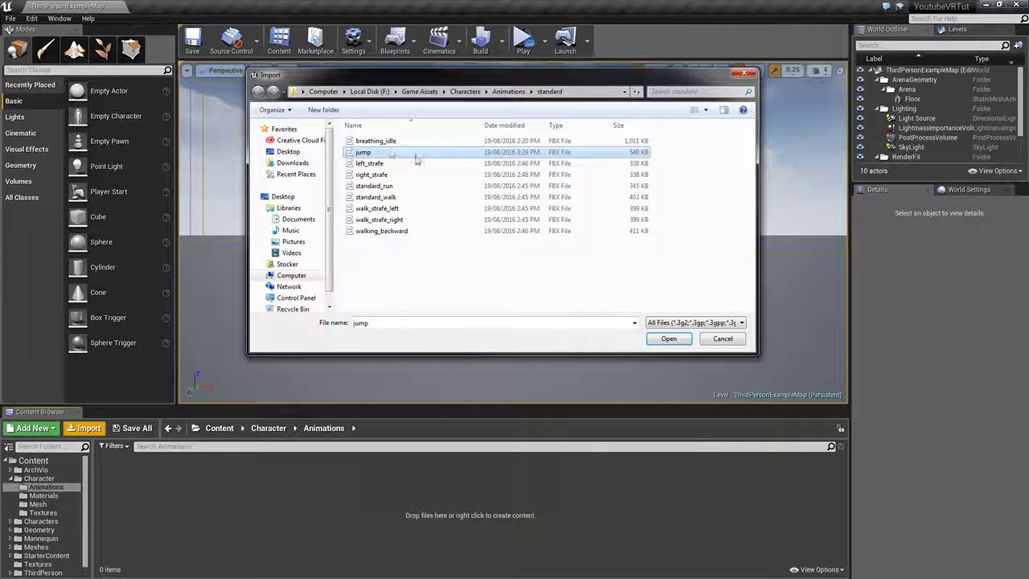
left_click(417, 188, "ctrl")
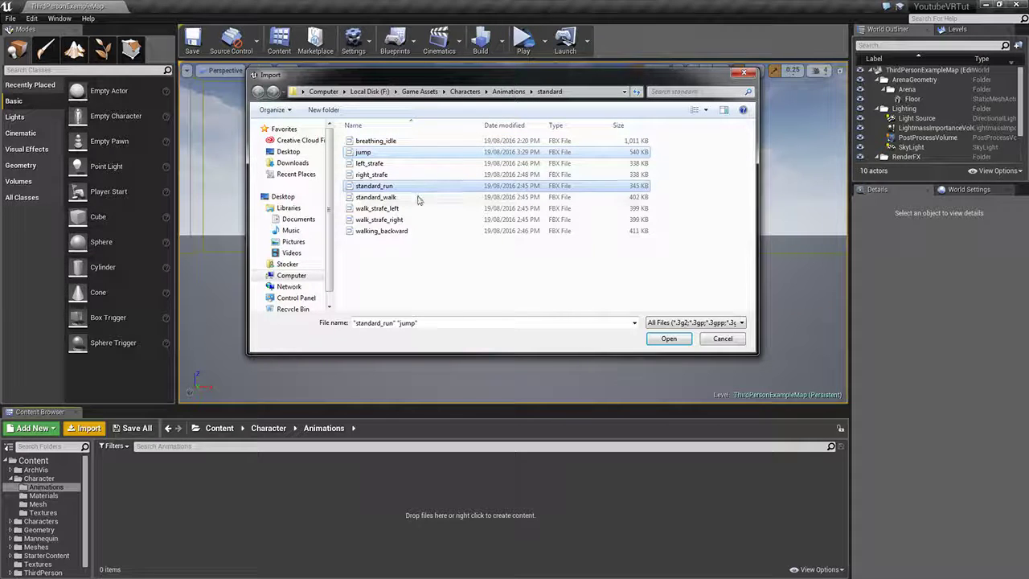
left_click(416, 197, "ctrl")
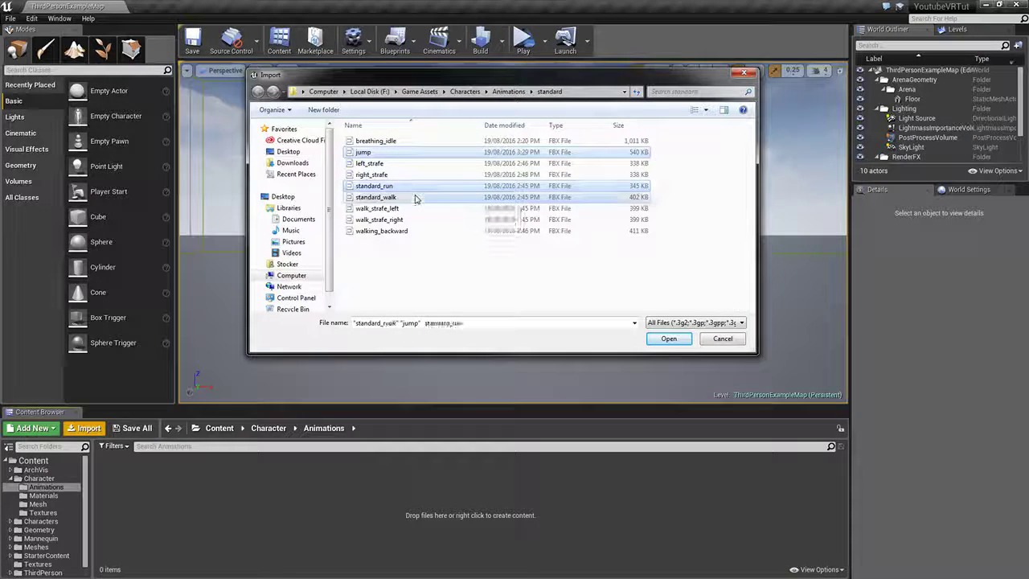
left_click(414, 141, "ctrl")
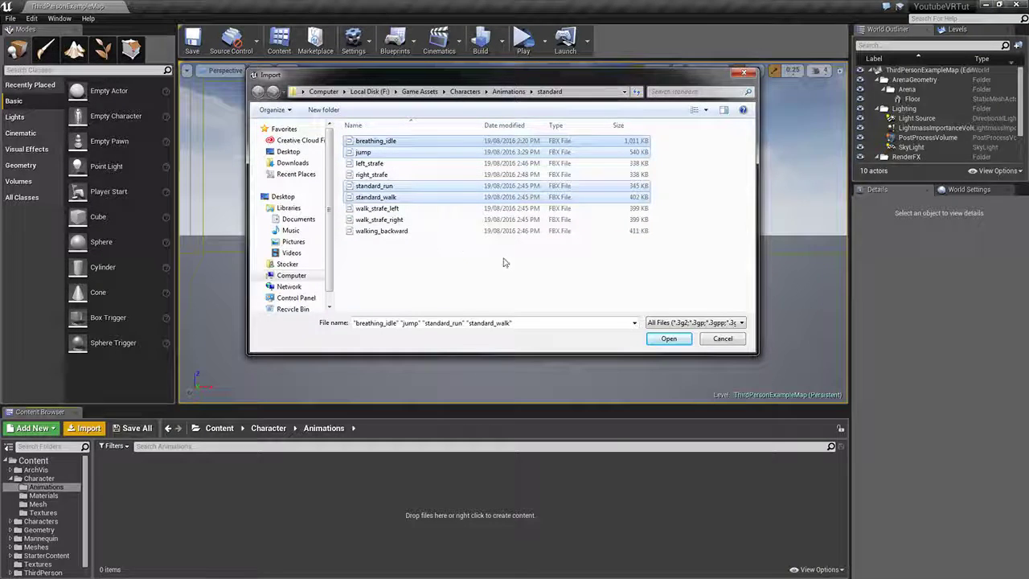
left_click(668, 338)
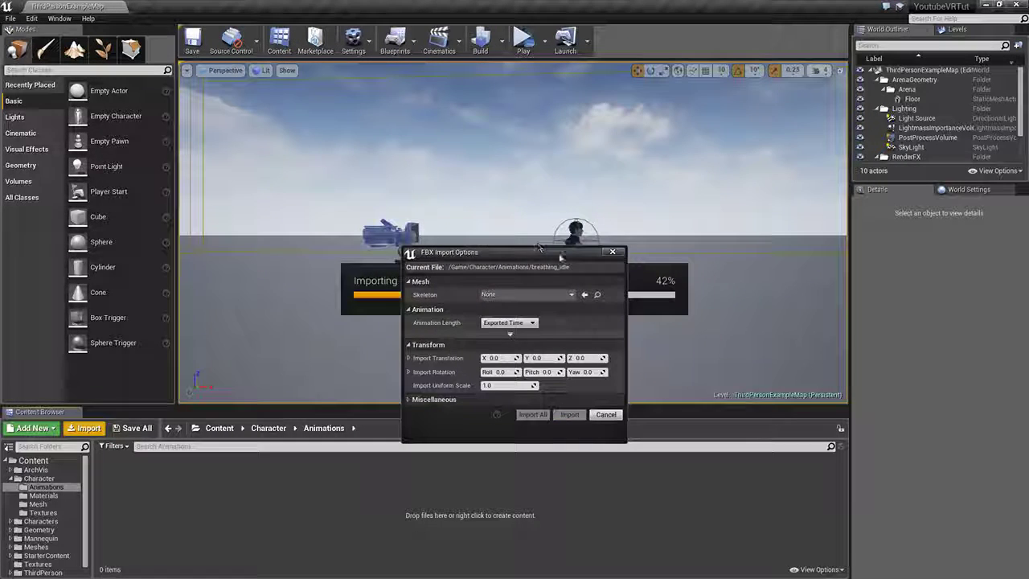
Step: Import all the chosen animations using Dec30_MedievalMale_Skeleton as their skeleton
left_click(527, 226)
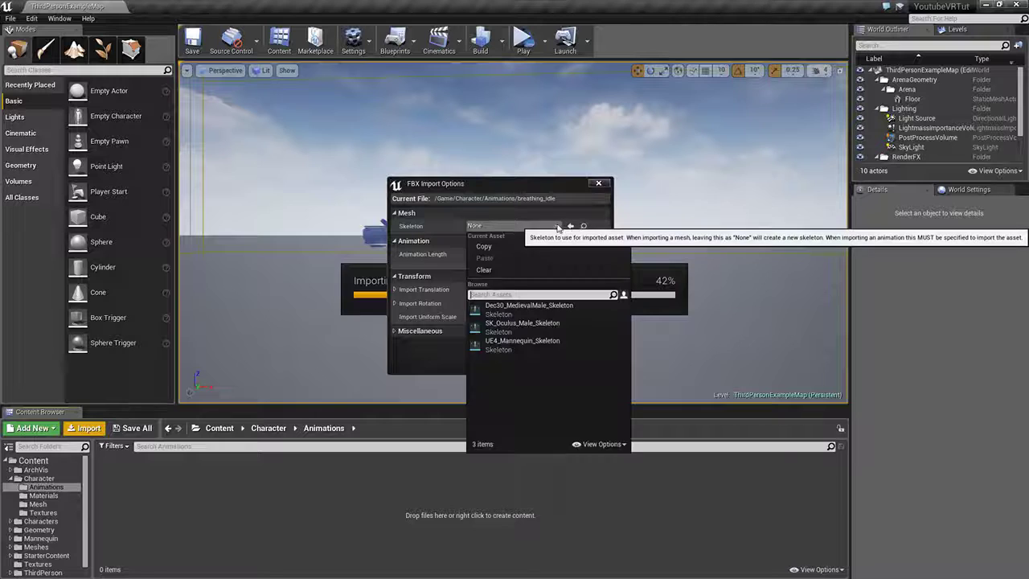
left_click(529, 308)
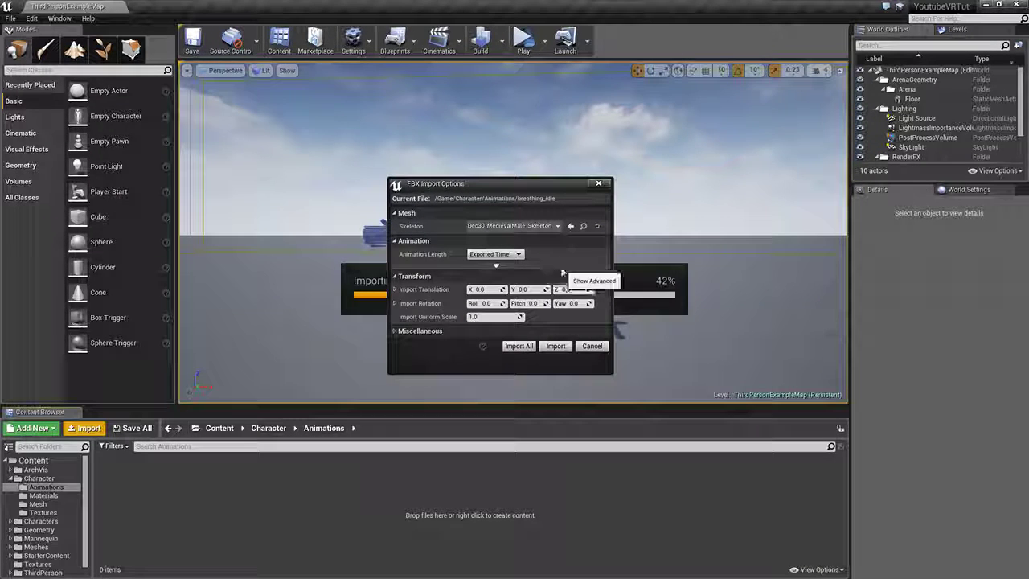
left_click(532, 345)
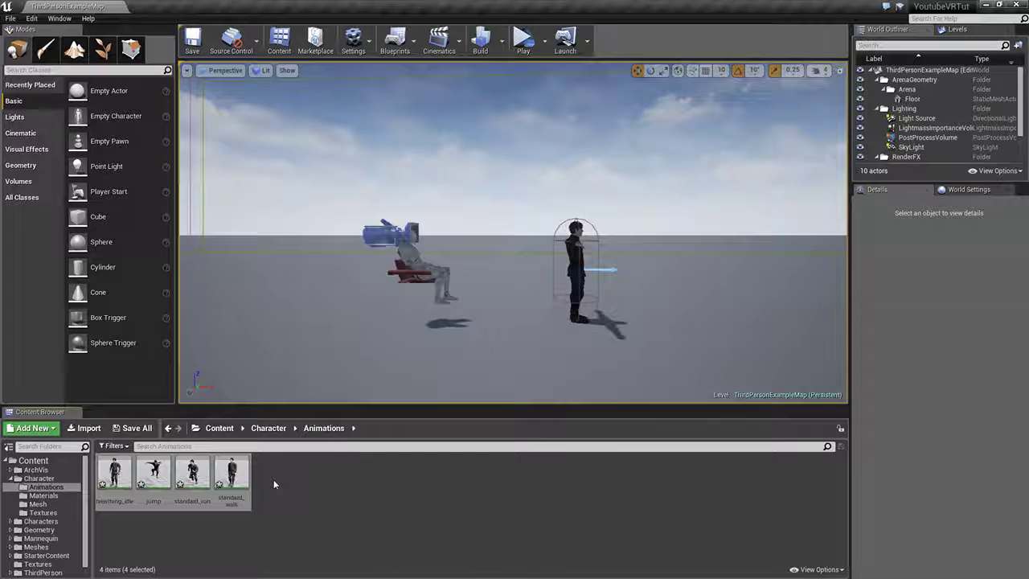
Step: Save all the imported animations together with the modified Dec30_MedievalMale_Skeleton
left_click(131, 429)
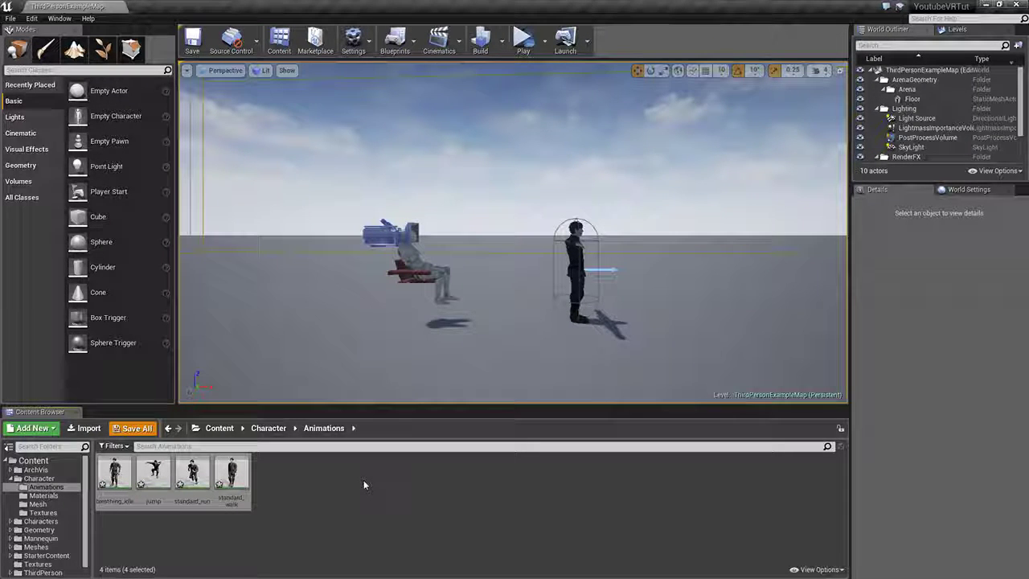
key("ctrl+shift+s")
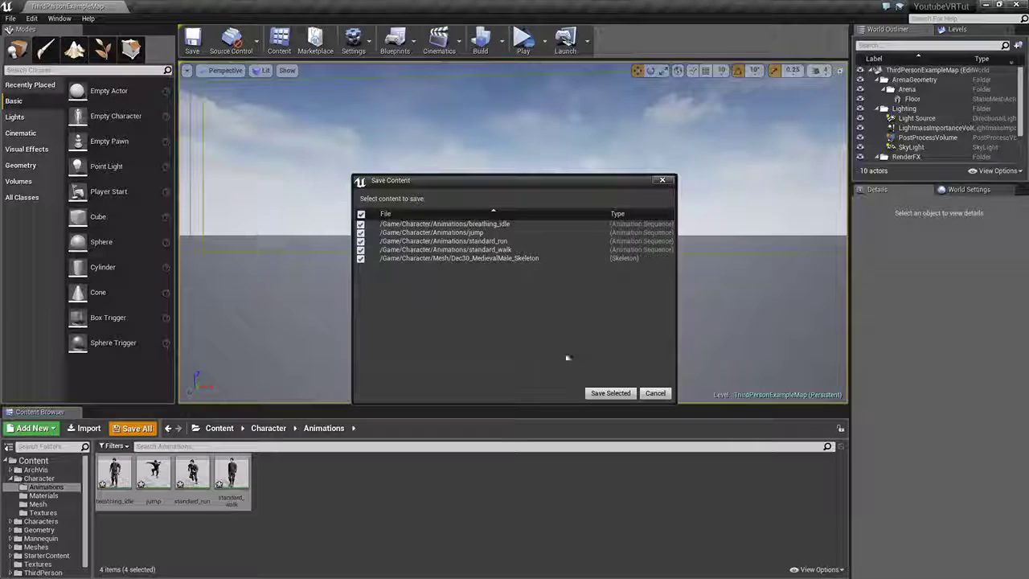
left_click(610, 392)
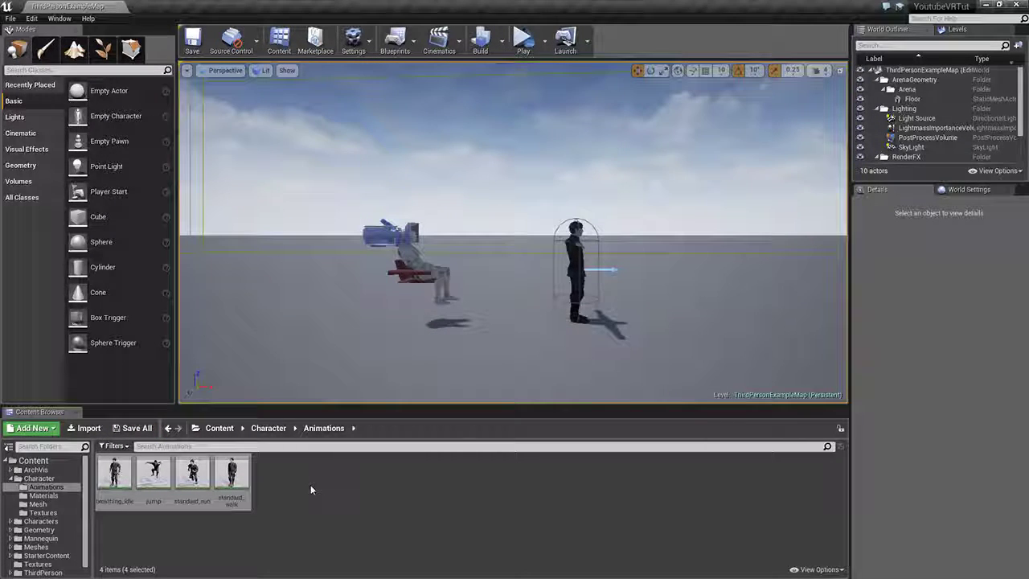
Step: Preview the breathing_idle animation on the character in Lit view mode and close its editor
double_click(122, 473)
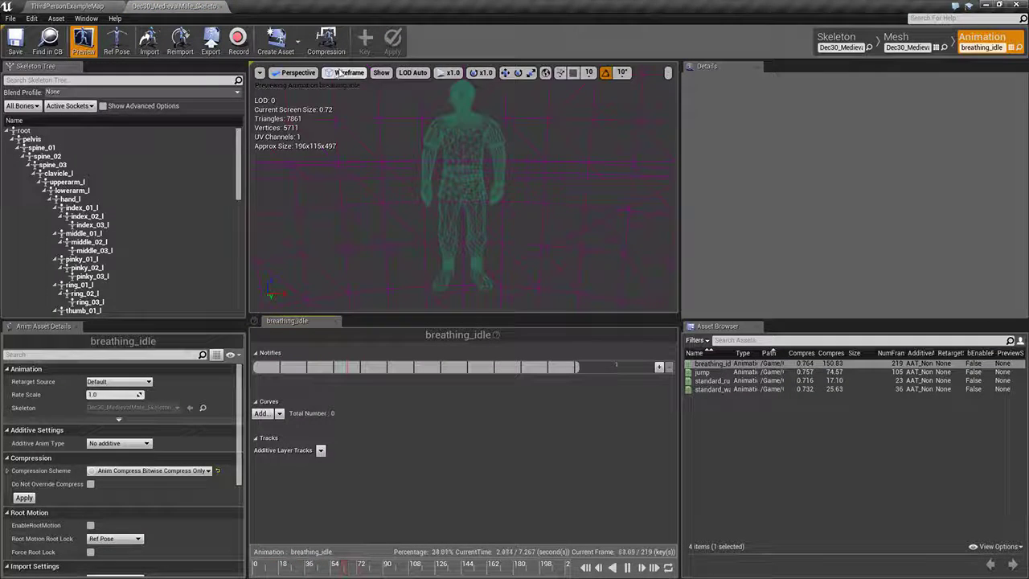
left_click(349, 72)
left_click(345, 94)
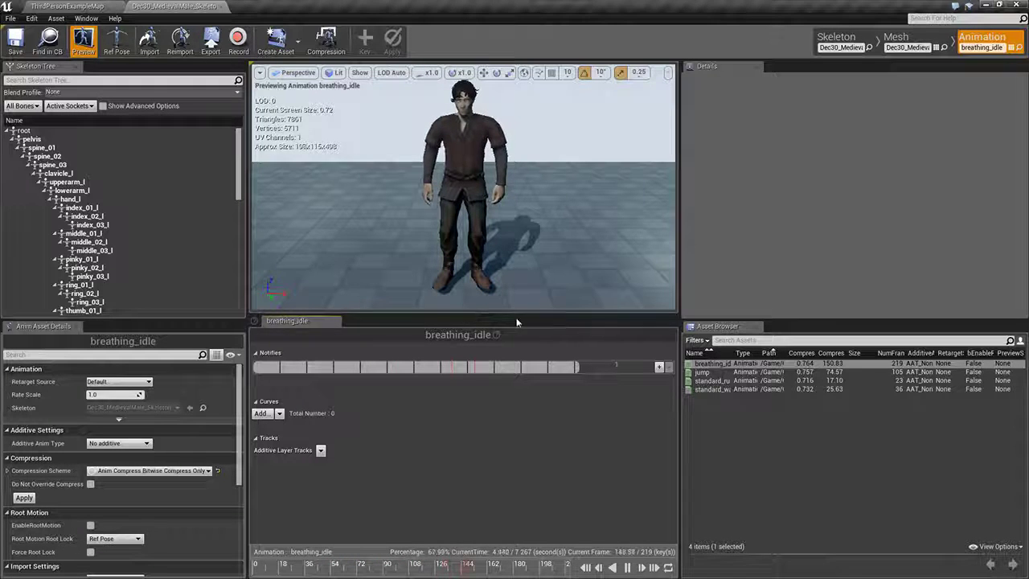
left_click(221, 8)
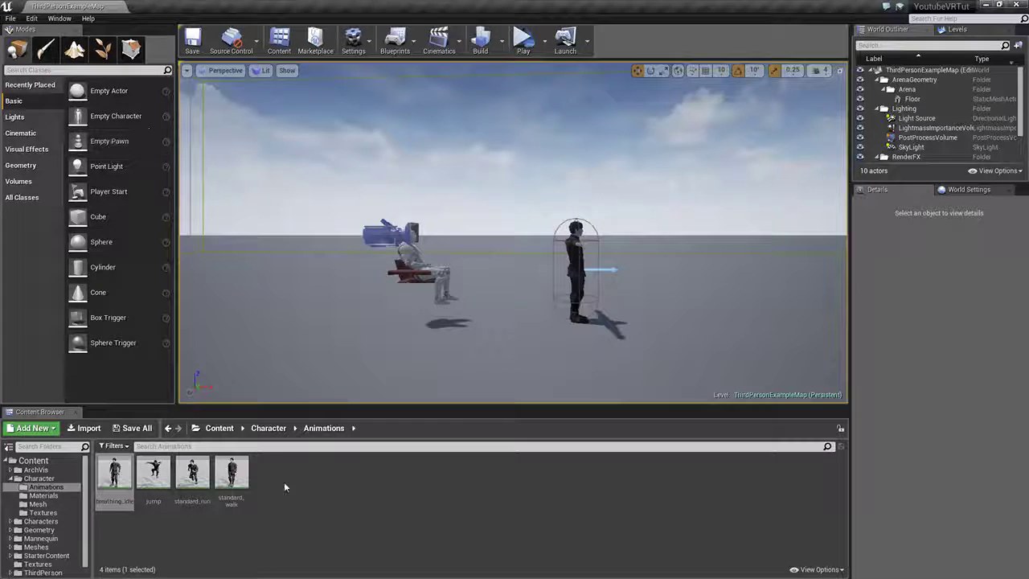
Step: Browse to the Mannequin/Animations folder in the project content and locate the third-person animation blueprint and blend space
scroll(87, 483, "down", 1)
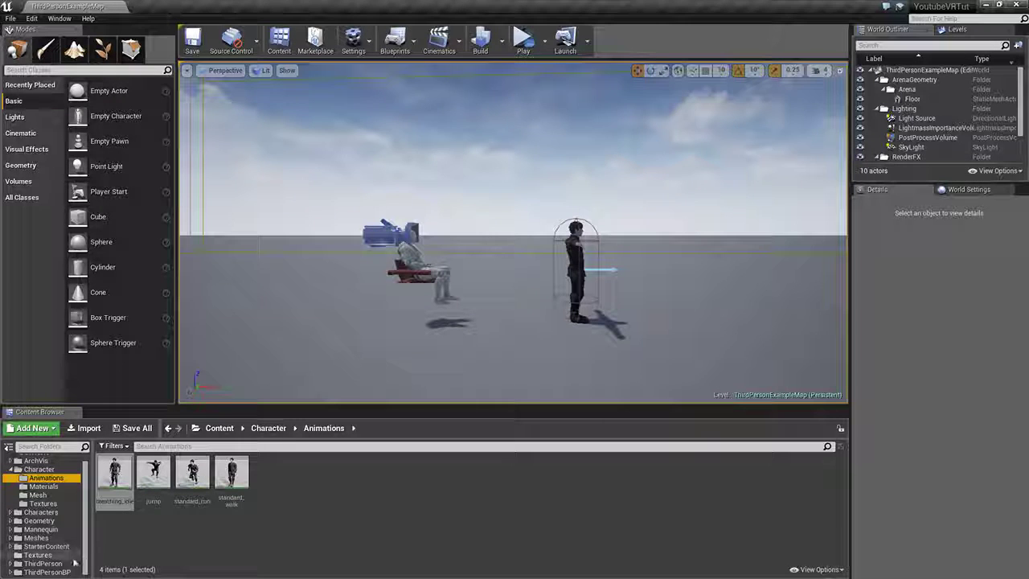
left_click(48, 572)
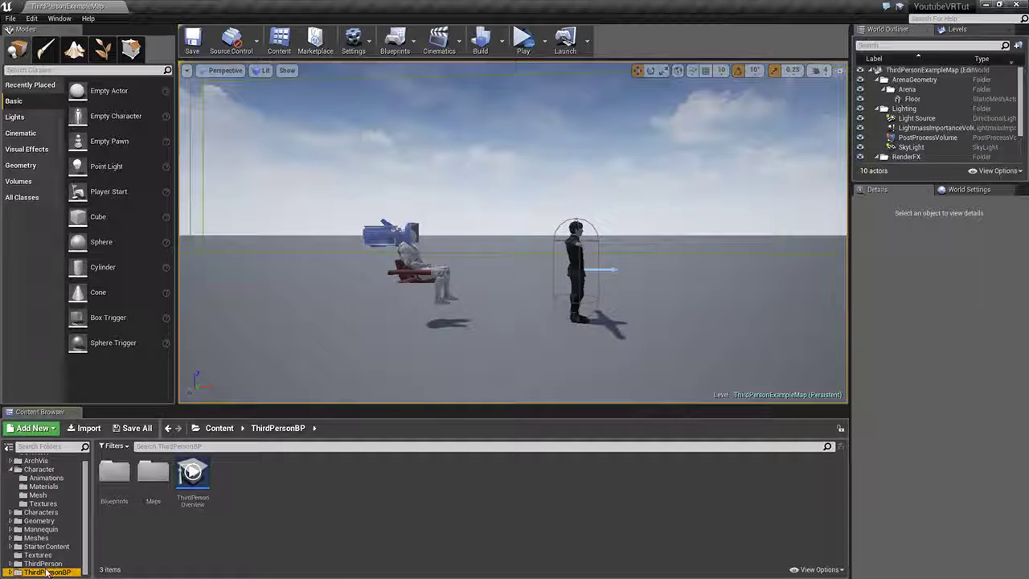
left_click(40, 530)
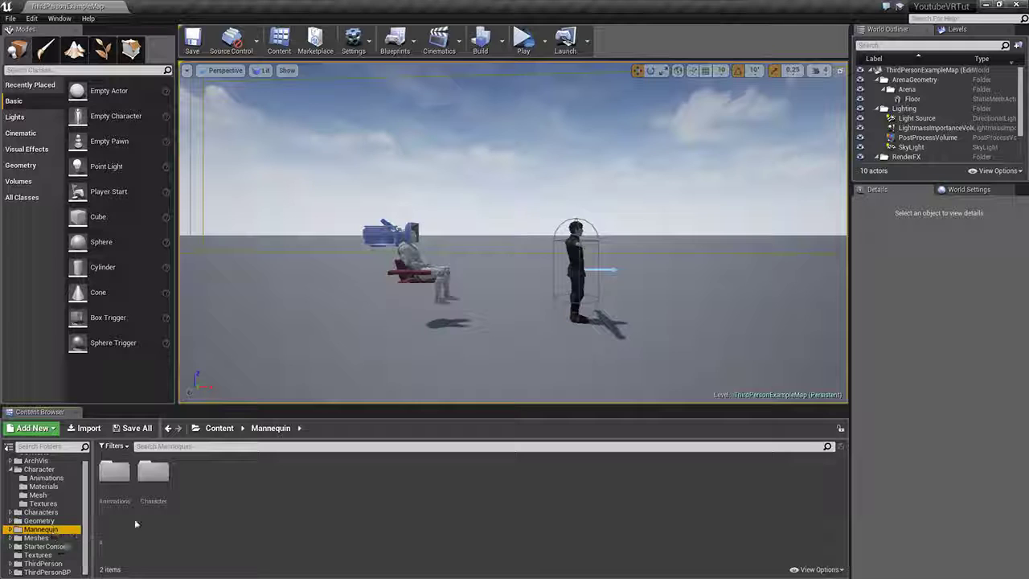
double_click(119, 474)
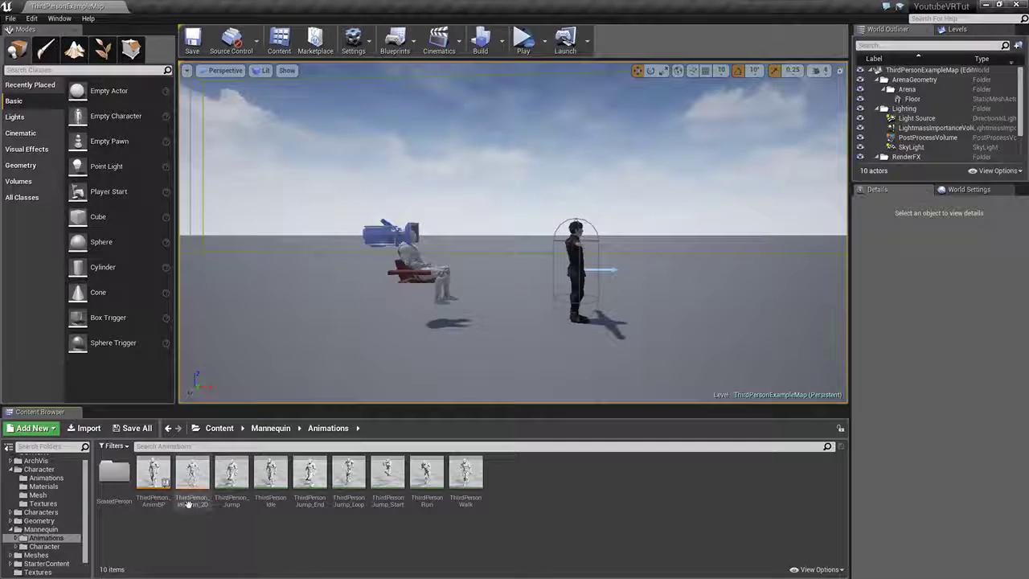
mouse_move(195, 502)
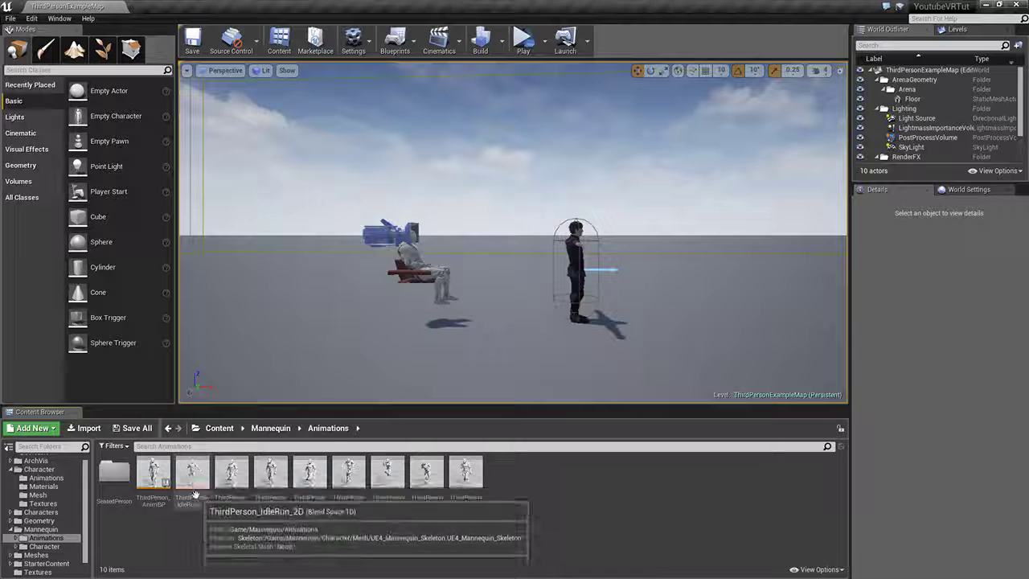
Step: Start duplicating and retargeting ThirdPerson_AnimBP, list incompatible skeletons too, and choose Dec30_MedievalMale_Skeleton as the target
left_click(153, 468)
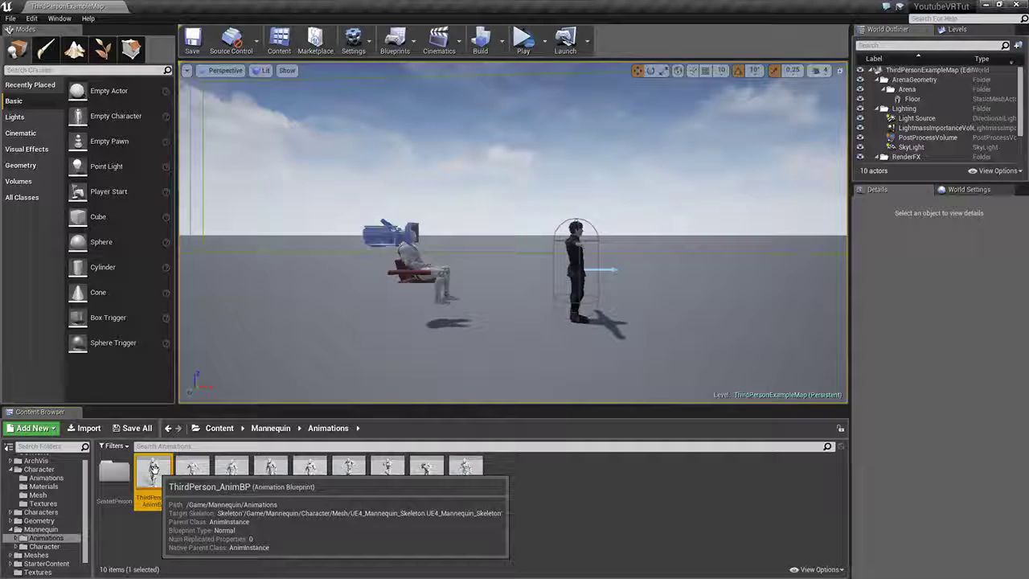
right_click(154, 469)
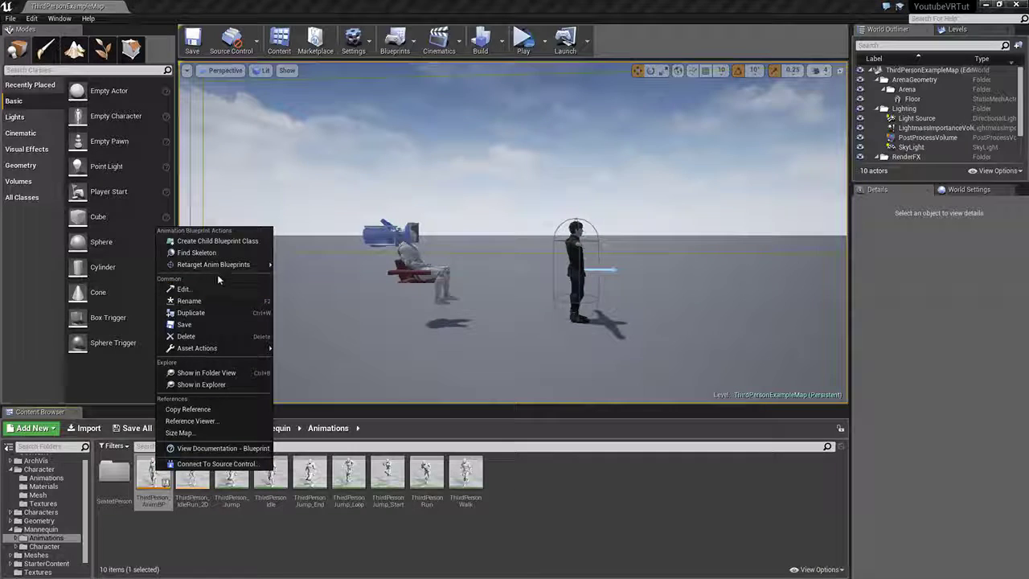
mouse_move(215, 267)
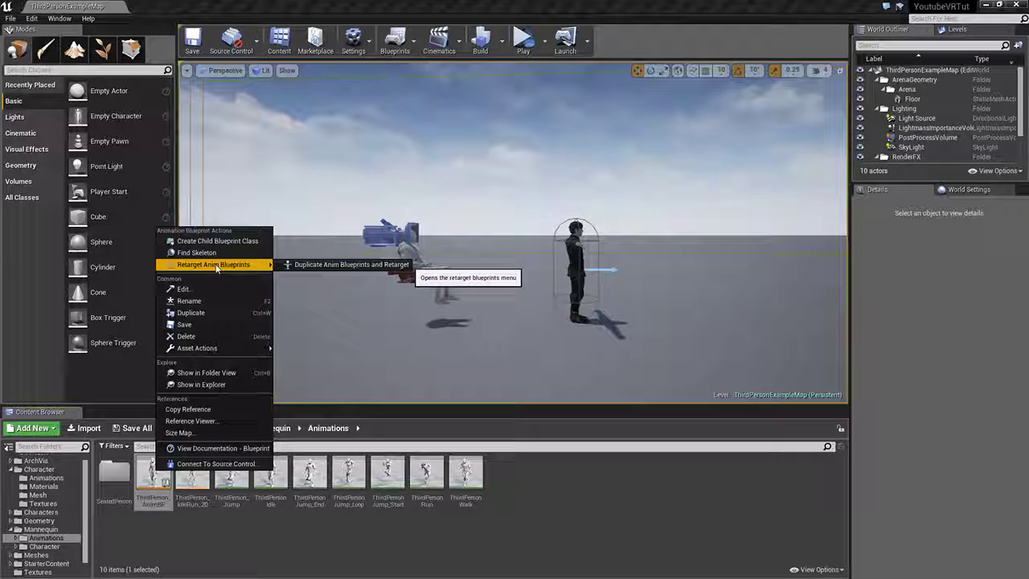
left_click(302, 267)
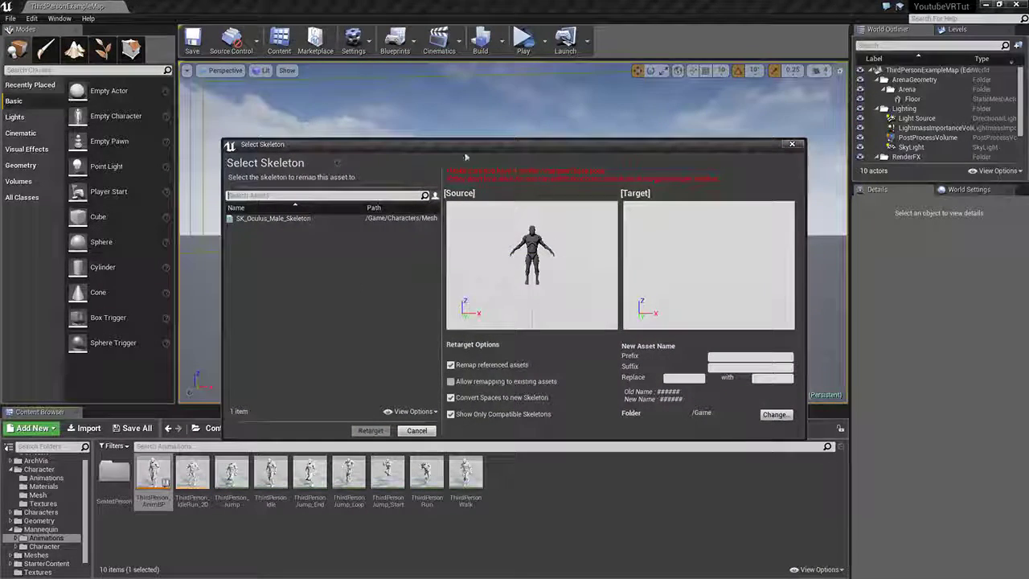
left_click(451, 415)
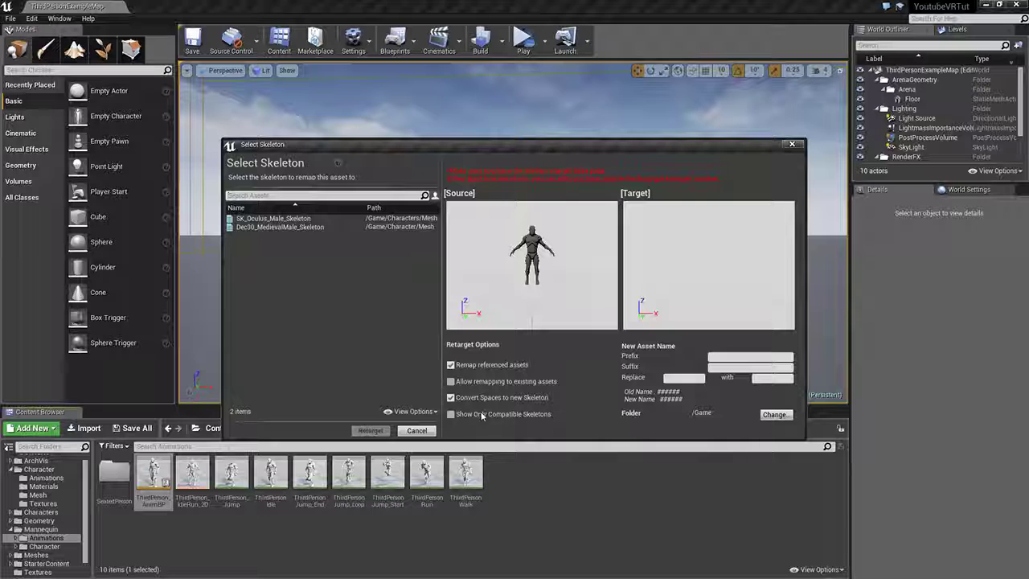
left_click(293, 228)
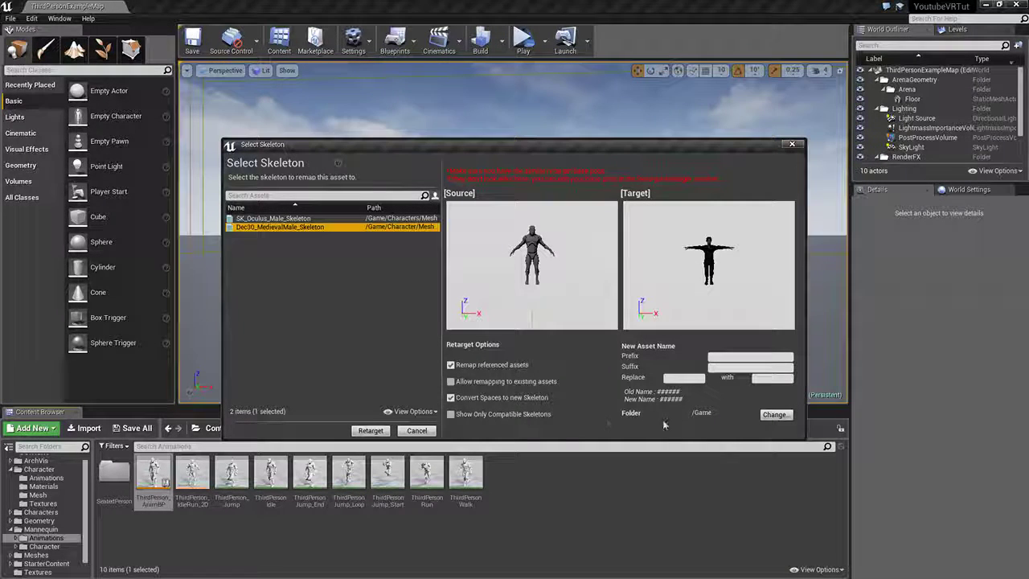
Step: Create a Retargeted folder inside Character/Animations as the destination and retarget the animation blueprint into it
left_click(774, 415)
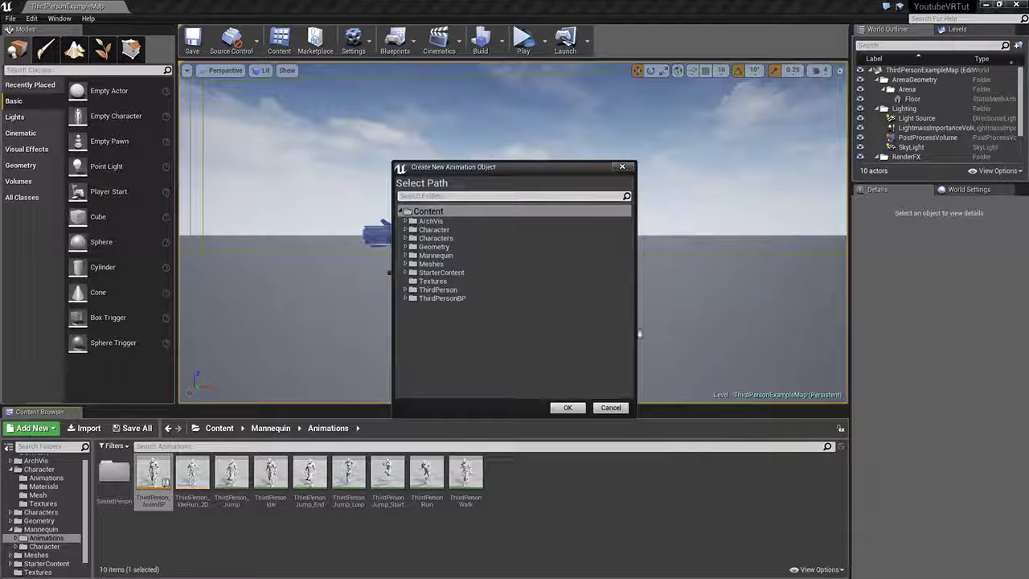
left_click(404, 230)
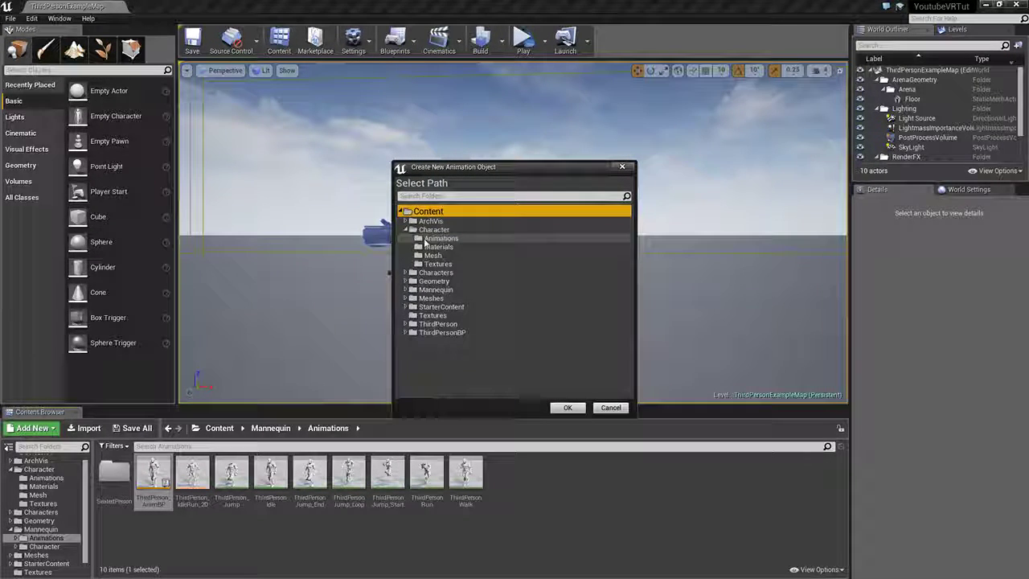
left_click(425, 240)
right_click(472, 243)
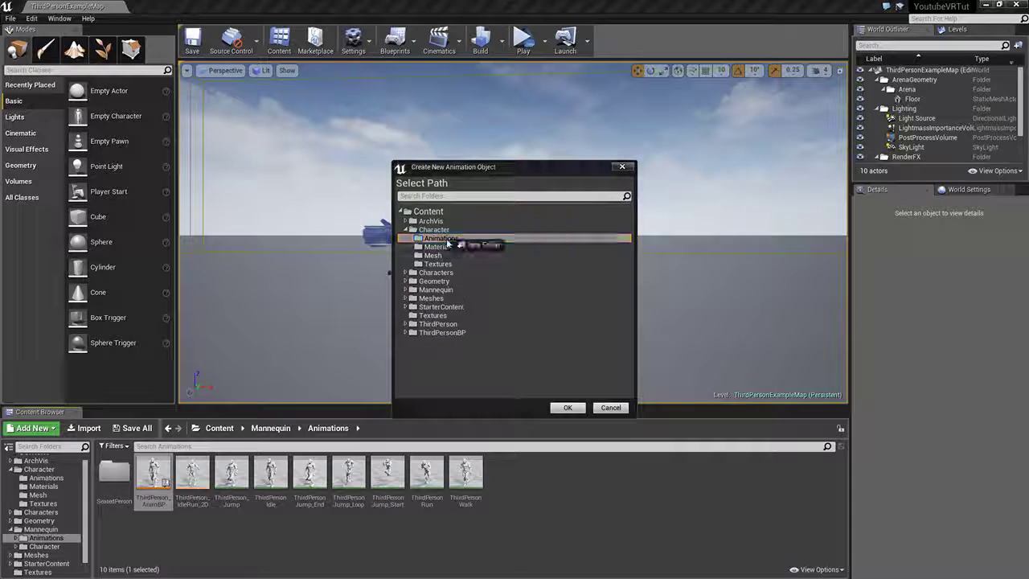
left_click(475, 245)
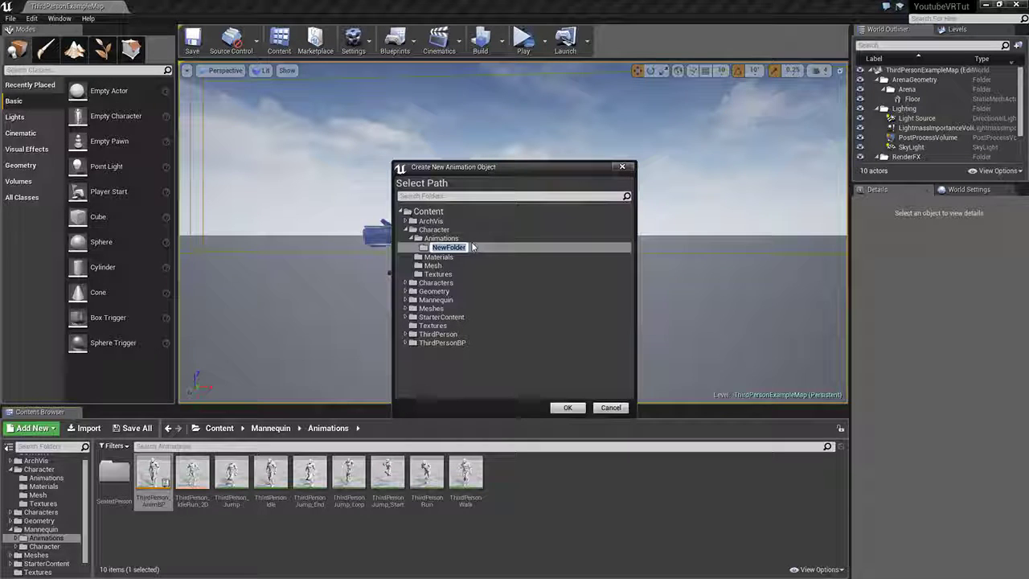
type("Ret")
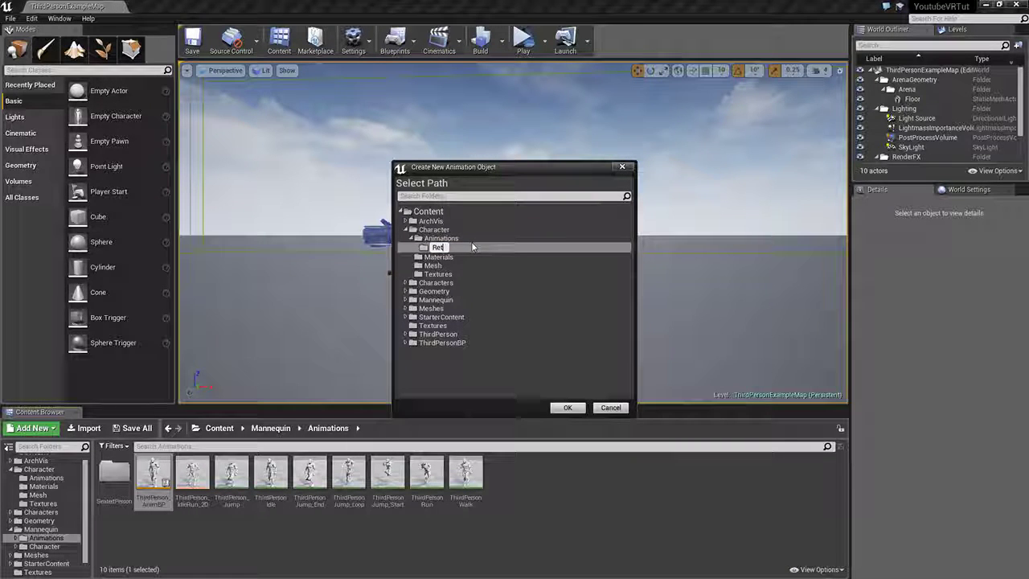
type("arget")
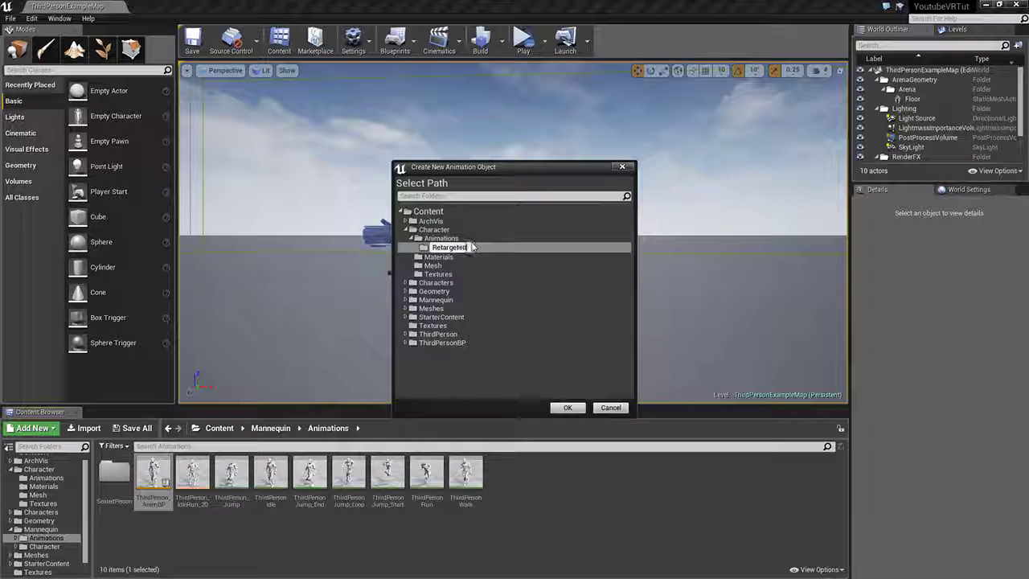
type("ed")
key("Return")
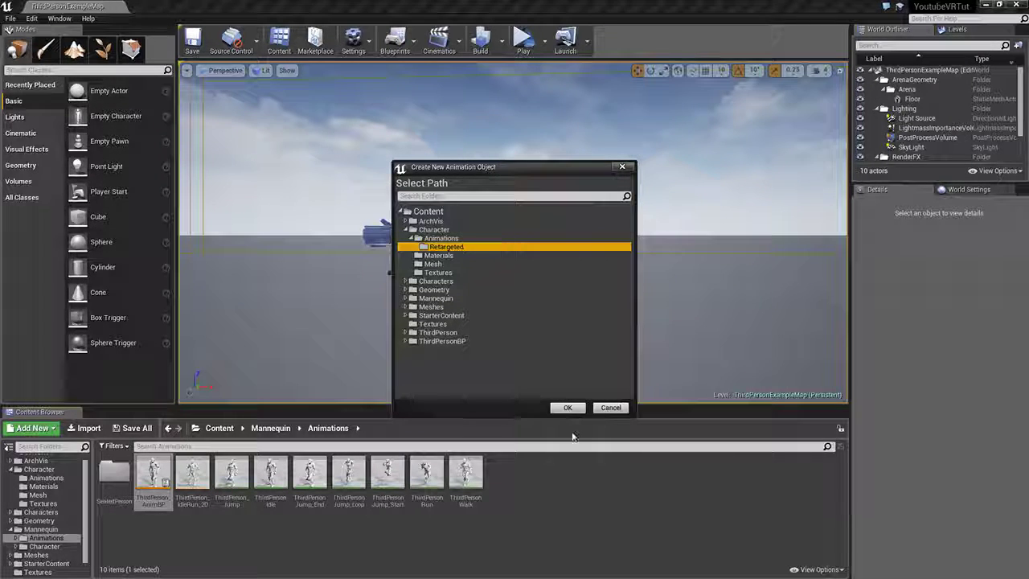
left_click(568, 408)
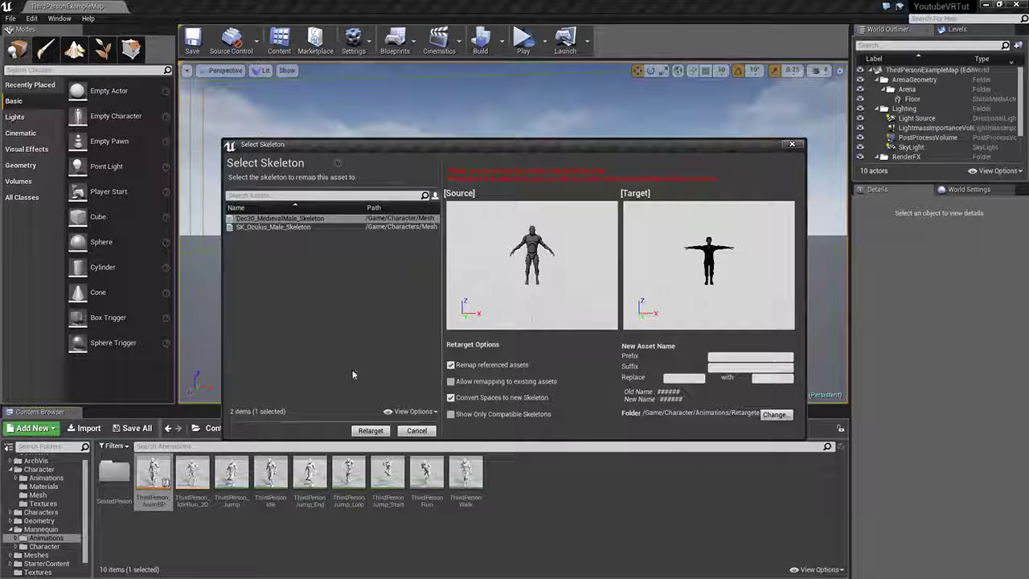
left_click(370, 431)
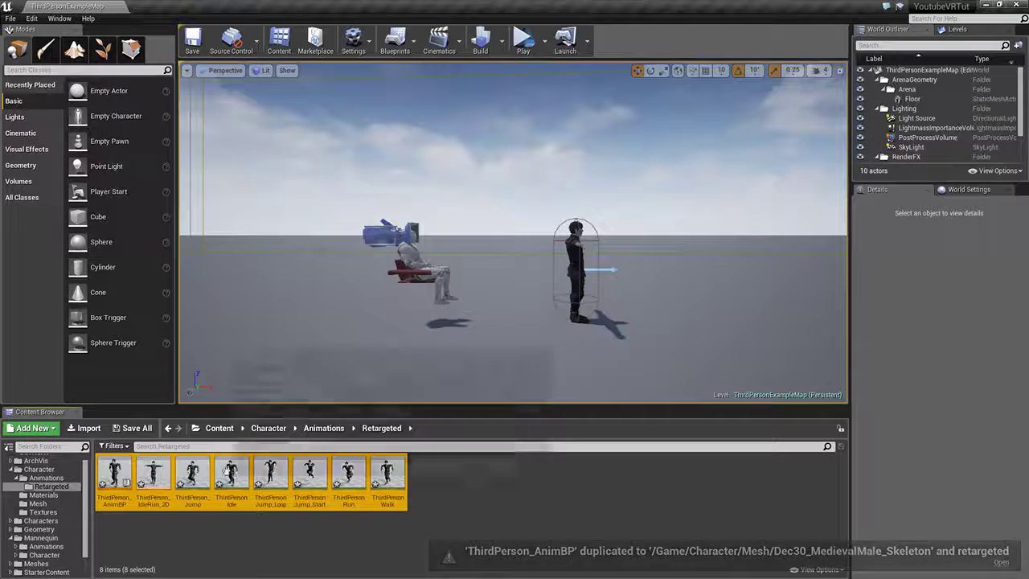
Step: Delete the six retargeted animation sequences, from ThirdPerson_Jump through ThirdPerson_Walk, keeping only the animation blueprint and blend space
left_click(409, 494)
left_click(192, 474)
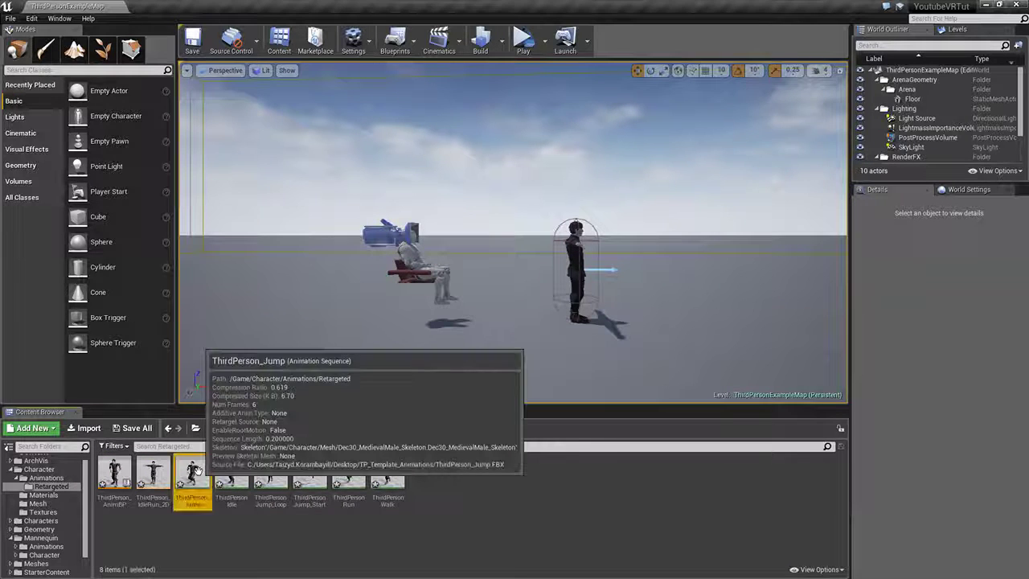
left_click(387, 472, "shift")
right_click(387, 471)
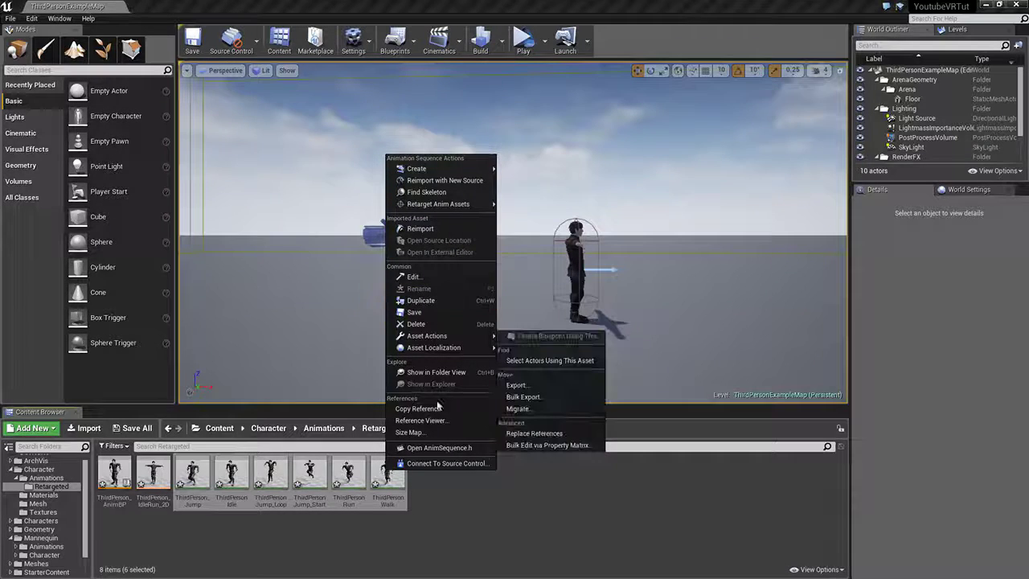
left_click(418, 323)
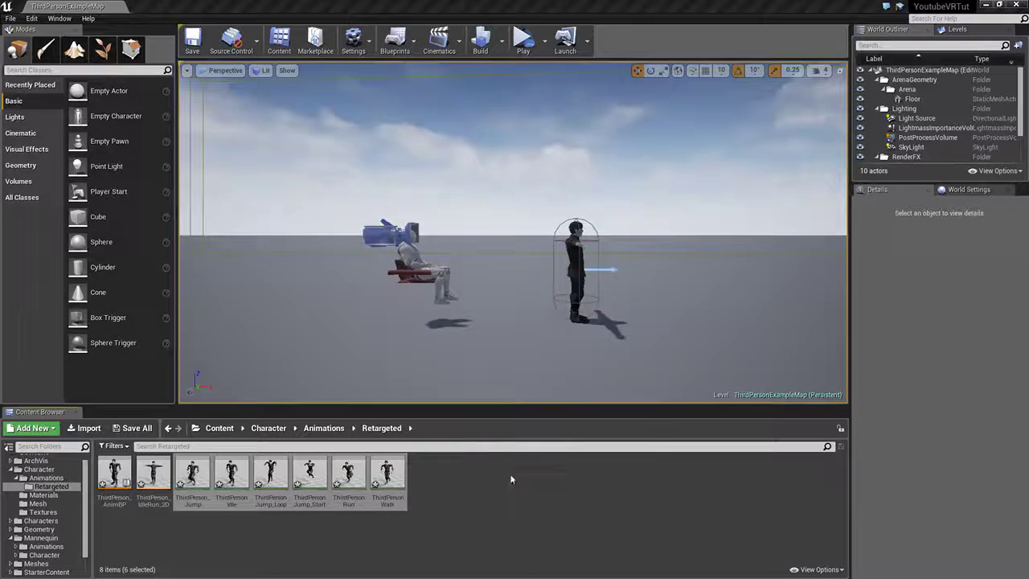
left_click(460, 466)
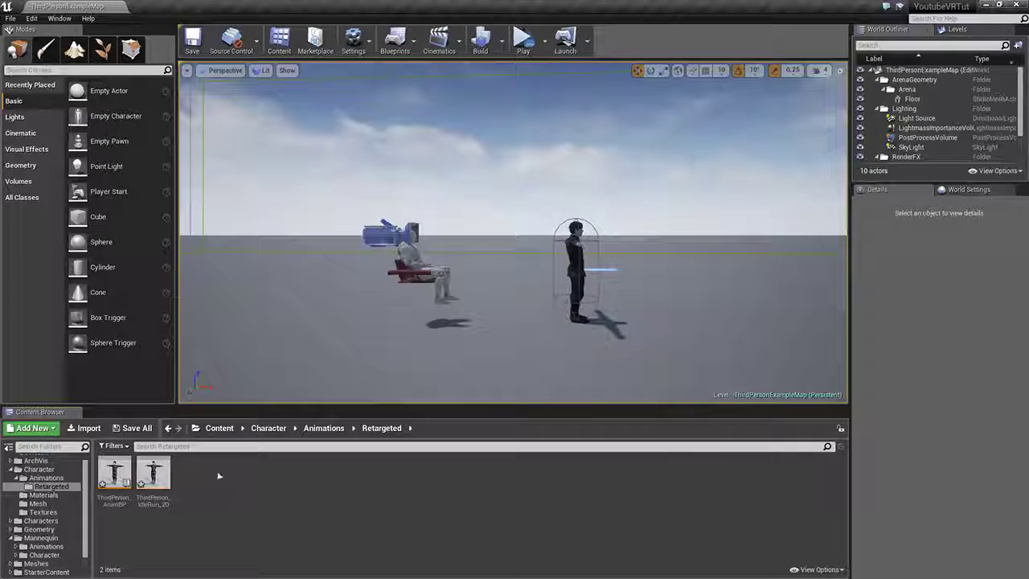
Step: Check the retargeted ThirdPerson_IdleRun_2D blend space in its editor, close it and rename the asset MainCharacter_IdleRun
double_click(153, 472)
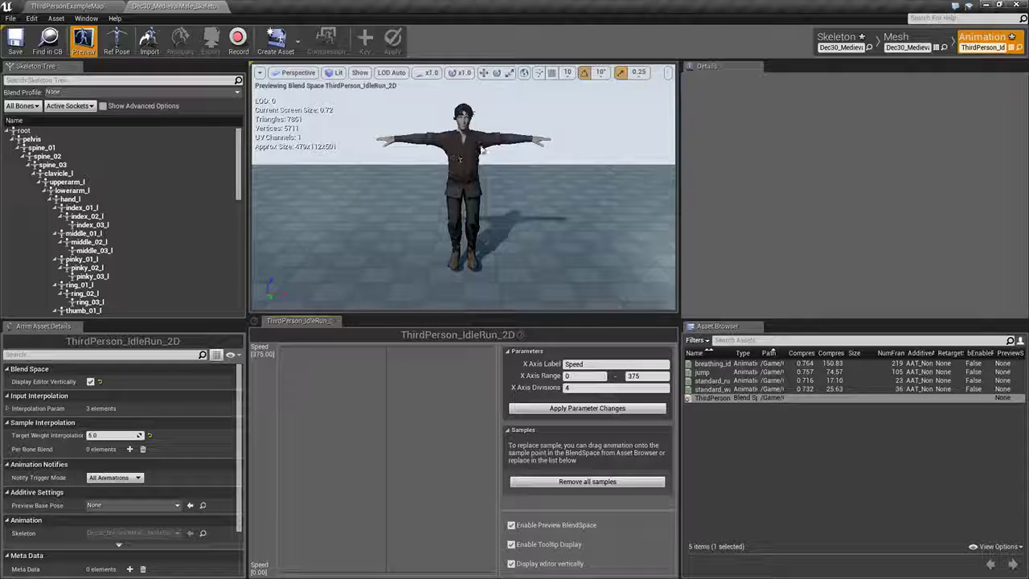
left_click(217, 7)
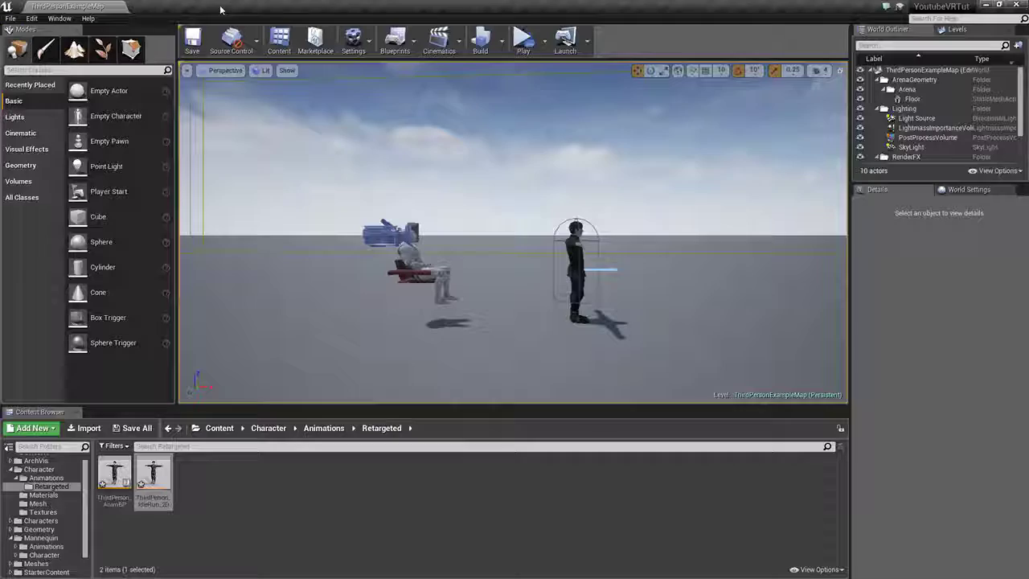
right_click(152, 499)
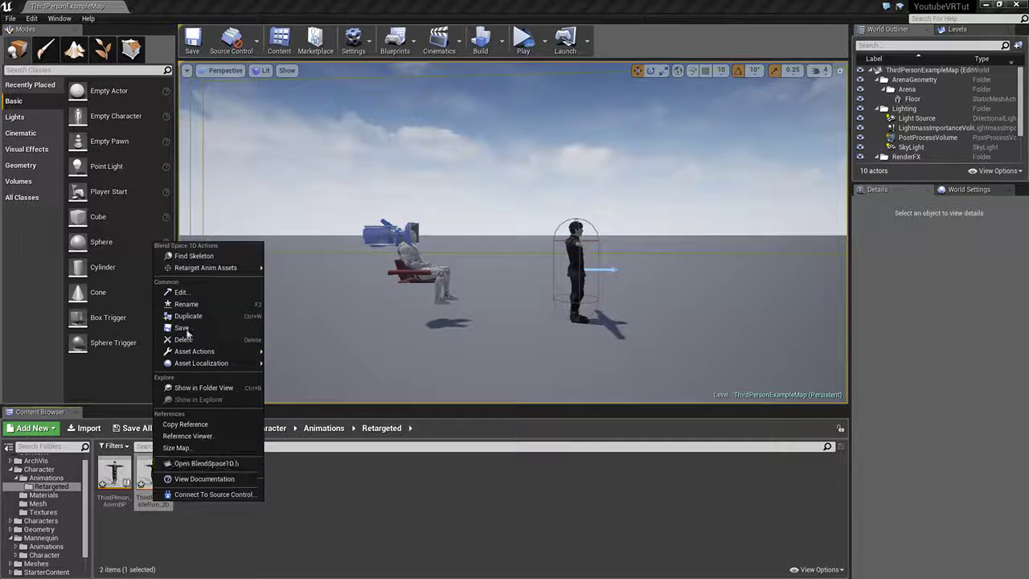
left_click(185, 303)
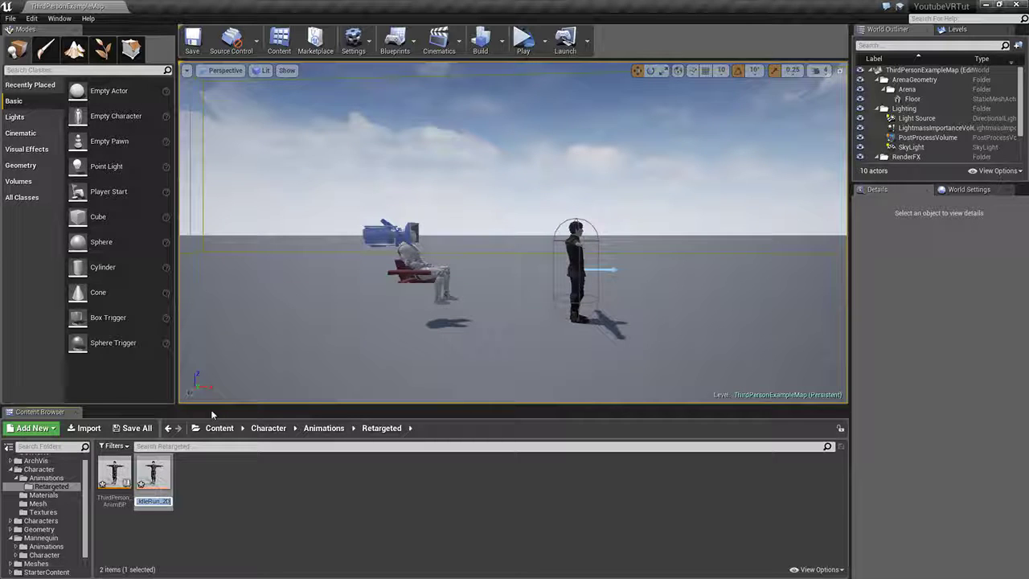
key("Home")
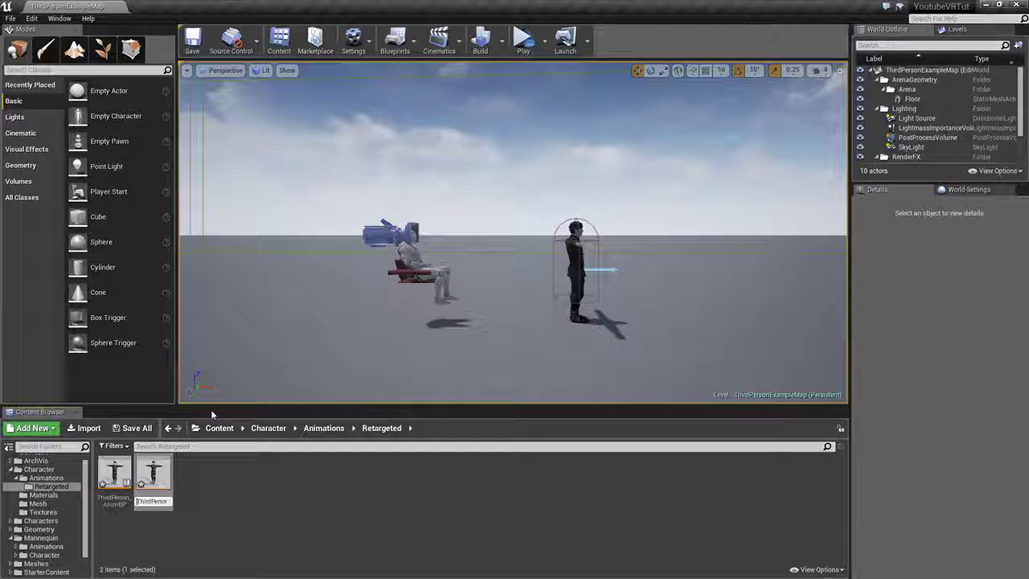
key("Delete")
key("Delete")
key("Delete")
key("Delete")
key("Delete")
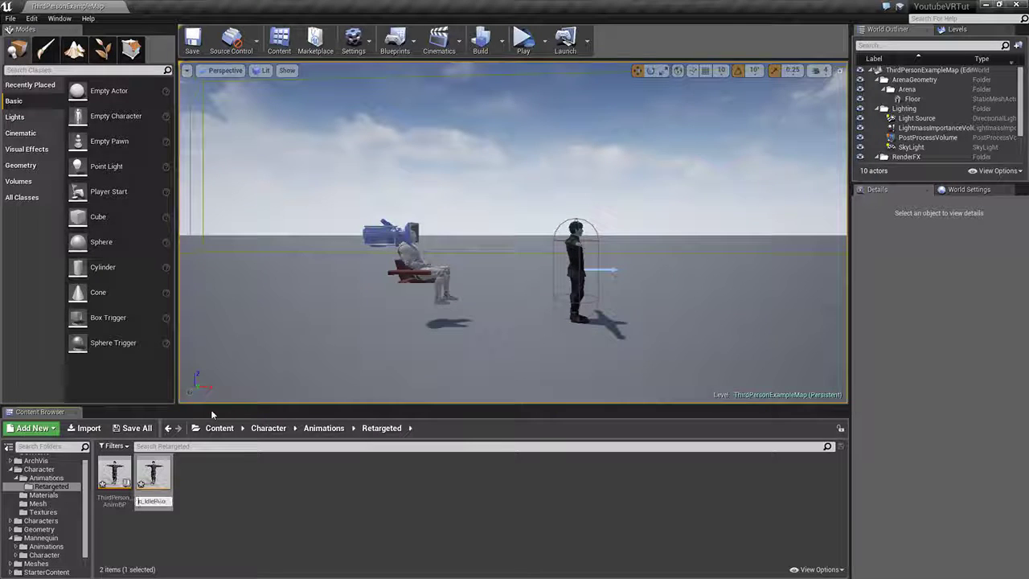
key("Delete")
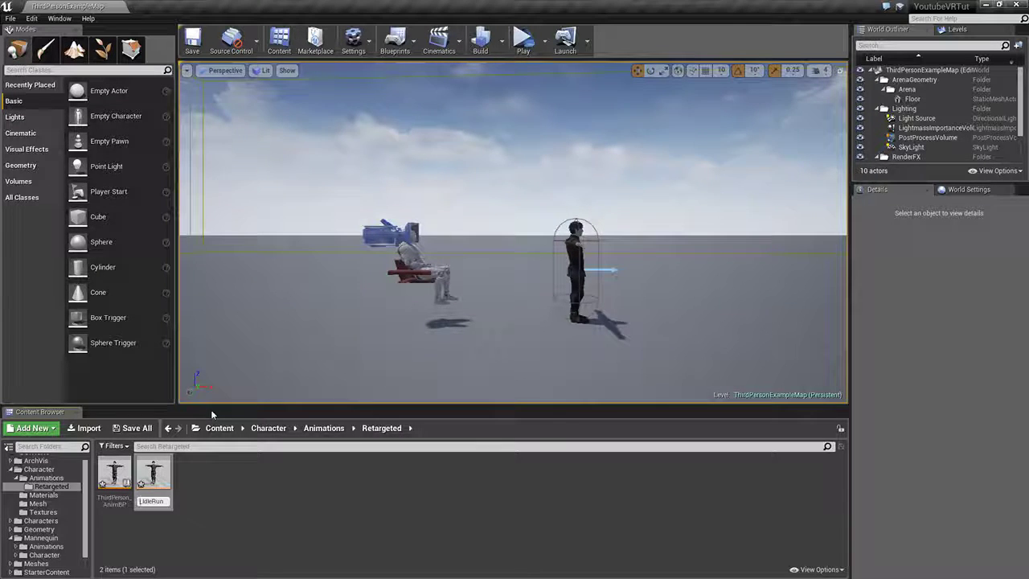
type("Ma")
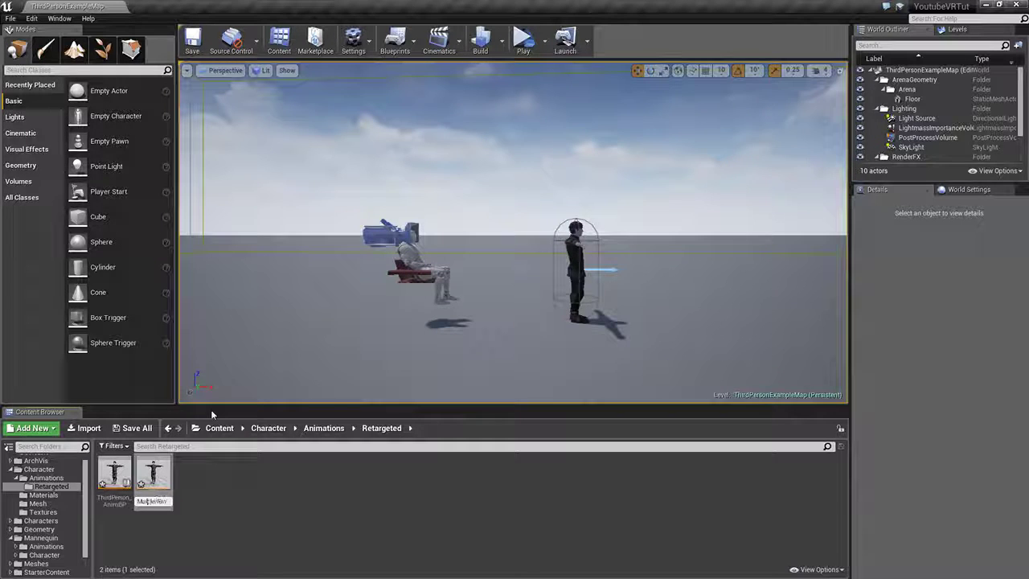
type("inChara")
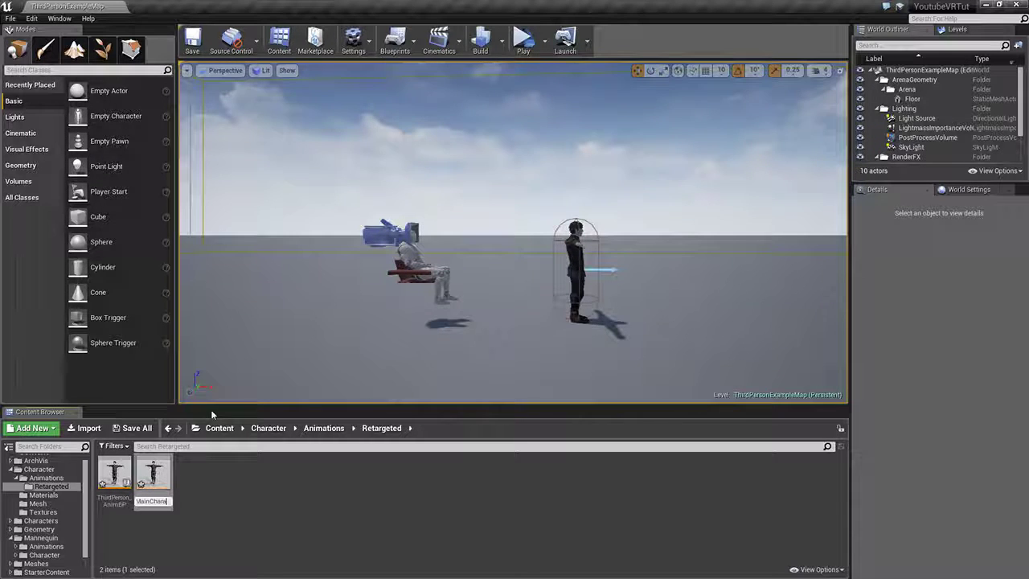
key("Return")
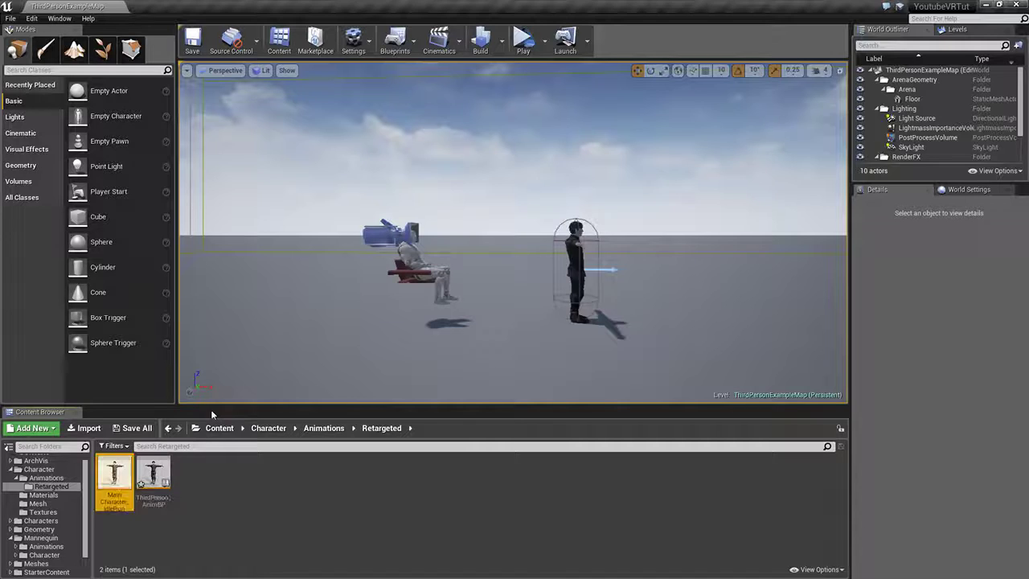
Step: Rename the retargeted ThirdPerson_AnimBP animation blueprint as MainCharacter_AnimBP
left_click(150, 481)
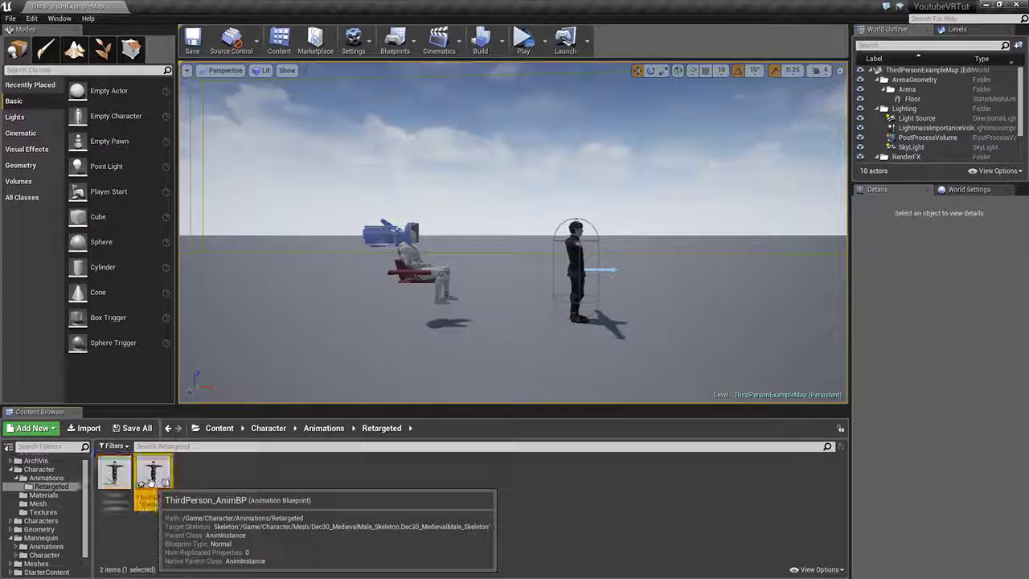
right_click(150, 482)
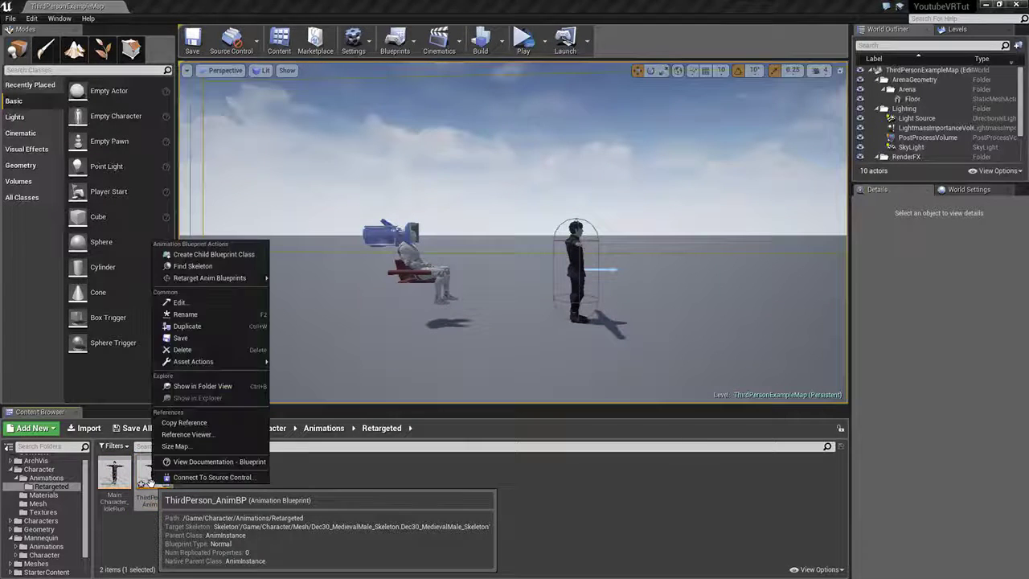
left_click(183, 314)
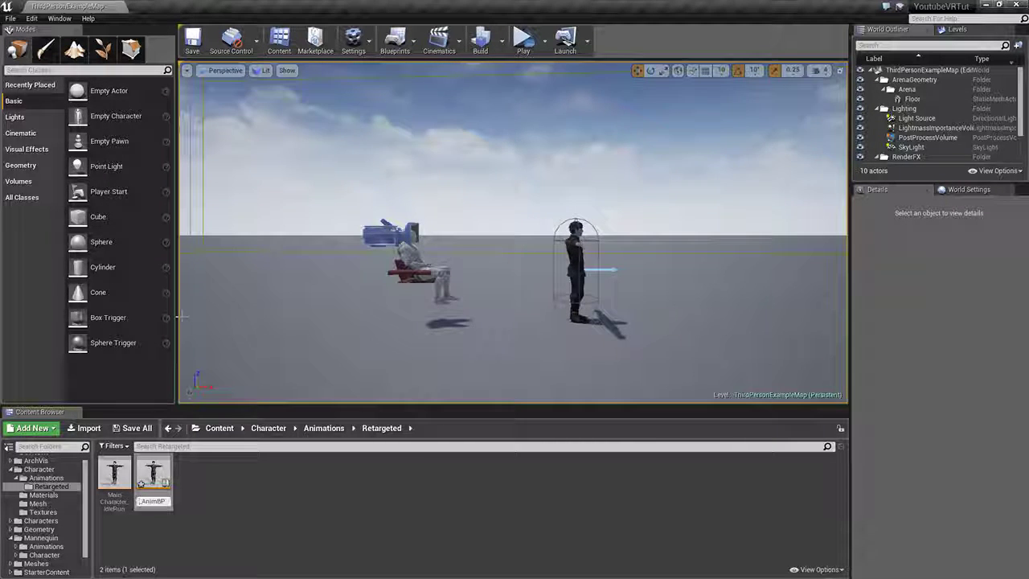
type("M")
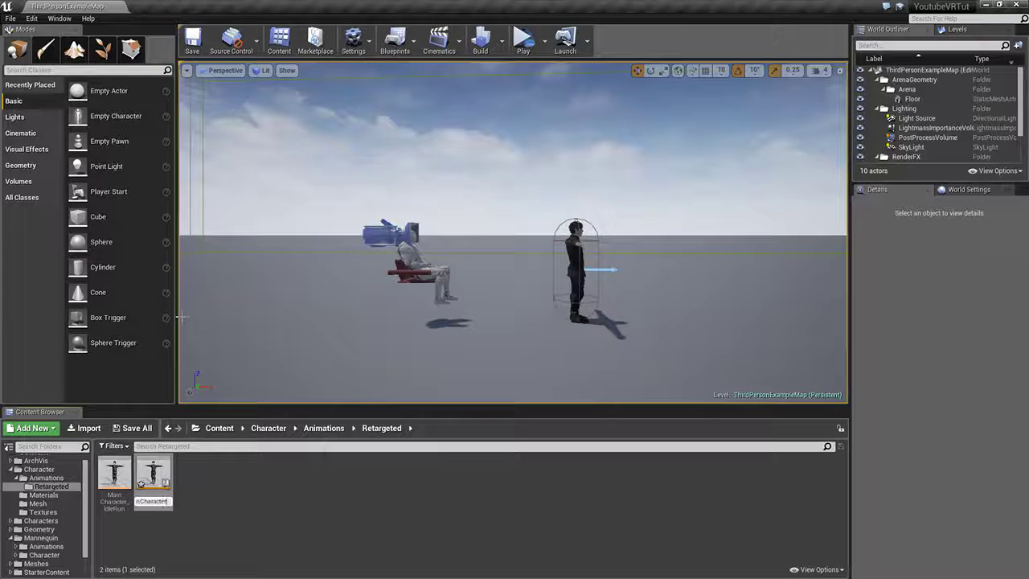
key("Return")
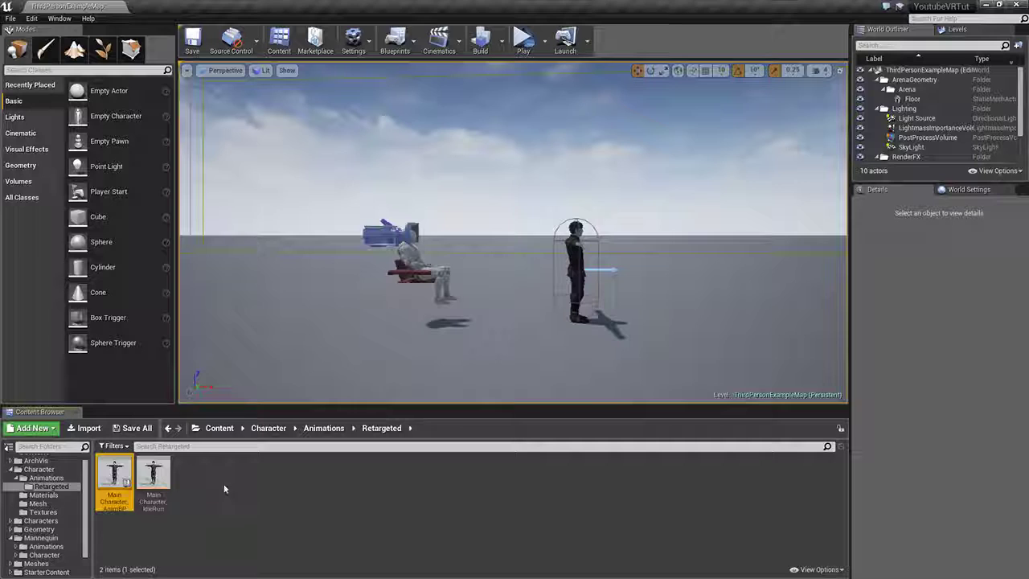
Step: Open the MainCharacter_IdleRun blend space, set its Speed axis maximum to 600 with 4 divisions, and apply the parameter changes
double_click(153, 478)
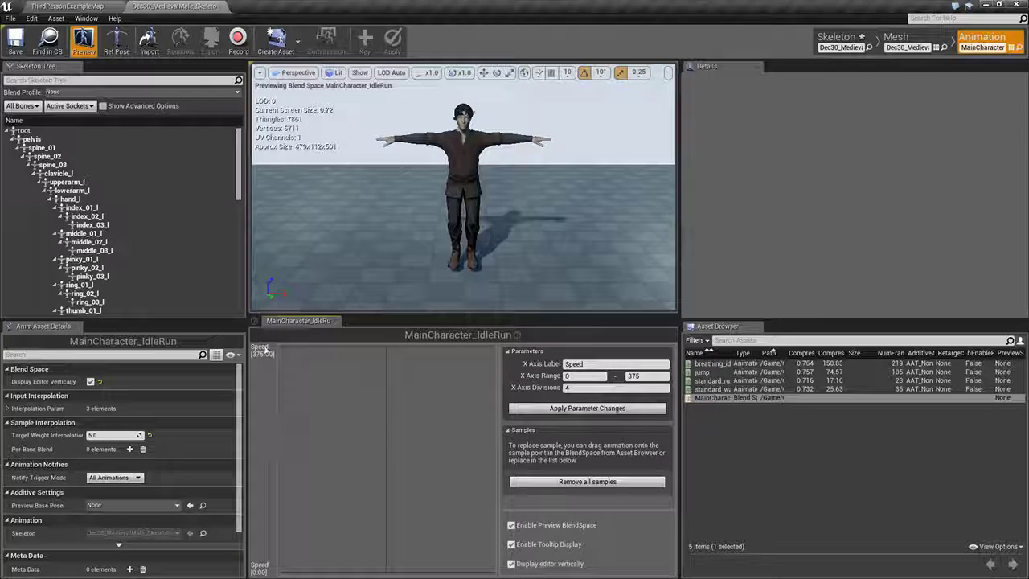
left_click(586, 388)
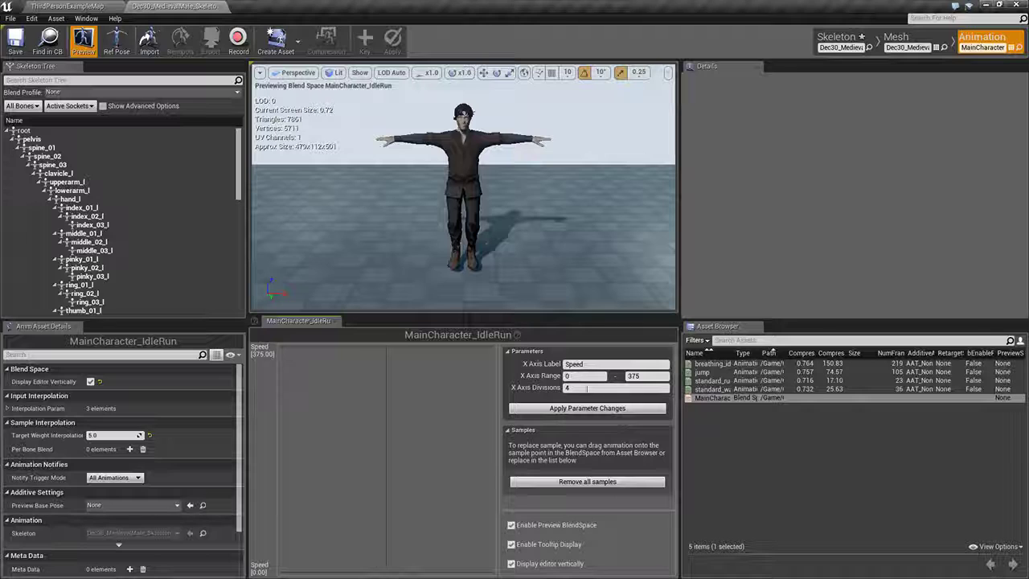
left_click(630, 376)
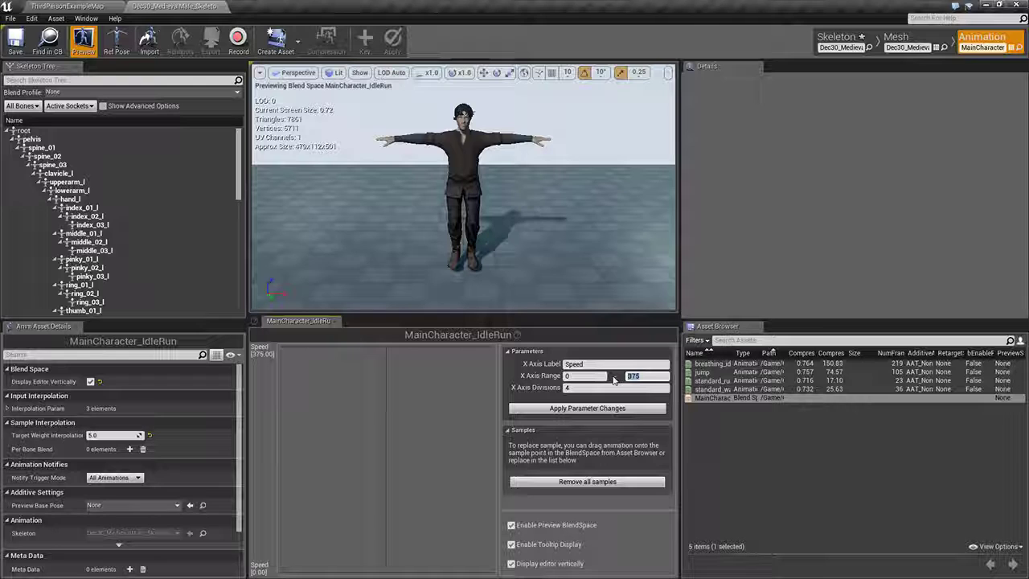
type("600")
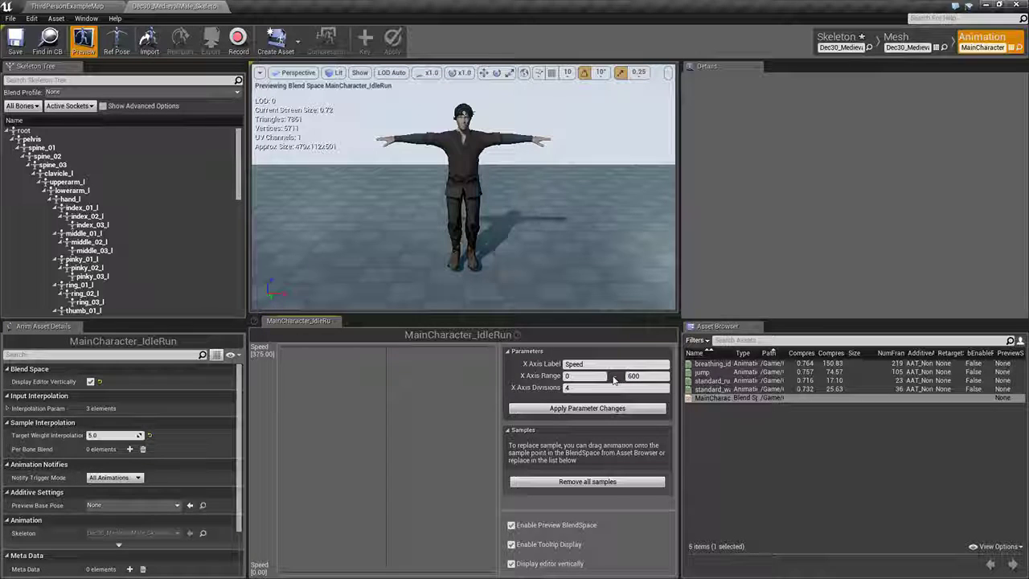
left_click(579, 388)
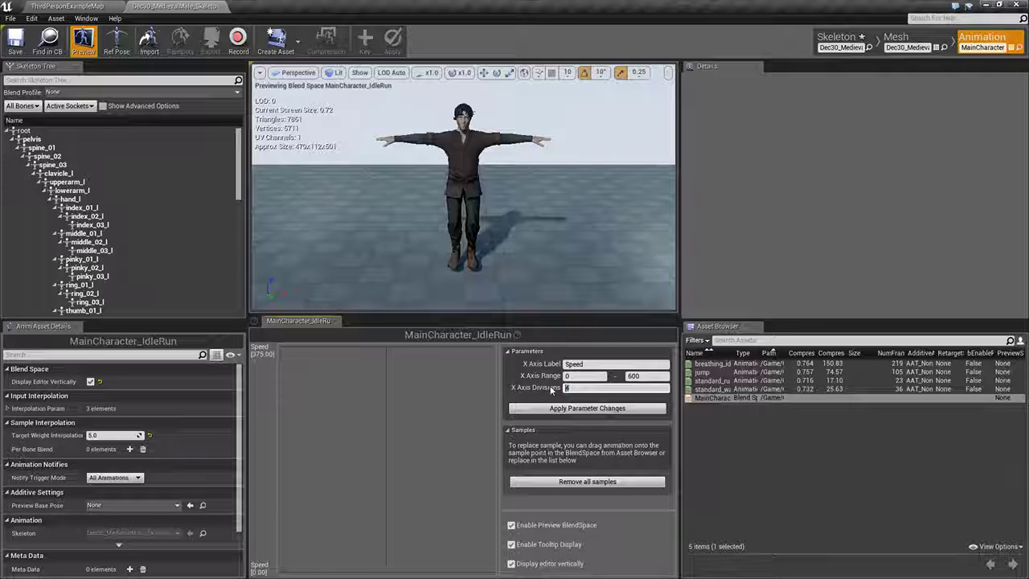
left_click(587, 408)
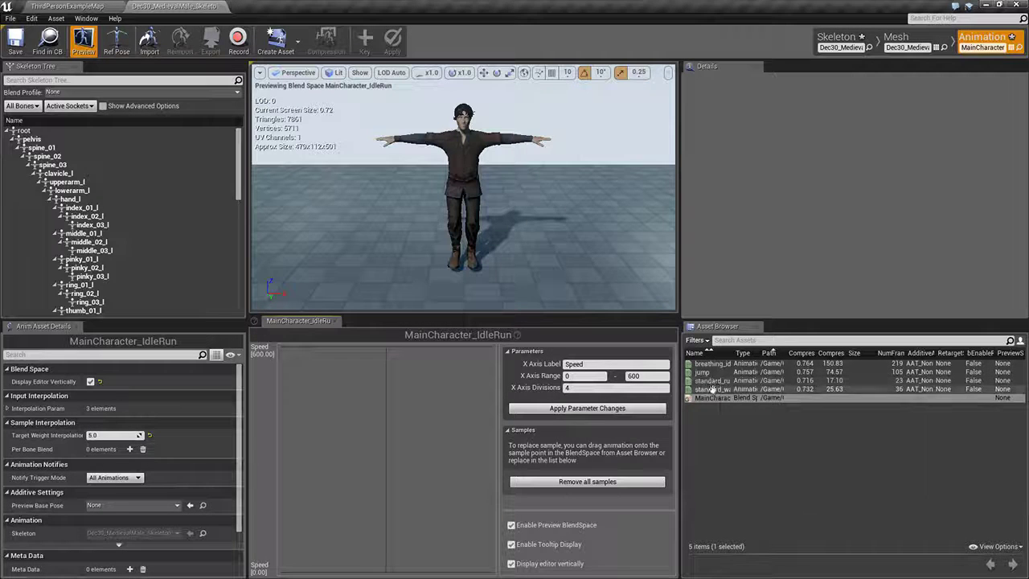
Step: Place breathing_idle at speed 0, standard_walk at the first division and standard_run at 600 in the blend space, then save and close it
left_click_drag(711, 363, 383, 566)
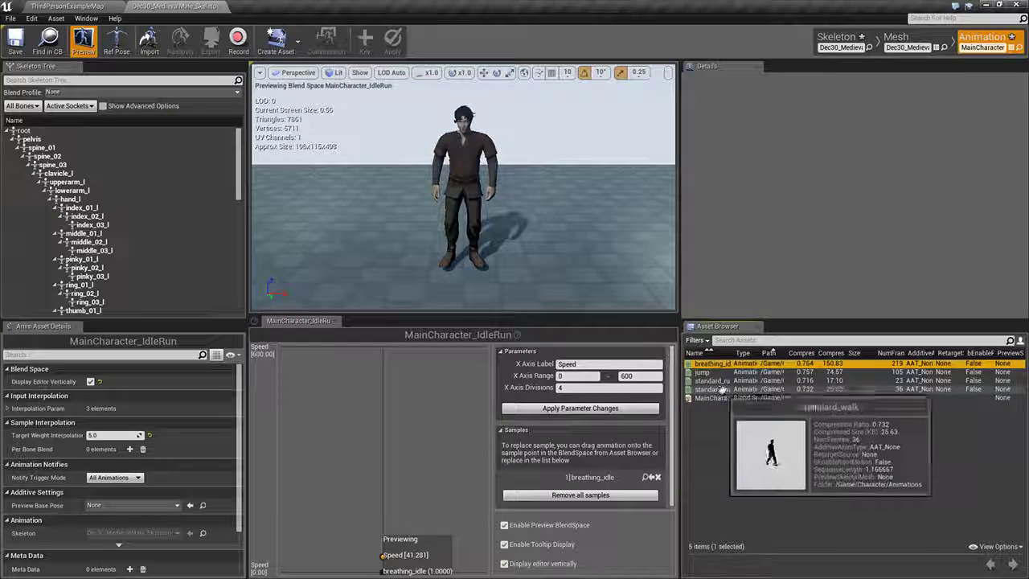
left_click_drag(722, 389, 383, 516)
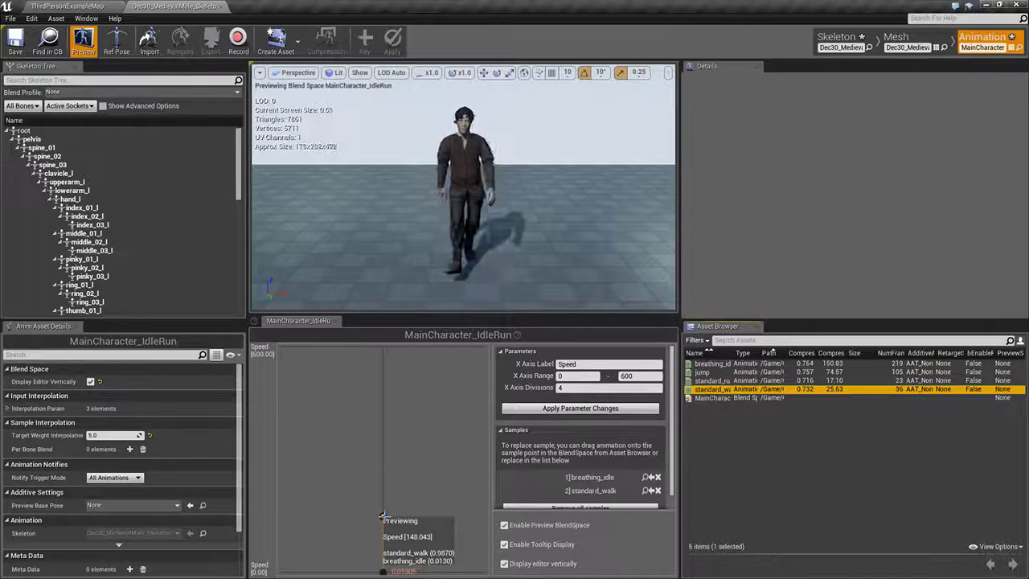
left_click_drag(712, 380, 383, 348)
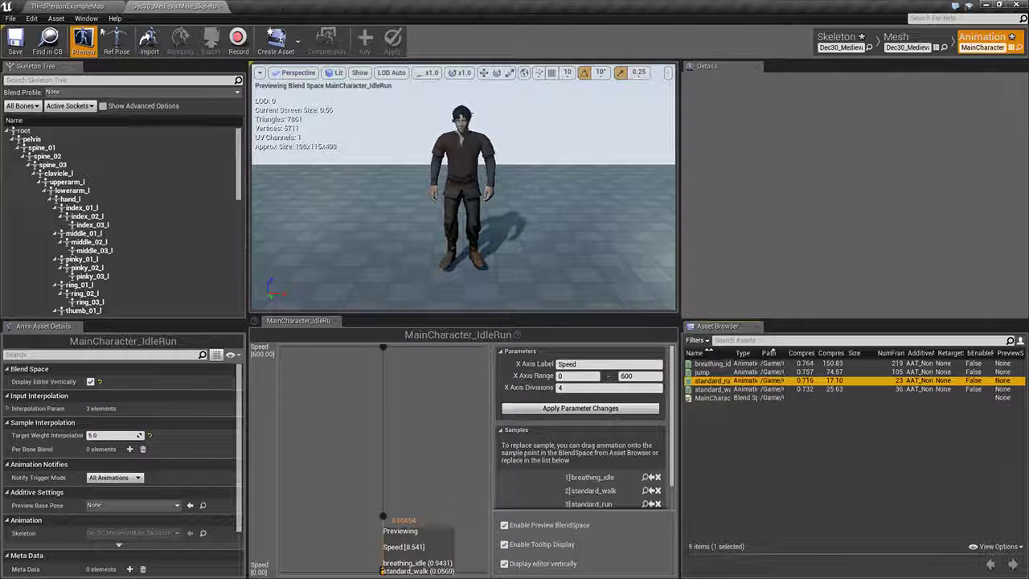
left_click(14, 37)
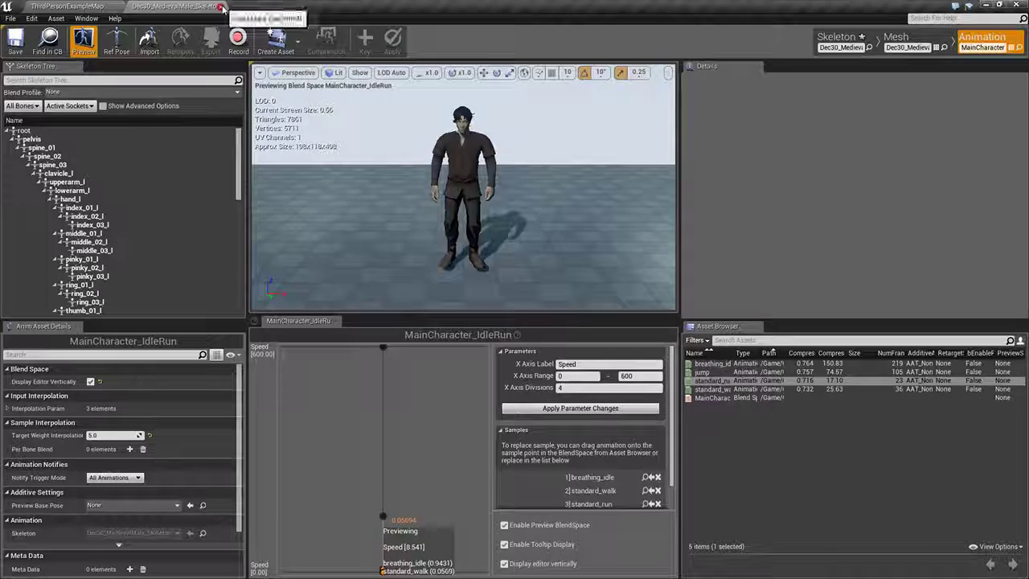
left_click(222, 7)
Step: Open the MainCharacter_AnimBP animation blueprint, then compile and save it
double_click(114, 474)
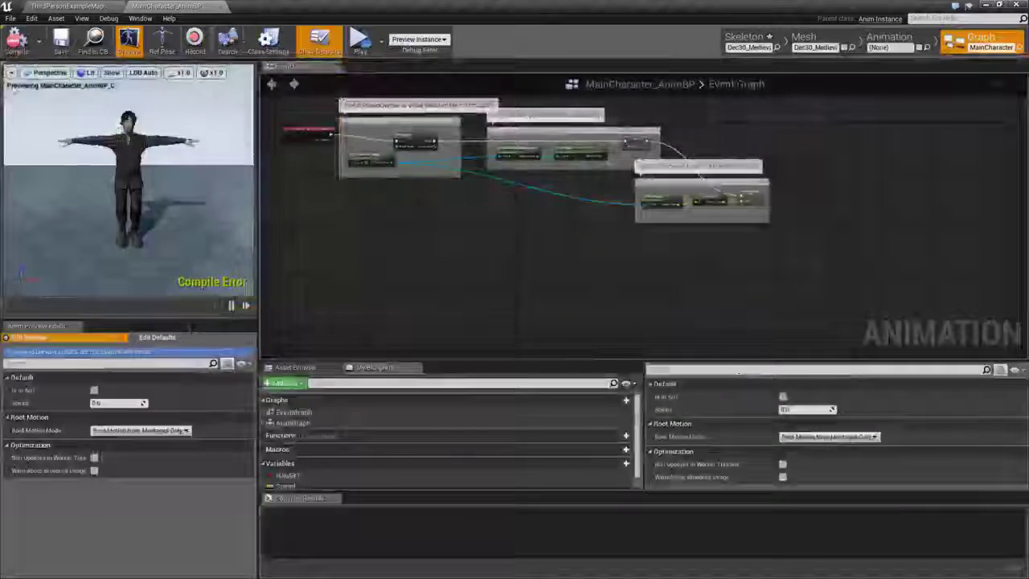
left_click(16, 40)
left_click(59, 41)
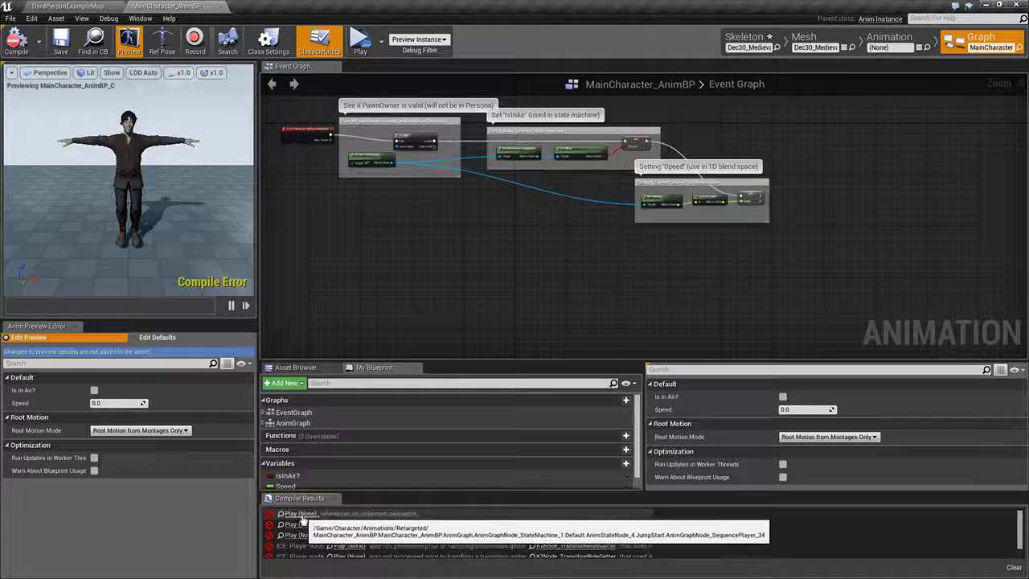
key("Home")
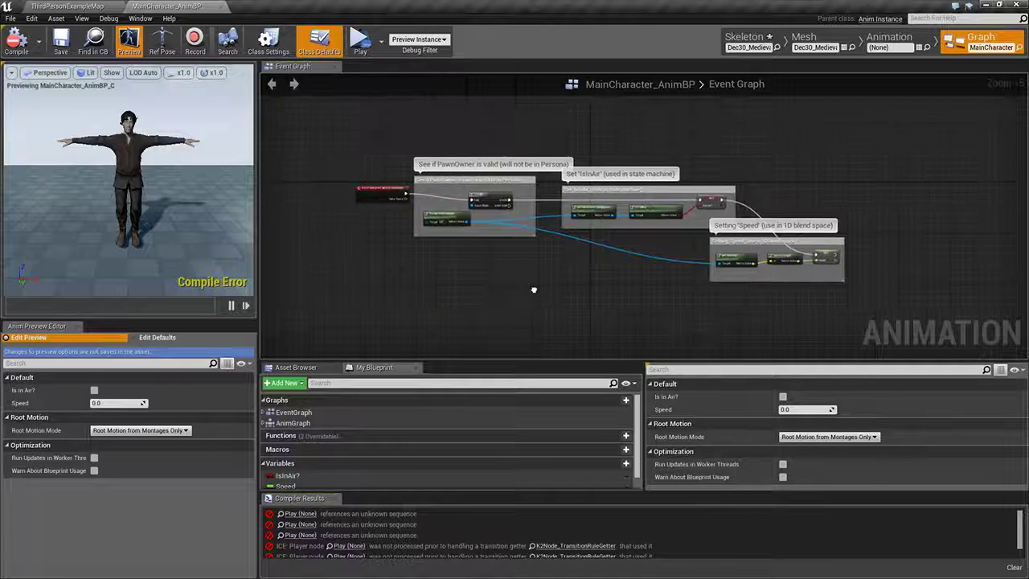
Step: Open the AnimGraph's Default state machine and inspect the animation node inside its JumpStart state
left_click(309, 423)
left_click(263, 424)
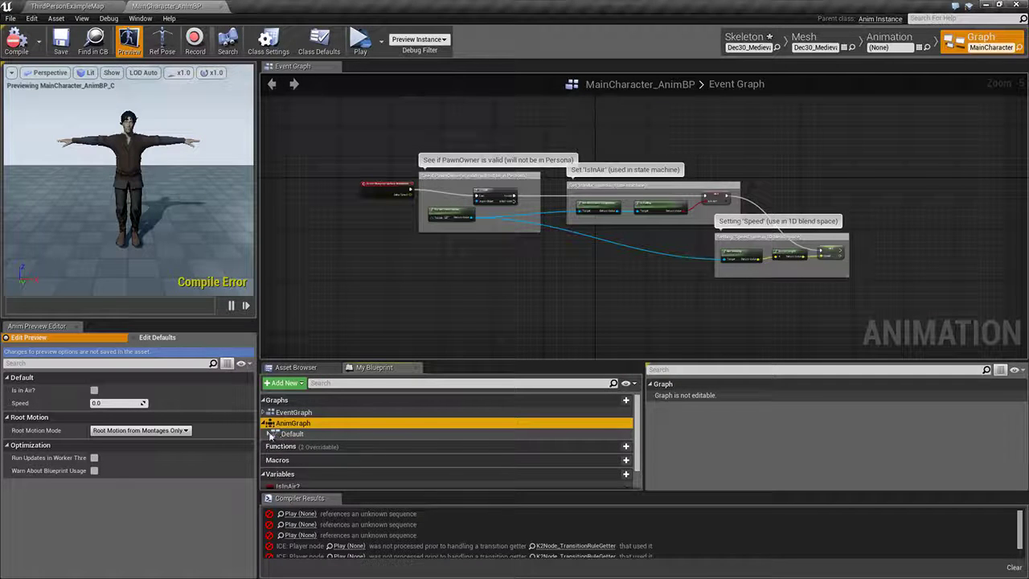
left_click(270, 434)
double_click(299, 434)
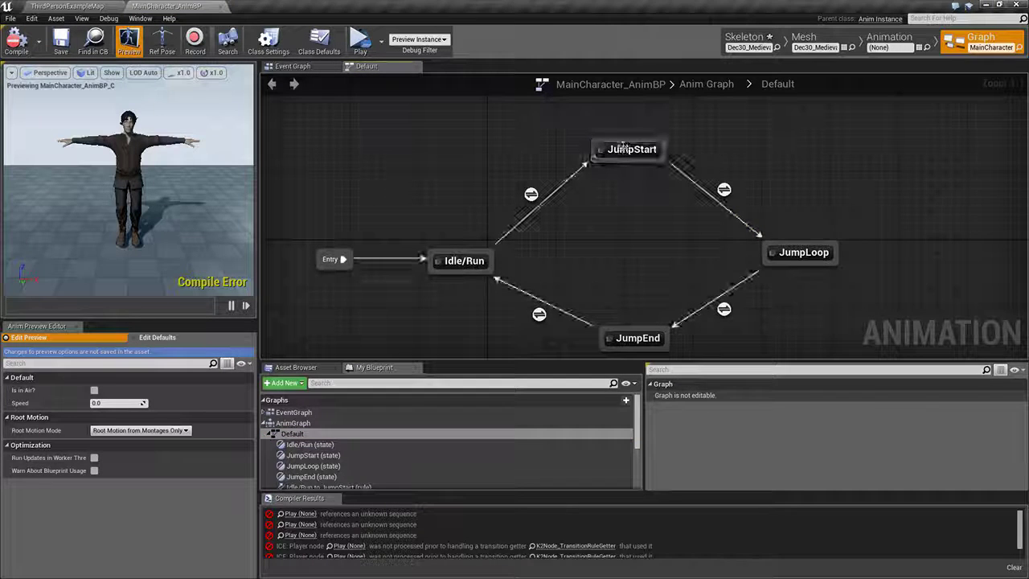
double_click(623, 148)
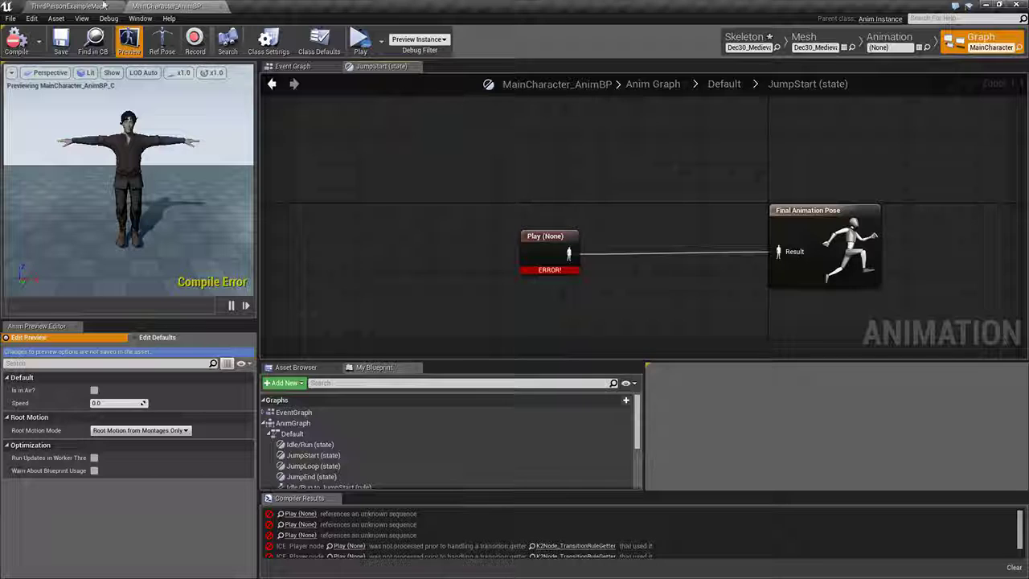
Step: Preview the character's jump animation from the Character/Animations folder
left_click(103, 5)
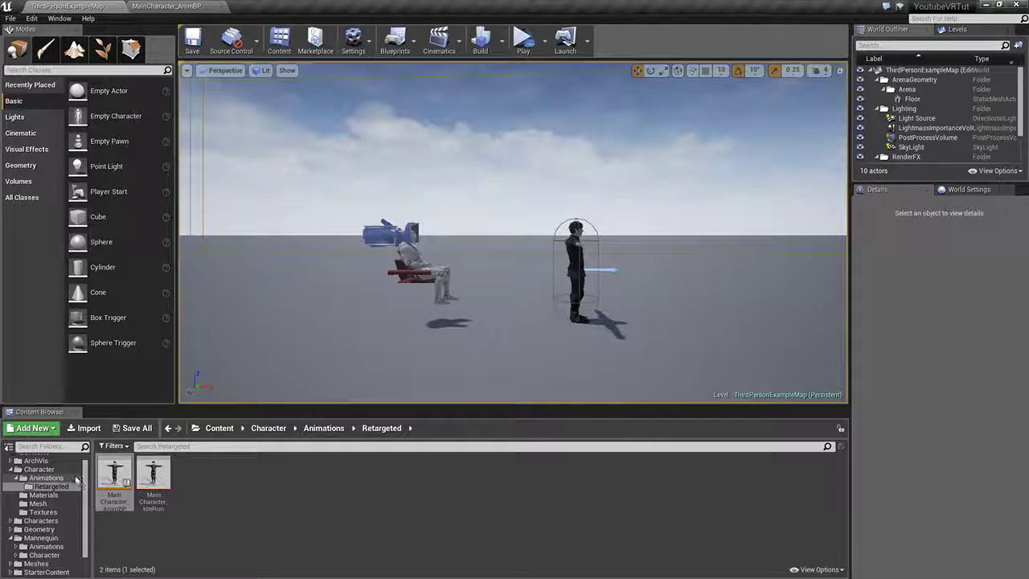
left_click(76, 478)
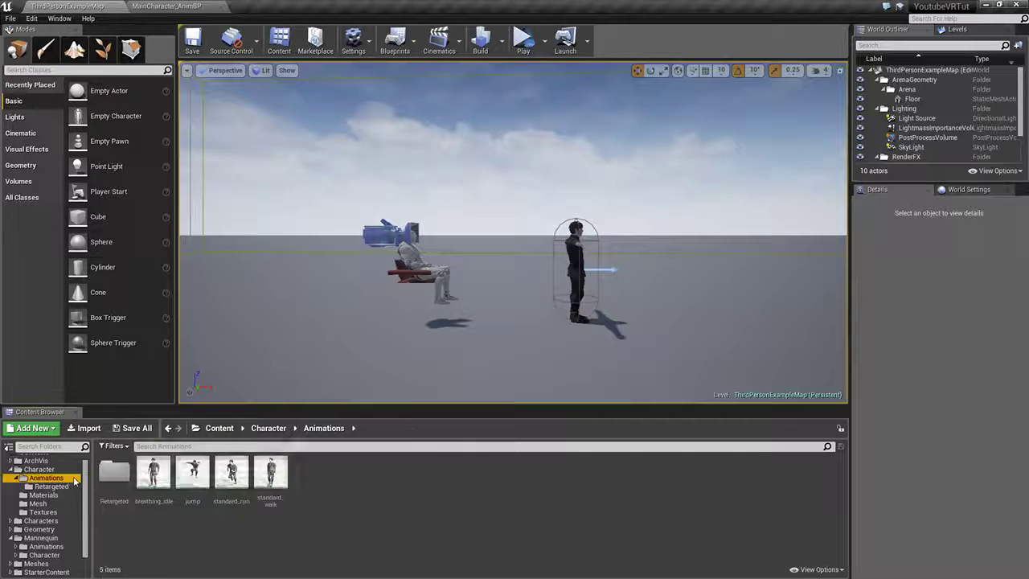
double_click(195, 474)
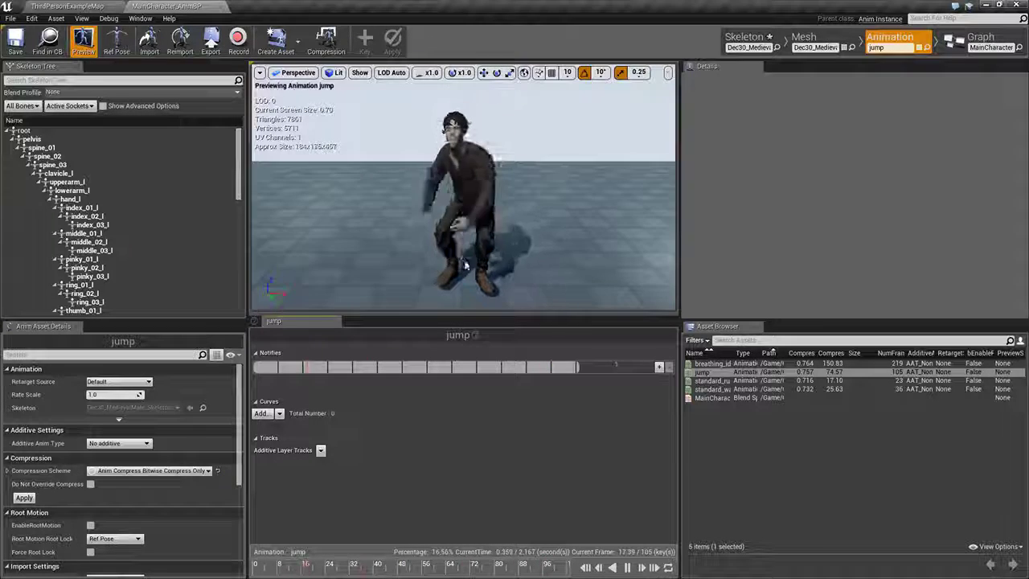
Step: Open ThirdPersonJump_Start from Mannequin/Animations and preview the mannequin's ThirdPersonJump_Loop, ThirdPersonJump_End and ThirdPerson_Jump animations for comparison
left_click(93, 8)
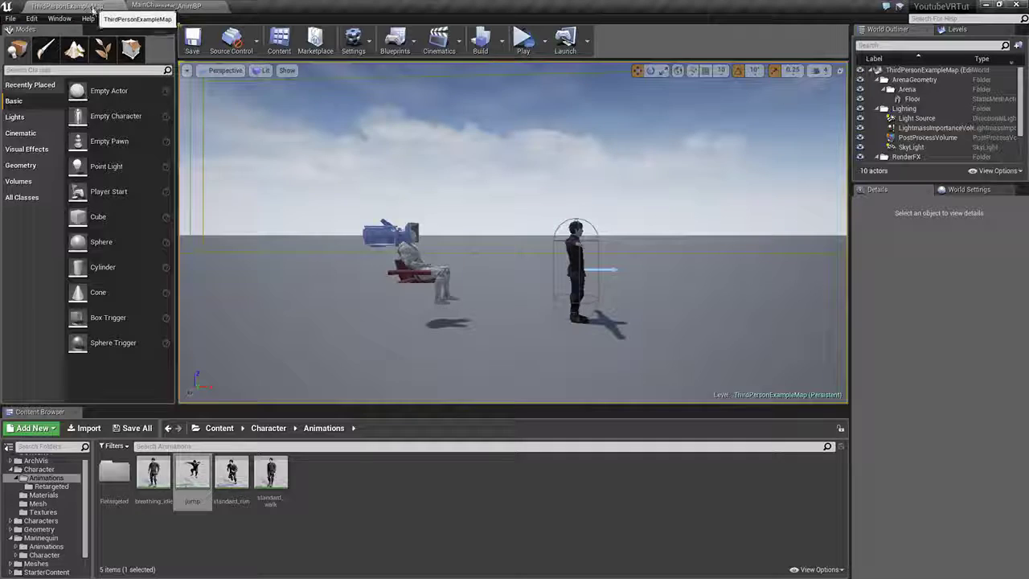
left_click_drag(88, 521, 86, 551)
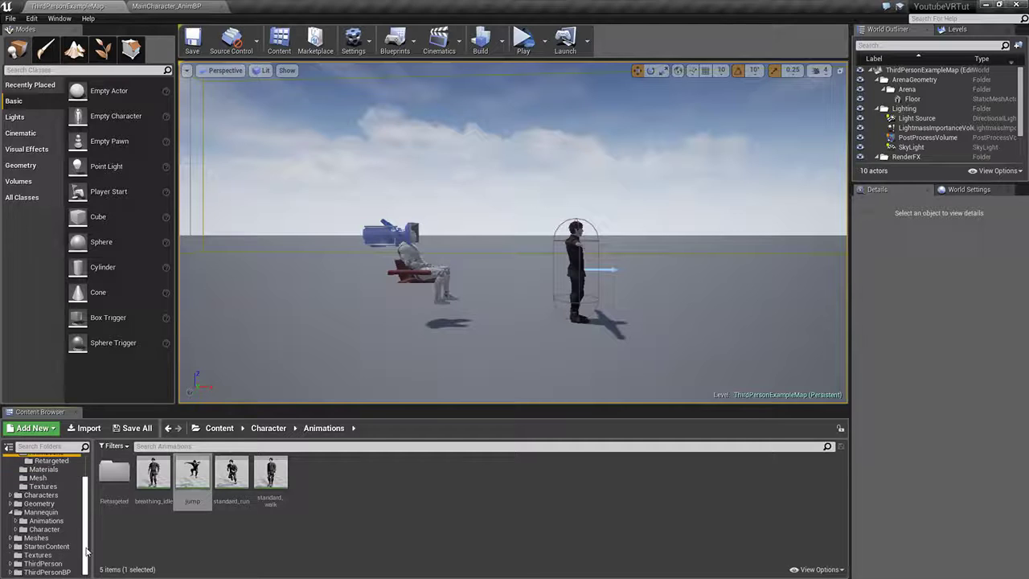
left_click(47, 520)
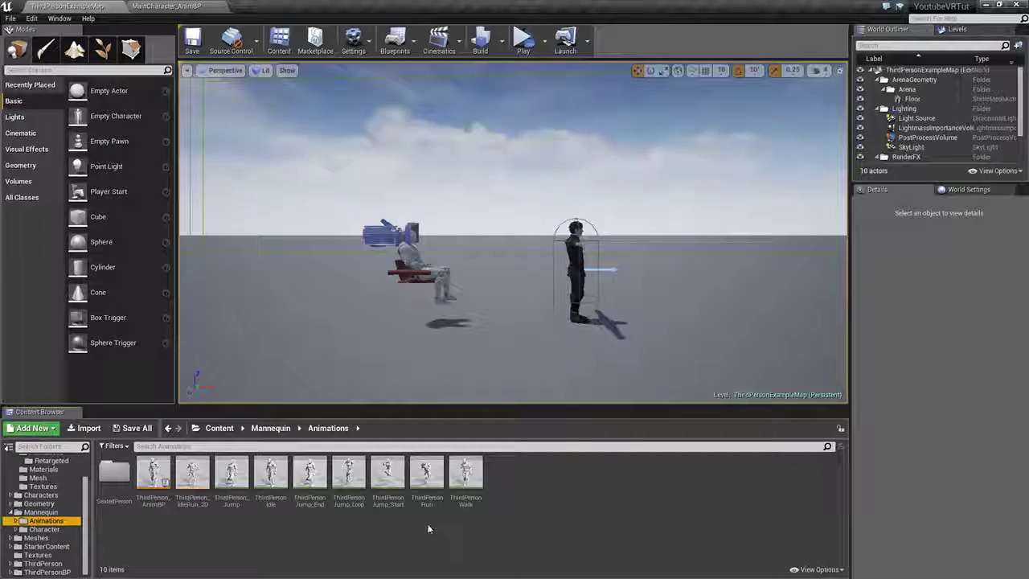
double_click(388, 472)
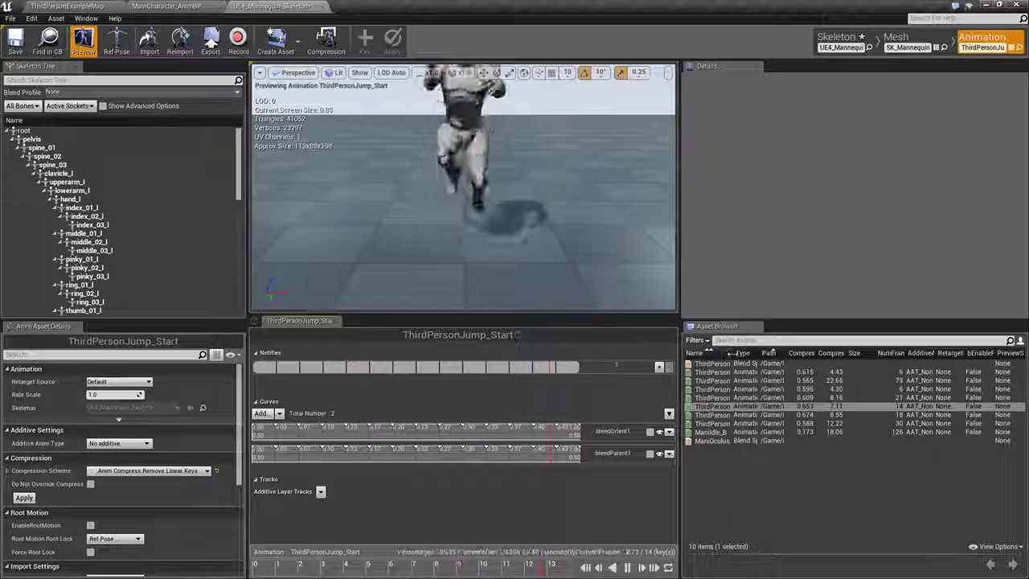
left_click_drag(734, 358, 750, 397)
left_click(749, 397)
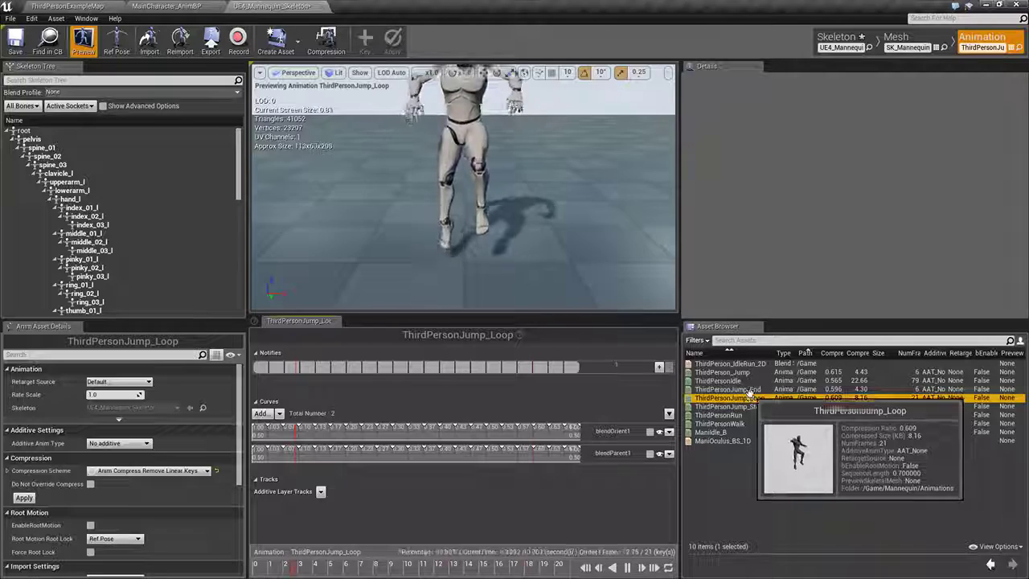
left_click(748, 389)
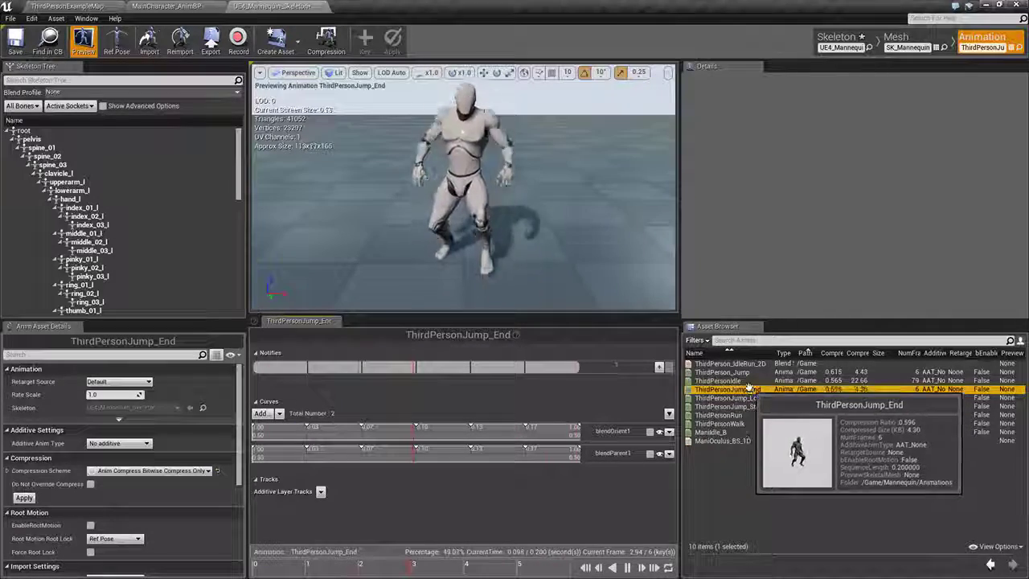
left_click(745, 373)
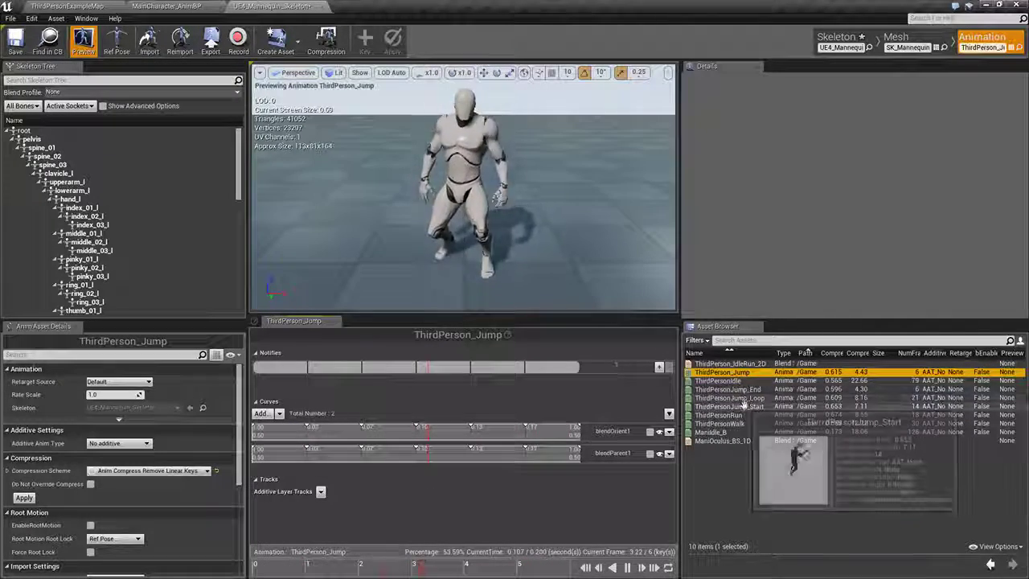
left_click(747, 406)
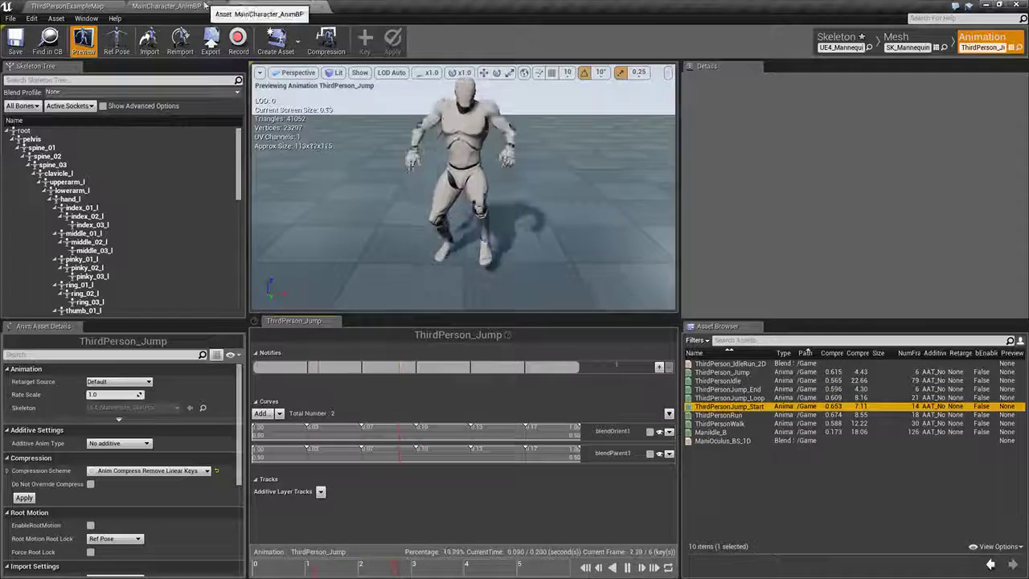
Step: Duplicate the jump animation in the Character/Animations folder and name the copy JumpStart
left_click(167, 5)
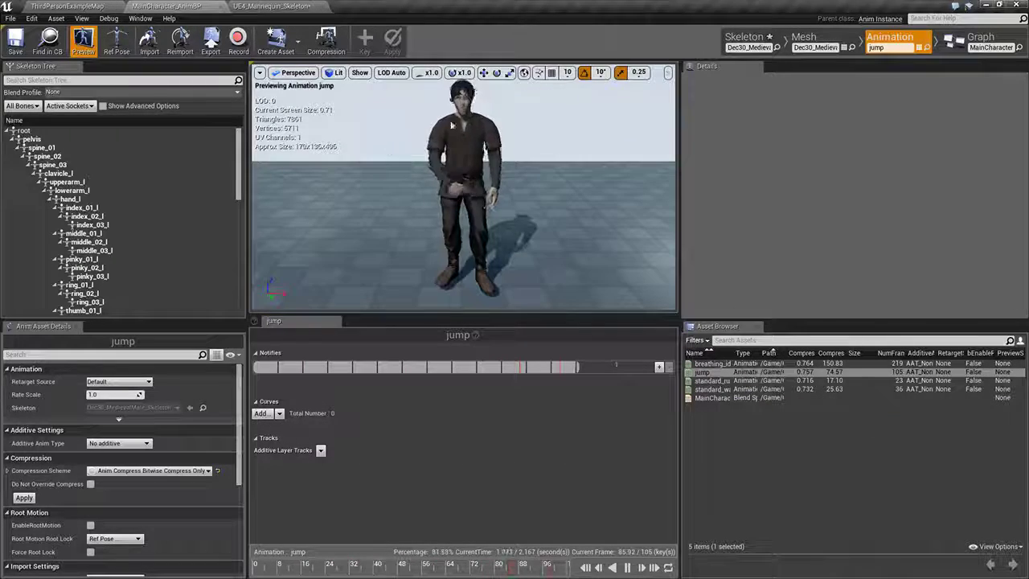
mouse_move(701, 373)
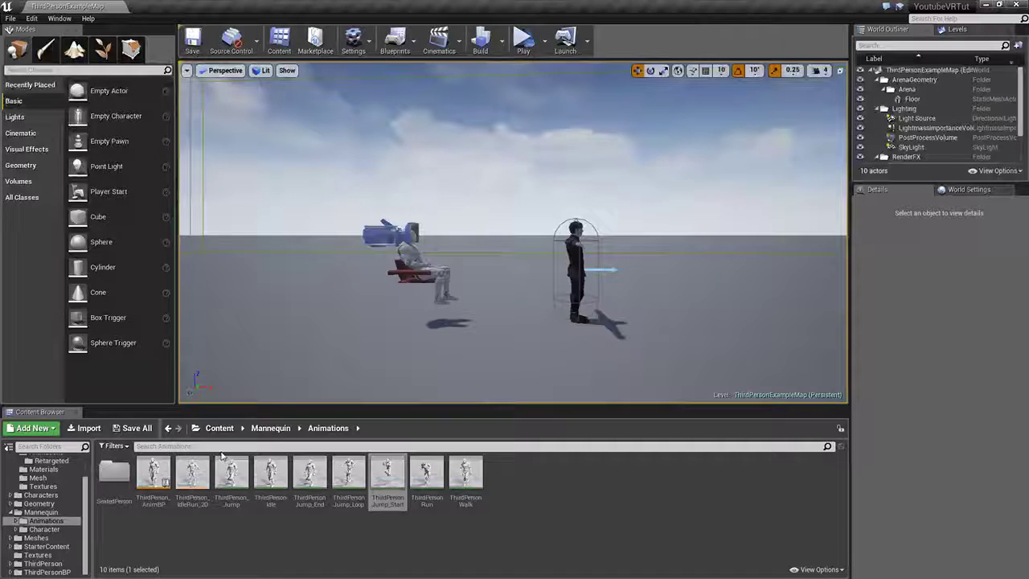
left_click_drag(86, 482, 87, 462)
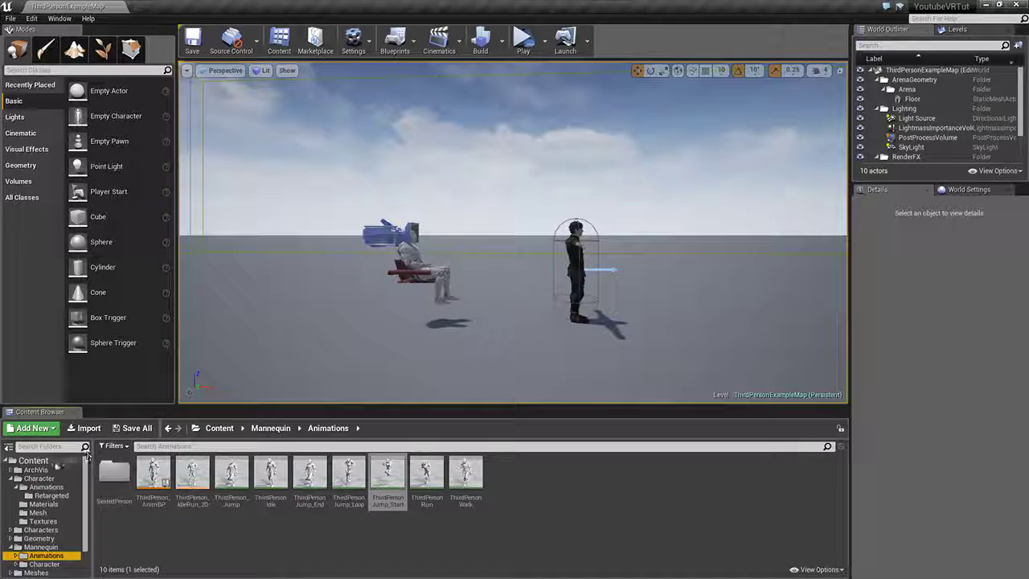
left_click(48, 487)
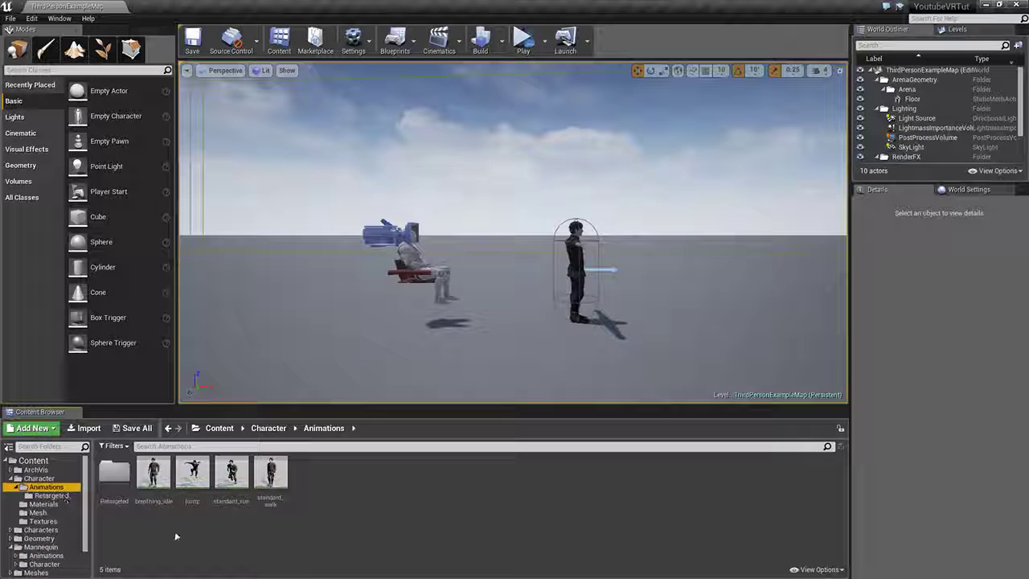
left_click(191, 470)
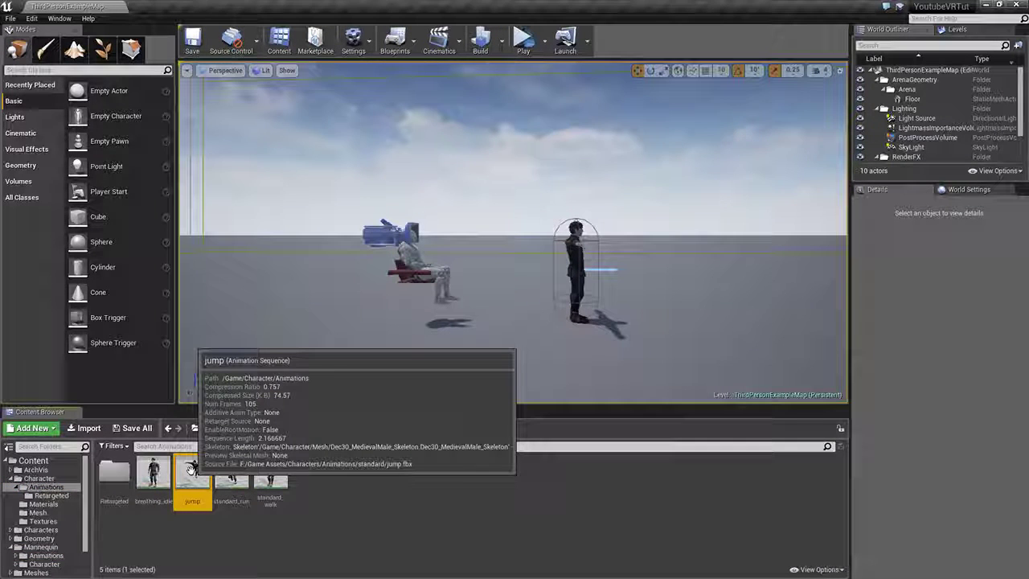
right_click(191, 470)
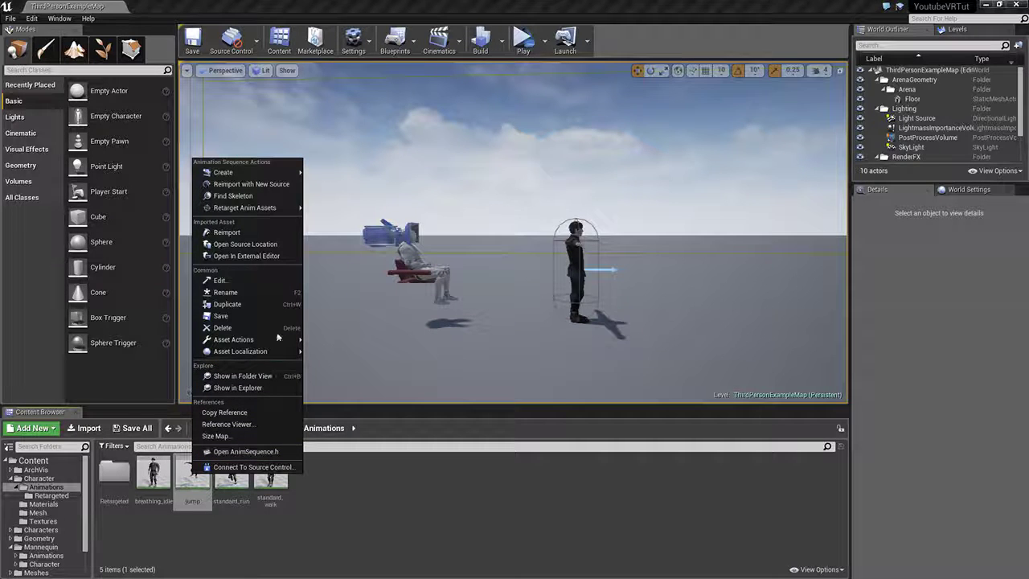
left_click(247, 304)
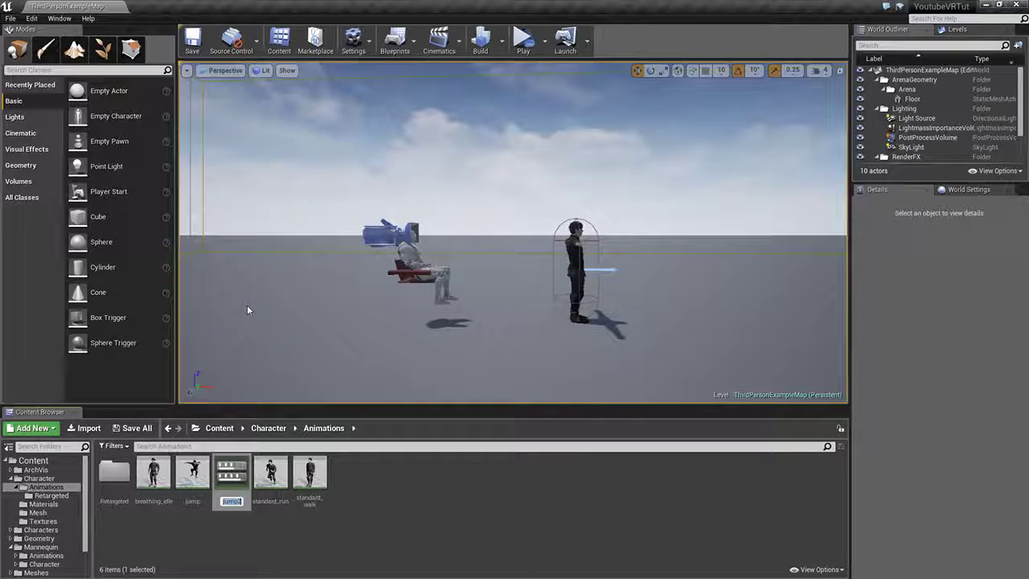
key("BackSpace")
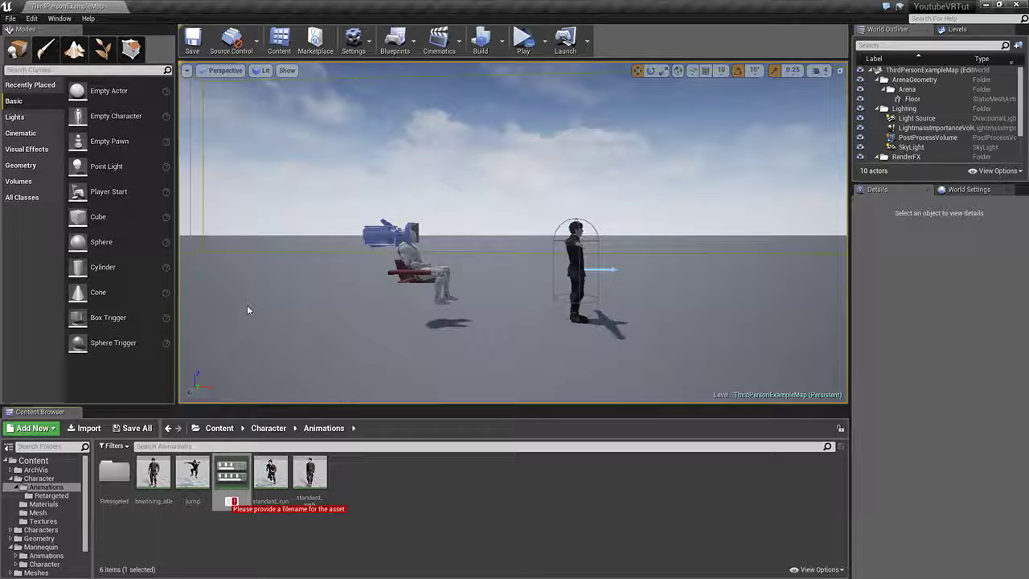
type("Ju")
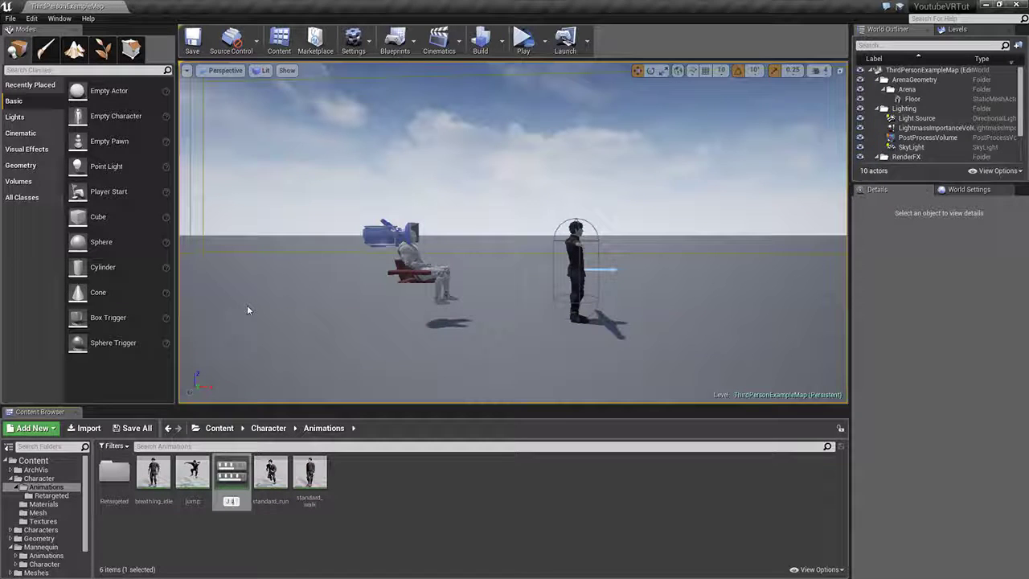
type("mp")
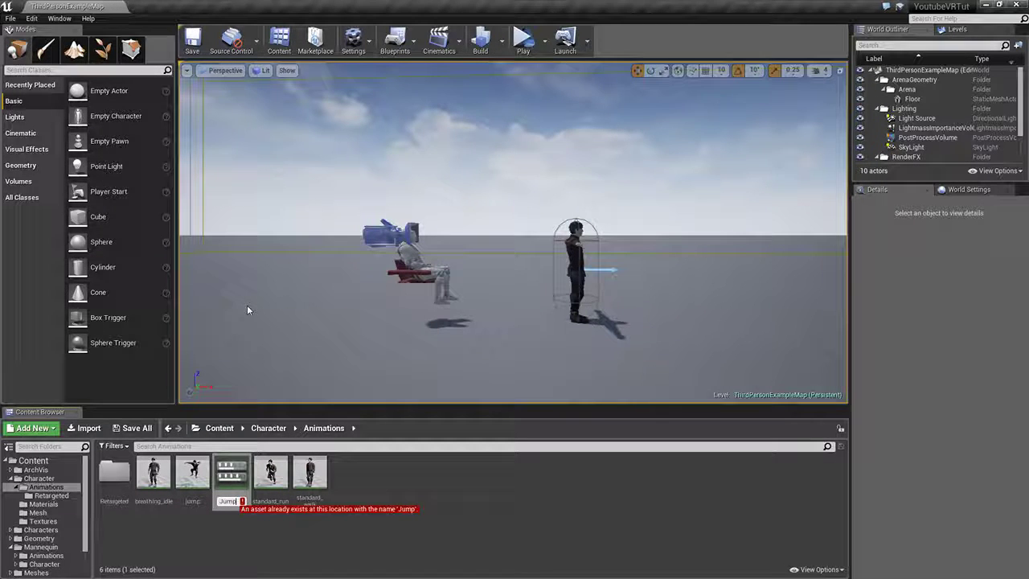
type("Start")
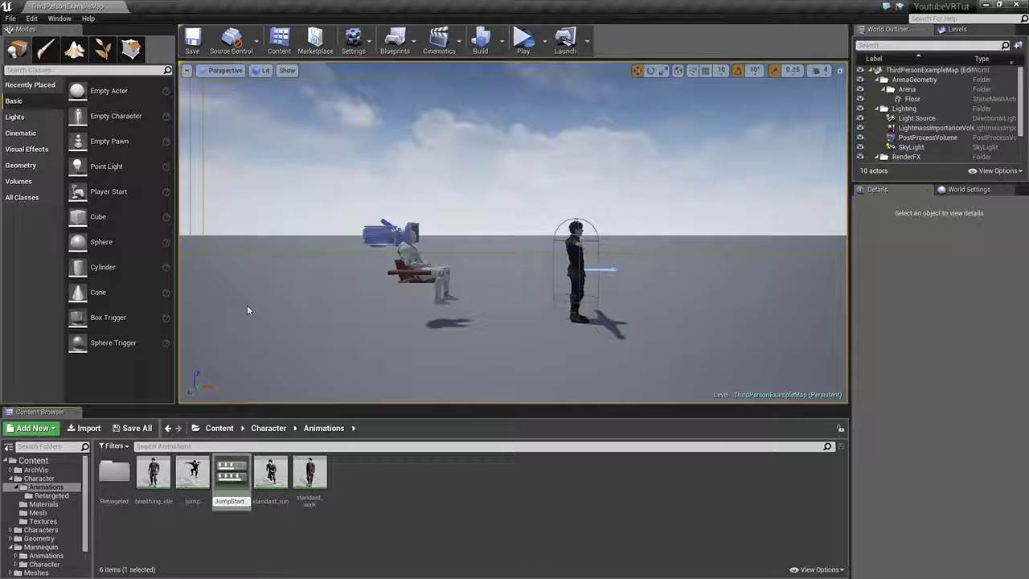
key("Return")
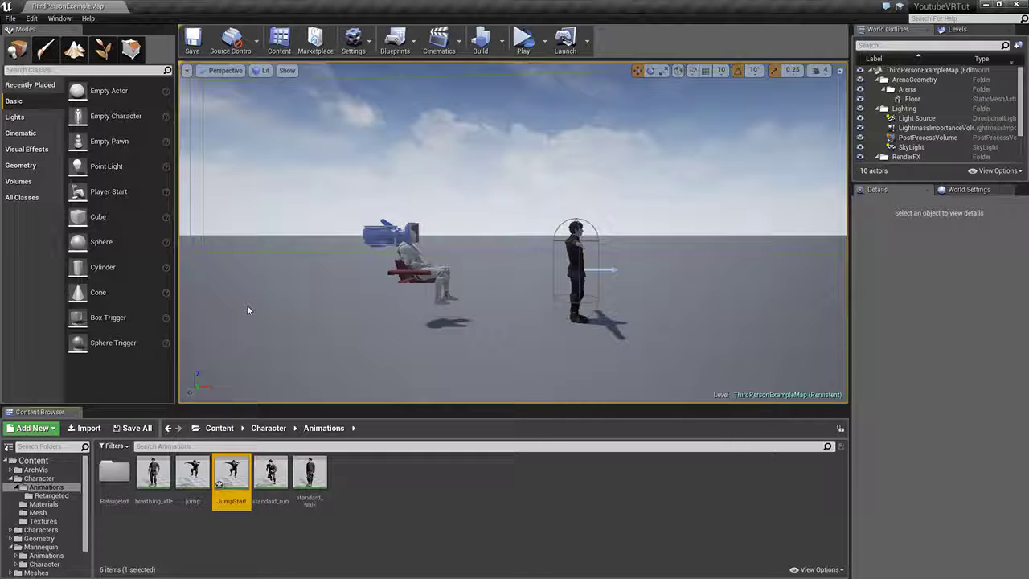
Step: Duplicate the original jump animation again and name the copy JumpLoop
right_click(195, 468)
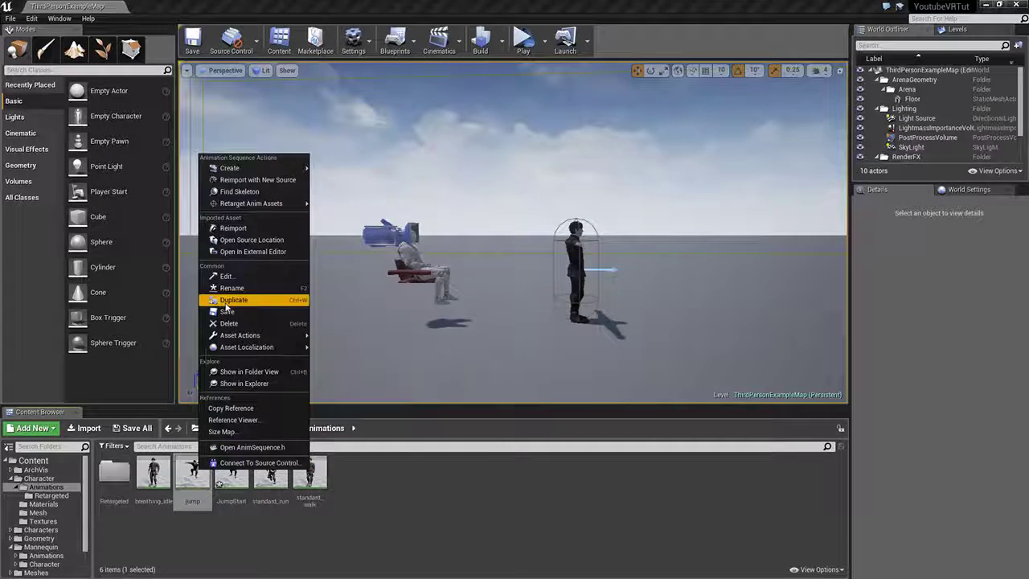
left_click(231, 300)
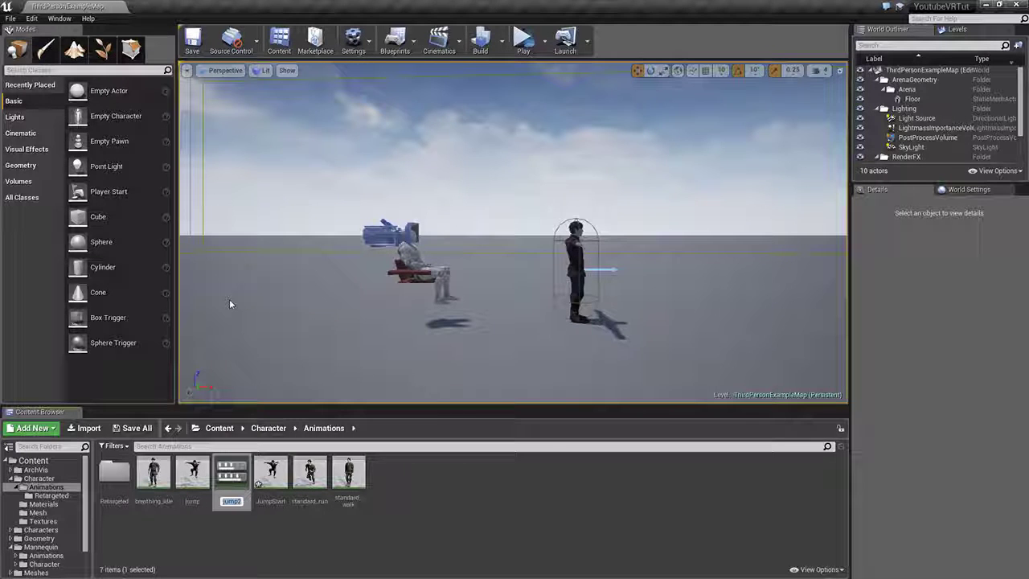
type("Ju")
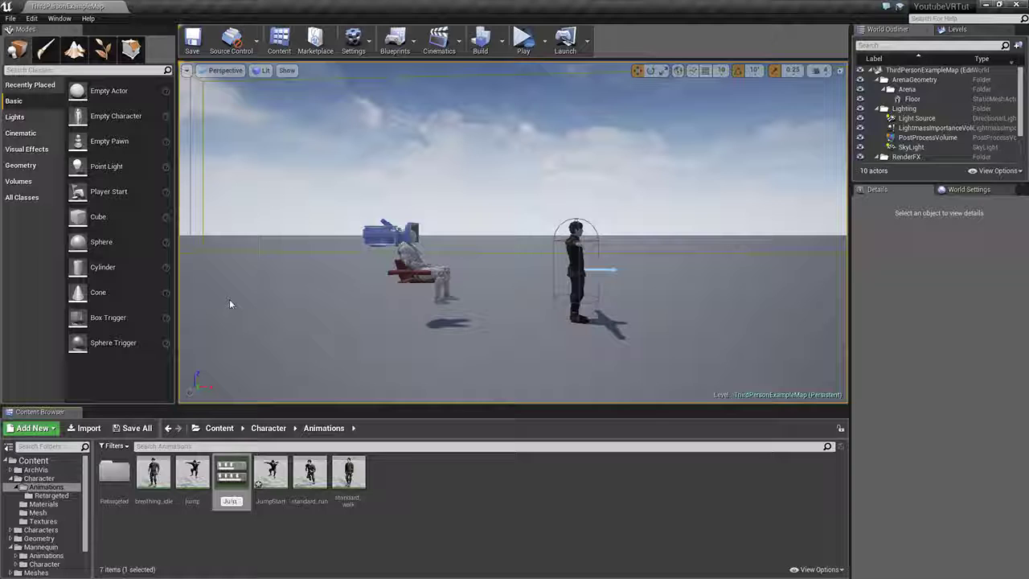
type("mpLoo")
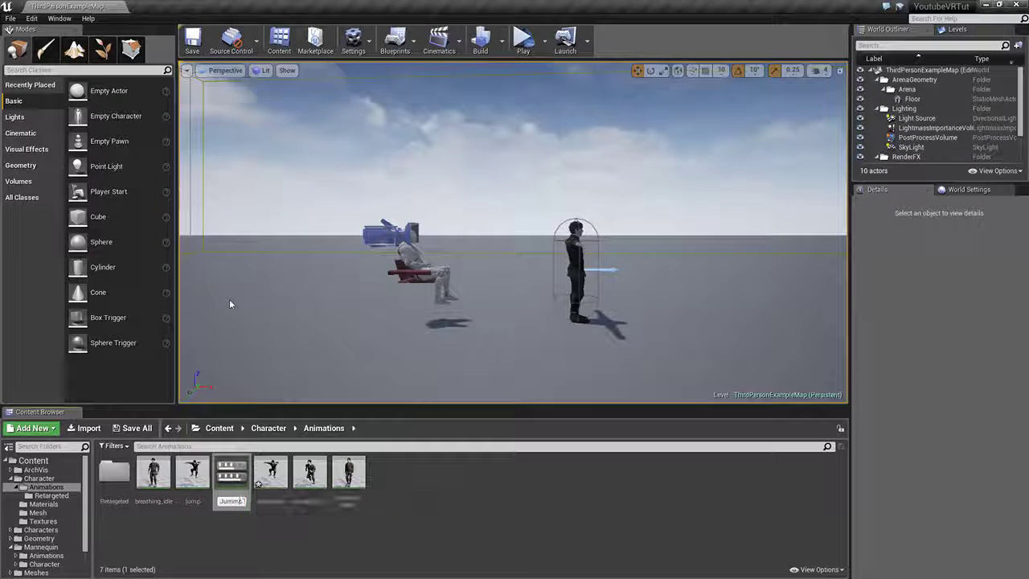
type("p")
key("Return")
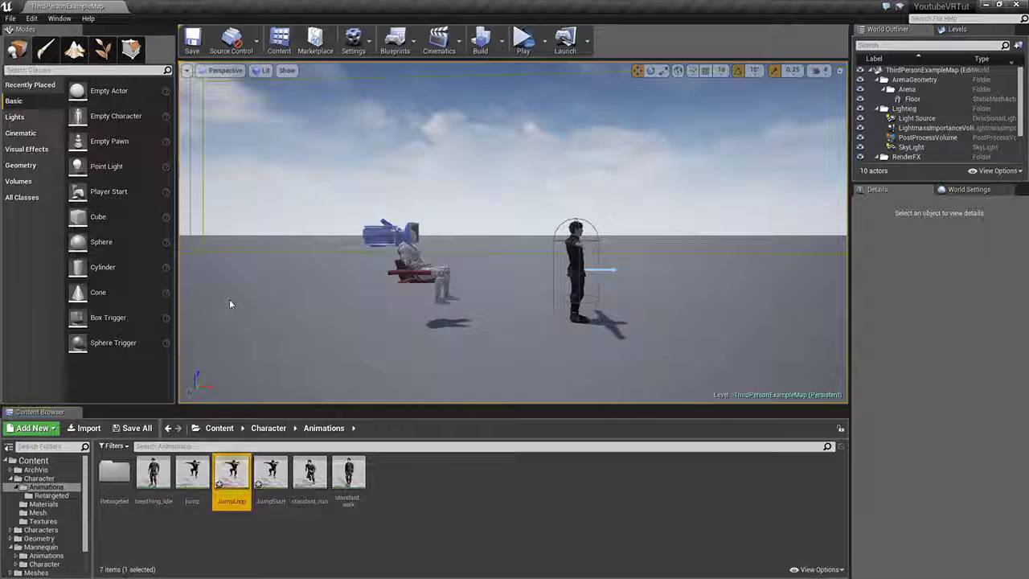
Step: Make a third duplicate of the jump animation named JumpEnd, and save all modified assets
right_click(194, 470)
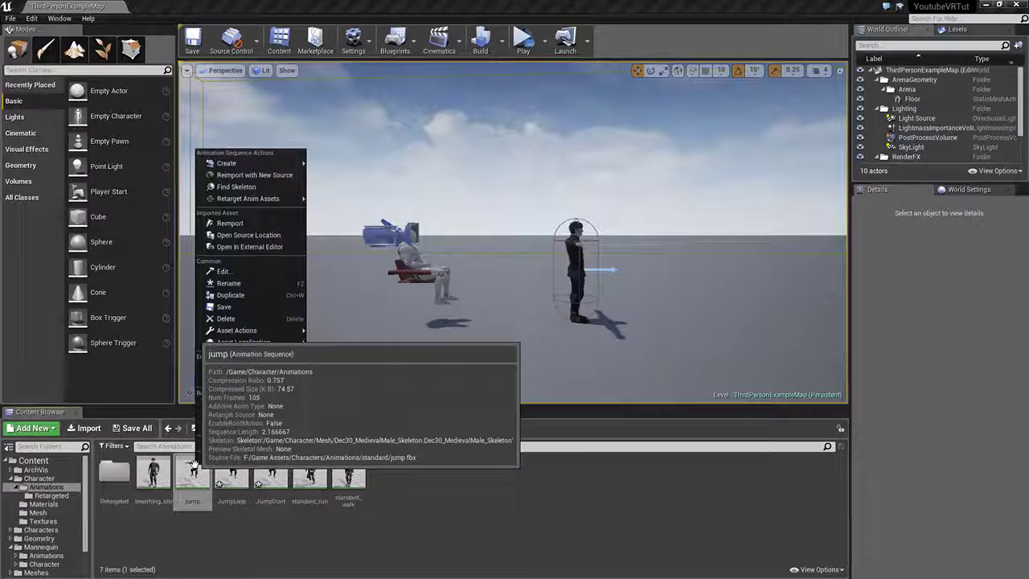
left_click(226, 295)
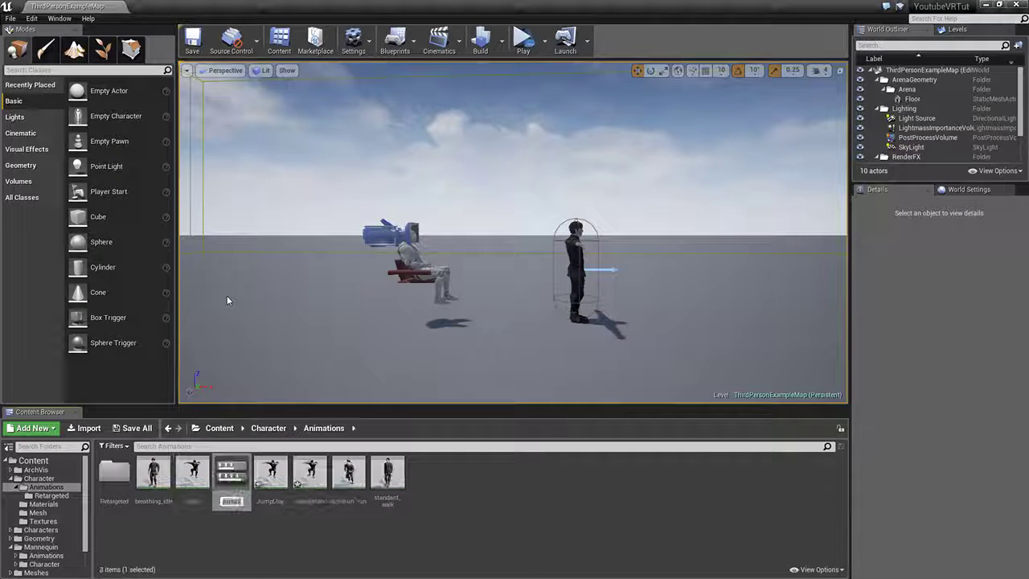
type("Ju")
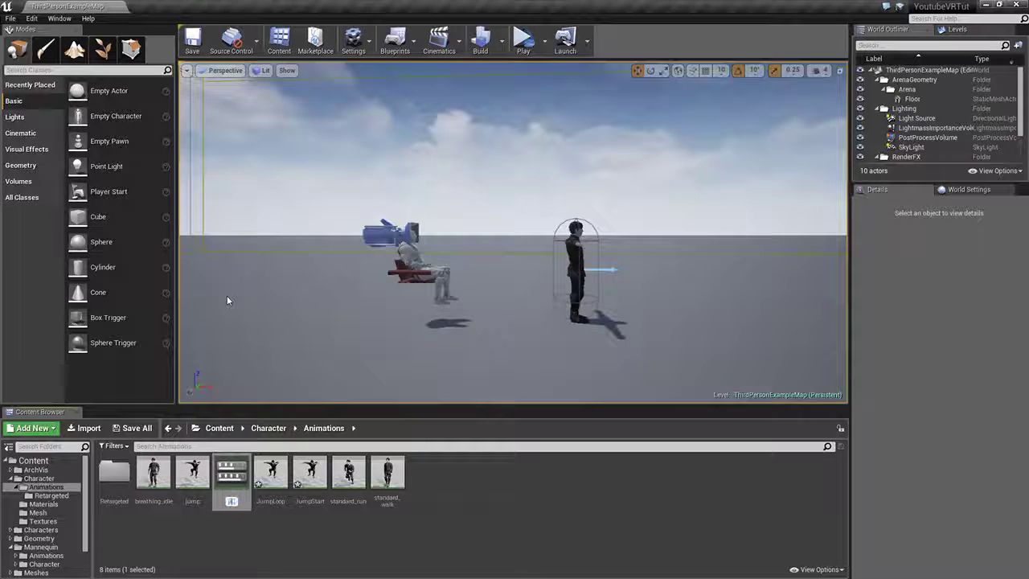
type("mpEnd")
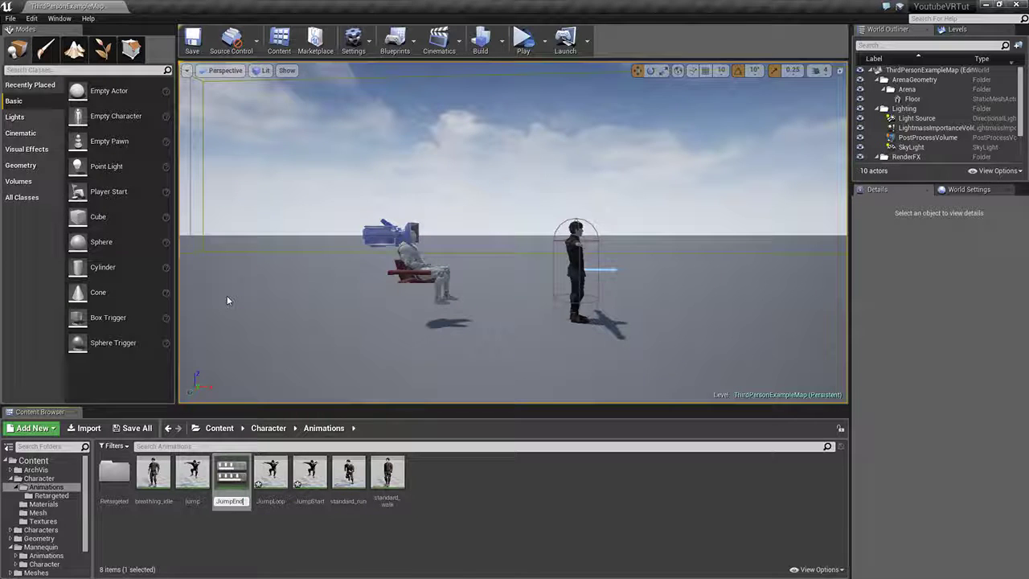
key("Return")
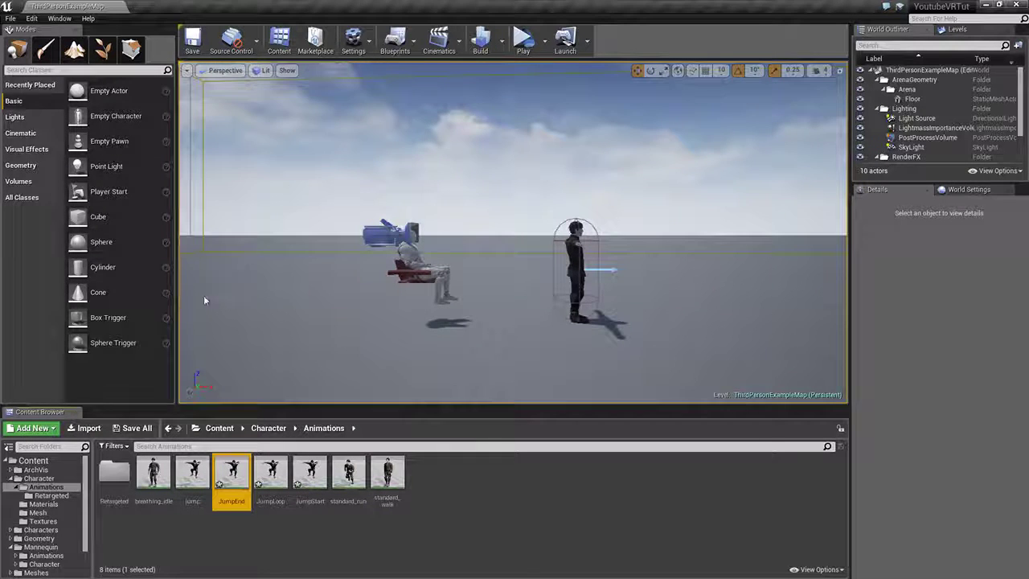
left_click(143, 430)
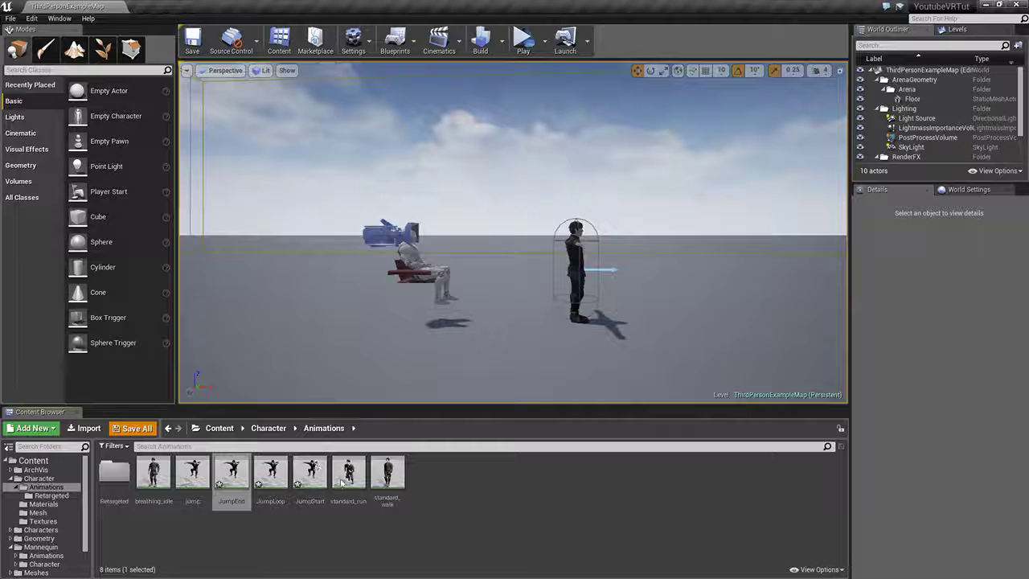
left_click(610, 393)
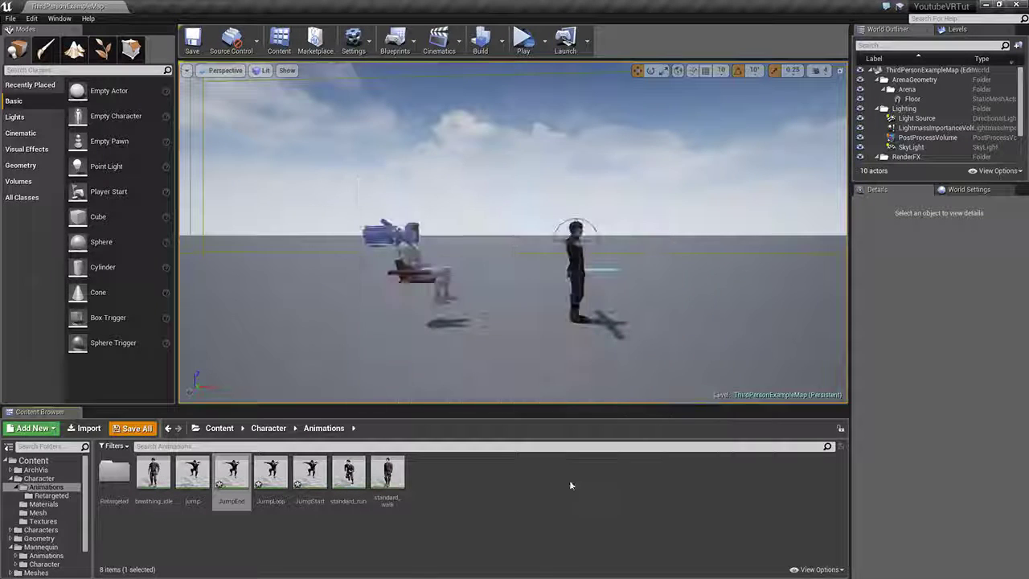
Step: Open JumpStart, pause its playback and remove frames 0 to 31 so it starts at the crouch before takeoff
double_click(307, 474)
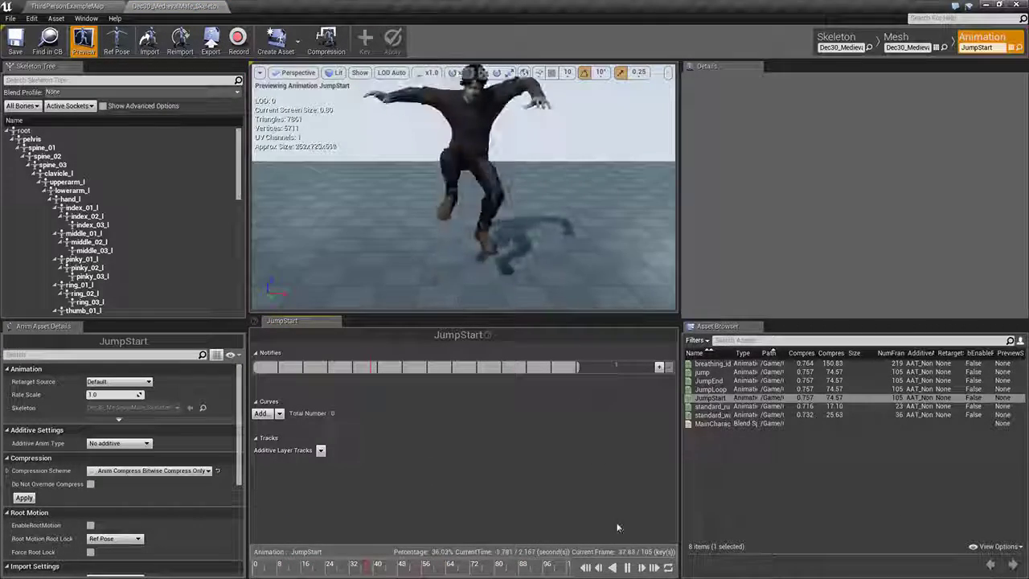
left_click(629, 569)
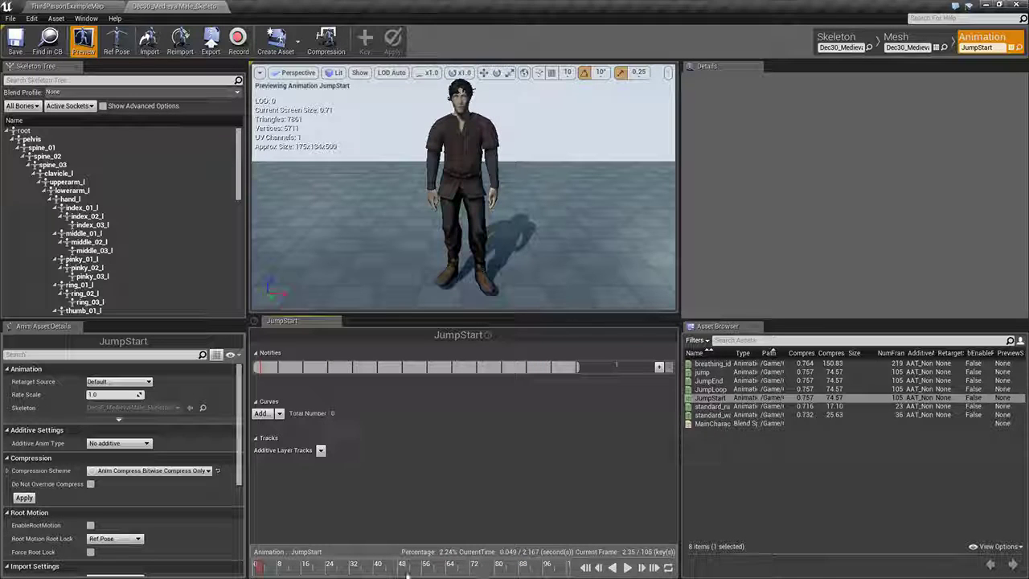
left_click(256, 566)
left_click_drag(256, 566, 348, 571)
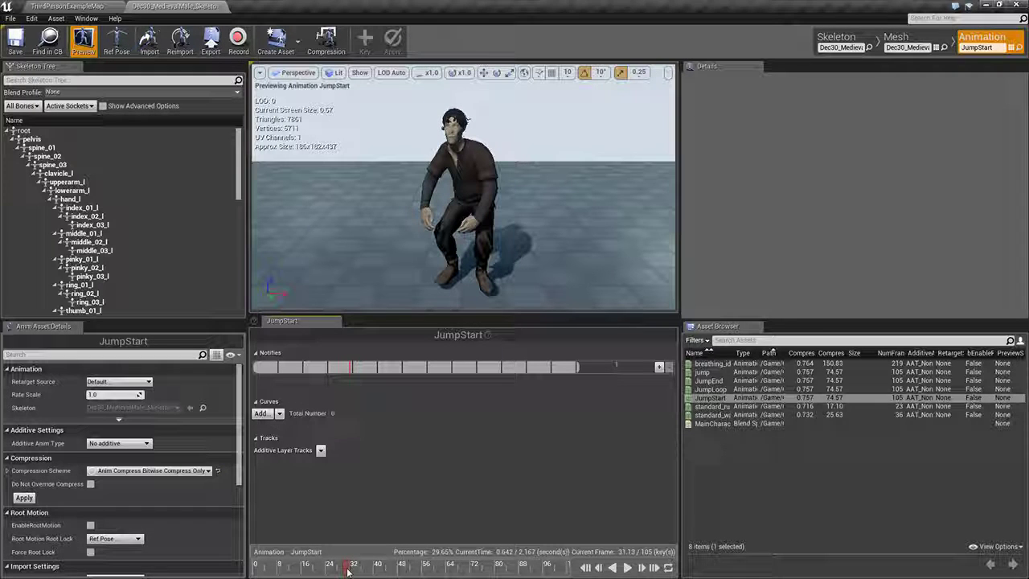
right_click(348, 569)
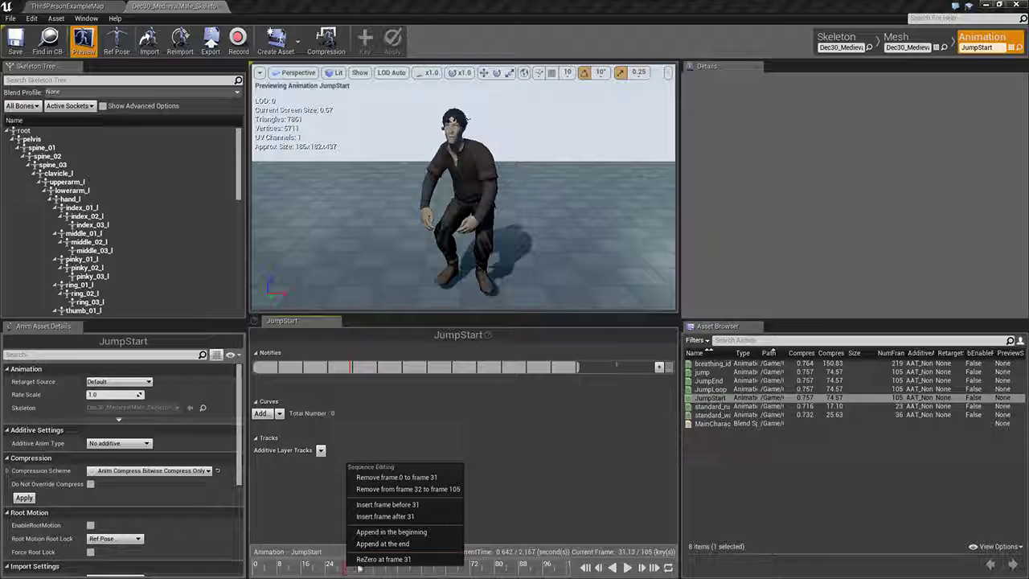
left_click(422, 477)
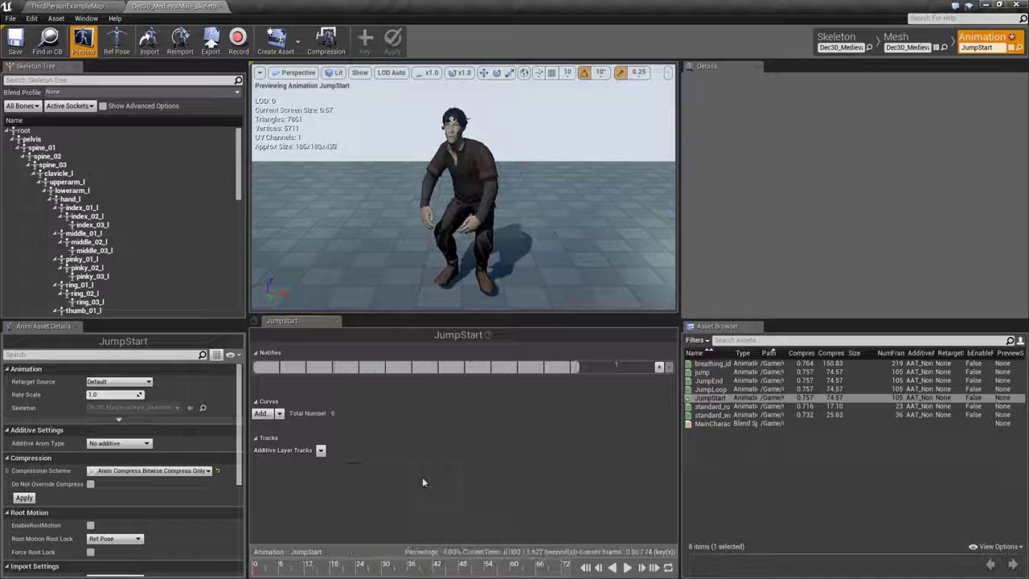
Step: Scrub JumpStart to the airborne pose at frame 20 and remove frames 21 to 74
left_click_drag(264, 568, 362, 568)
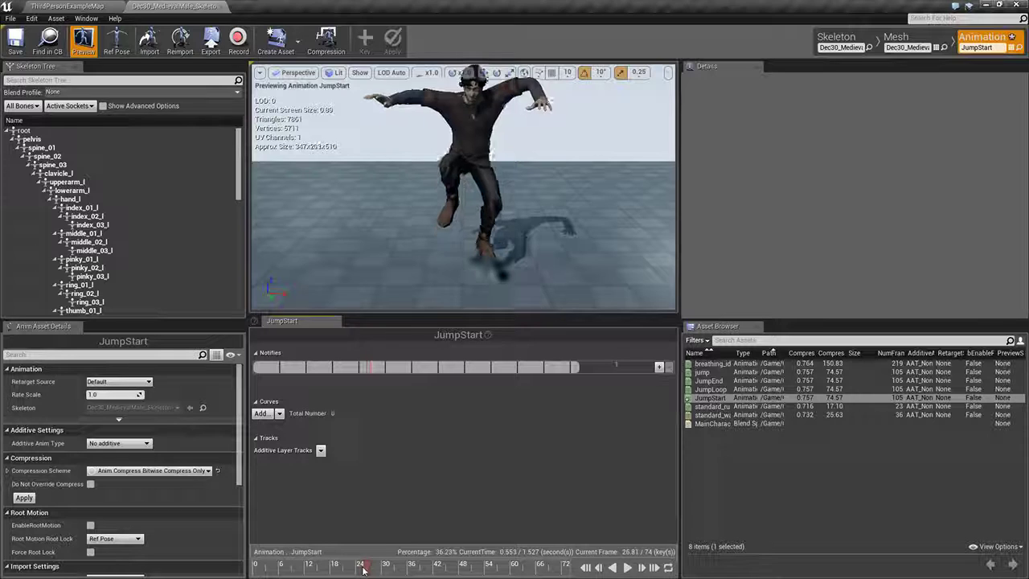
left_click_drag(364, 569, 341, 568)
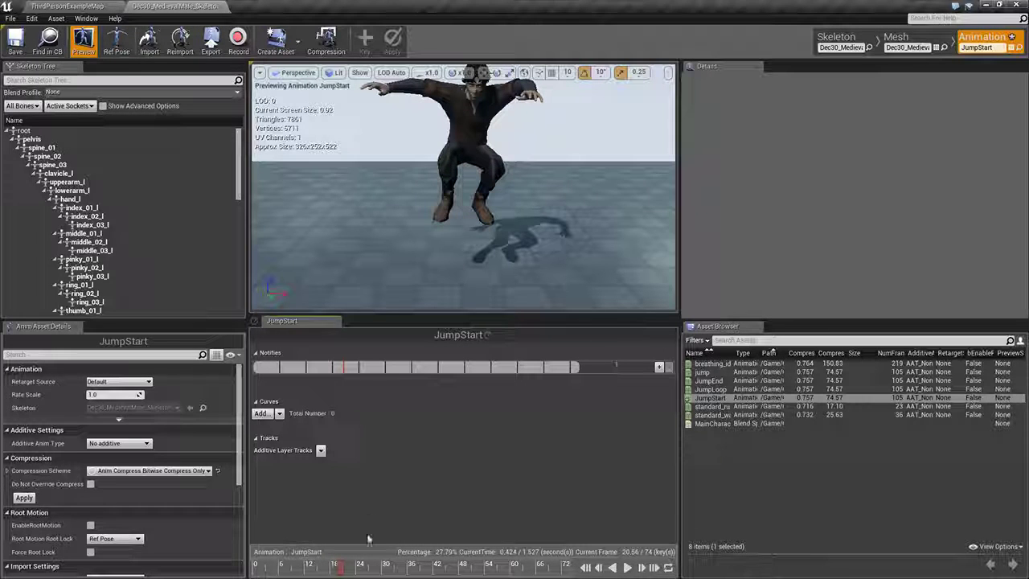
right_click(344, 568)
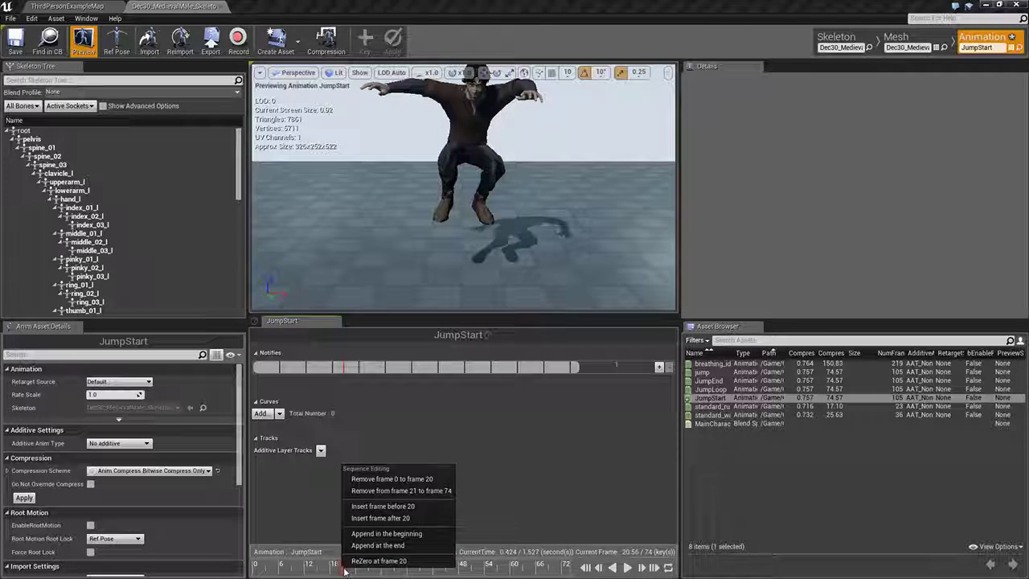
left_click(419, 492)
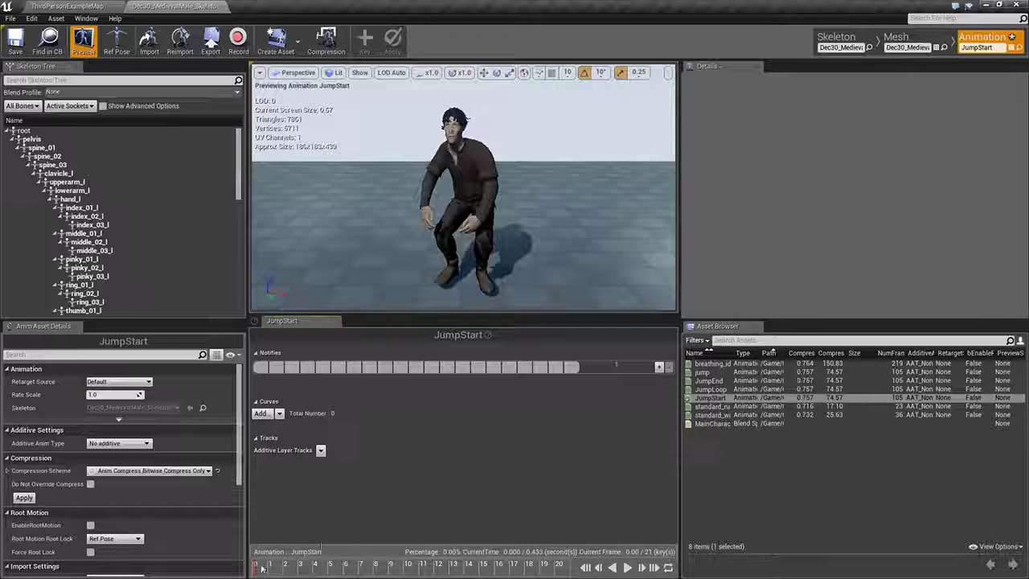
mouse_move(261, 568)
left_mouse_down()
mouse_move(569, 571)
mouse_move(245, 563)
left_mouse_up()
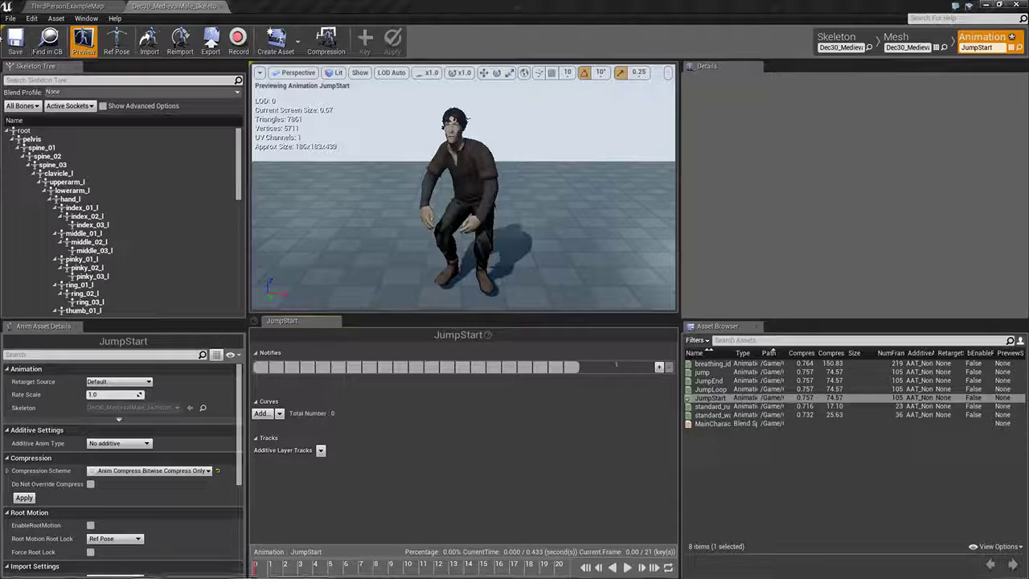
Step: Open JumpLoop, scrub to the airborne pose at frame 51 and remove frames 0 to 51
left_click(711, 389)
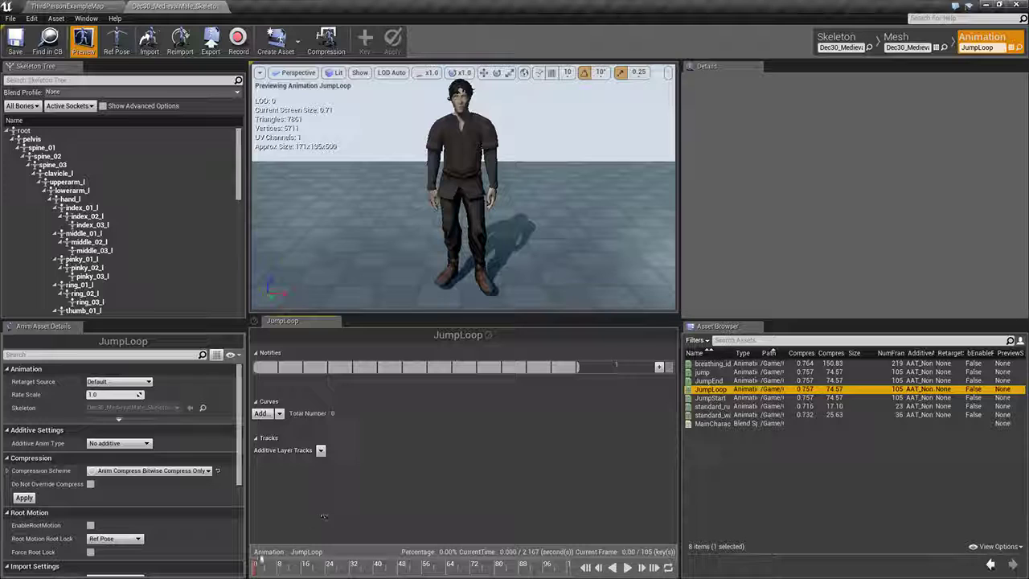
left_click_drag(256, 567, 409, 568)
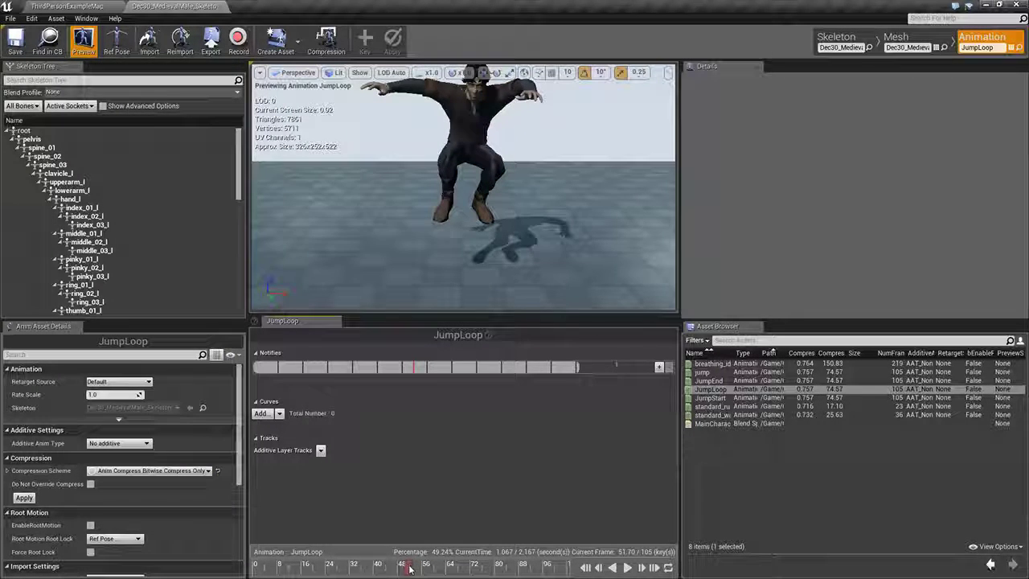
right_click(409, 567)
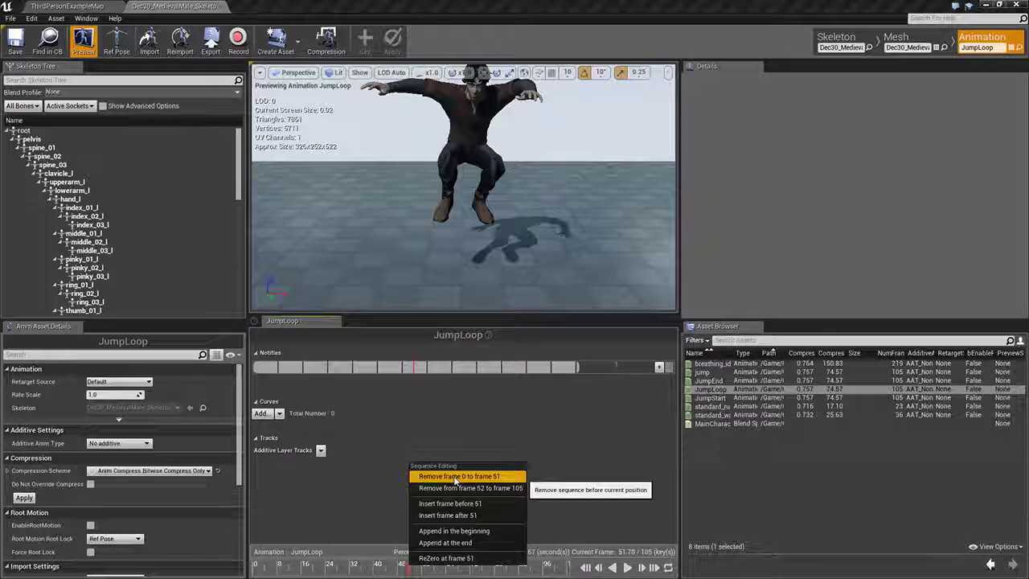
left_click(455, 478)
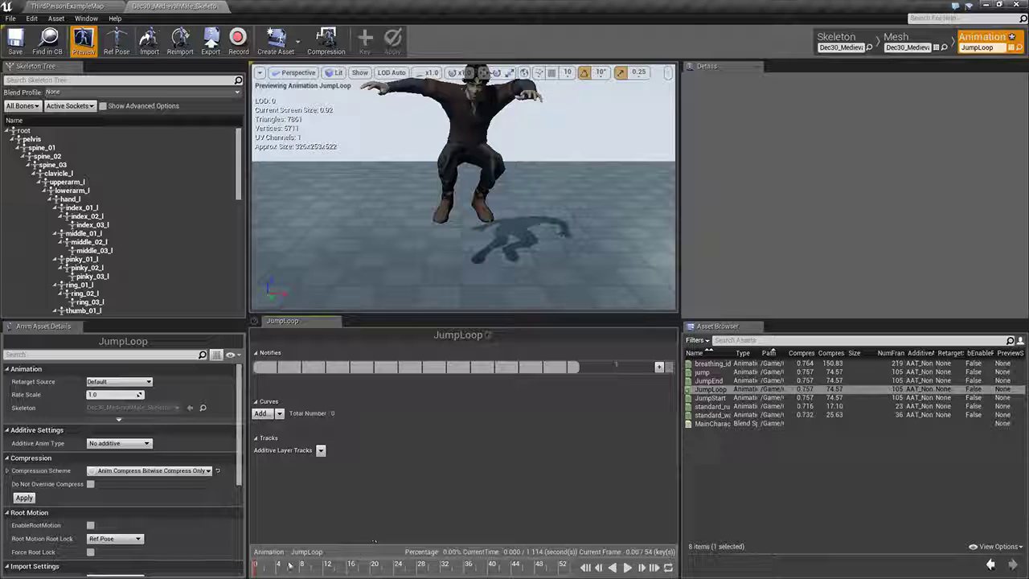
Step: Scrub JumpLoop to the pose just before landing at frame 8, remove frames 9 to 54, and save the animation
left_click_drag(257, 566, 303, 568)
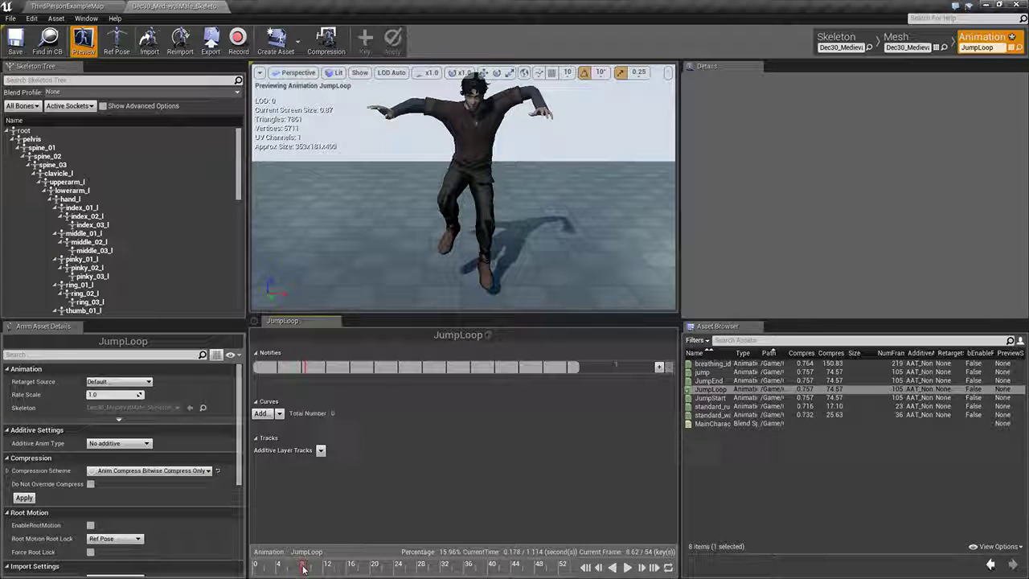
right_click(303, 567)
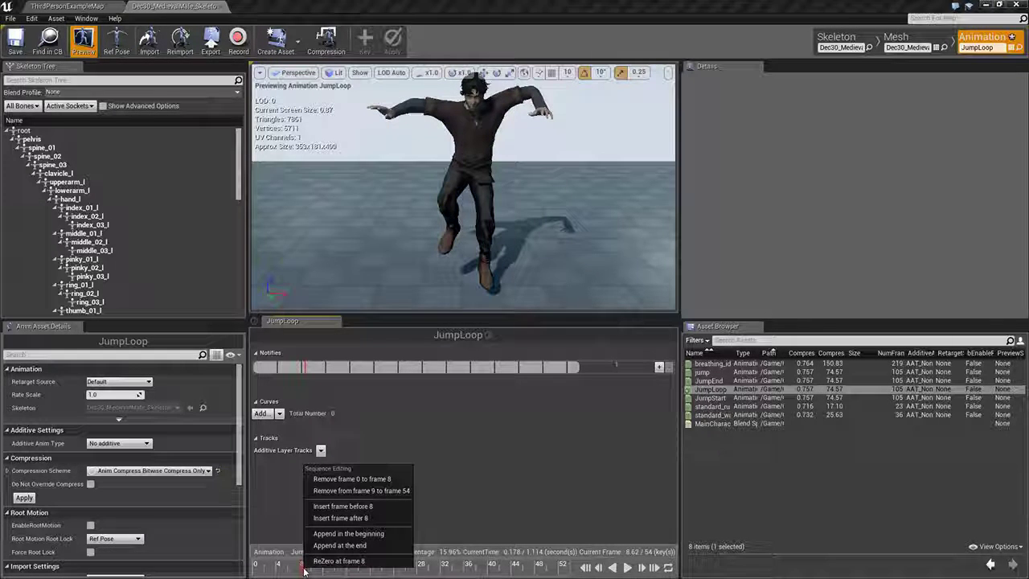
left_click(361, 491)
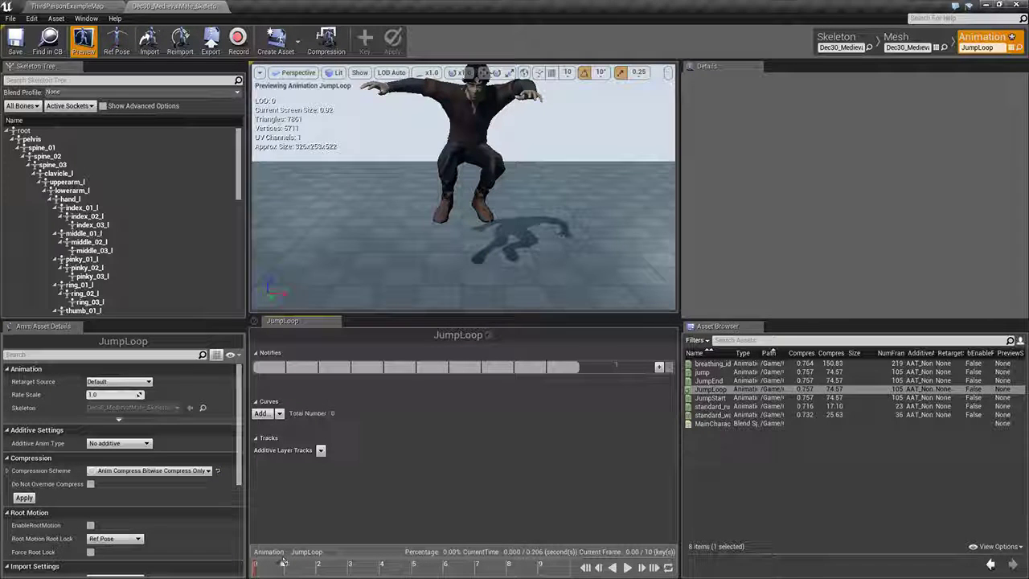
left_click_drag(257, 567, 434, 572)
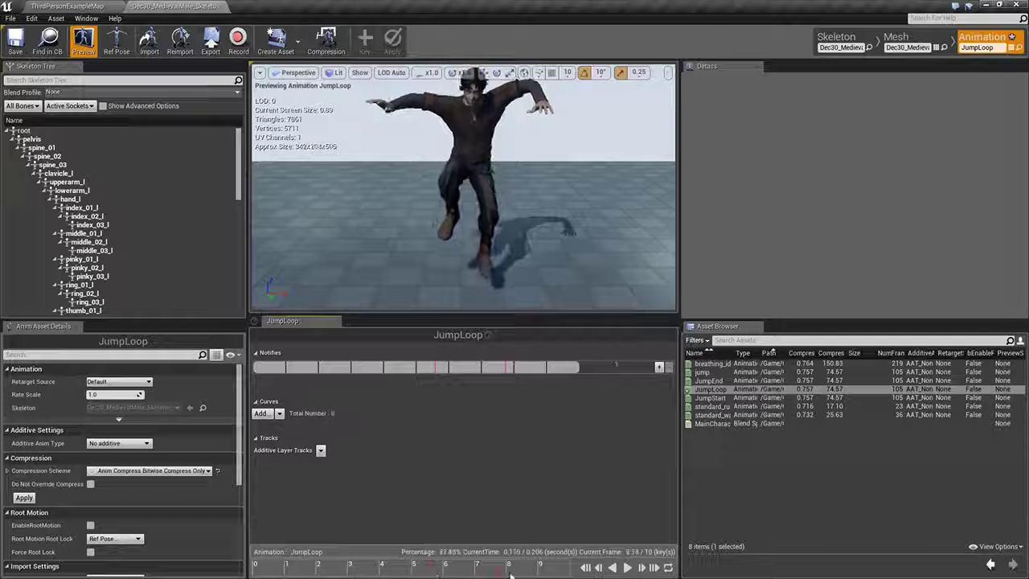
left_click_drag(510, 573, 245, 562)
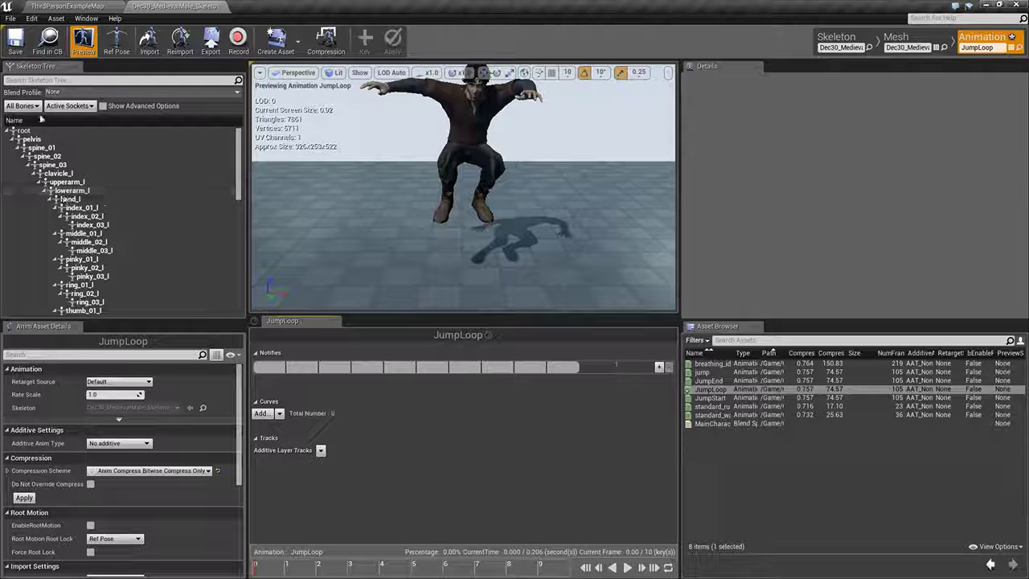
left_click(13, 40)
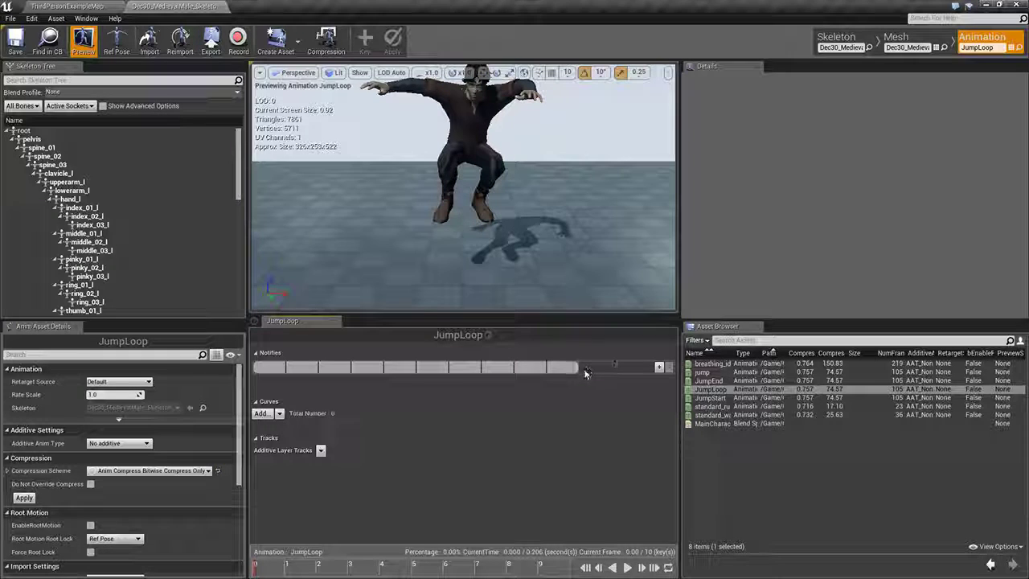
Step: Open JumpEnd, scrub to the pose just before landing at frame 60 and remove frames 0 to 60
left_click(715, 379)
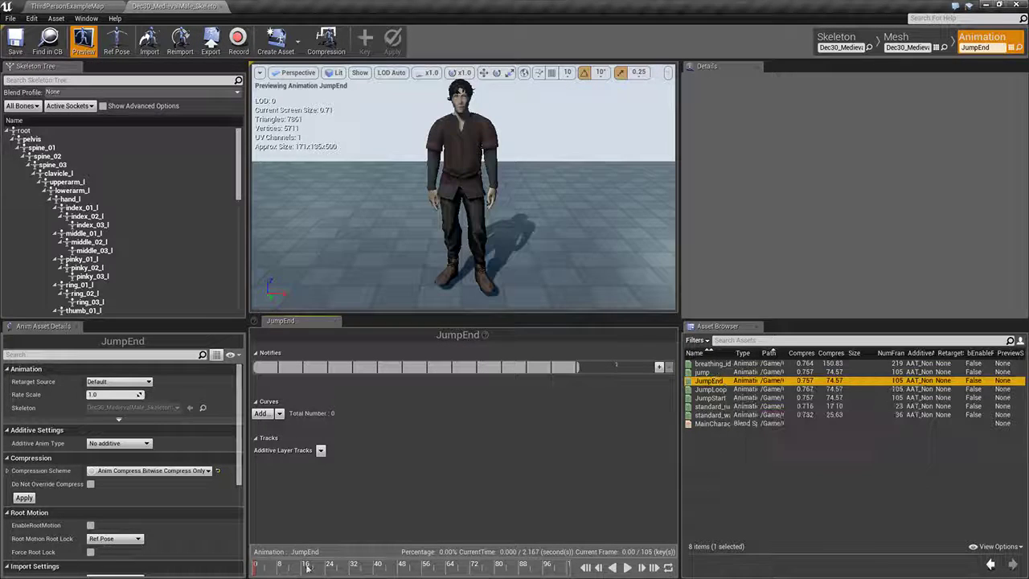
left_click_drag(255, 570, 360, 571)
left_click_drag(435, 571, 439, 571)
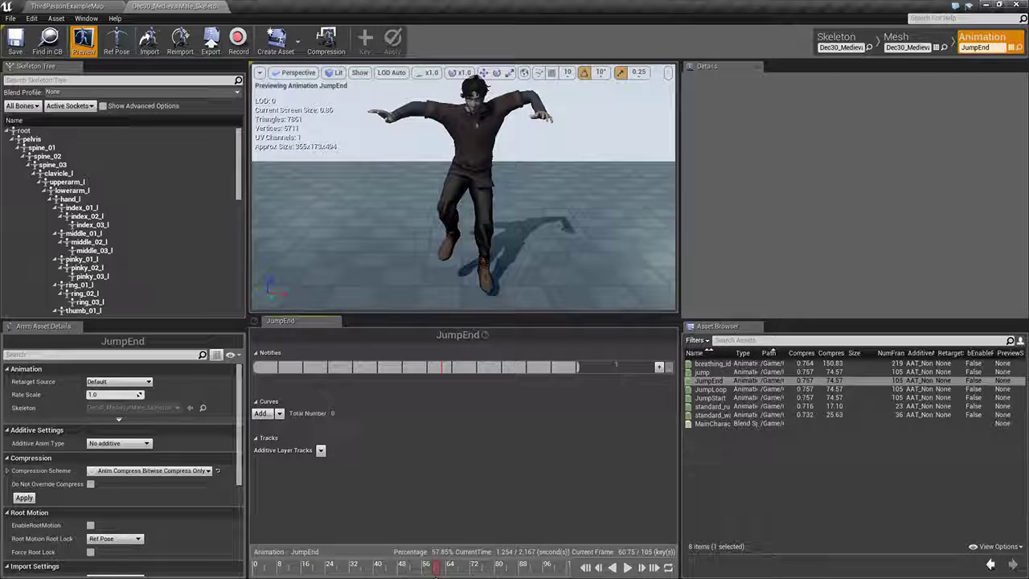
right_click(436, 569)
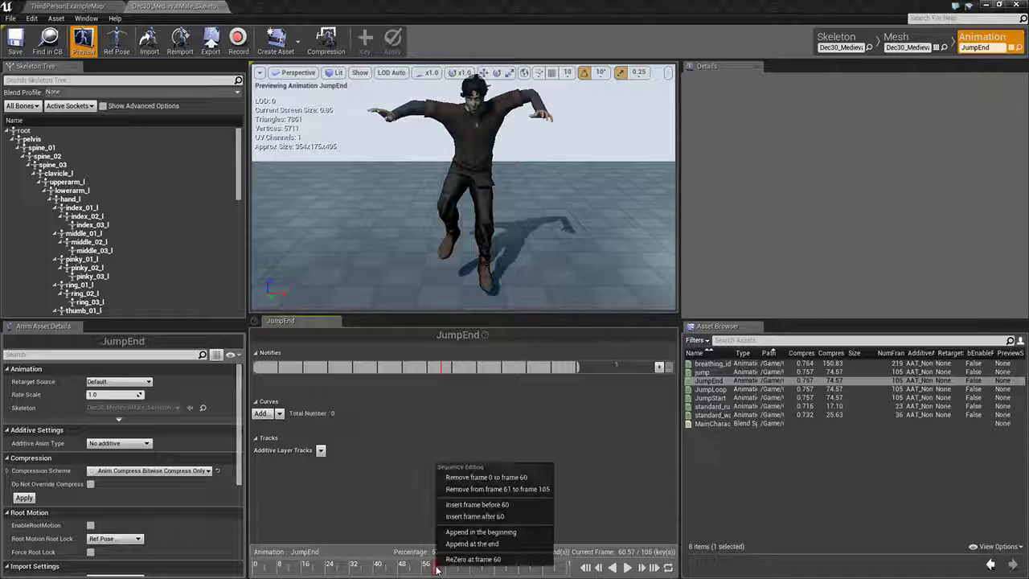
left_click(469, 477)
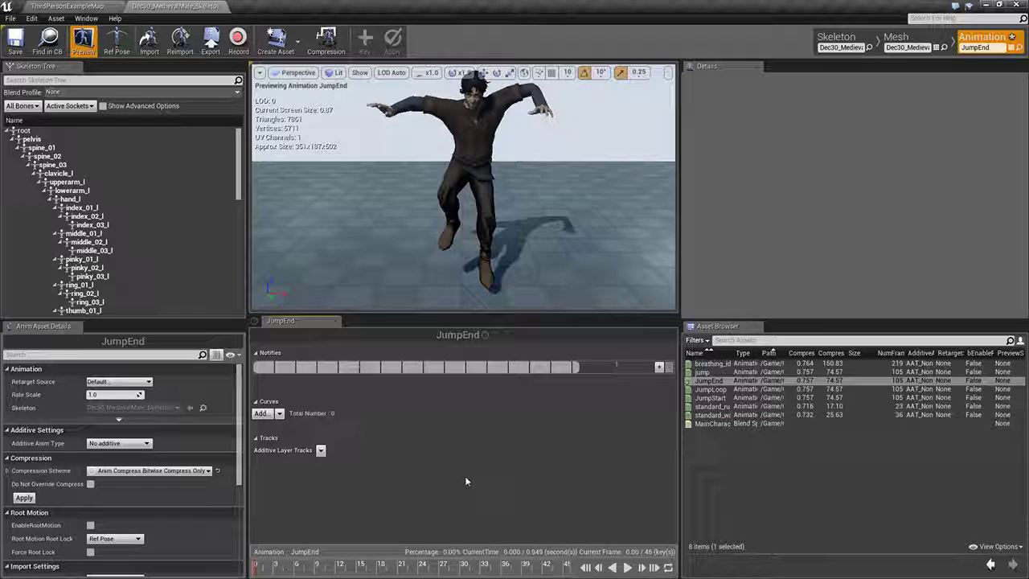
Step: Scrub JumpEnd to the landing recovery pose at frame 17, try removing frames 18 to 46, and undo the removal
left_click_drag(274, 566, 465, 568)
left_click_drag(556, 567, 504, 566)
left_click_drag(421, 565, 378, 572)
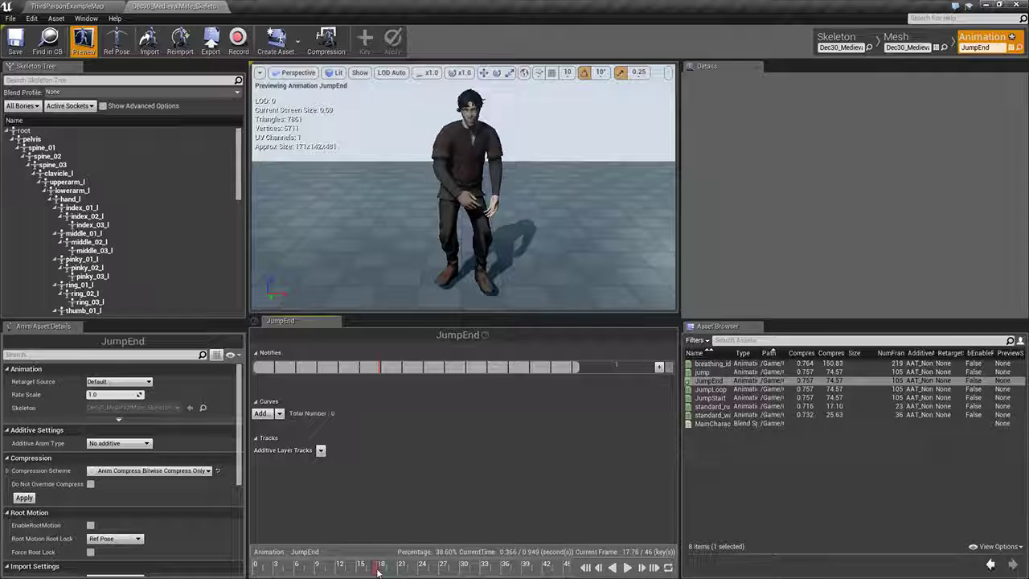
right_click(378, 571)
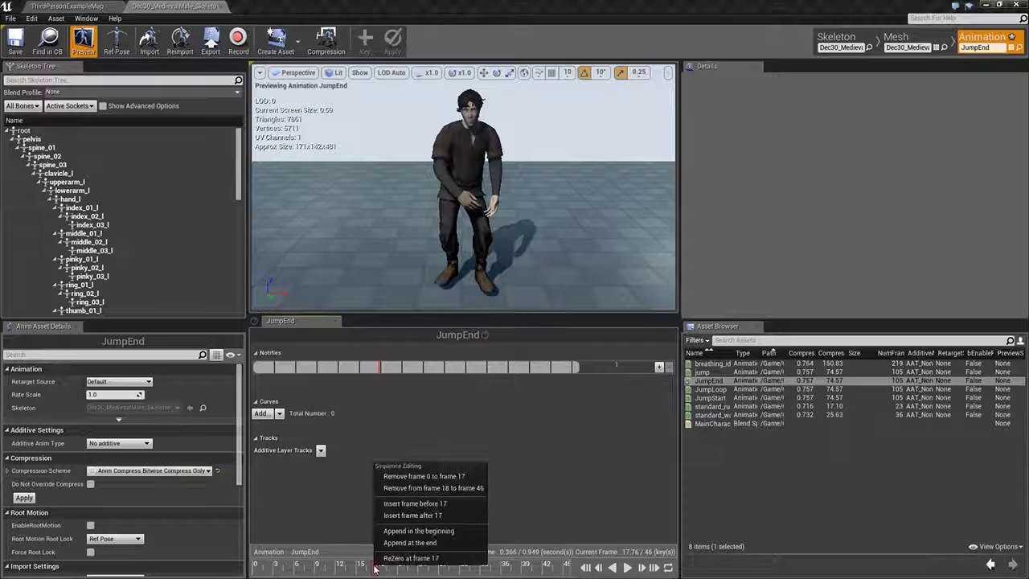
left_click(466, 489)
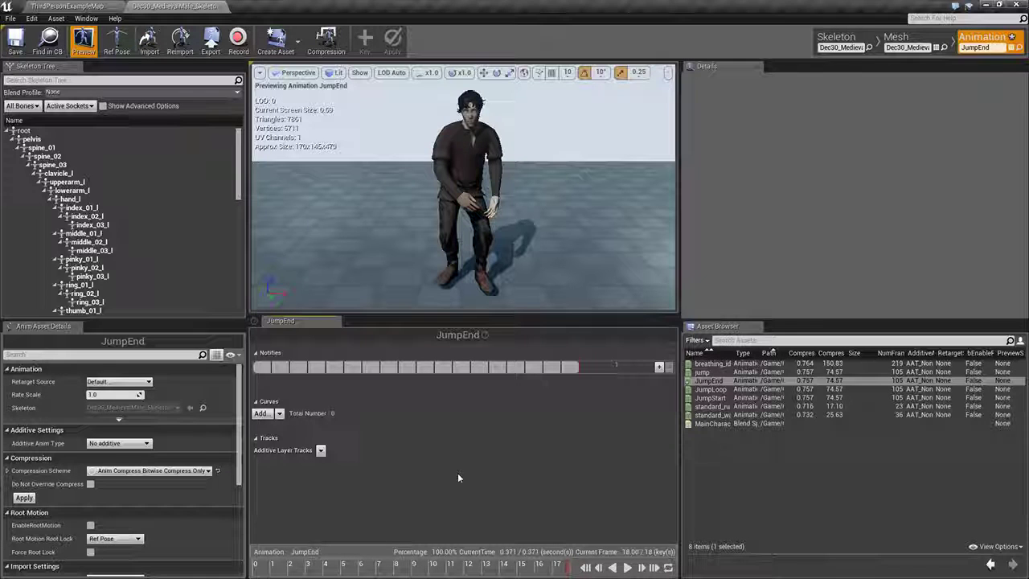
key("ctrl+z")
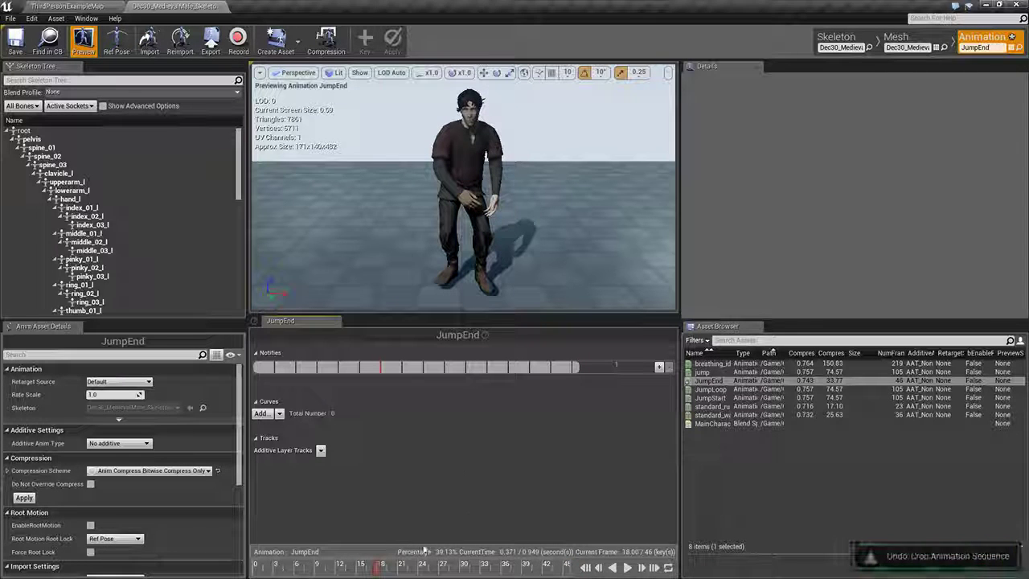
Step: Cut JumpEnd after the landing recovery pose at frame 18 by removing frames 19 to 46
right_click(377, 567)
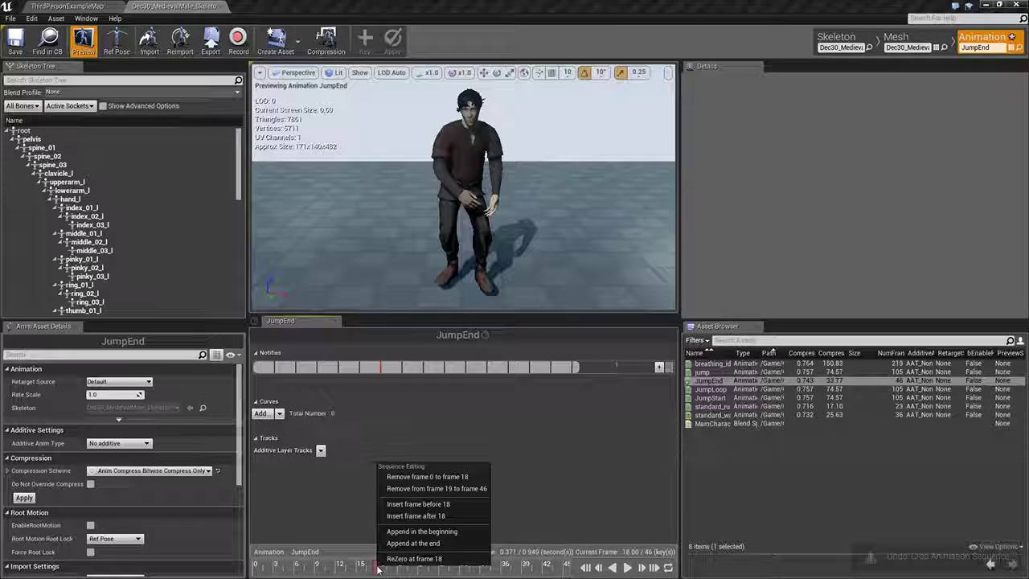
left_click(418, 488)
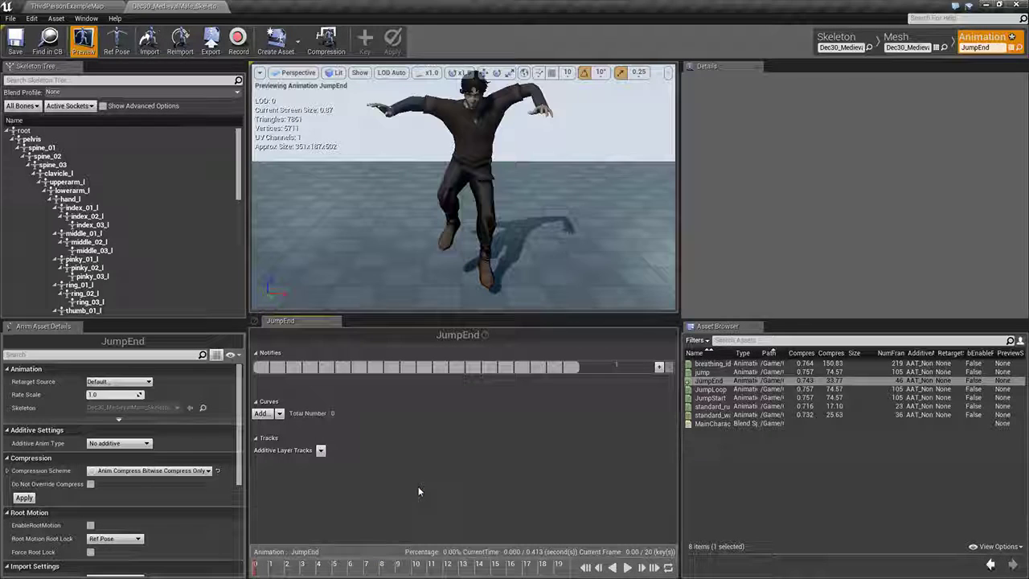
mouse_move(255, 569)
left_mouse_down()
mouse_move(552, 568)
mouse_move(241, 562)
left_mouse_up()
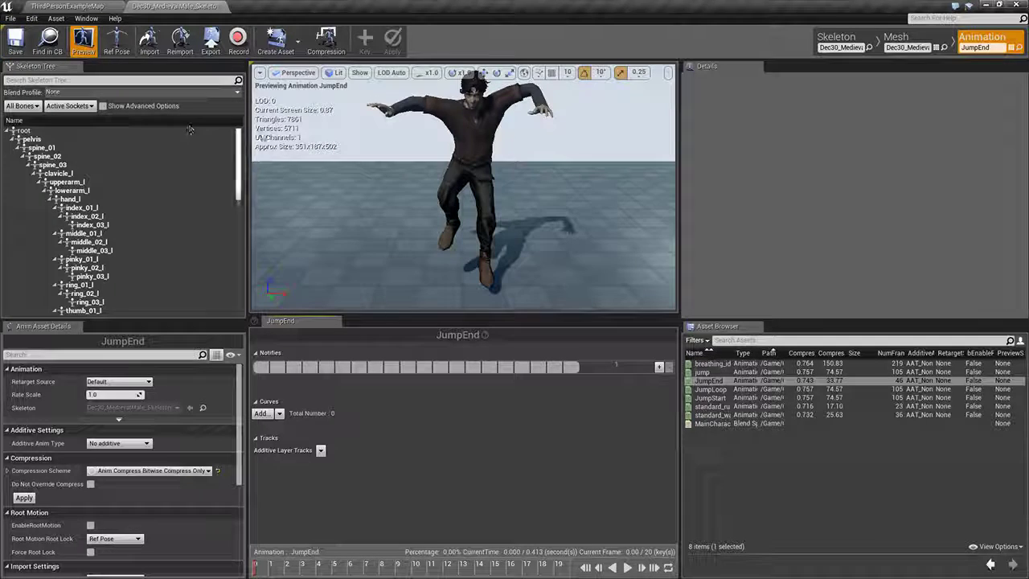
Step: Return to the level editor and open MainCharacter_AnimBP from the Character/Animations/Retargeted folder
left_click(100, 10)
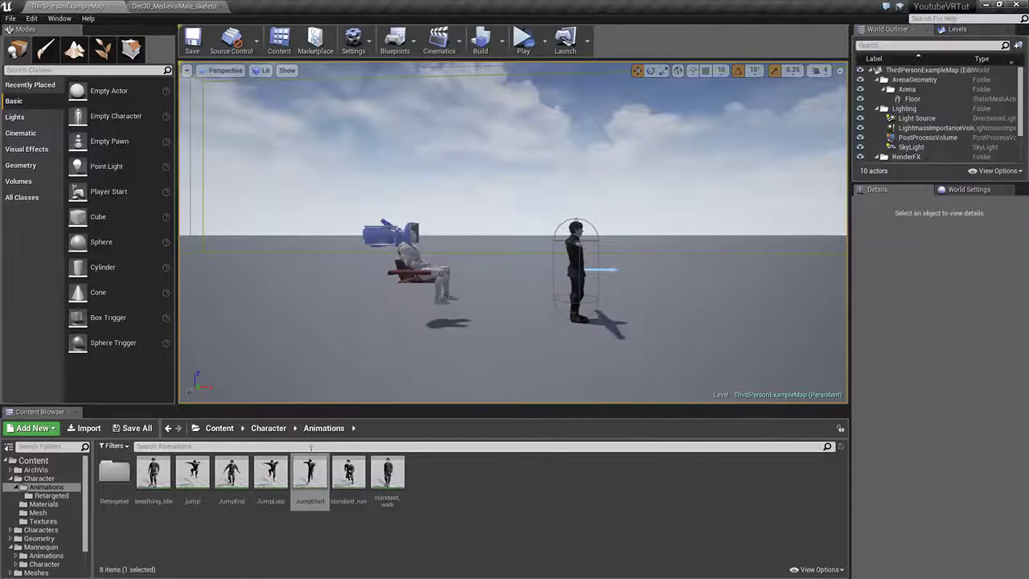
left_click(44, 504)
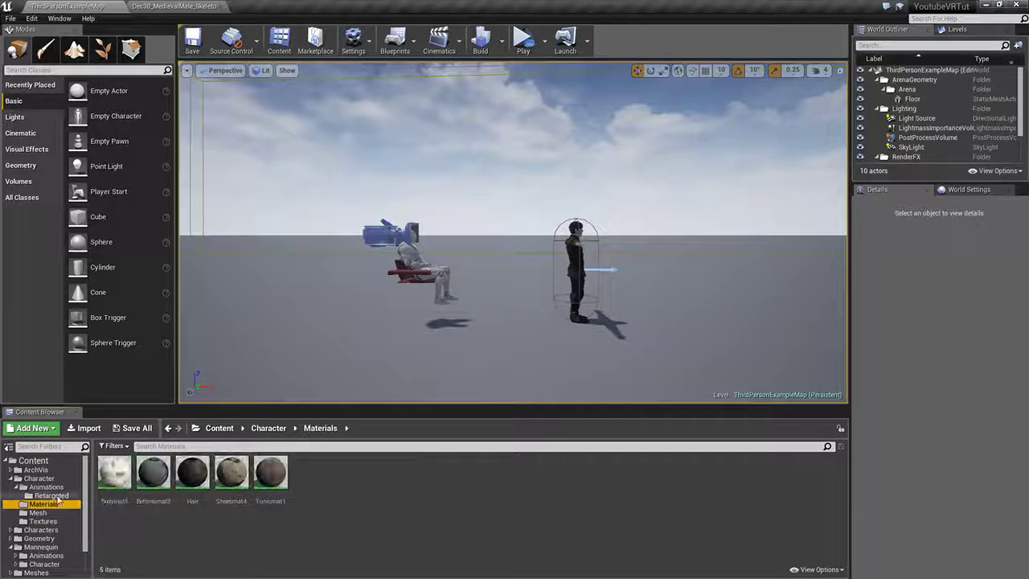
left_click(50, 495)
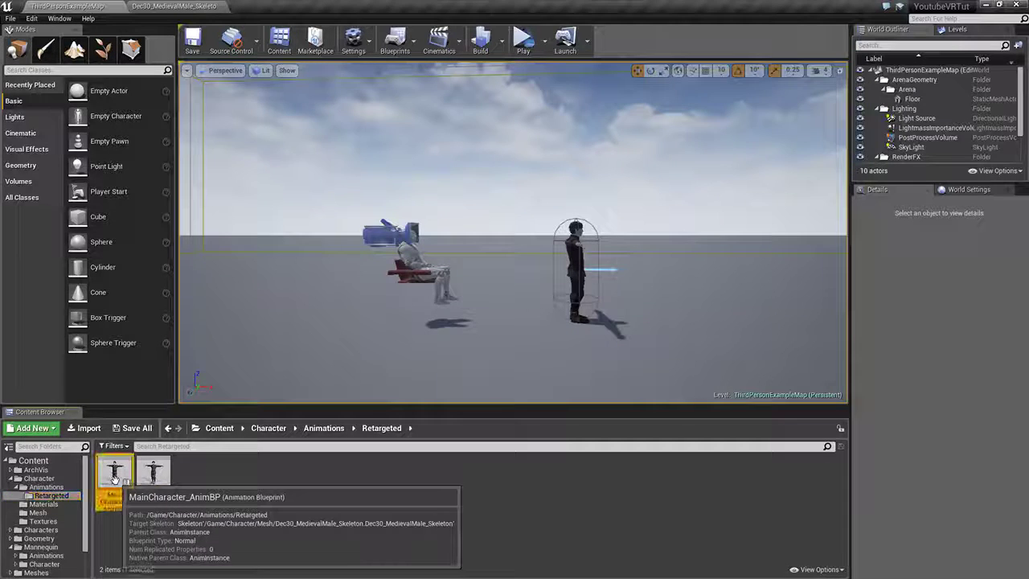
double_click(113, 473)
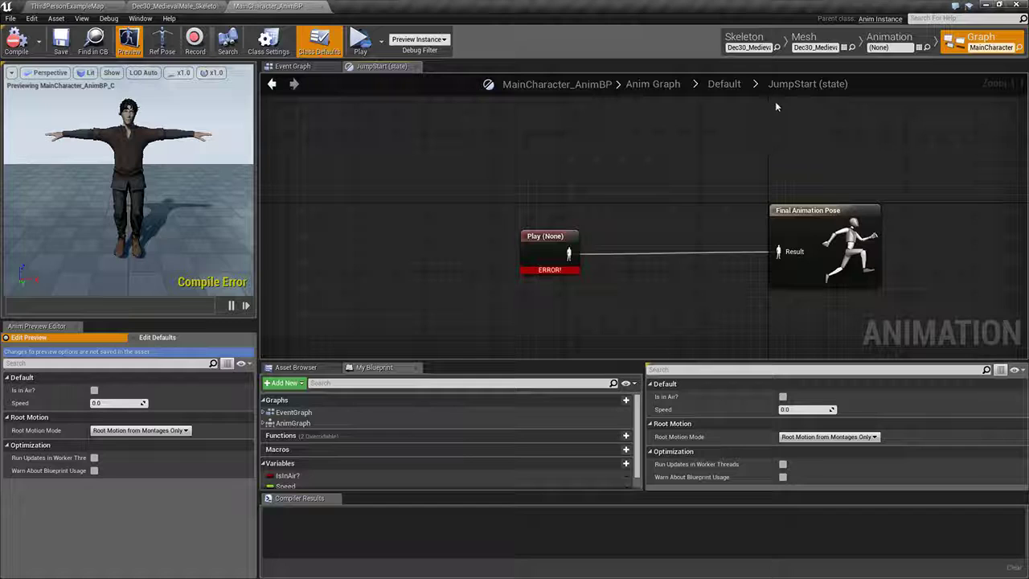
left_click(543, 239)
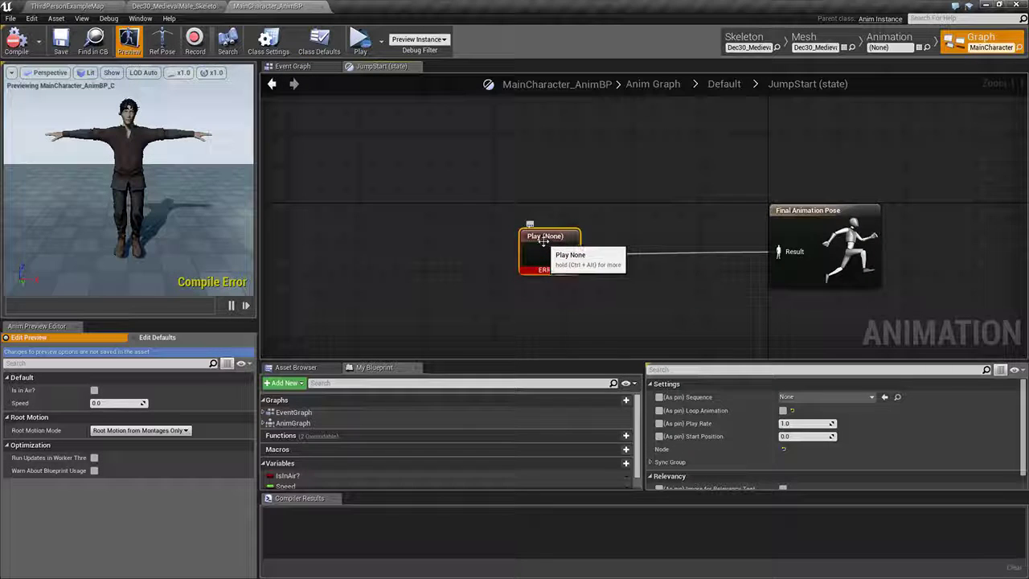
left_click(791, 397)
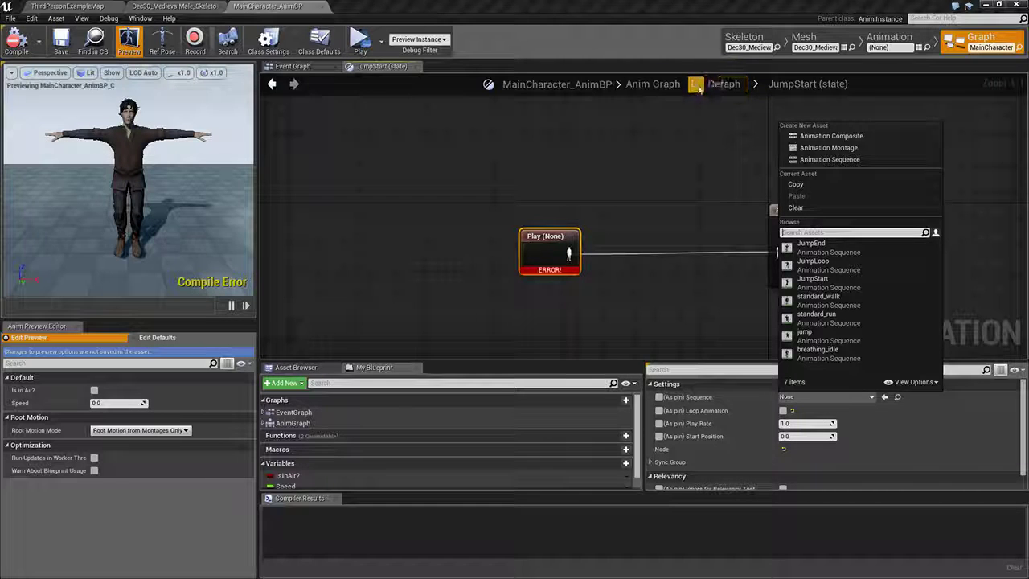
left_click(571, 84)
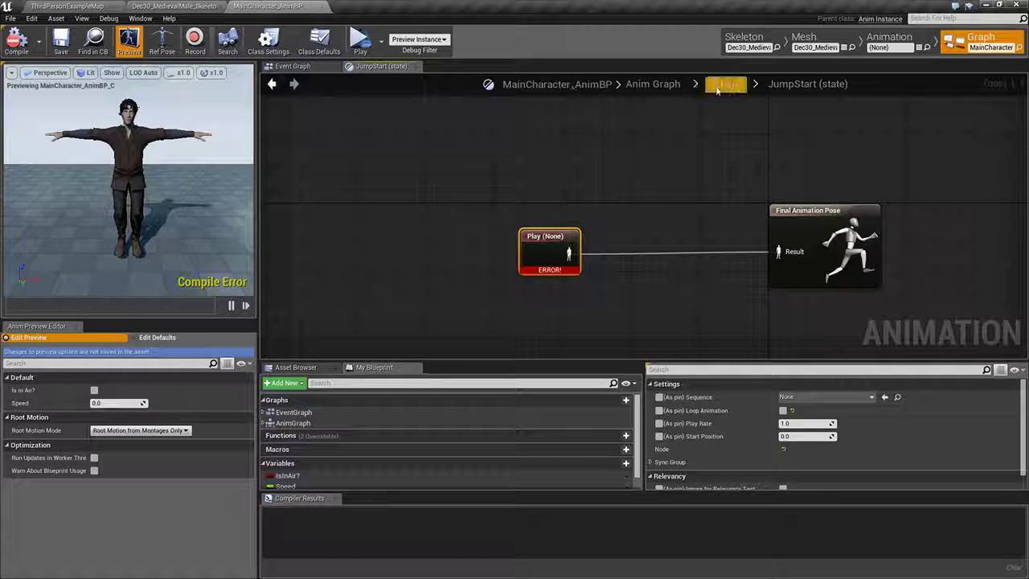
left_click(652, 84)
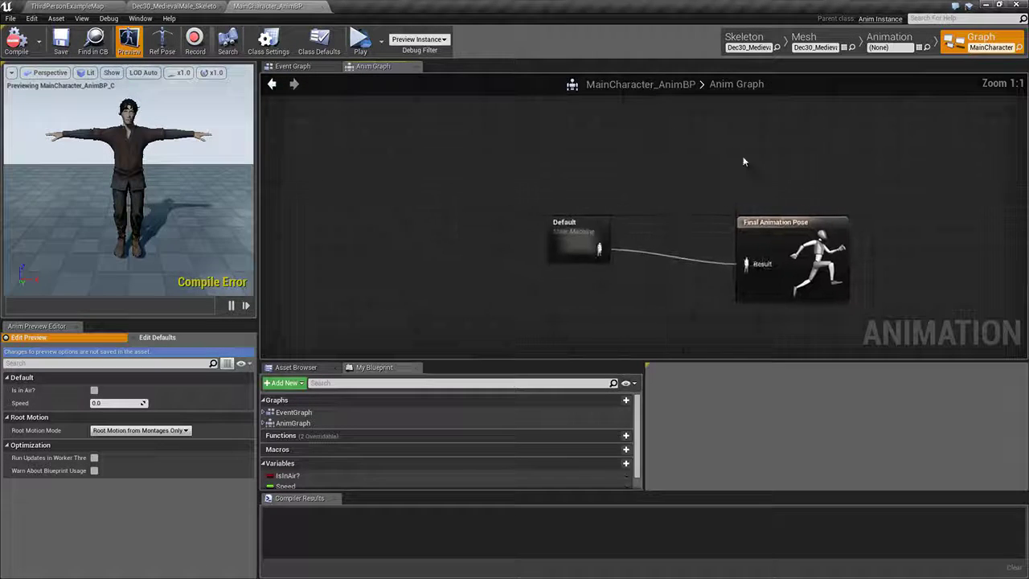
double_click(568, 236)
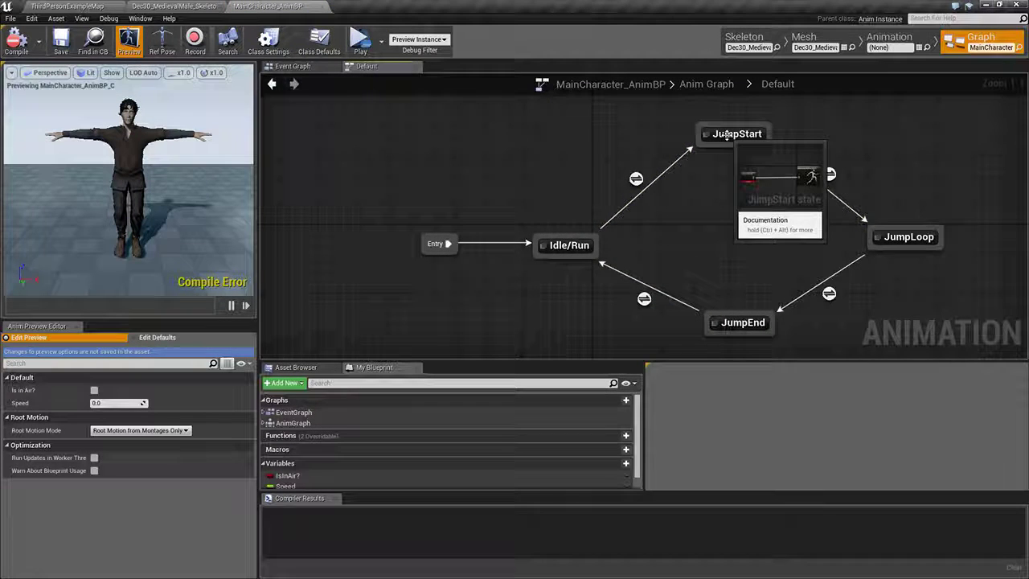
double_click(728, 134)
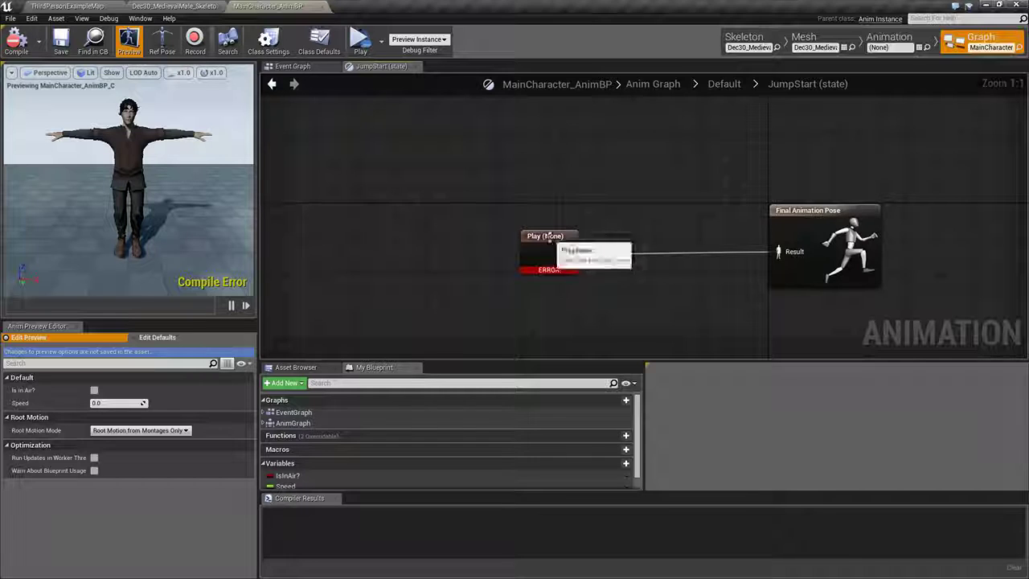
Step: Assign the JumpStart sequence to the empty Play node in the JumpStart state
left_click(549, 236)
left_click(799, 396)
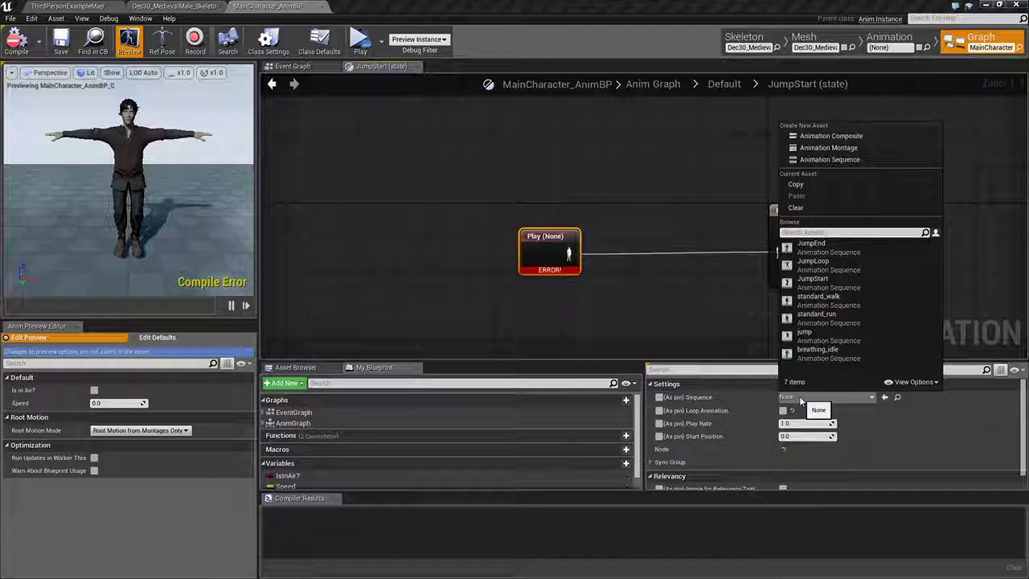
left_click(811, 281)
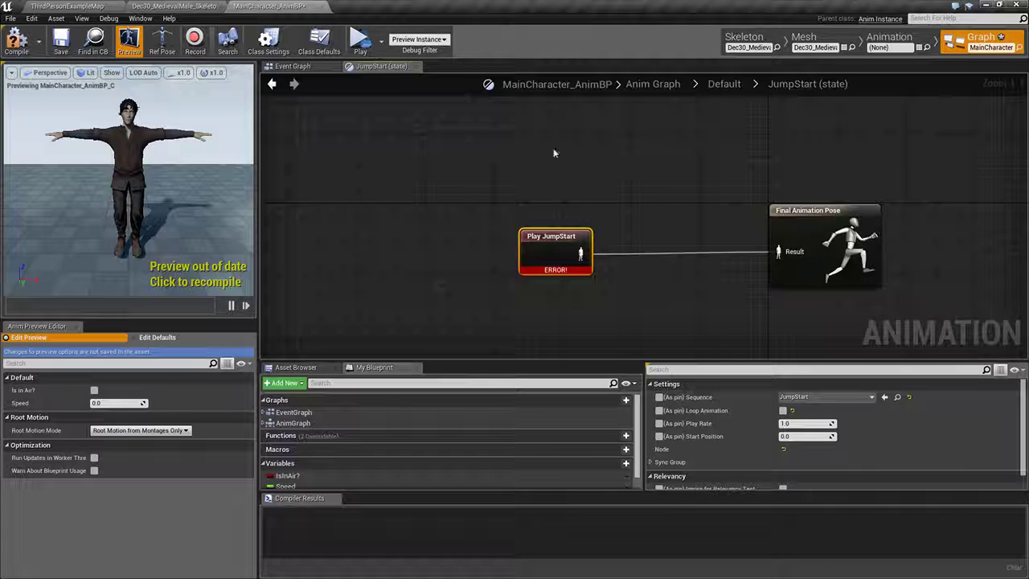
Step: Go back to the Default state machine, enter the JumpLoop state, and open the sequence choices of its Play node
left_click(724, 84)
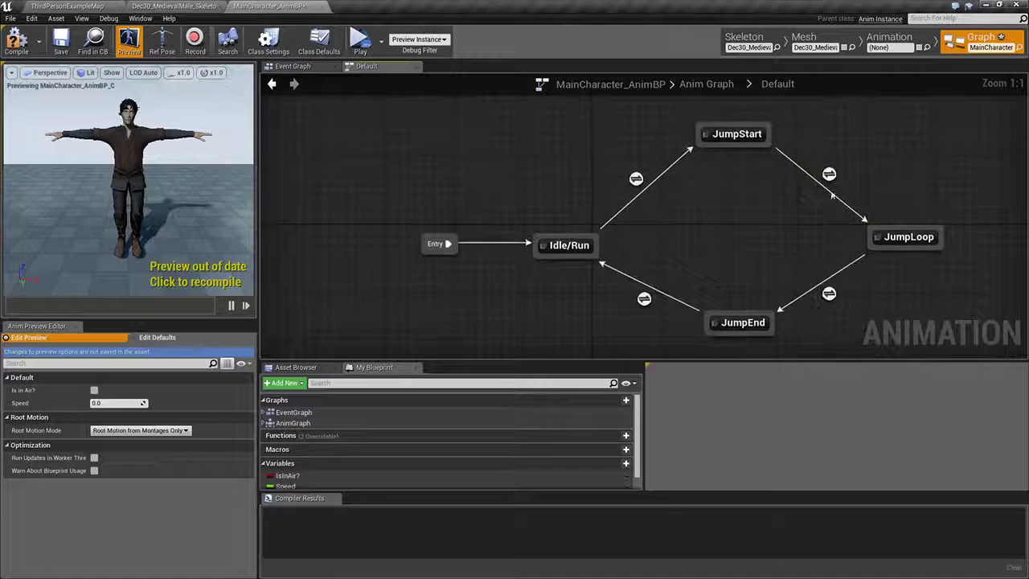
double_click(899, 235)
right_click_drag(493, 248, 750, 327)
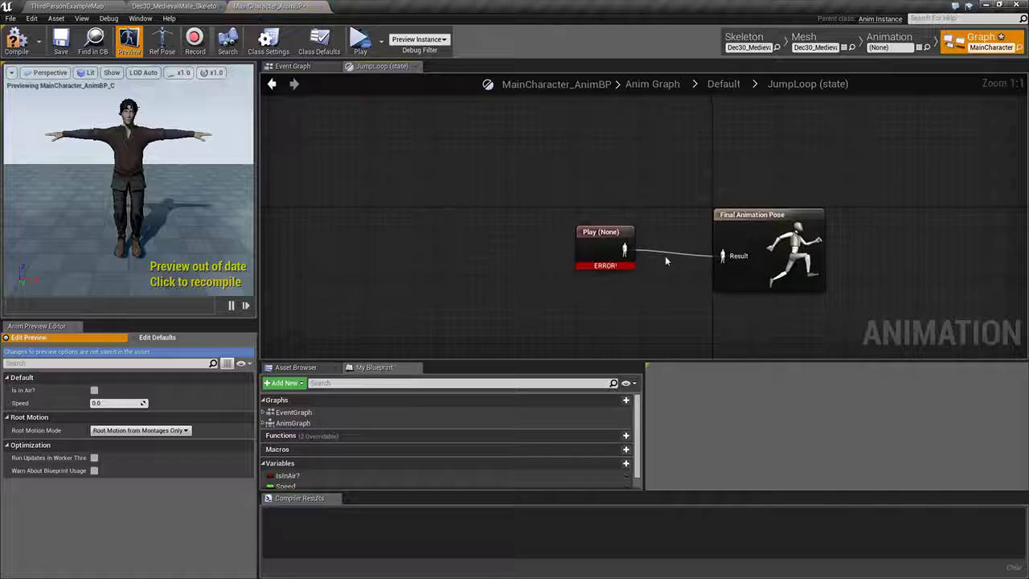
left_click(591, 235)
left_click(821, 396)
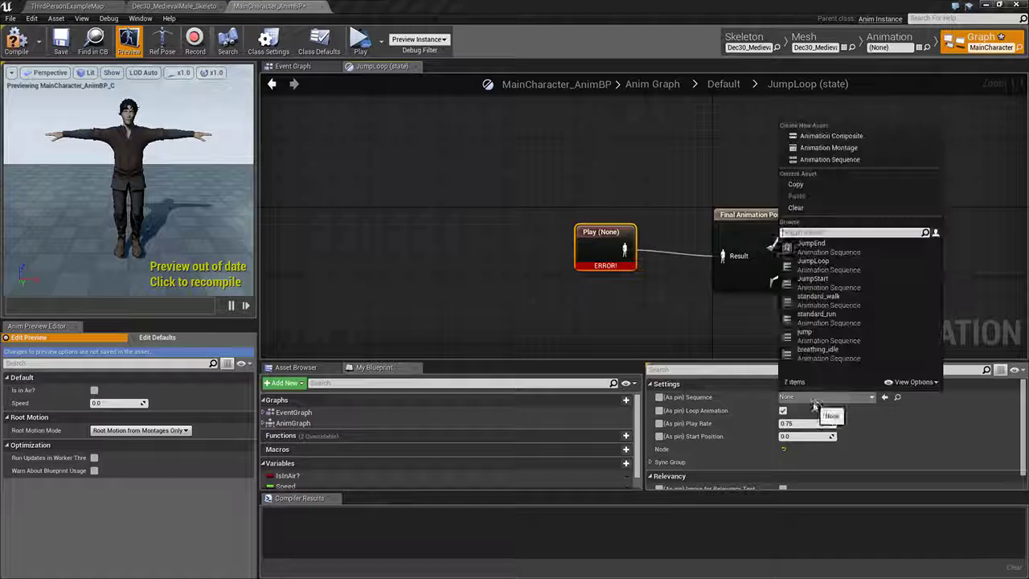
Step: Assign the JumpLoop sequence to the JumpLoop state's play node and JumpEnd to the JumpEnd state's play node, and compile the animation blueprint
left_click(813, 263)
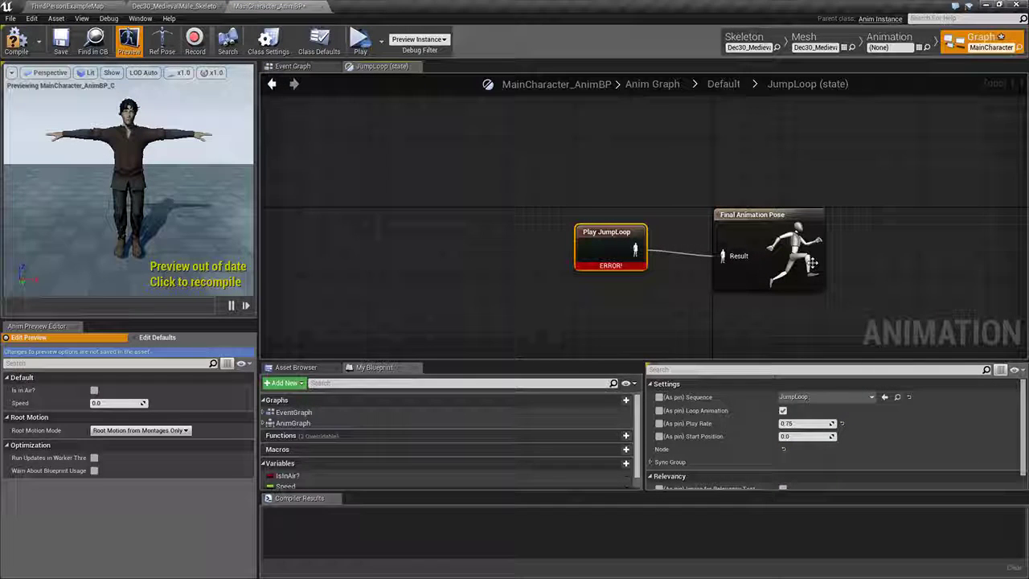
left_click(723, 84)
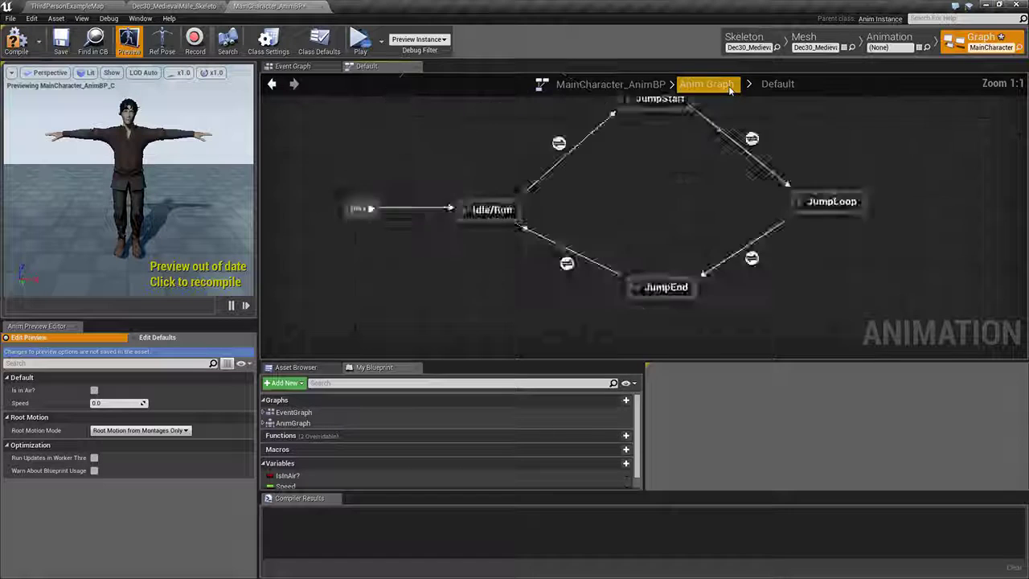
double_click(741, 321)
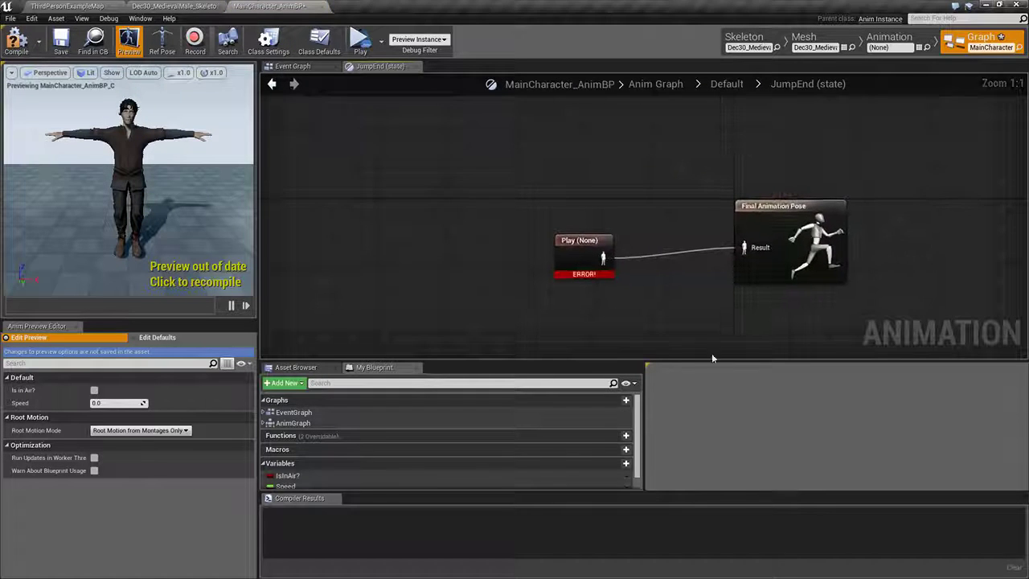
left_click(595, 246)
left_click(826, 396)
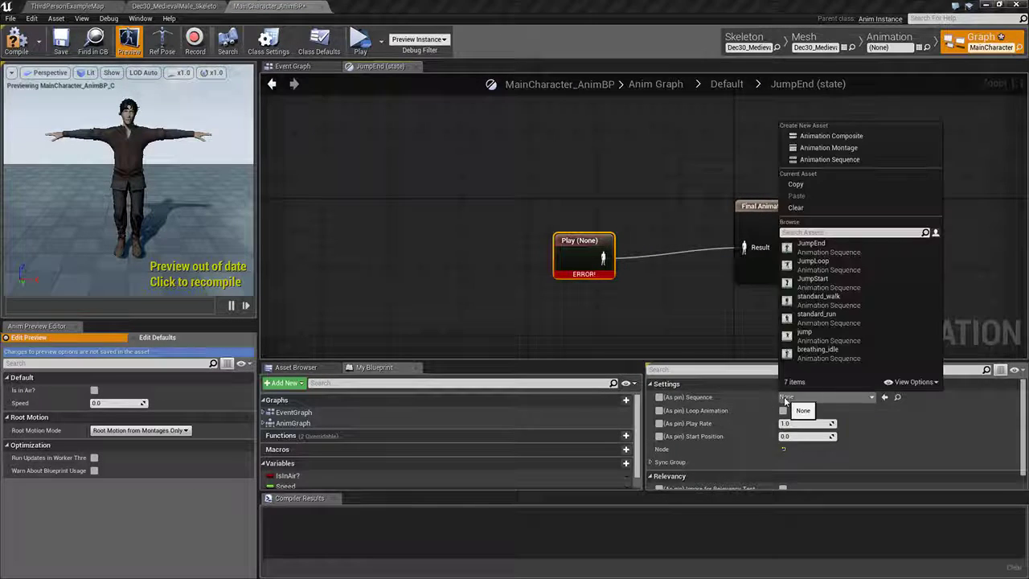
left_click(810, 245)
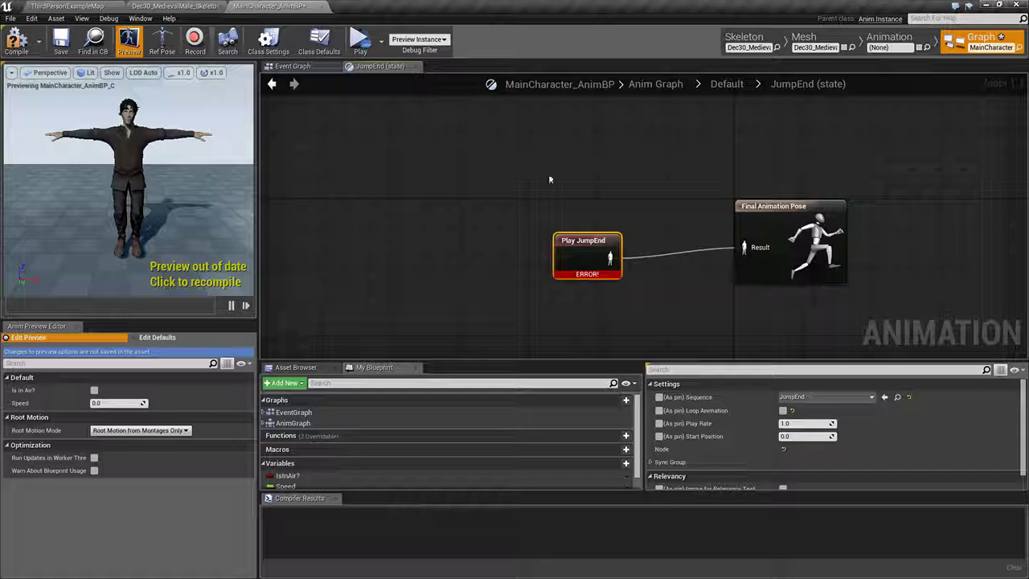
left_click(16, 40)
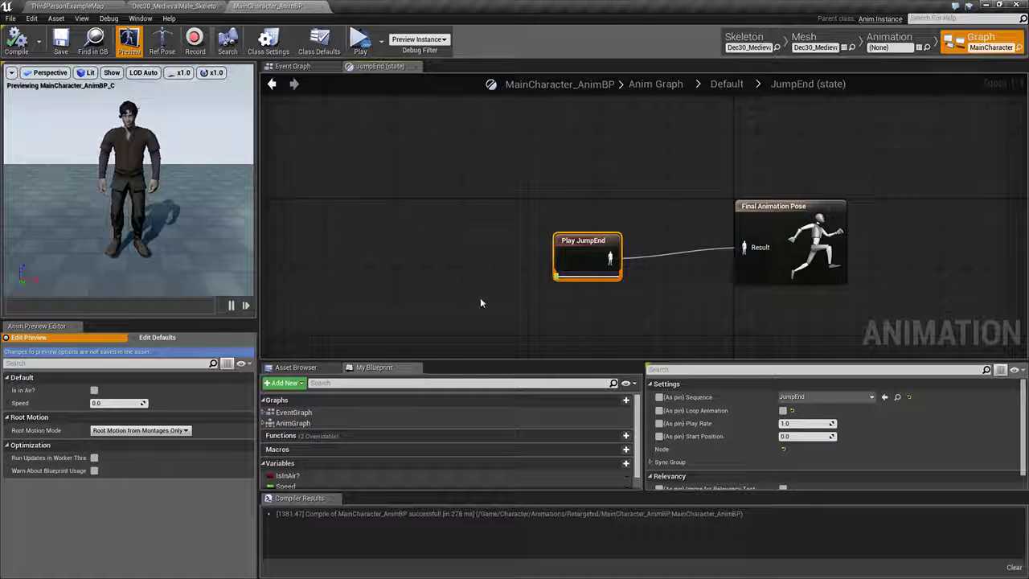
Step: Play-test the ThirdPersonExampleMap level in Selected Viewport mode to check the character's animation, and stop the session
left_click(72, 6)
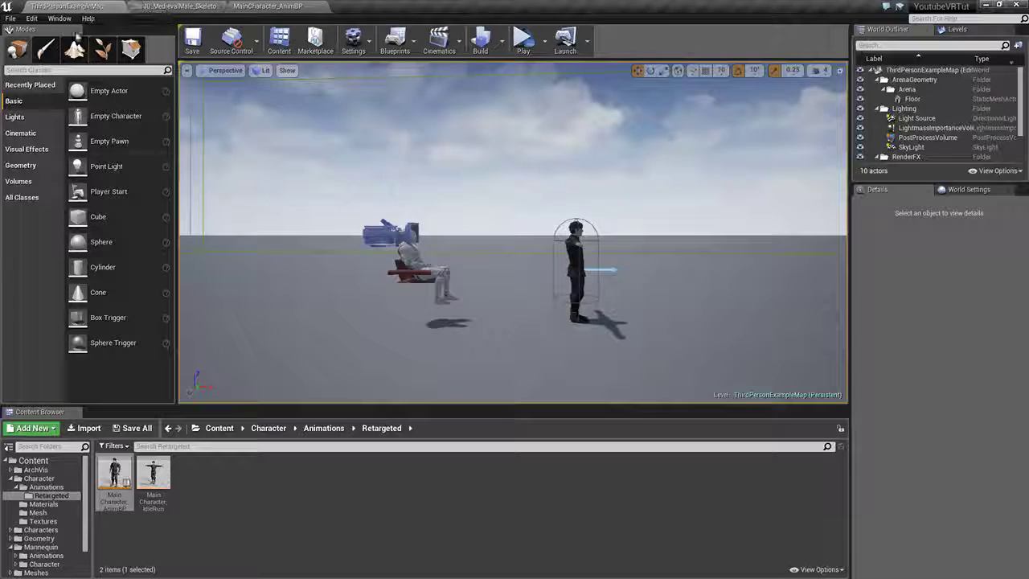
left_click(544, 42)
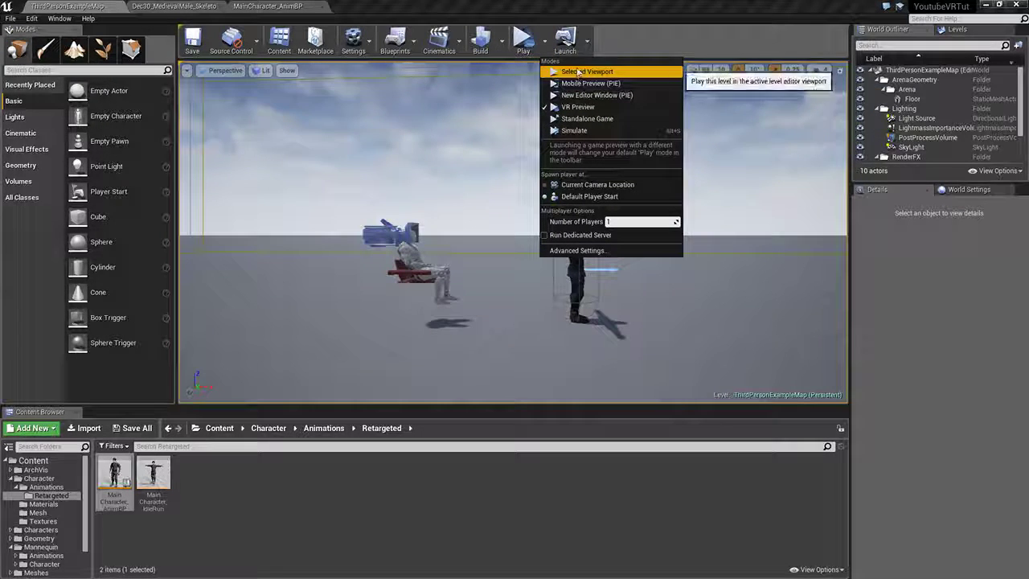
left_click(578, 72)
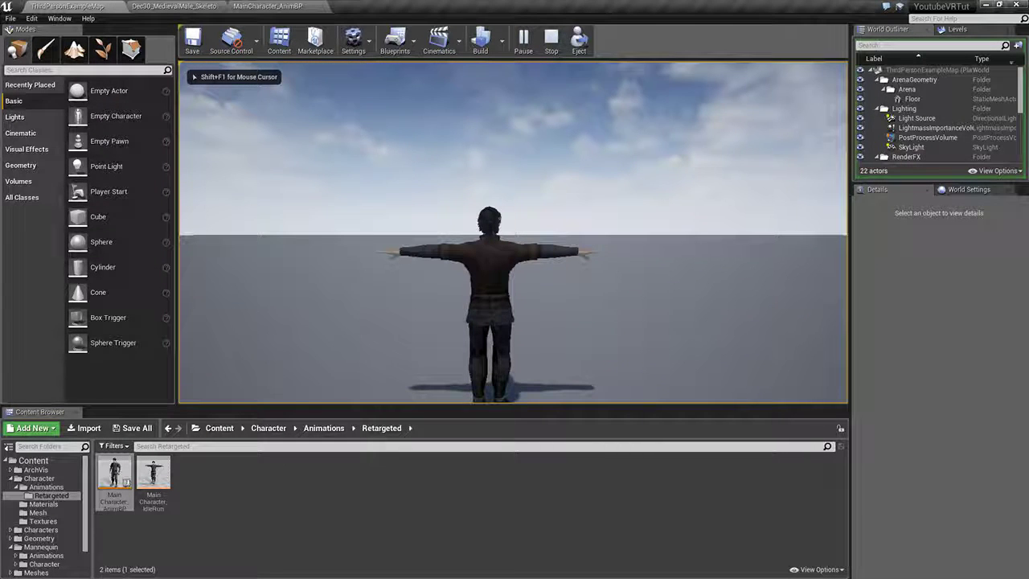
key("Escape")
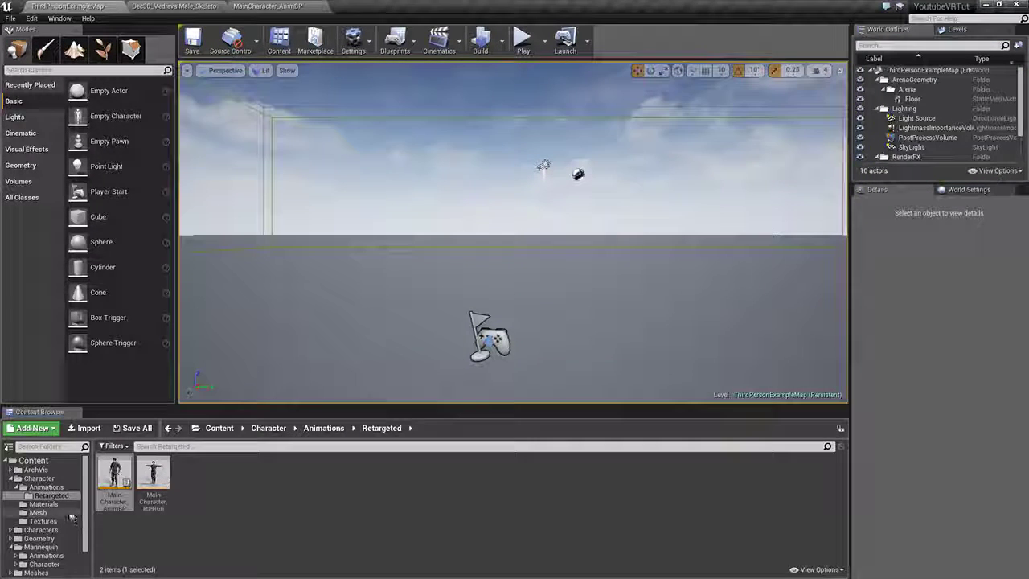
Step: Open the VRCharacter blueprint from the Character folder and select its inherited Mesh component
left_click(69, 511)
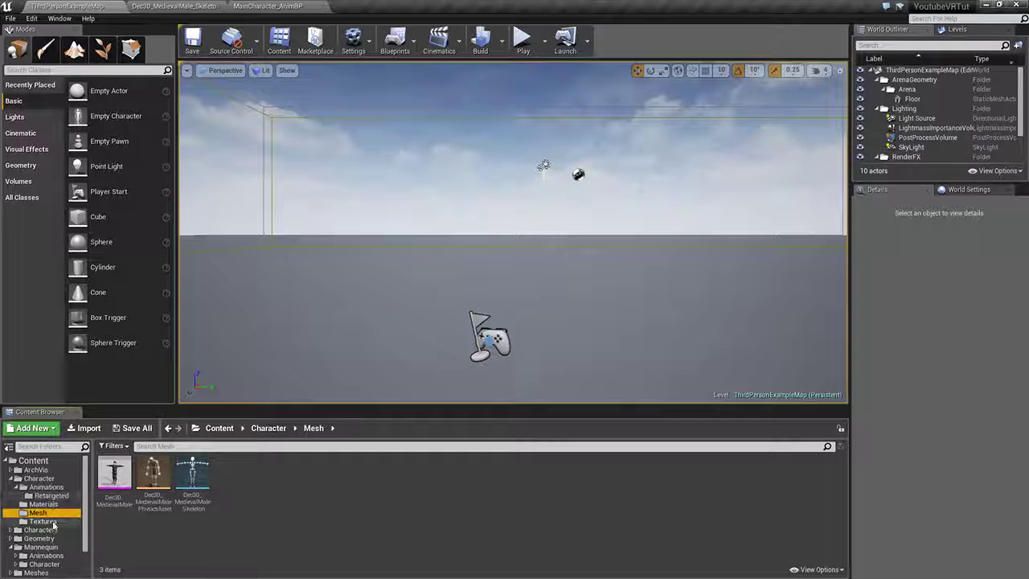
left_click(40, 478)
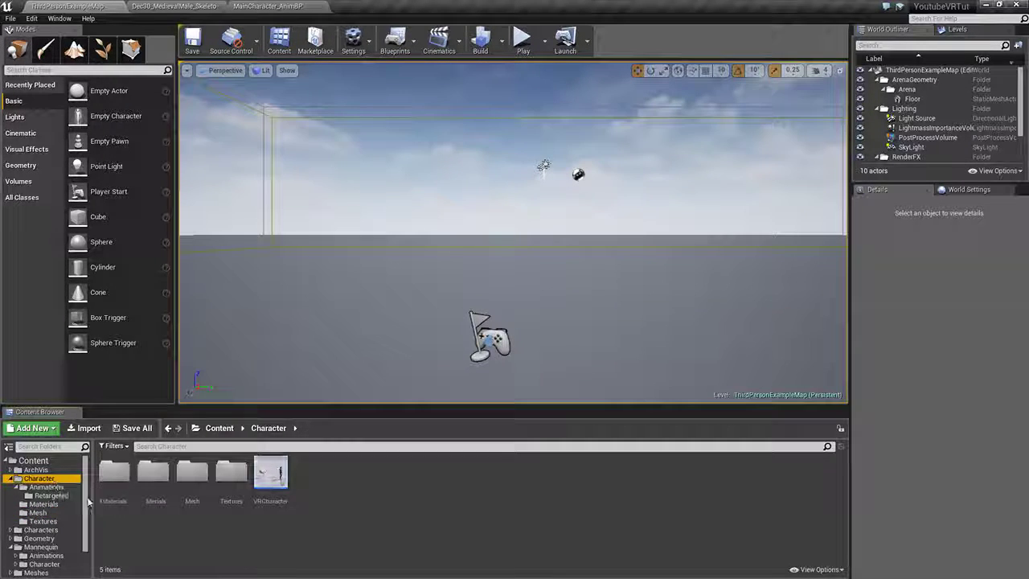
double_click(278, 470)
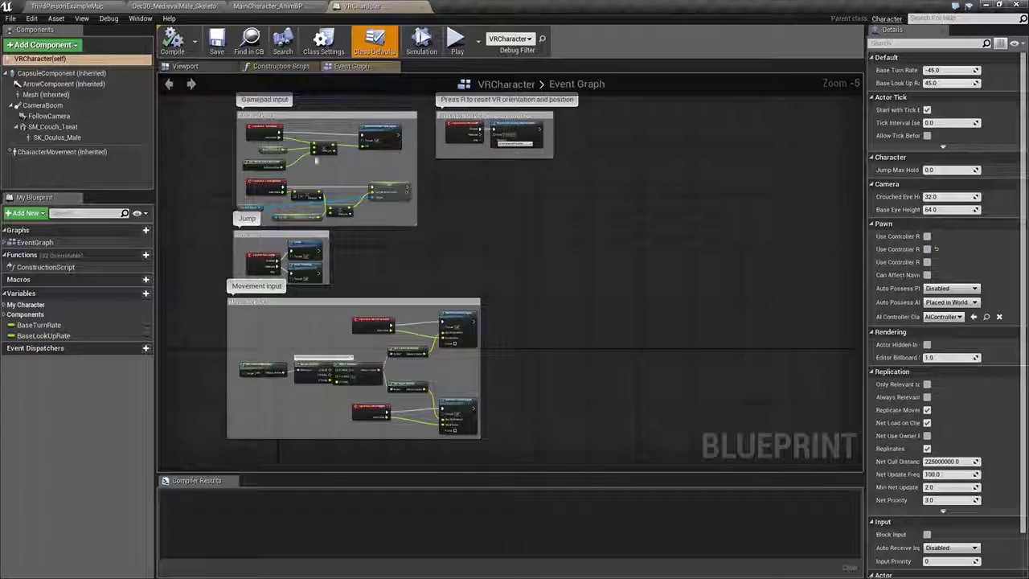
left_click(102, 94)
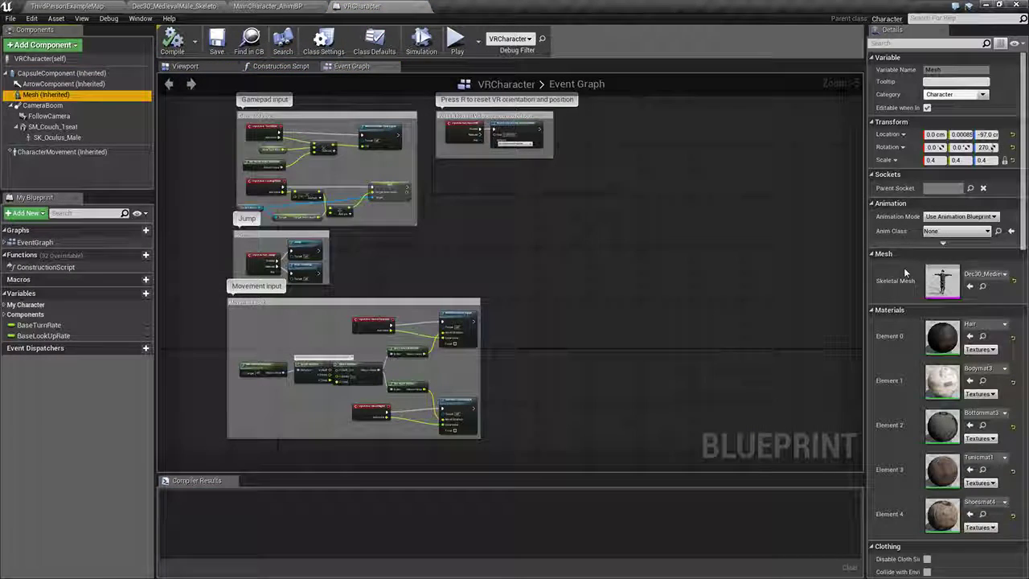
Step: Assign MainCharacter_AnimBP from the Retargeted folder as the anim class of the VRCharacter mesh
left_click(67, 5)
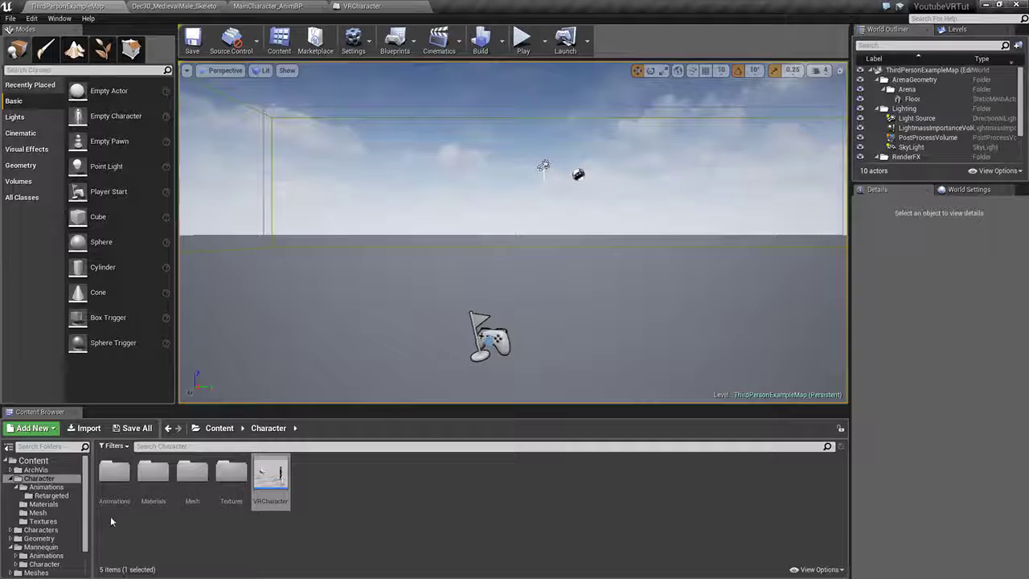
left_click(71, 495)
left_click(115, 481)
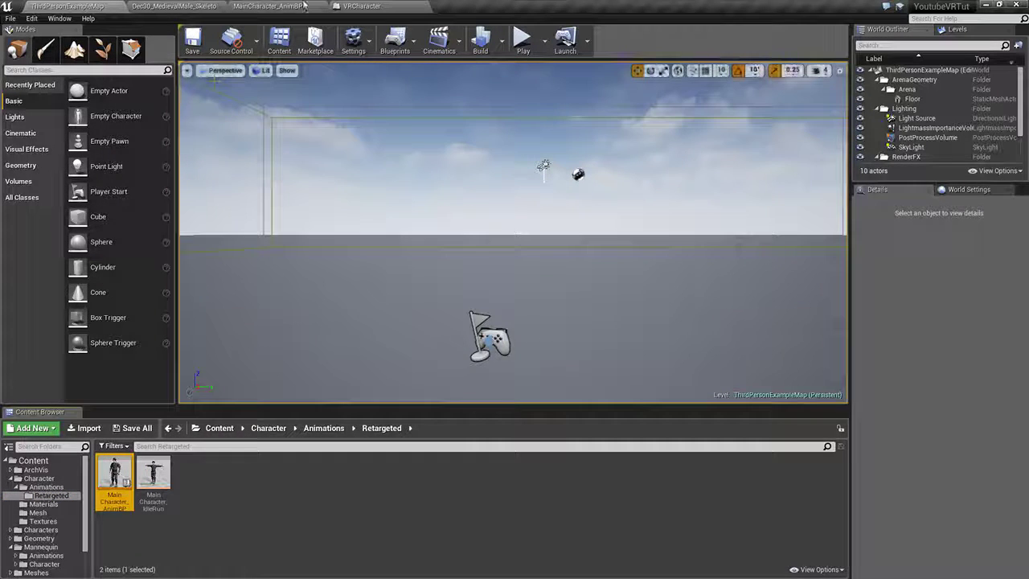
left_click(362, 6)
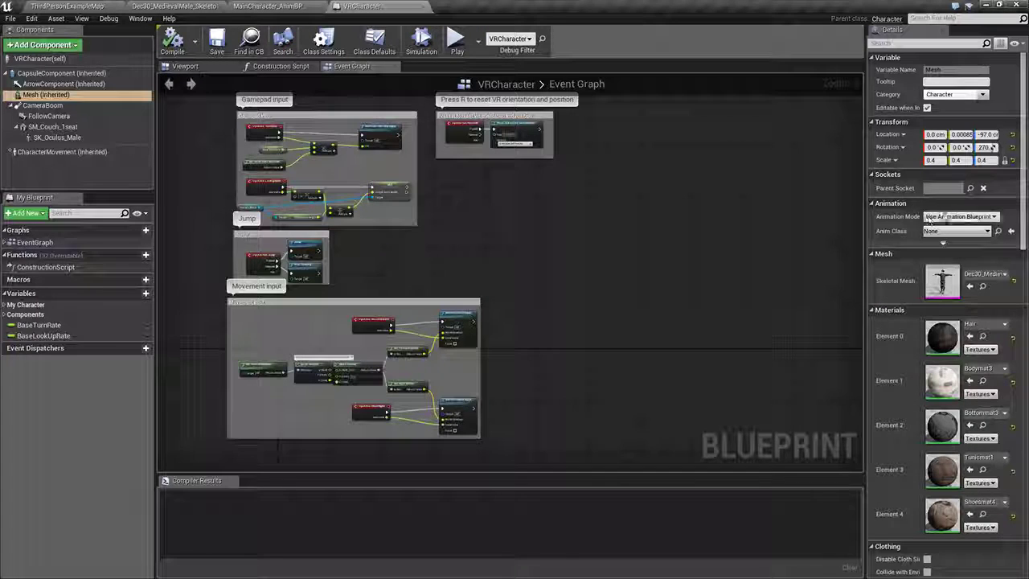
left_click(1011, 231)
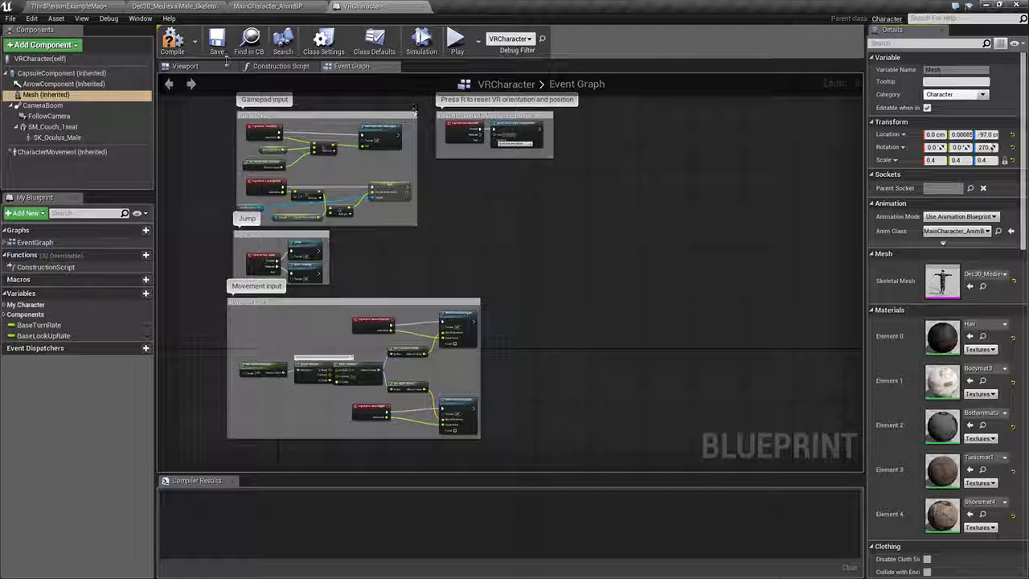
Step: Check the pose of the character mesh in the VRCharacter blueprint's 3D preview
left_click(214, 66)
key("f")
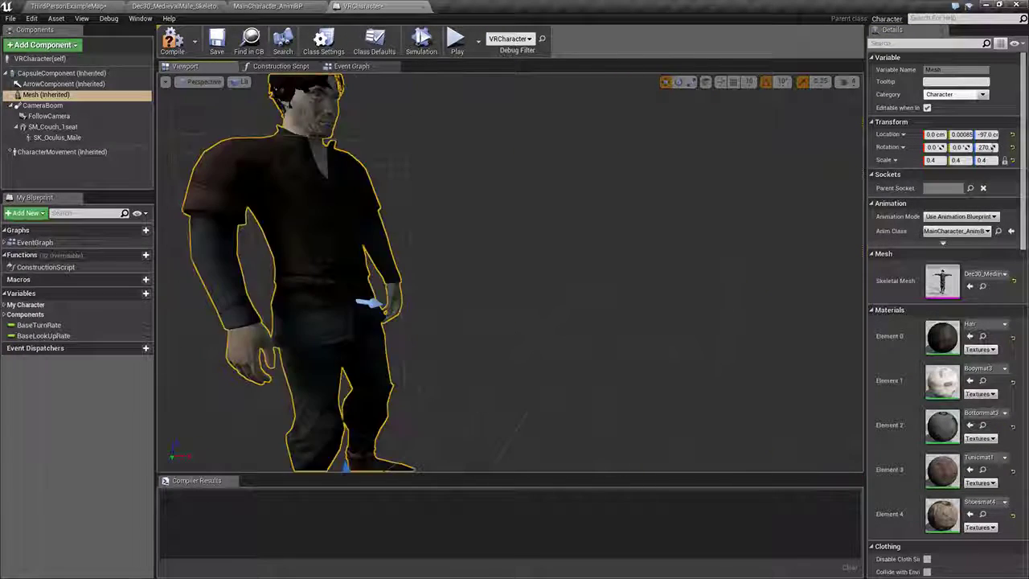
scroll(638, 254, "down", 5)
scroll(638, 254, "up", 2)
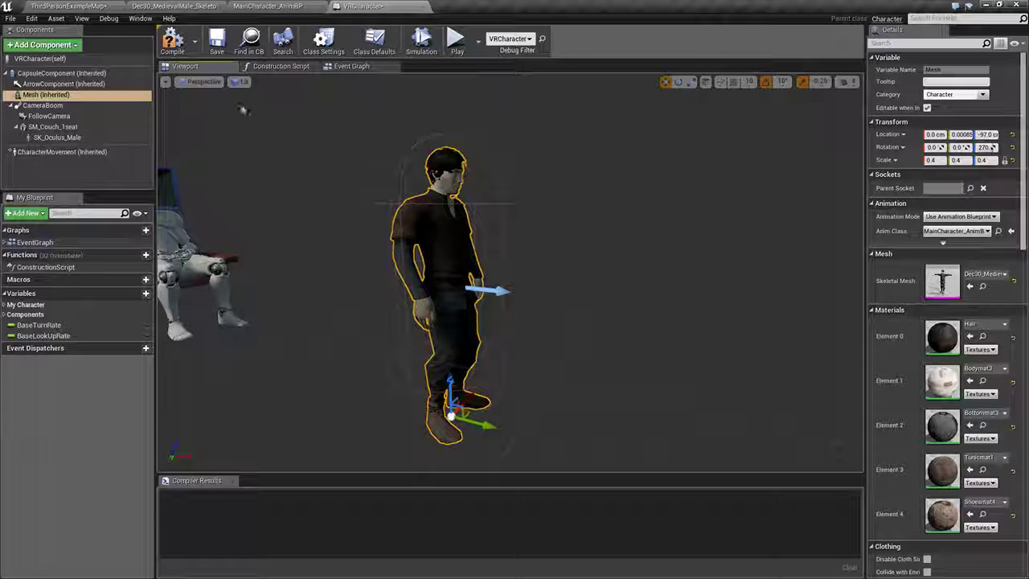
Step: Compile and save the VRCharacter blueprint, and save the ThirdPersonExampleMap level
left_click(172, 39)
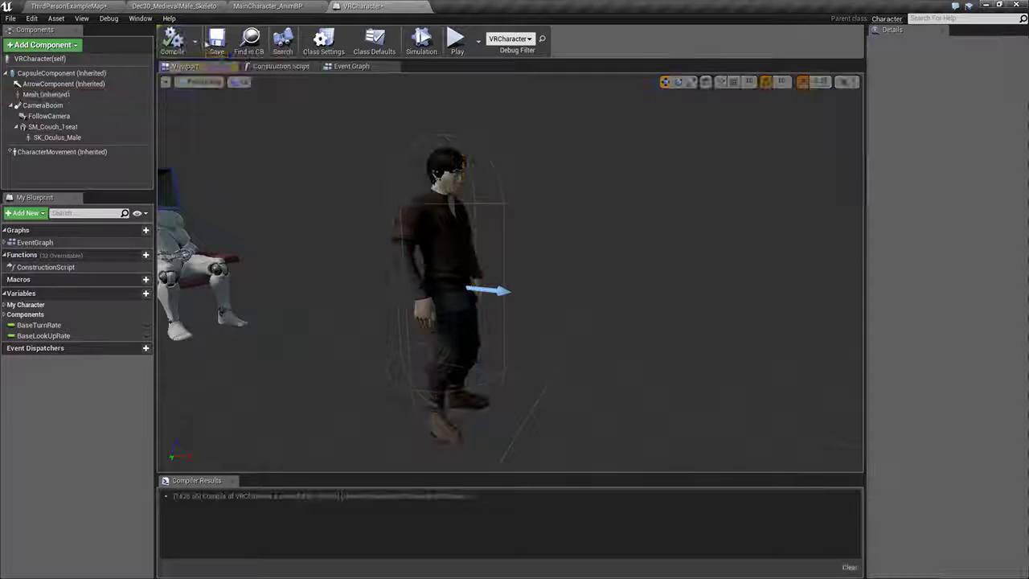
left_click(214, 55)
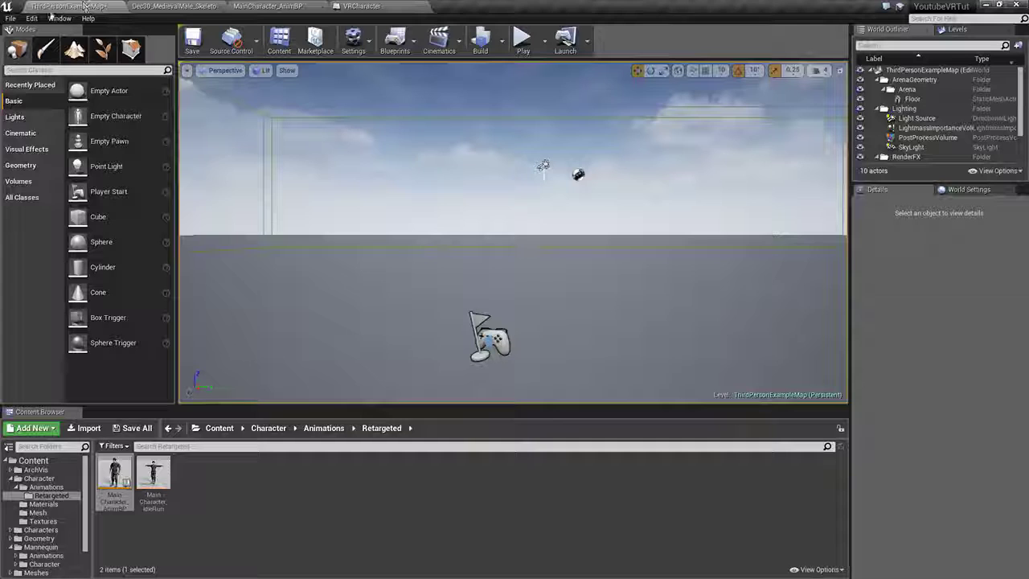
left_click(11, 19)
left_click(42, 110)
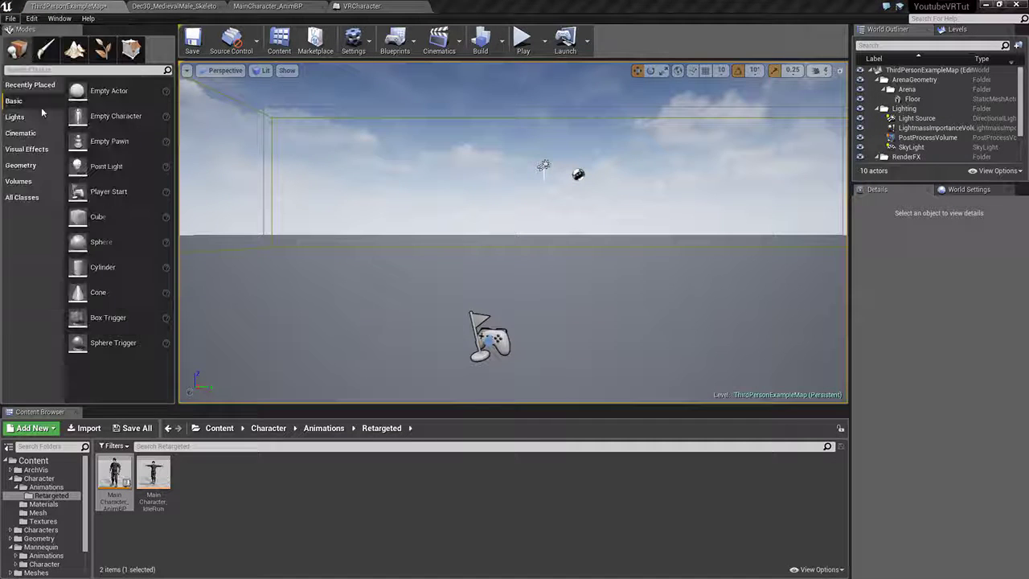
Step: Play-test the level in full screen, running and jumping with the character to check its animations, and return to the normal editor layout
left_click(522, 39)
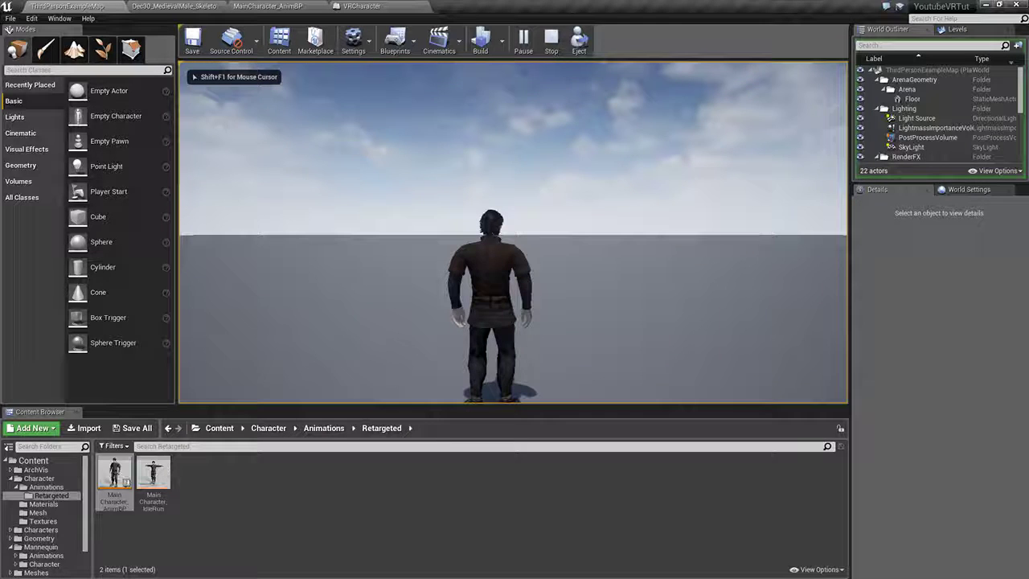
key("F11")
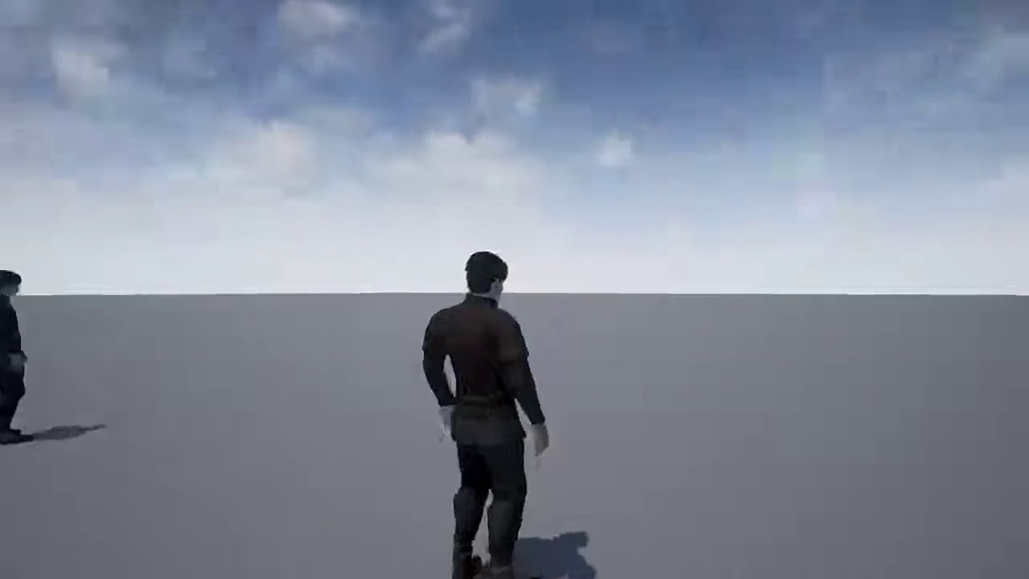
key("w")
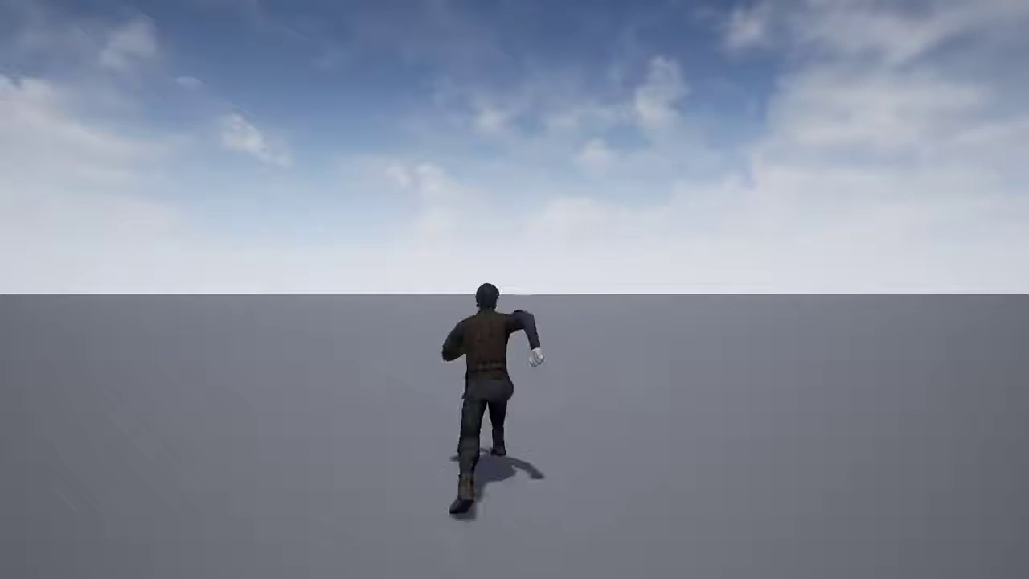
key("space")
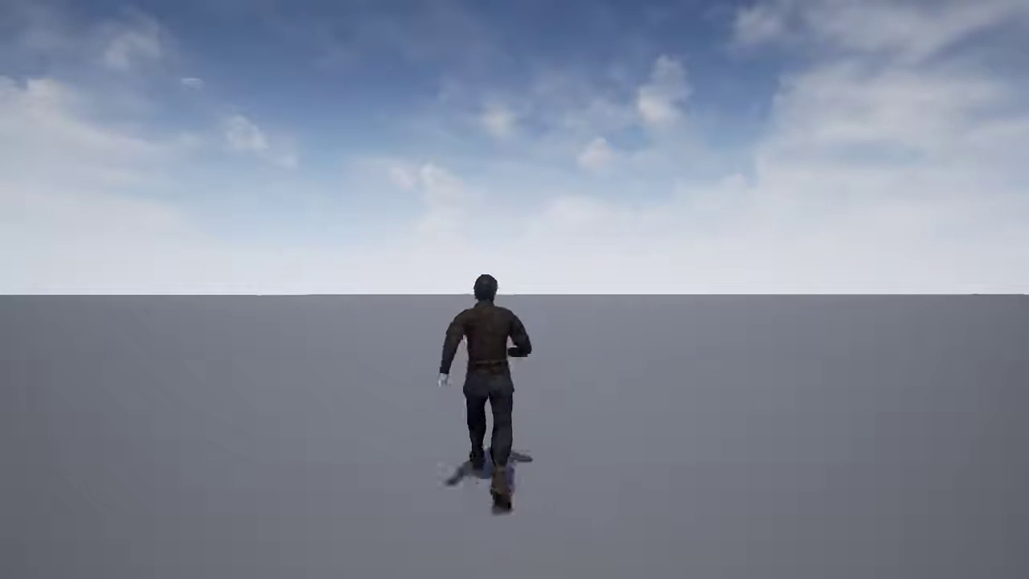
key("space")
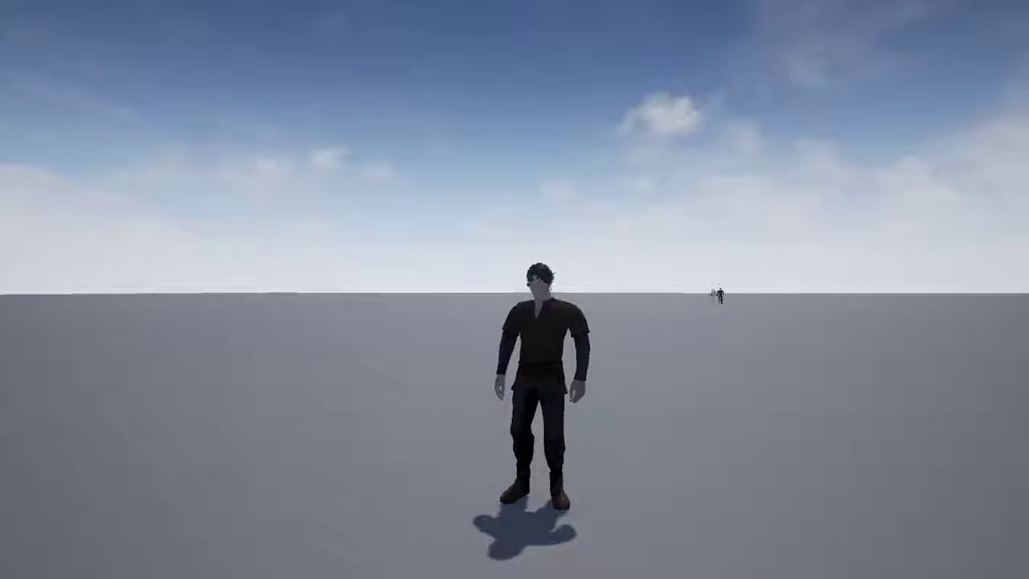
key("w")
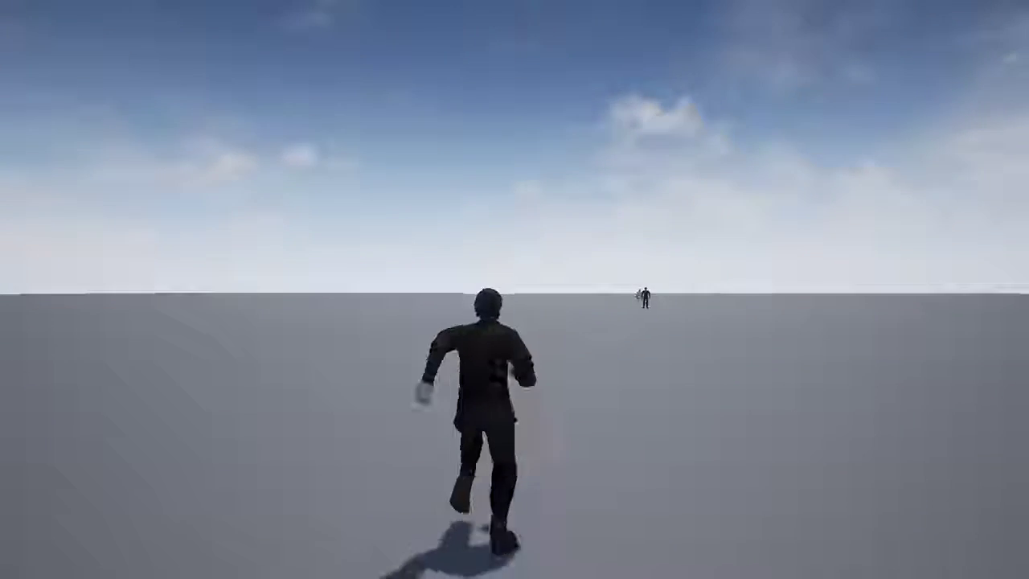
key("space")
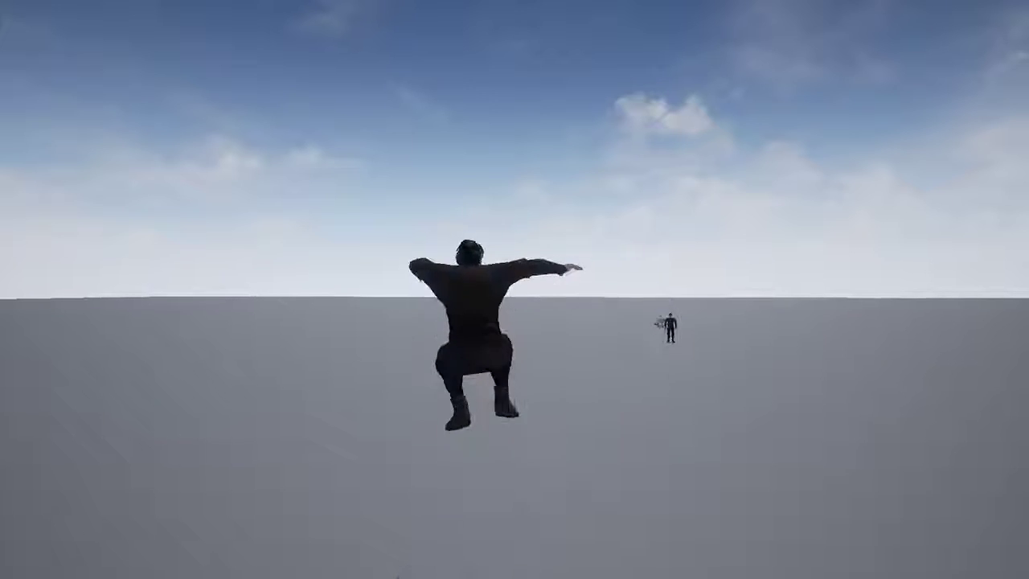
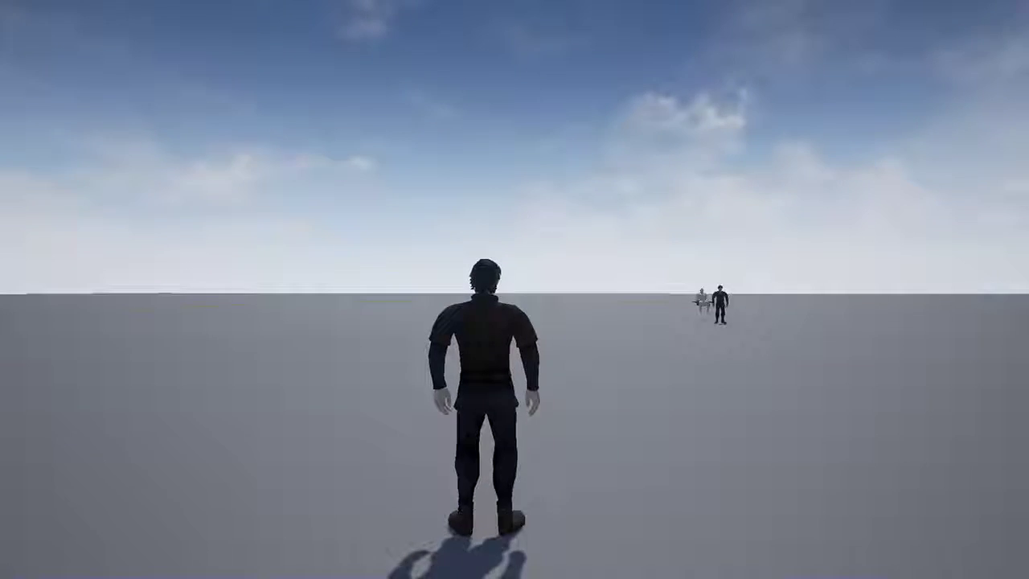
key("Escape")
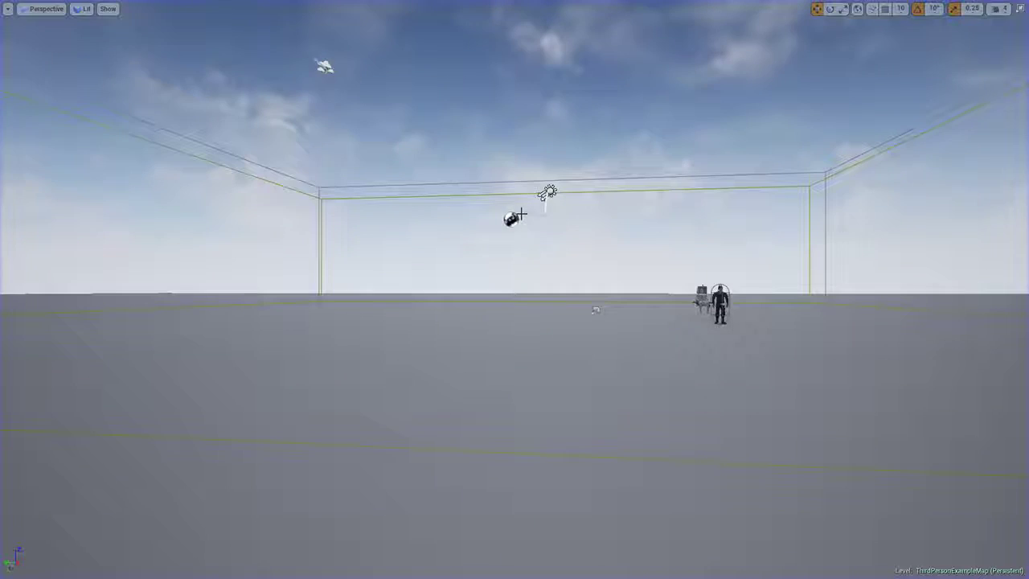
left_click(1019, 8)
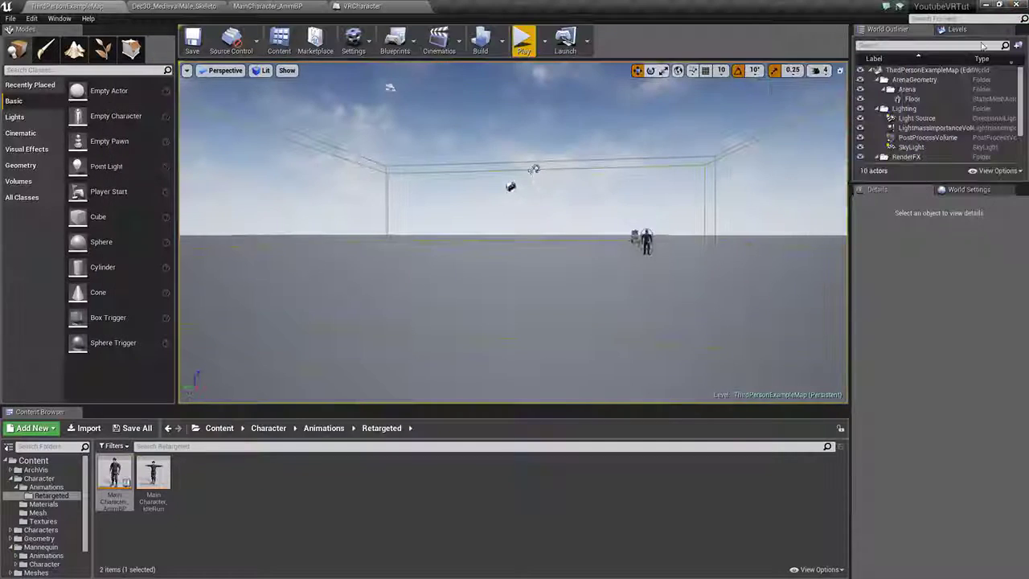
Step: Preview the JumpStart animation from the MainCharacter_AnimBP animation assets to check its takeoff motion
left_click(270, 7)
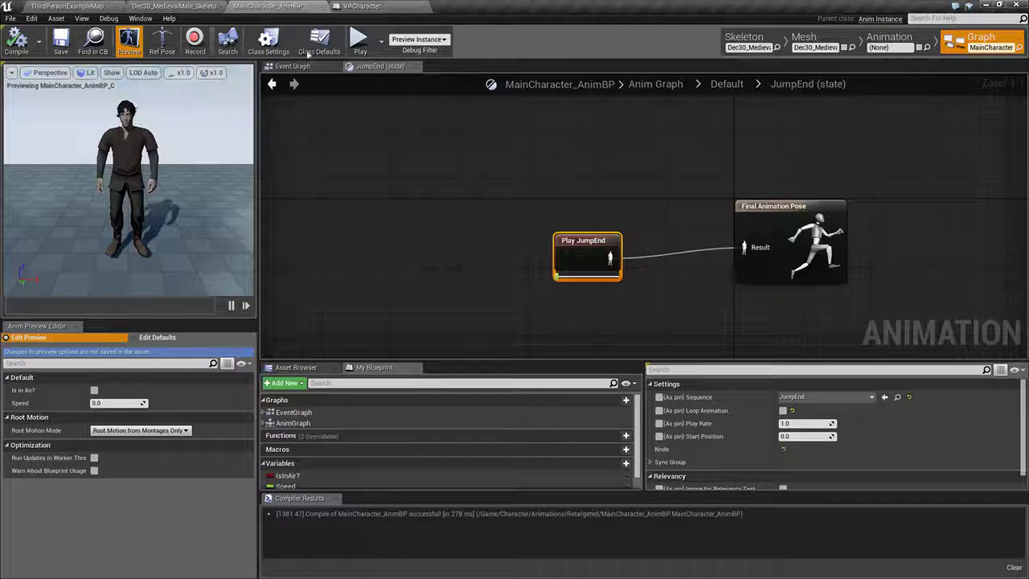
left_click(882, 40)
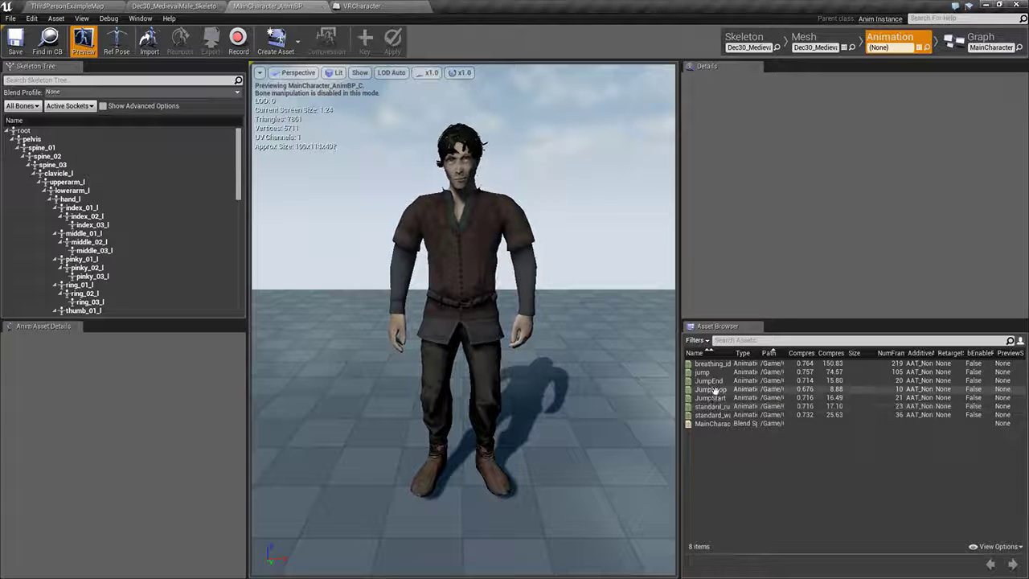
mouse_move(714, 392)
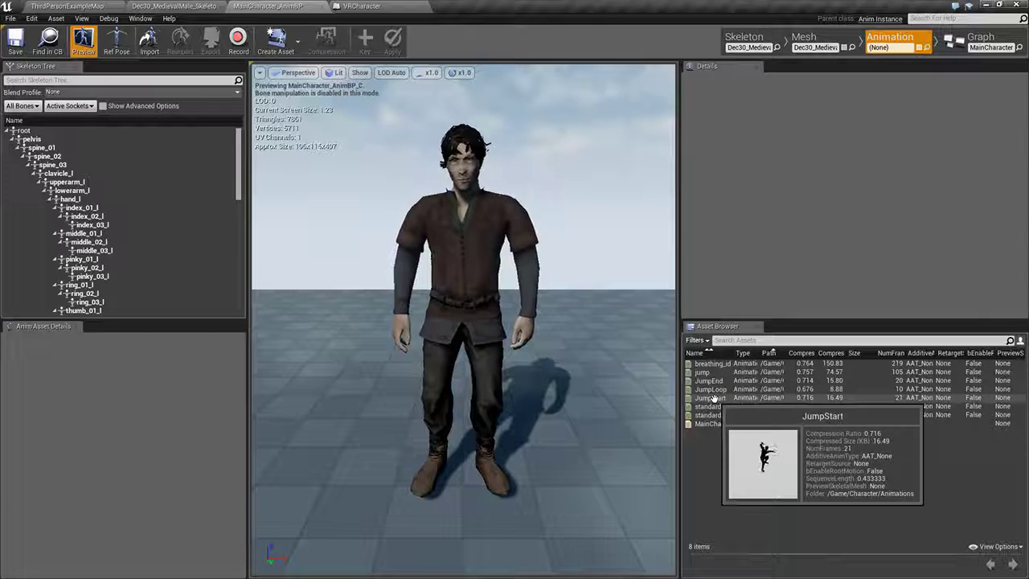
left_click(711, 398)
double_click(711, 398)
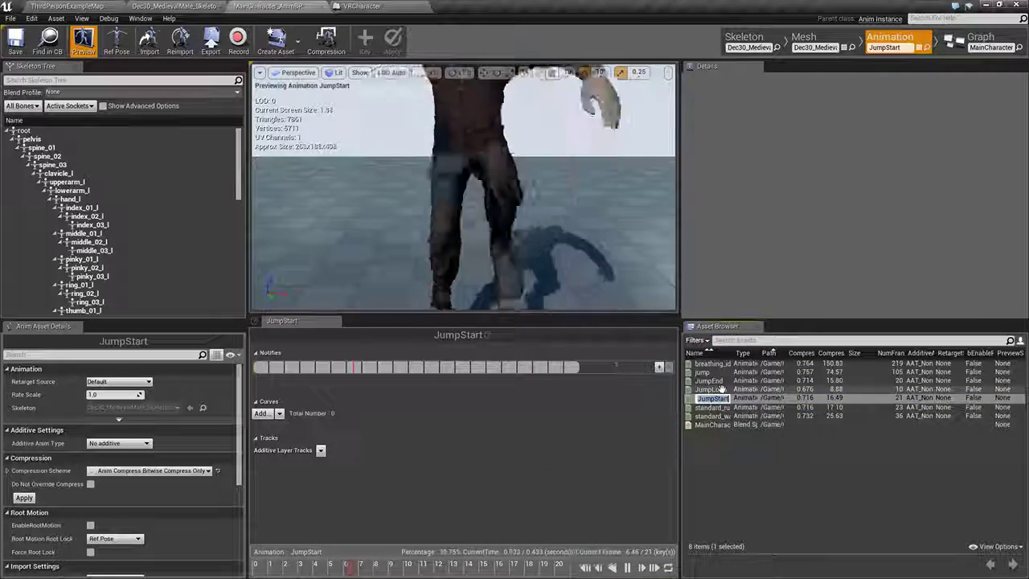
mouse_move(701, 374)
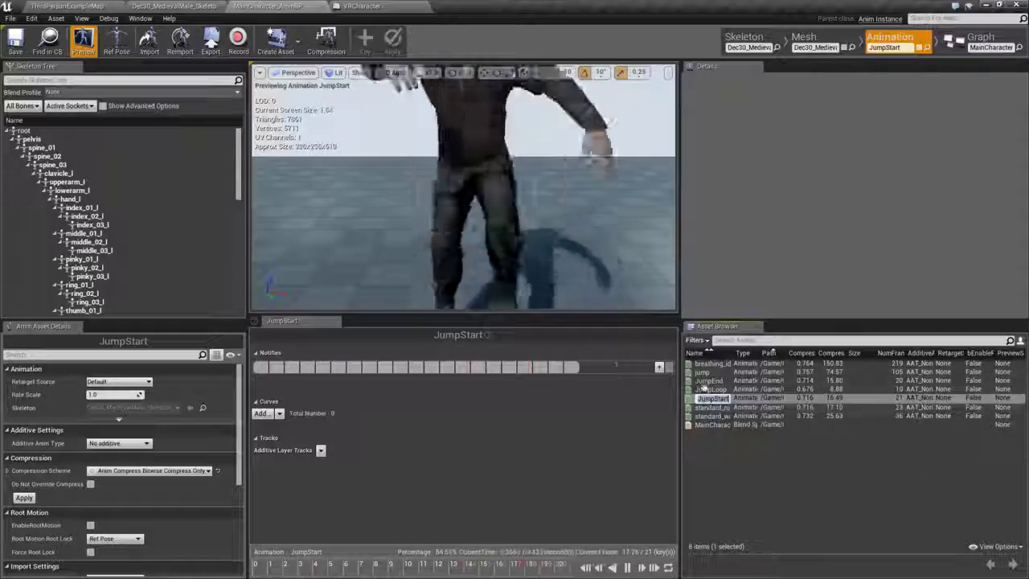
mouse_move(711, 398)
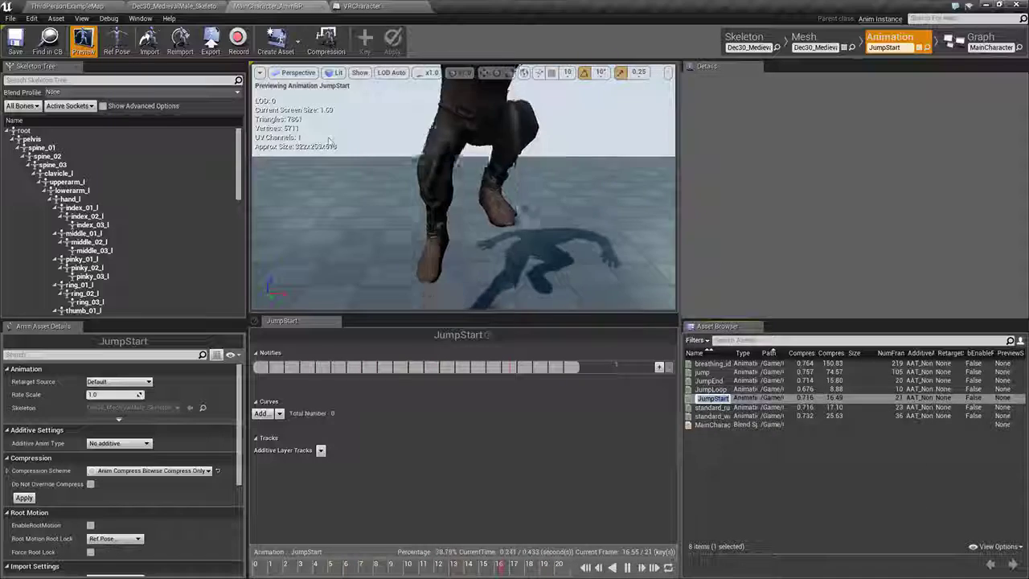
Step: Force delete the JumpStart animation from the Character Animations folder despite its references
left_click(81, 6)
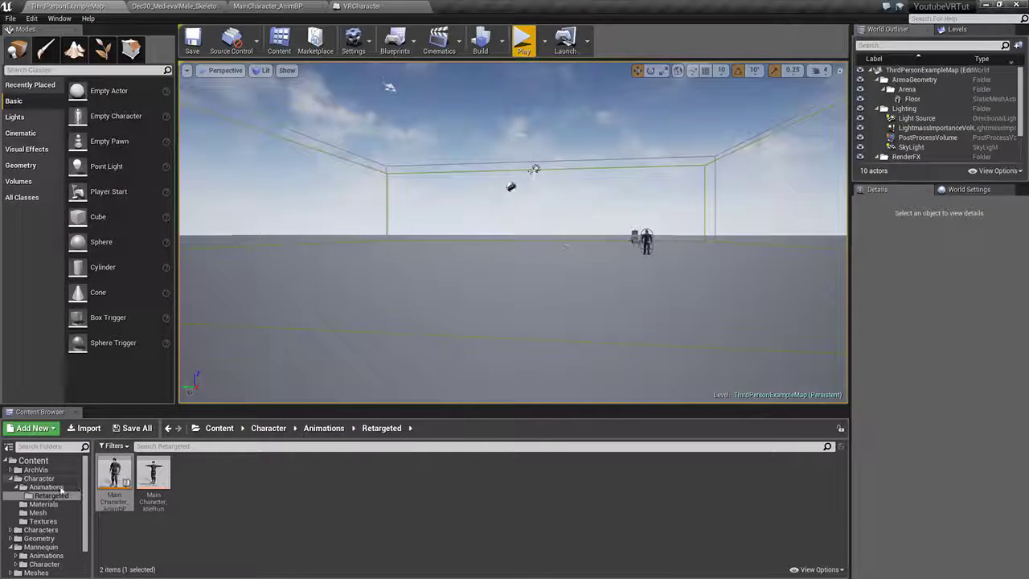
left_click(56, 489)
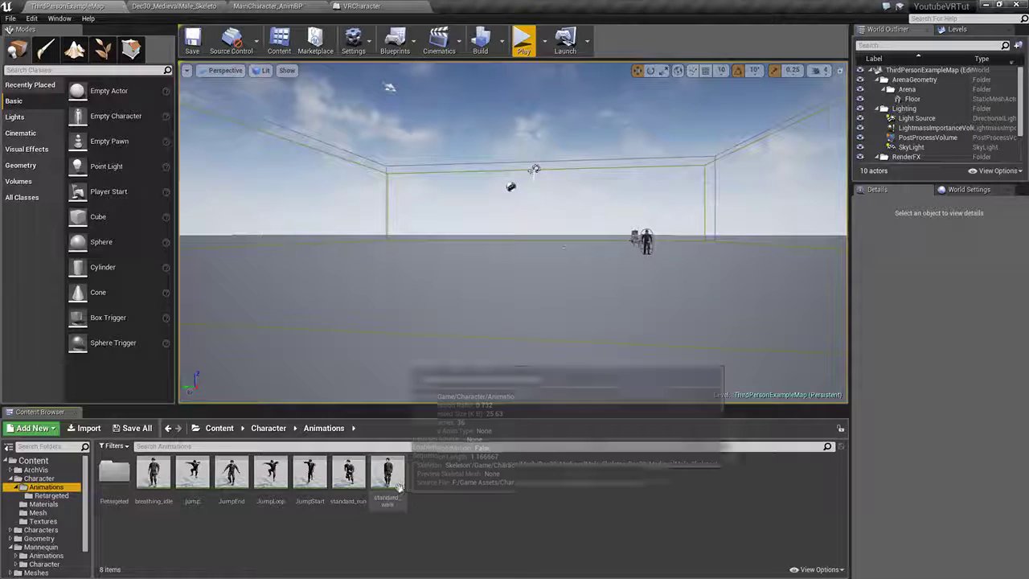
mouse_move(366, 477)
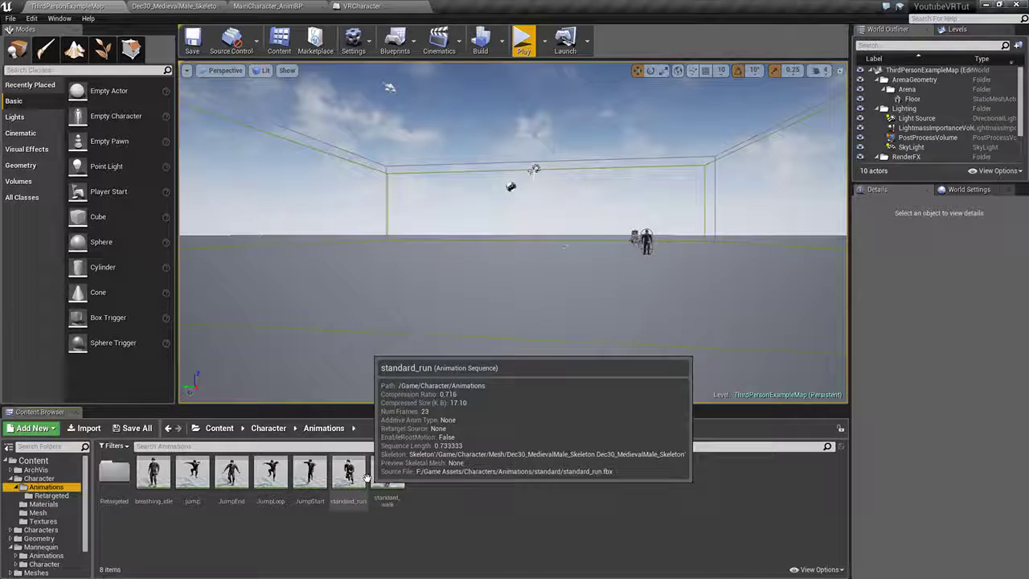
right_click(303, 475)
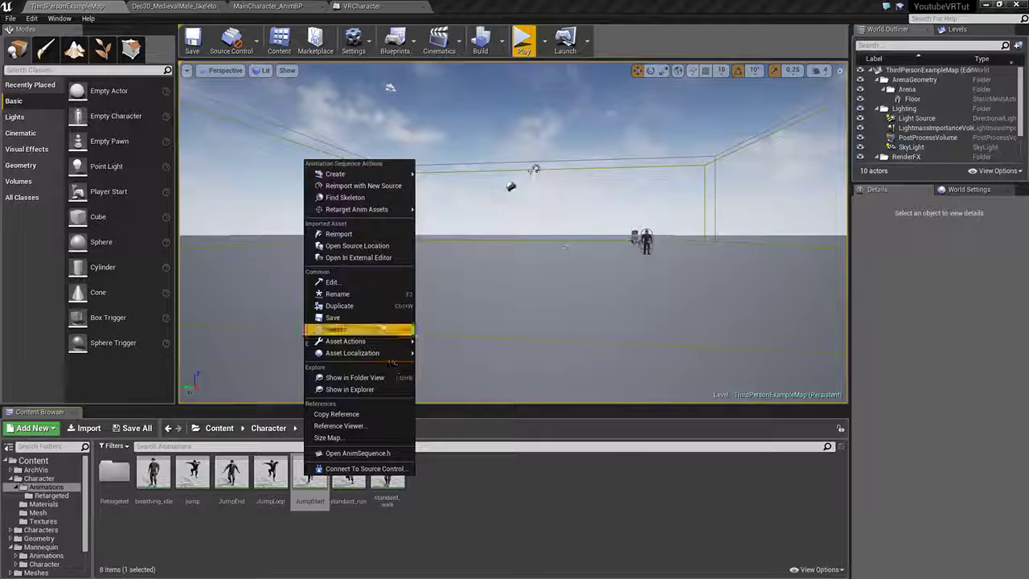
left_click(356, 329)
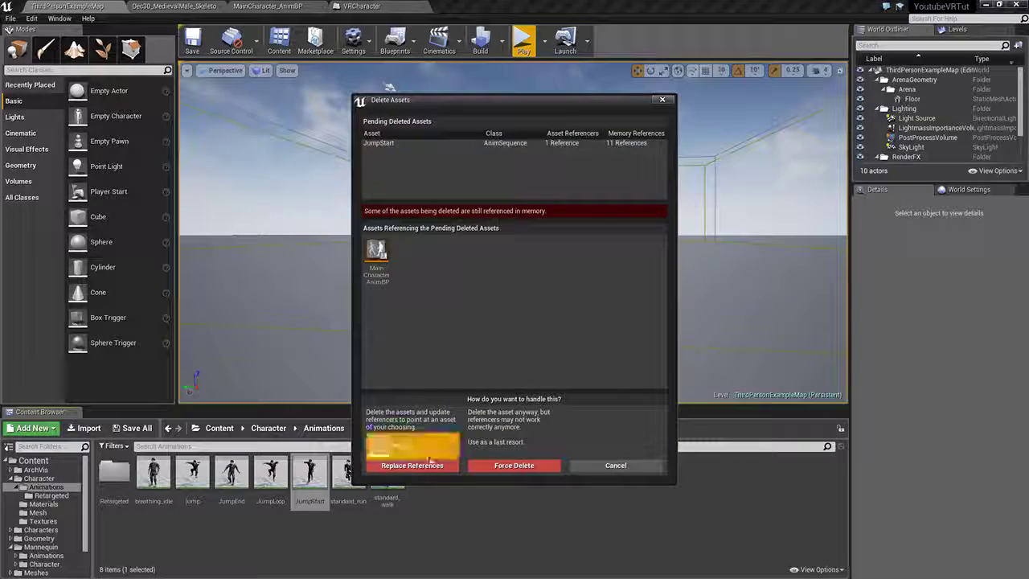
left_click(492, 467)
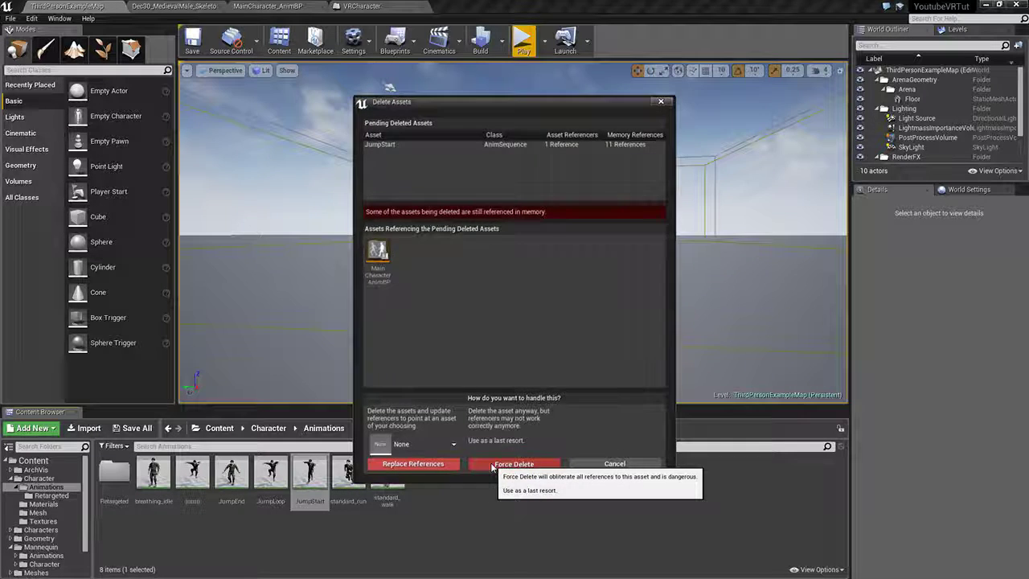
left_click(193, 476)
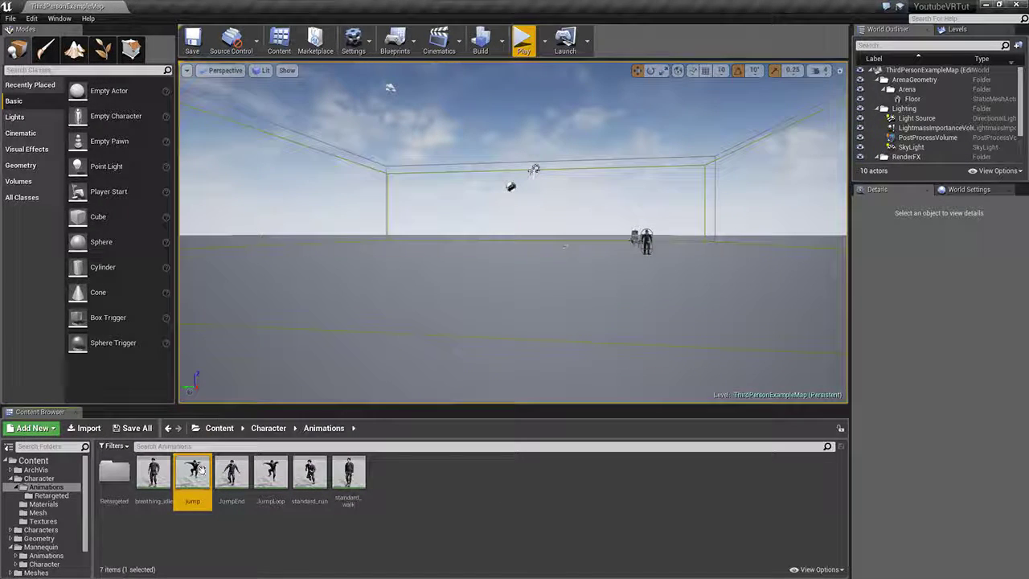
right_click(201, 471)
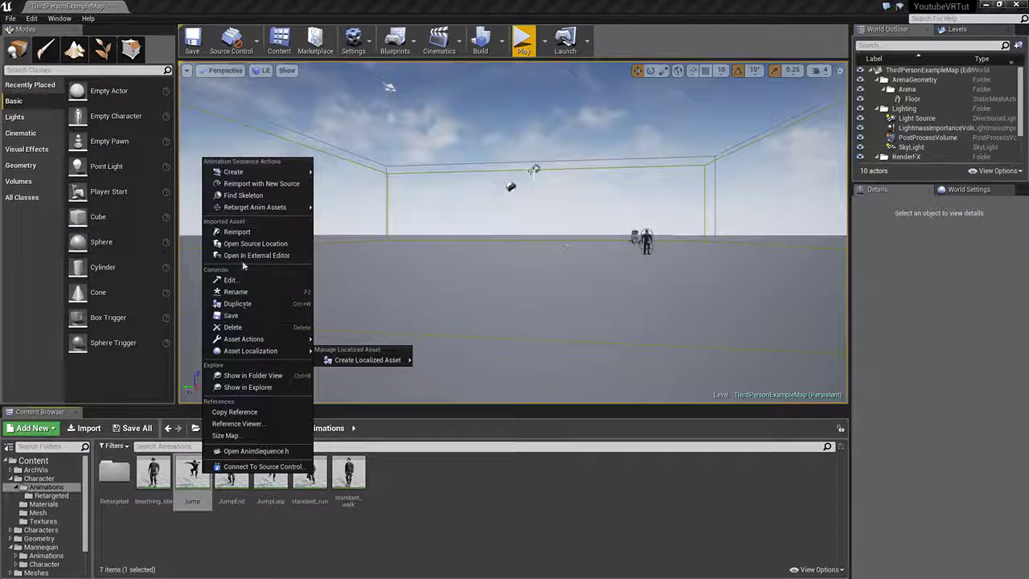
left_click(241, 328)
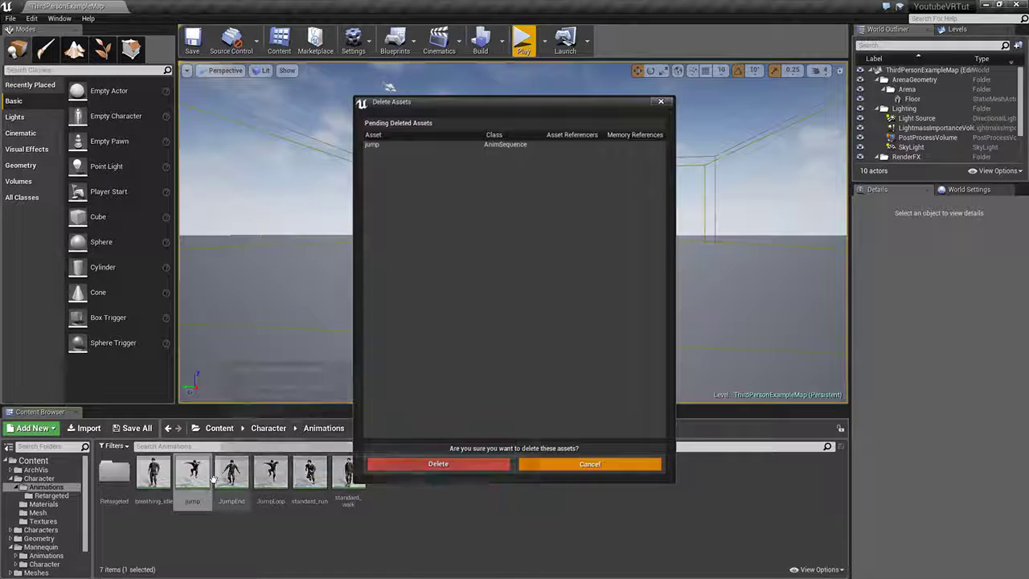
key("Escape")
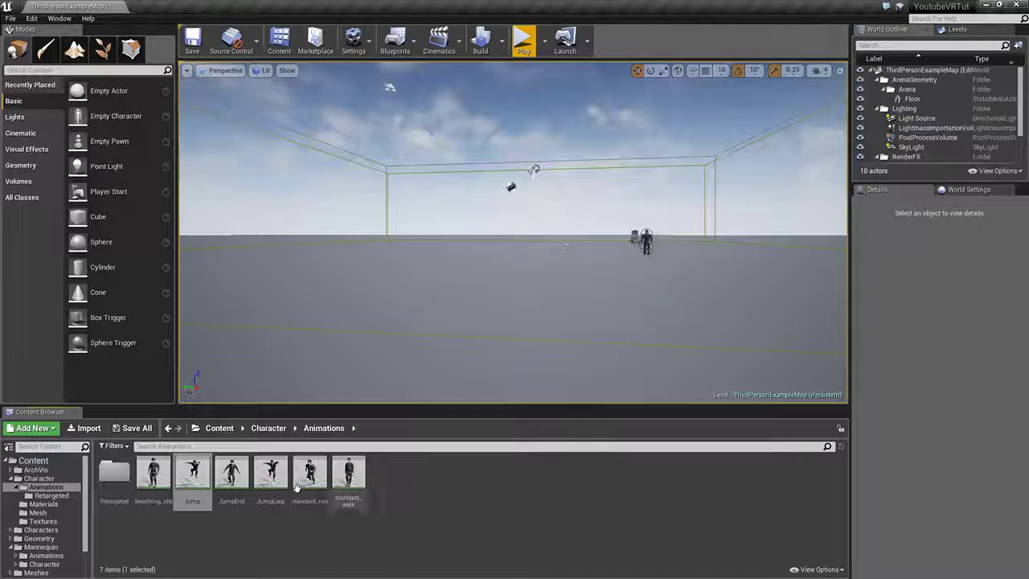
Step: Duplicate the jump animation as JumpStart in the Animations folder and save all modified assets
right_click(194, 470)
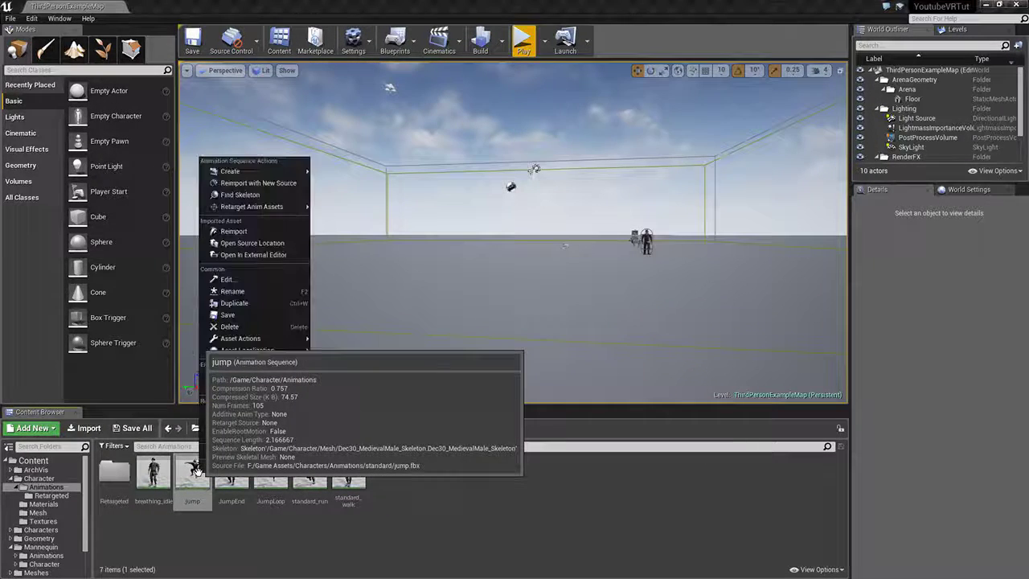
left_click(236, 304)
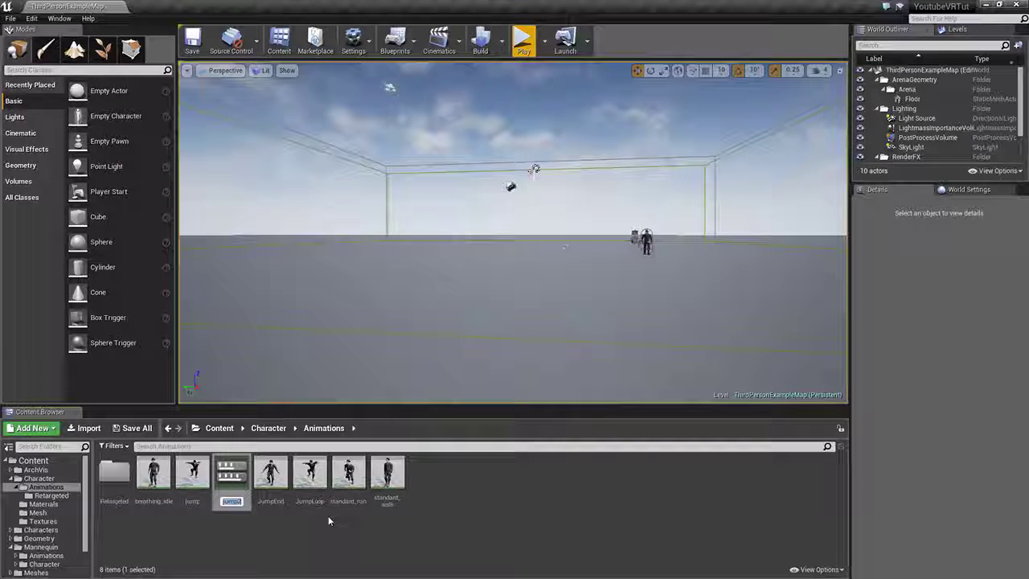
type("Jum")
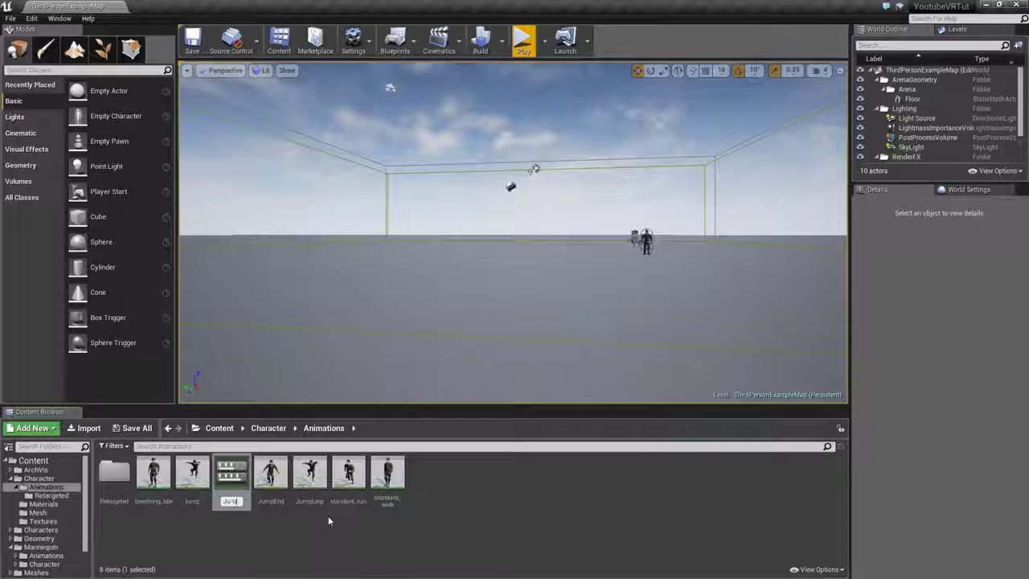
type("pStart")
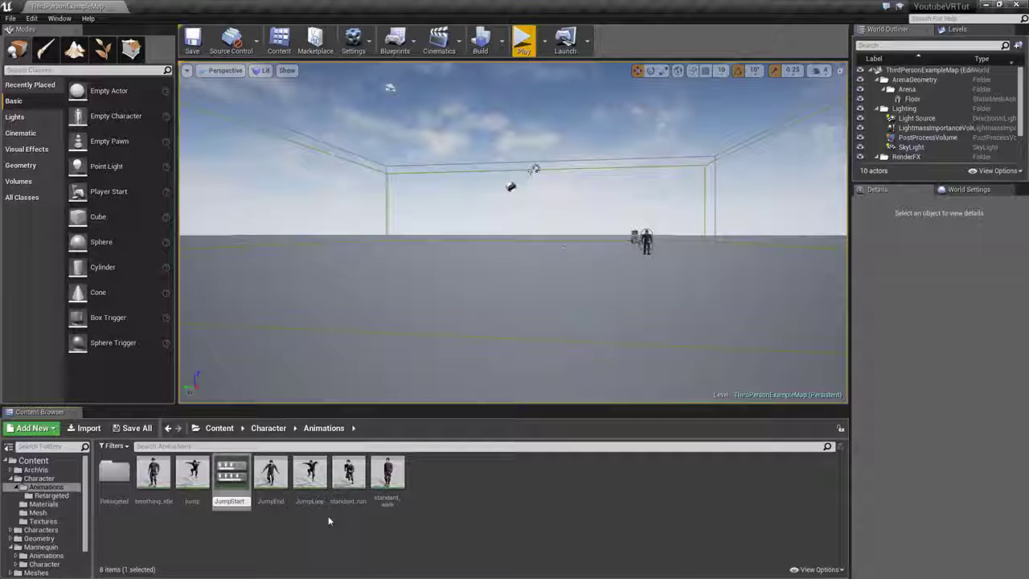
key("Return")
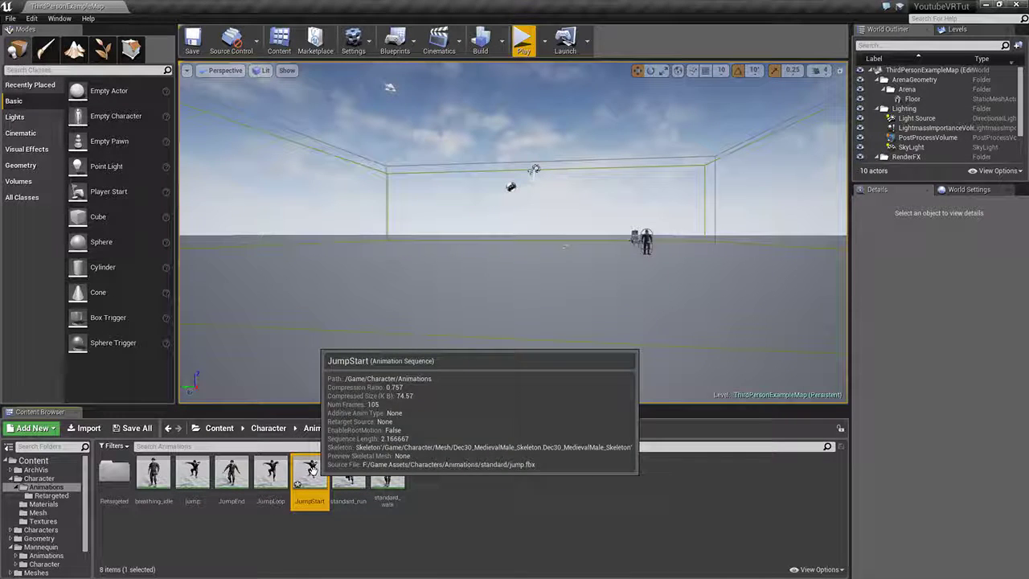
key("ctrl+shift+s")
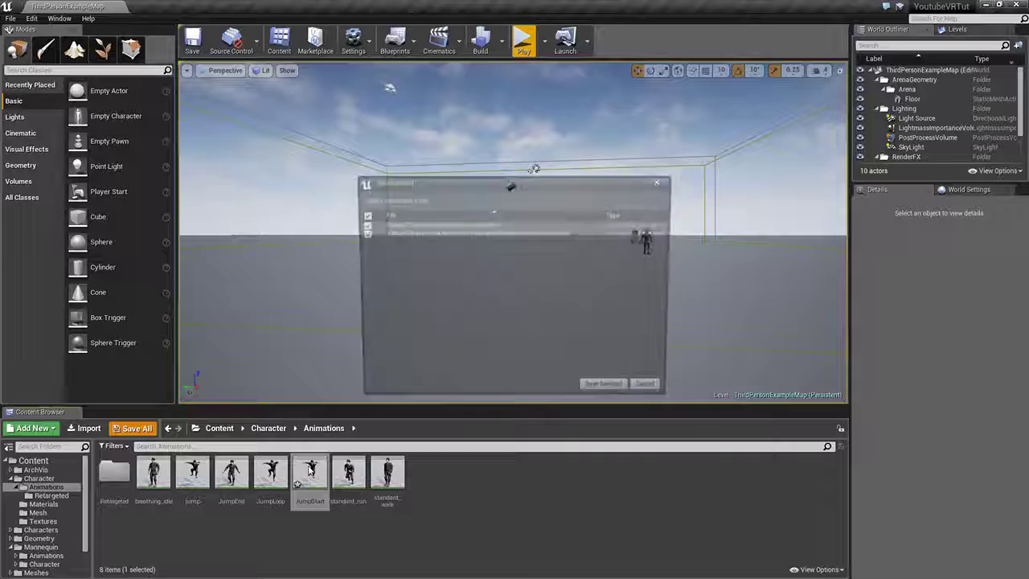
left_click(610, 392)
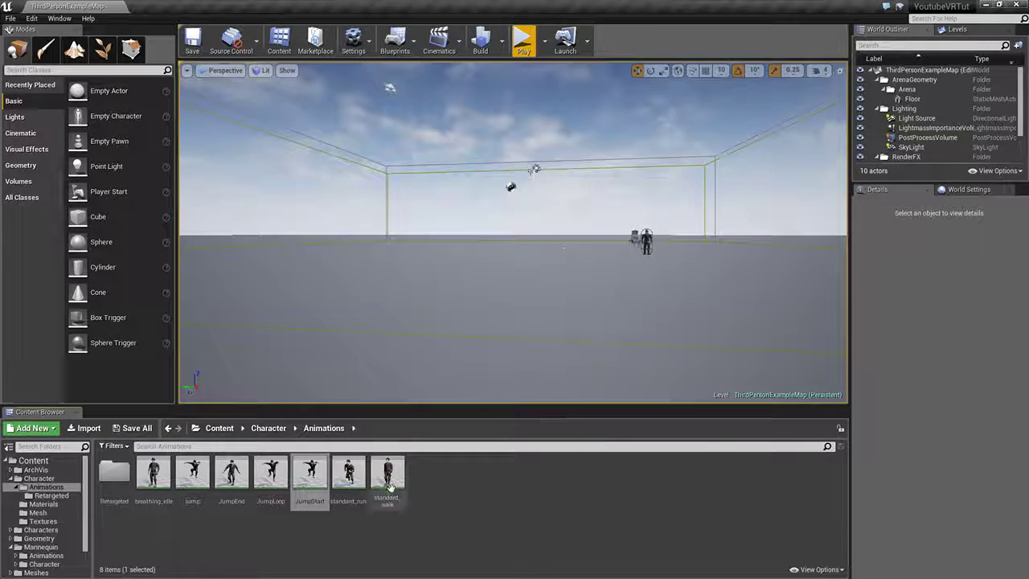
Step: Open the new JumpStart animation, pause it at the crouch before takeoff, and remove frames 0 to 31
double_click(309, 474)
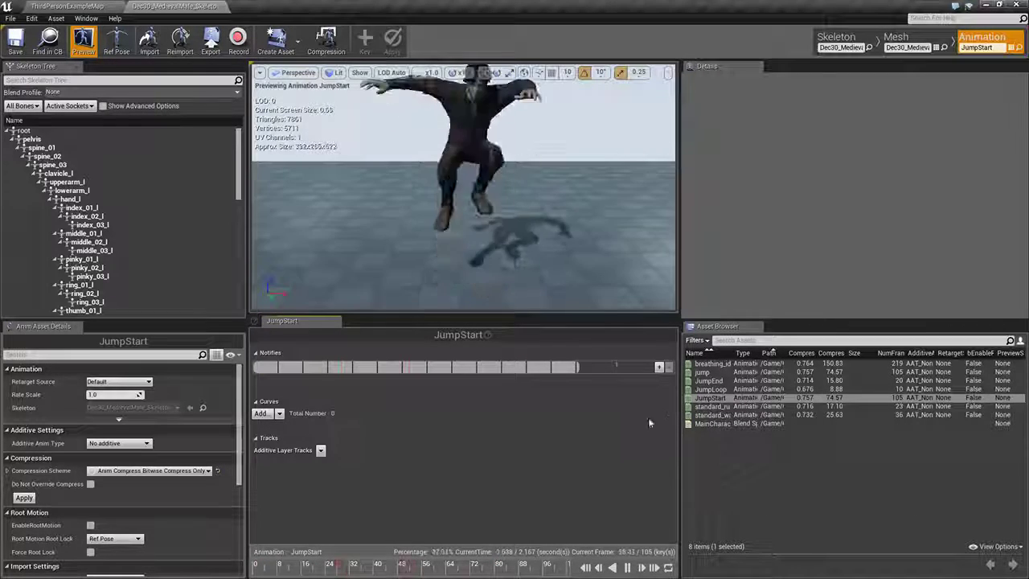
left_click(627, 567)
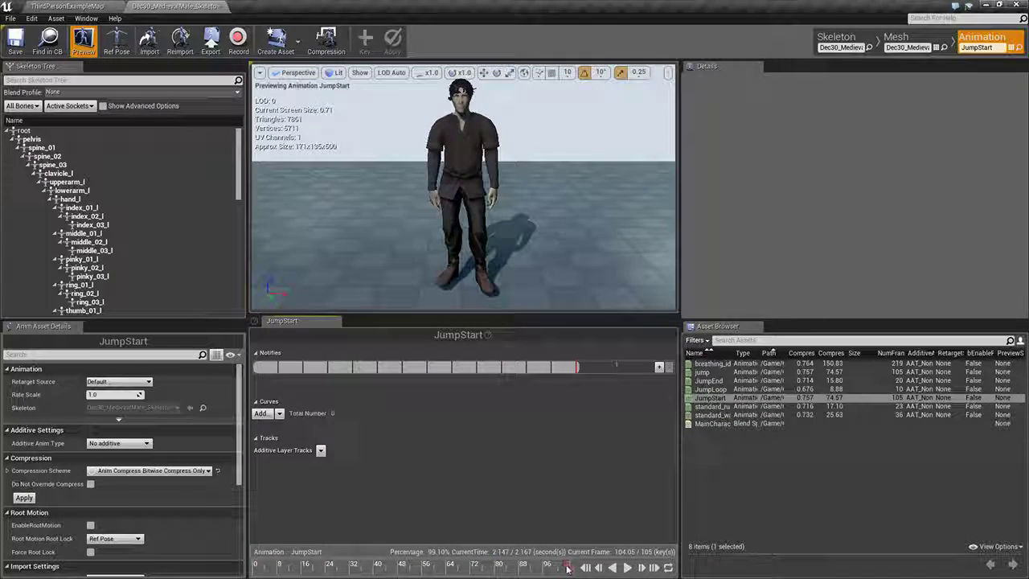
left_click_drag(567, 568, 348, 558)
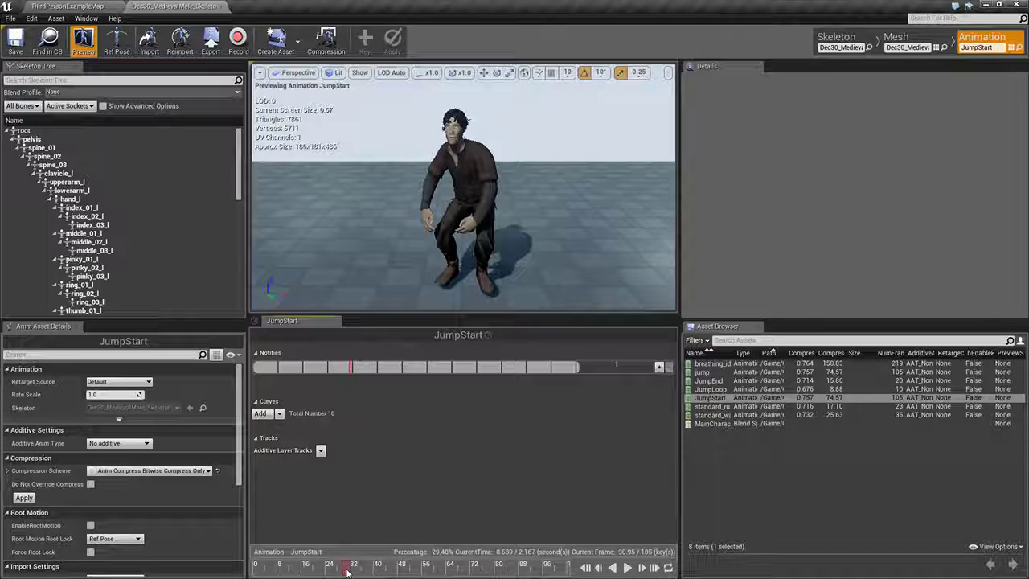
right_click(348, 564)
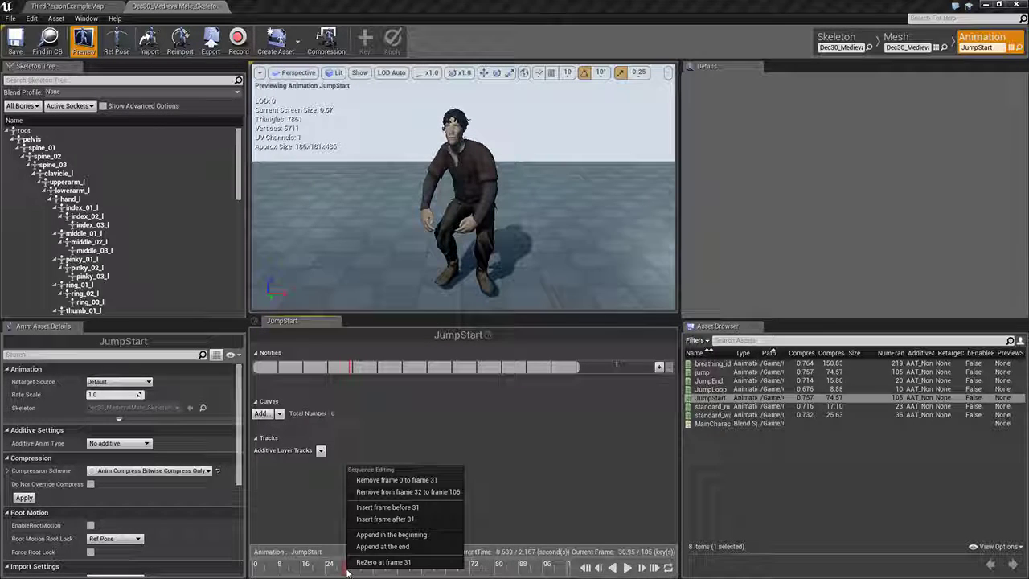
left_click(395, 480)
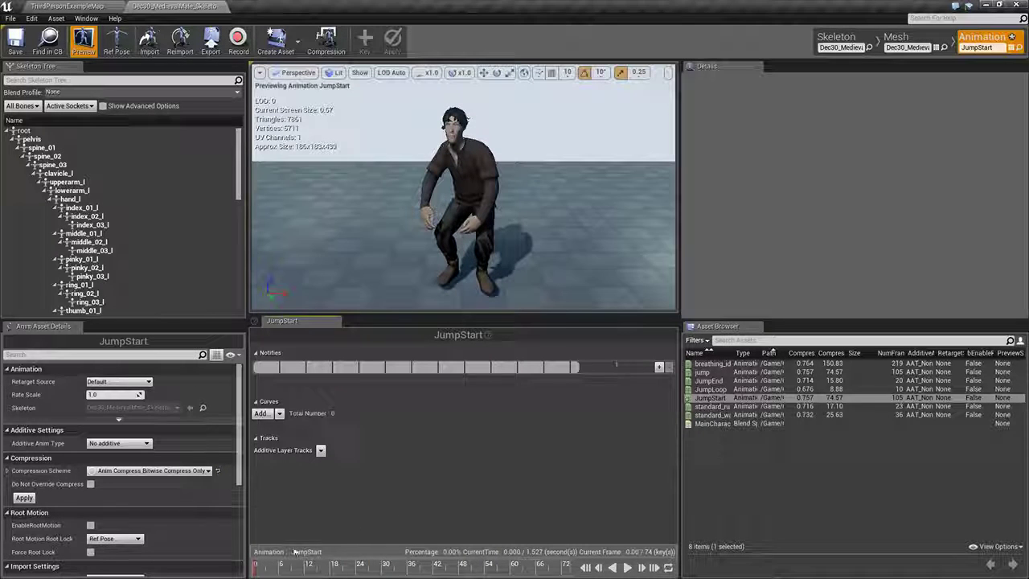
Step: Trim the end of JumpStart where the feet leave the ground by removing frames 29 to 74
left_click_drag(255, 567, 375, 569)
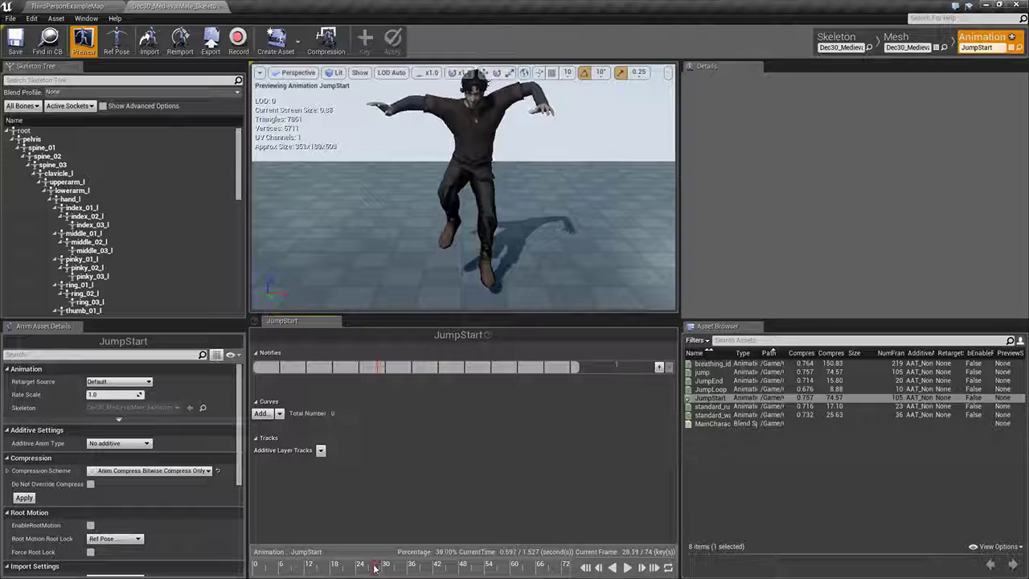
left_click(374, 568)
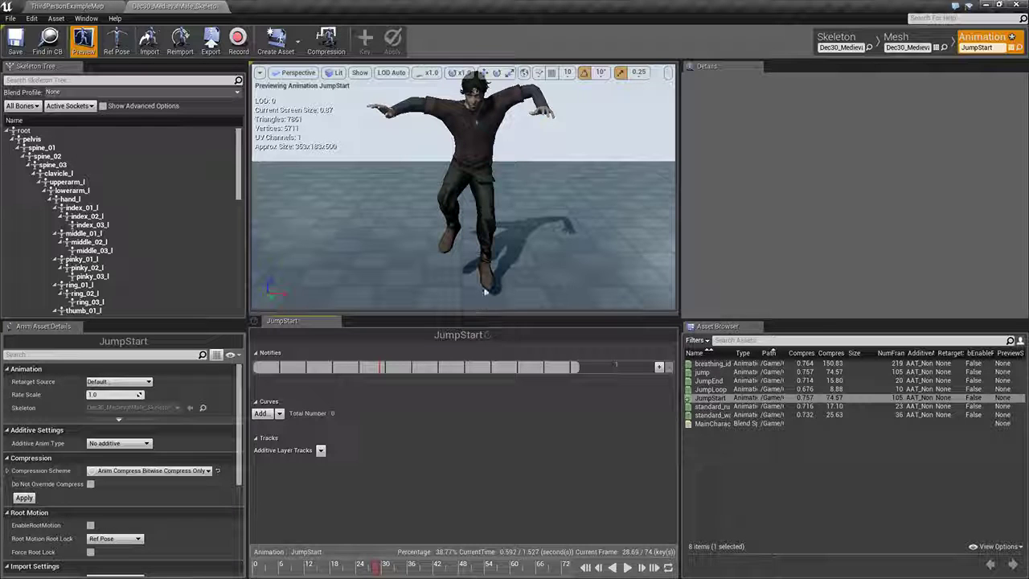
right_click(378, 565)
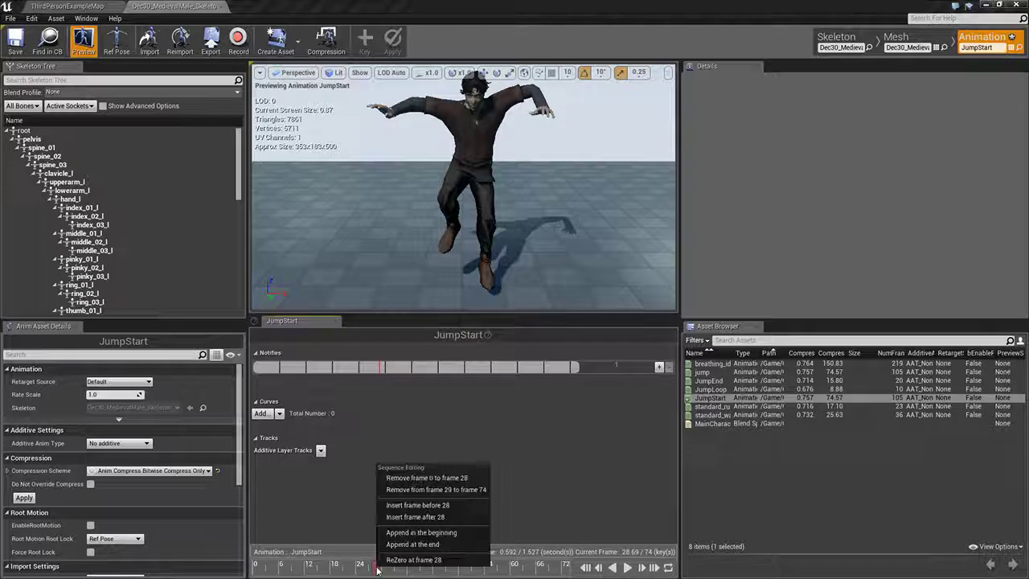
left_click(412, 489)
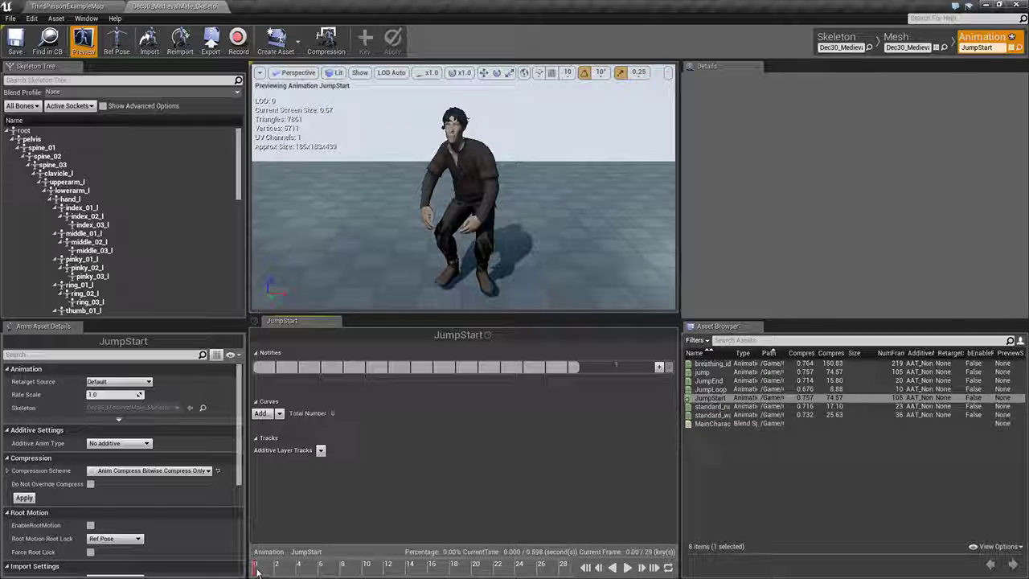
Step: Scrub through the trimmed JumpStart and then the JumpLoop animation to compare where their poses meet
left_click_drag(256, 569, 572, 570)
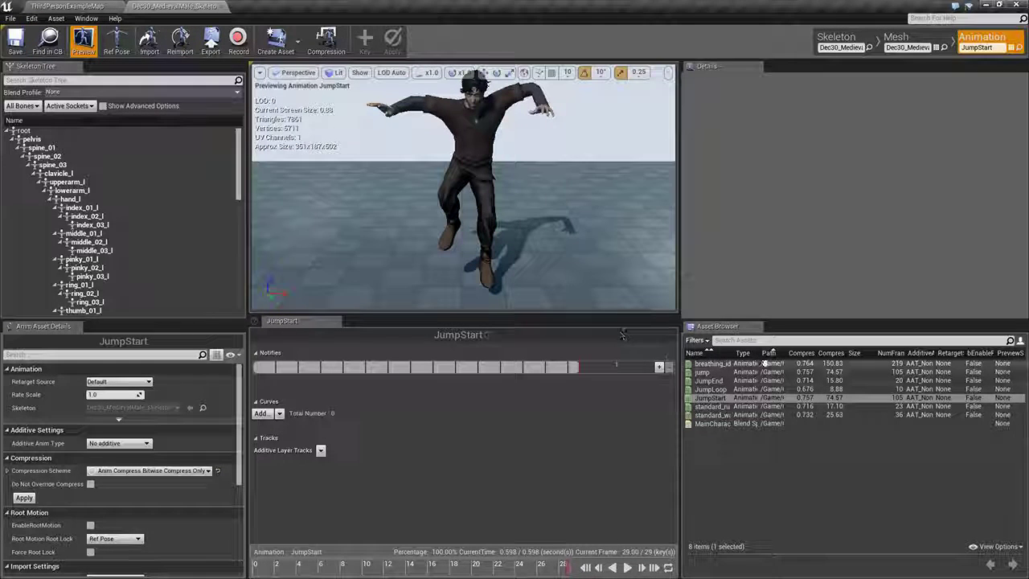
double_click(725, 389)
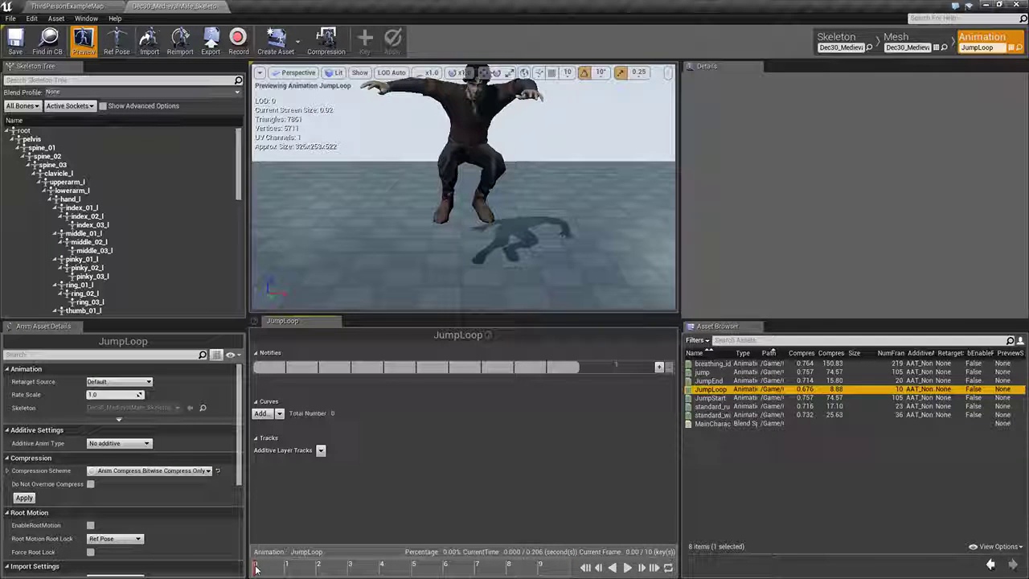
left_click_drag(256, 569, 559, 569)
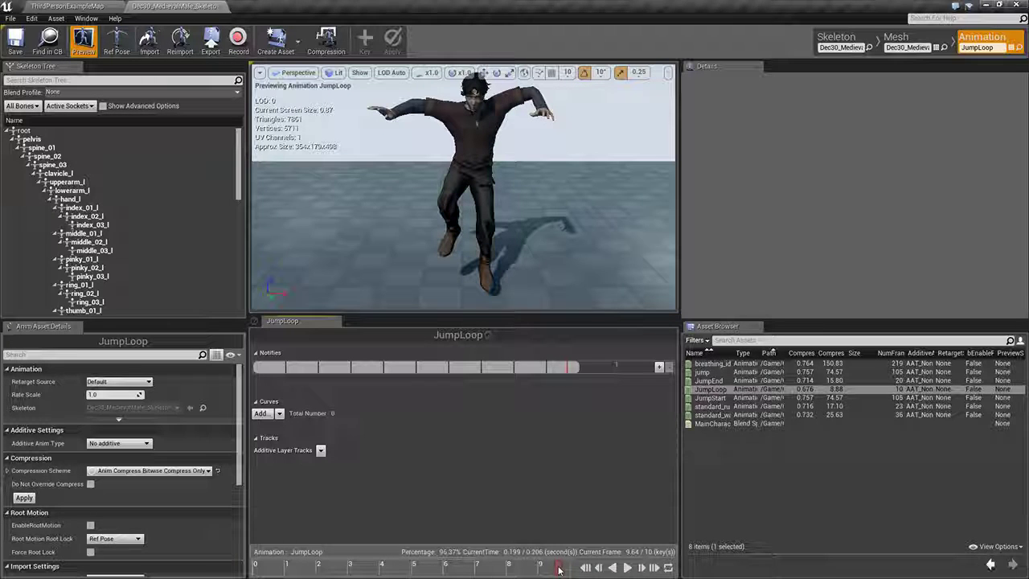
Step: Scrub JumpLoop to frame 9 near its end and remove frames 0 to 8
left_click_drag(559, 570, 566, 570)
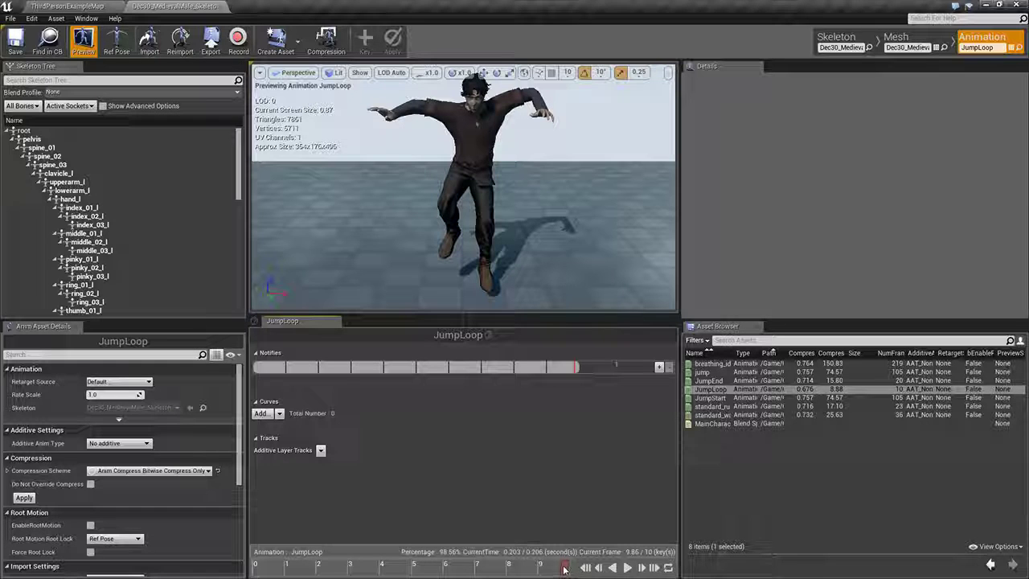
mouse_move(562, 568)
left_mouse_down()
mouse_move(520, 568)
mouse_move(564, 569)
left_mouse_up()
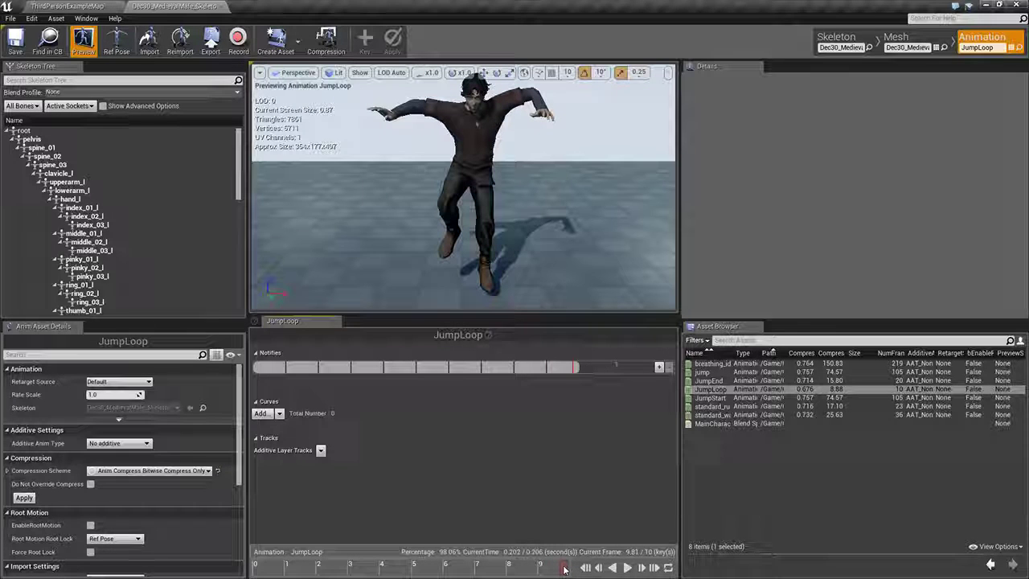
right_click(564, 569)
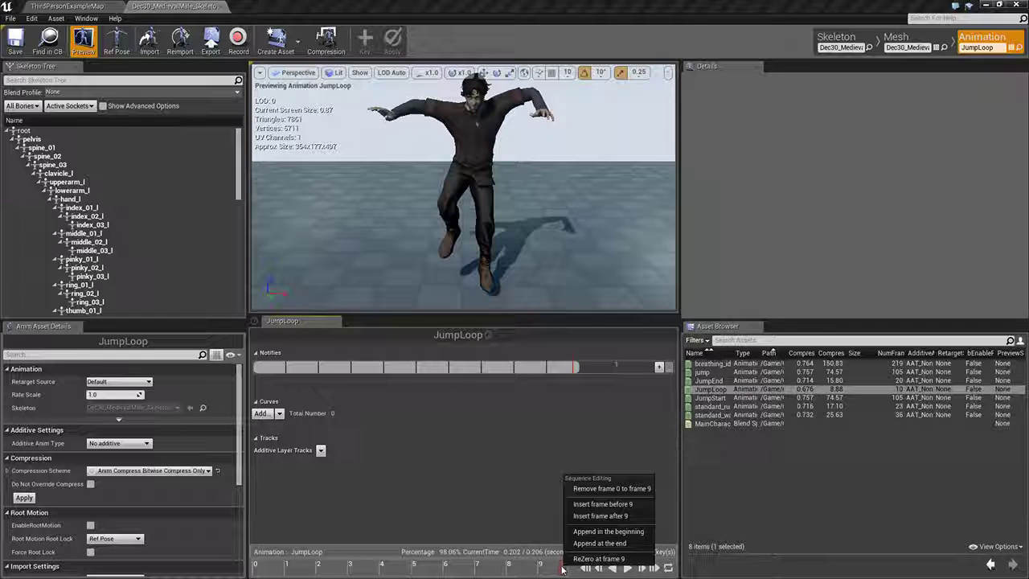
key("Escape")
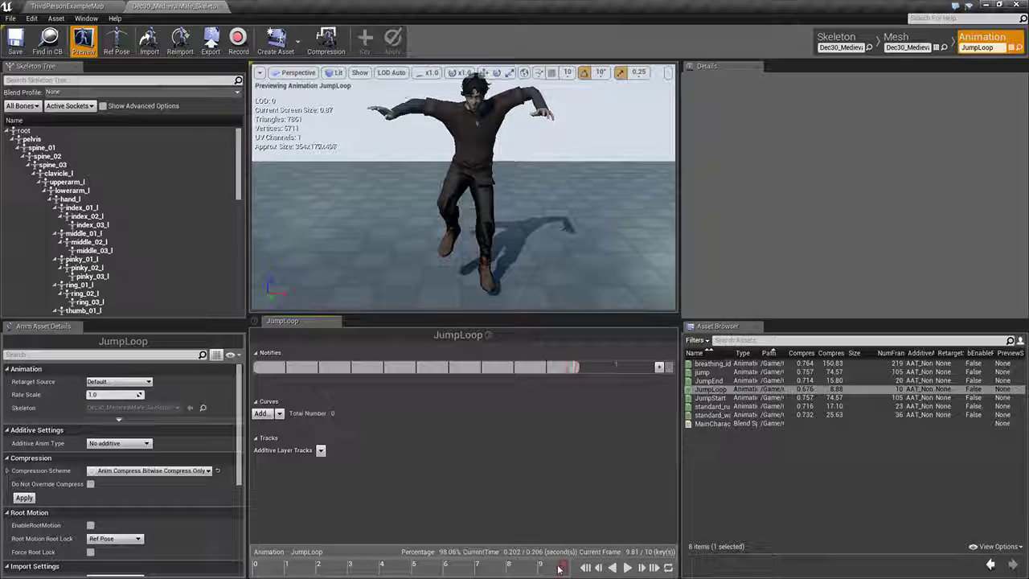
left_click_drag(556, 568, 539, 568)
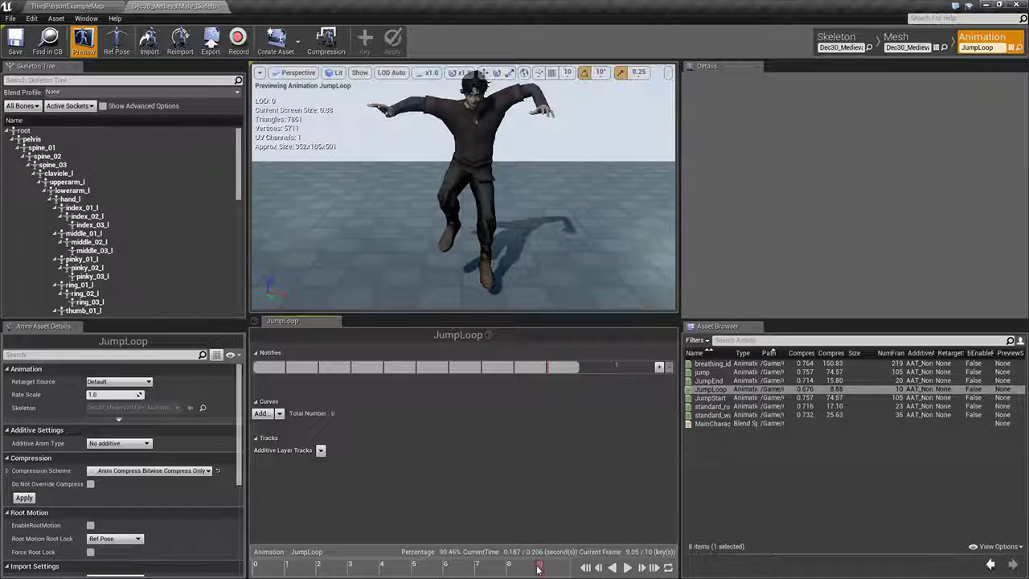
right_click(538, 568)
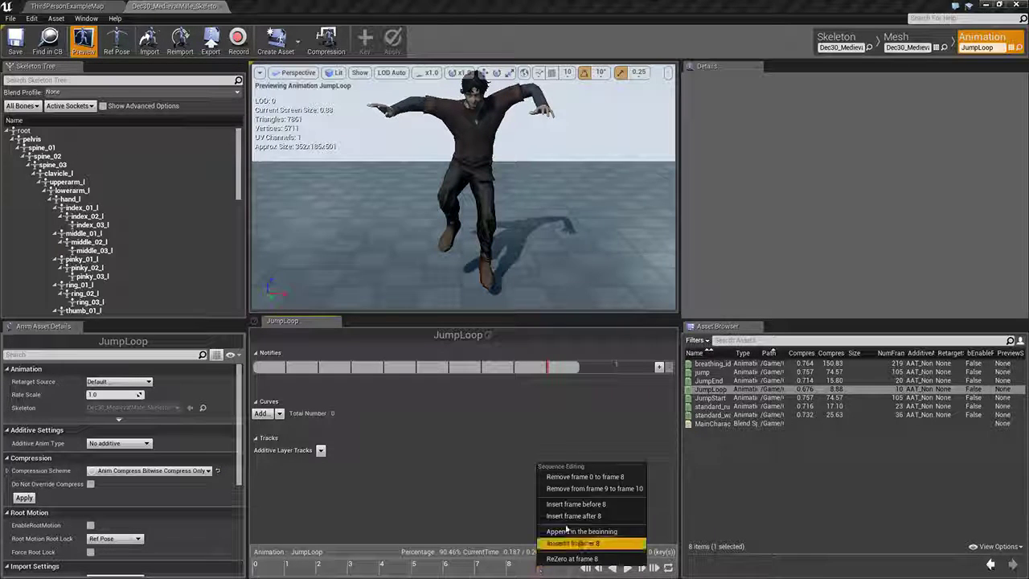
left_click(576, 479)
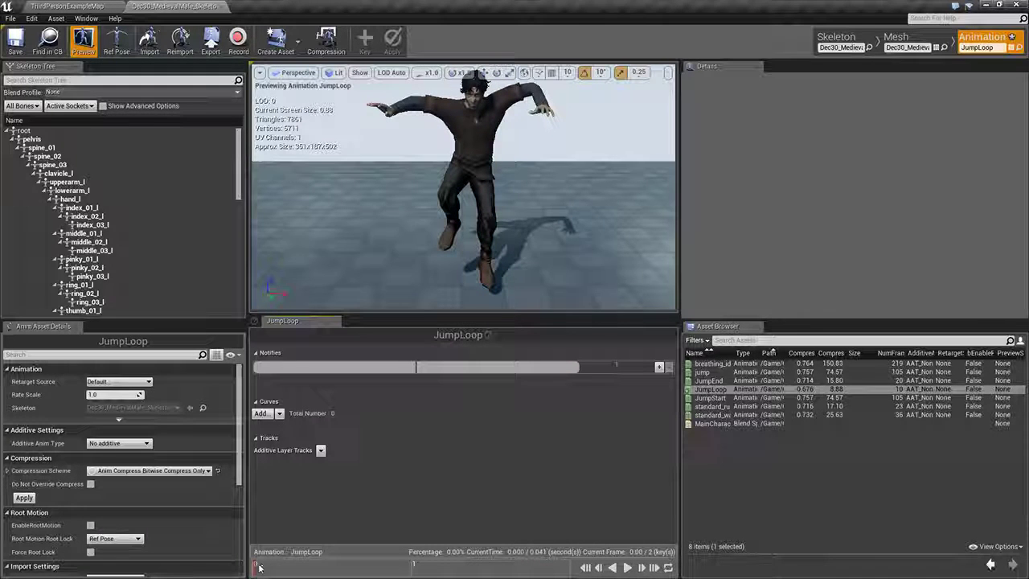
Step: Remove frames 0 to 1 from the shortened JumpLoop and scrub through the remaining pose
left_click_drag(259, 567, 580, 571)
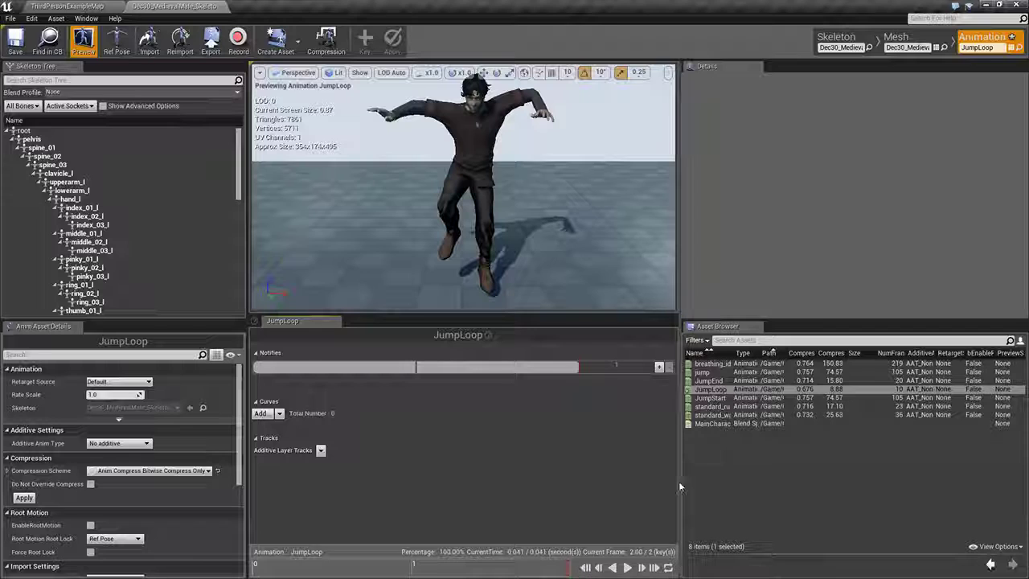
mouse_move(710, 389)
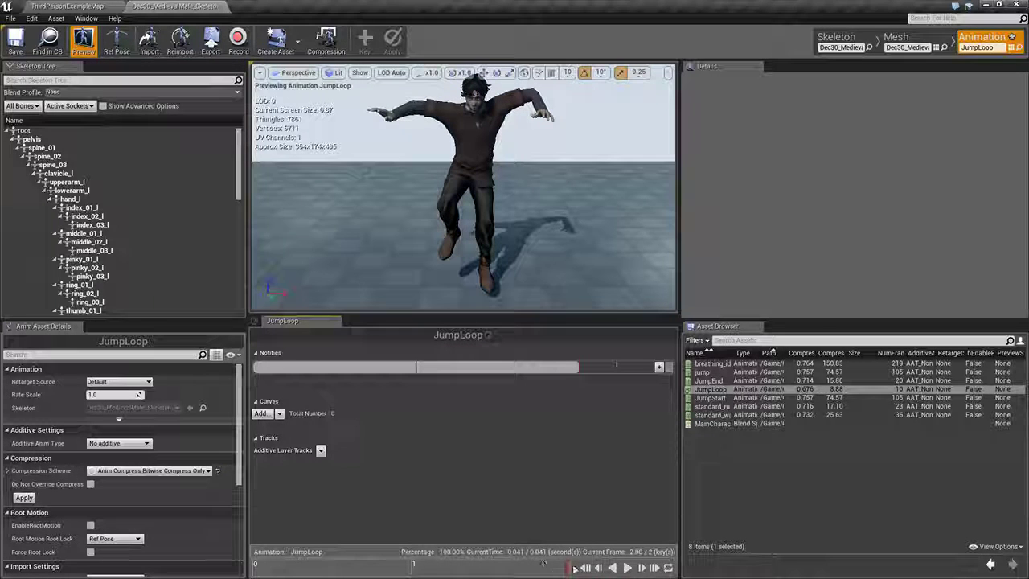
left_click_drag(572, 568, 412, 567)
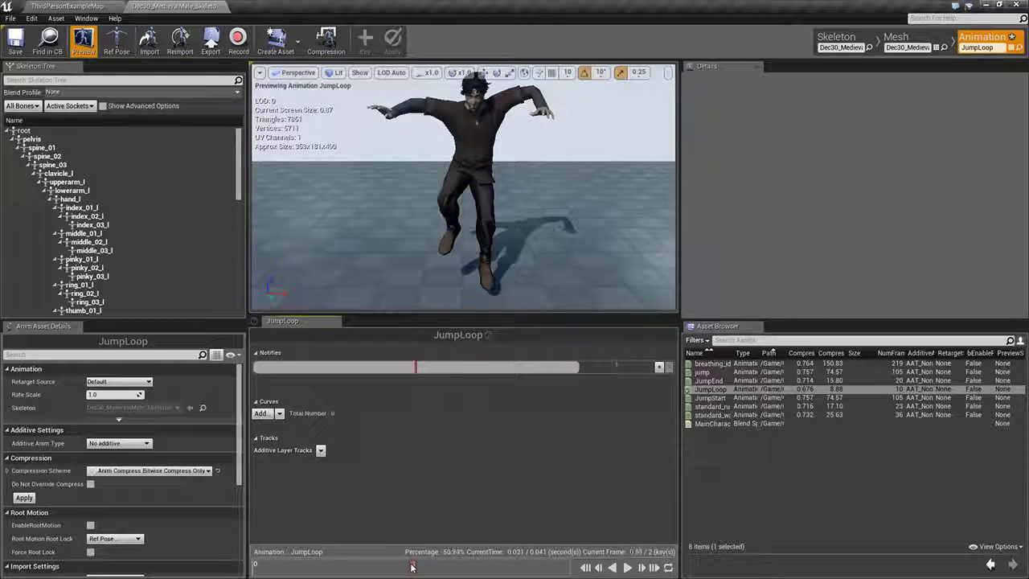
right_click(416, 567)
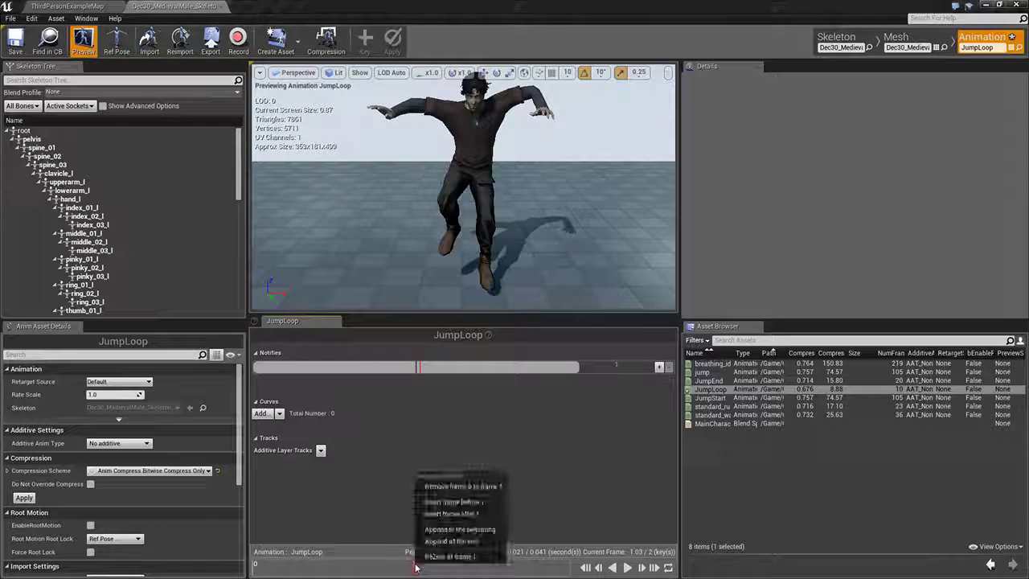
left_click(454, 486)
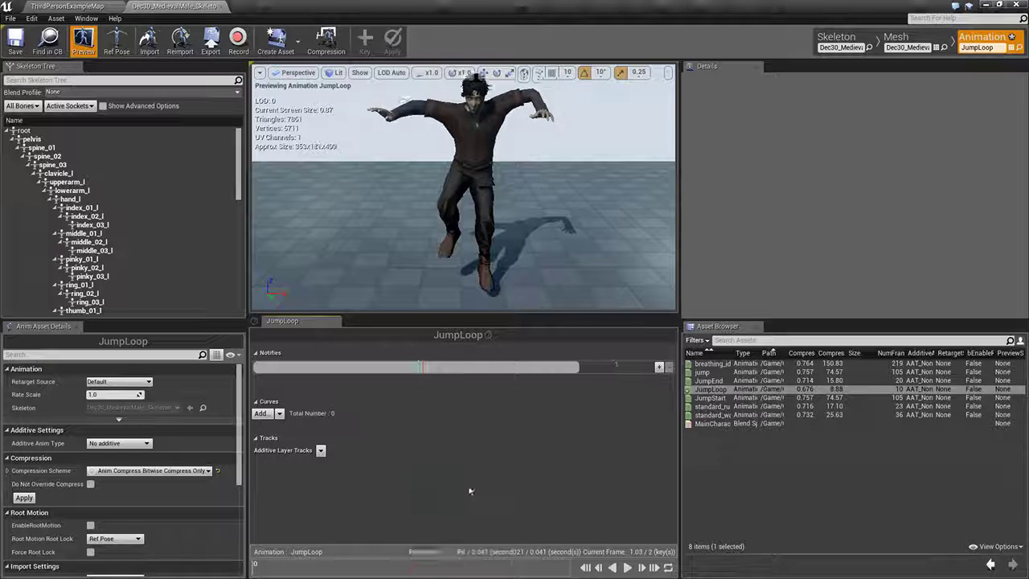
left_click_drag(255, 566, 572, 567)
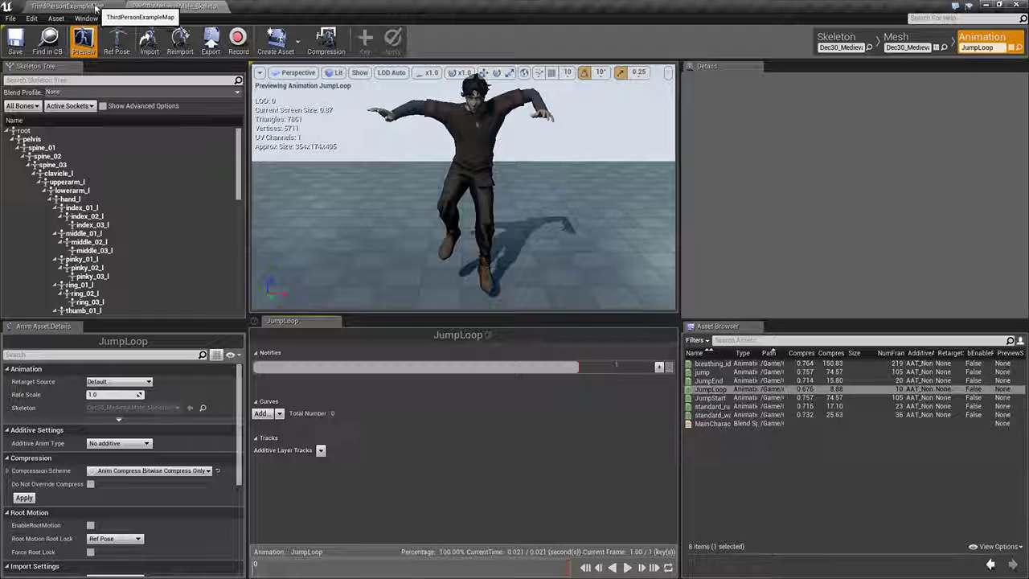
Step: Close the animation editor and open the JumpStart state in MainCharacter_AnimBP from the Retargeted folder
left_click(179, 6)
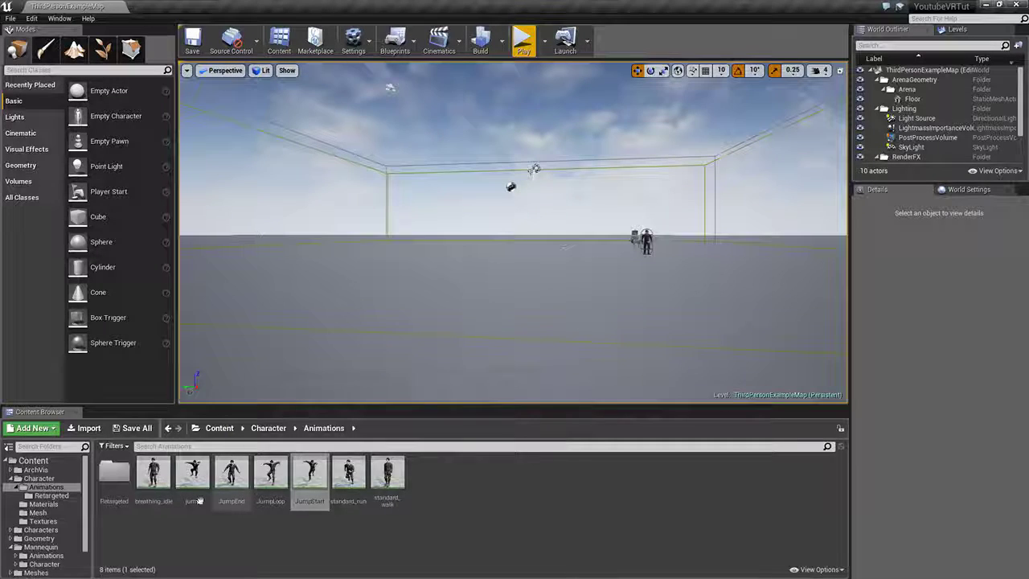
left_click(72, 497)
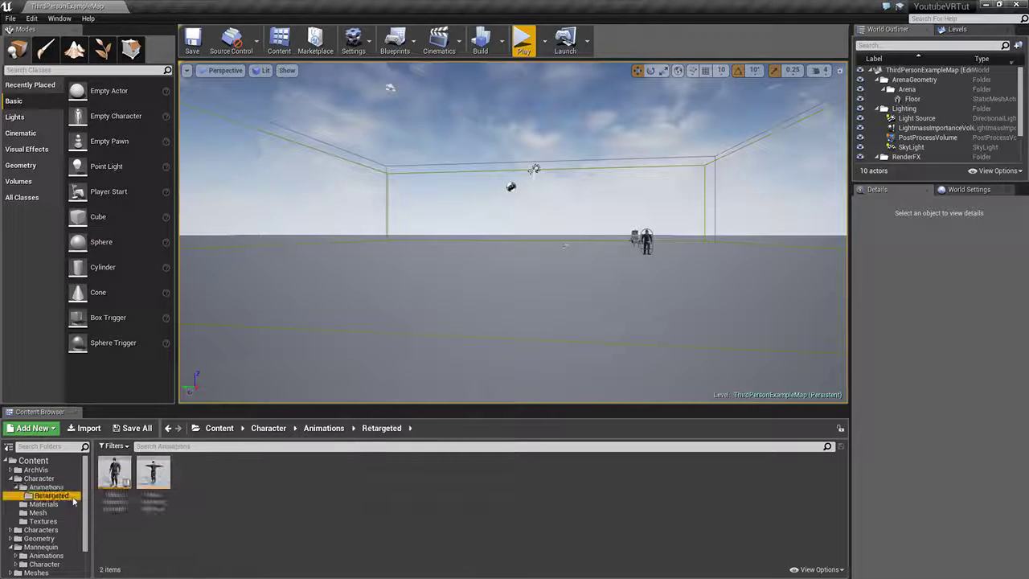
double_click(115, 474)
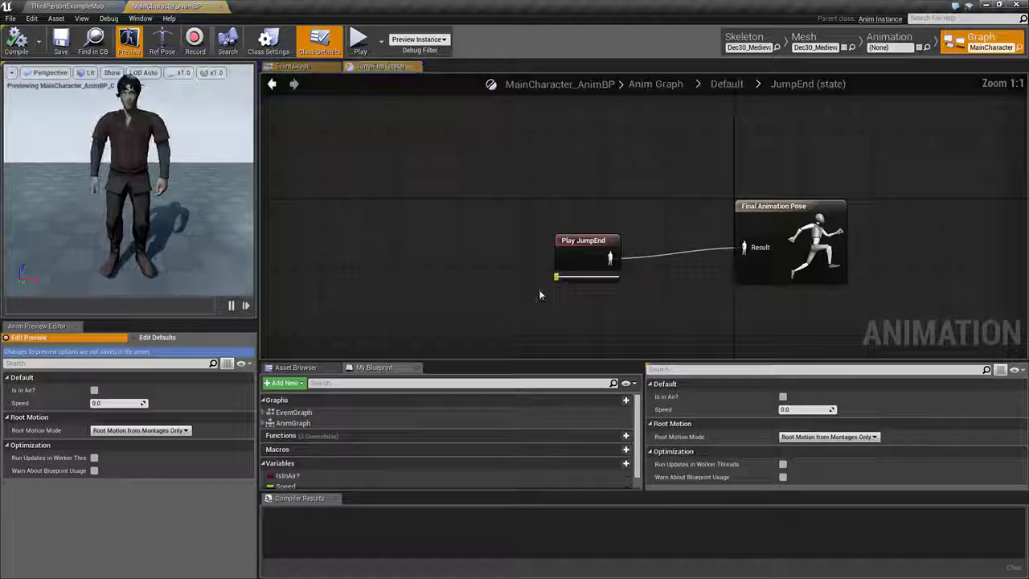
left_click(727, 83)
double_click(759, 138)
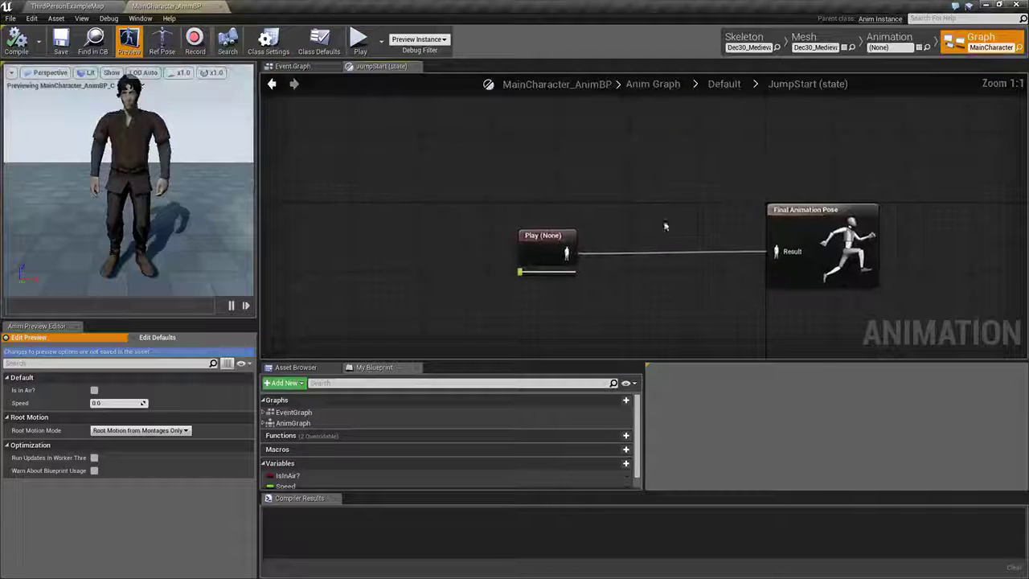
Step: Assign the JumpStart sequence to the state's empty Play node and compile the animation blueprint
left_click(545, 241)
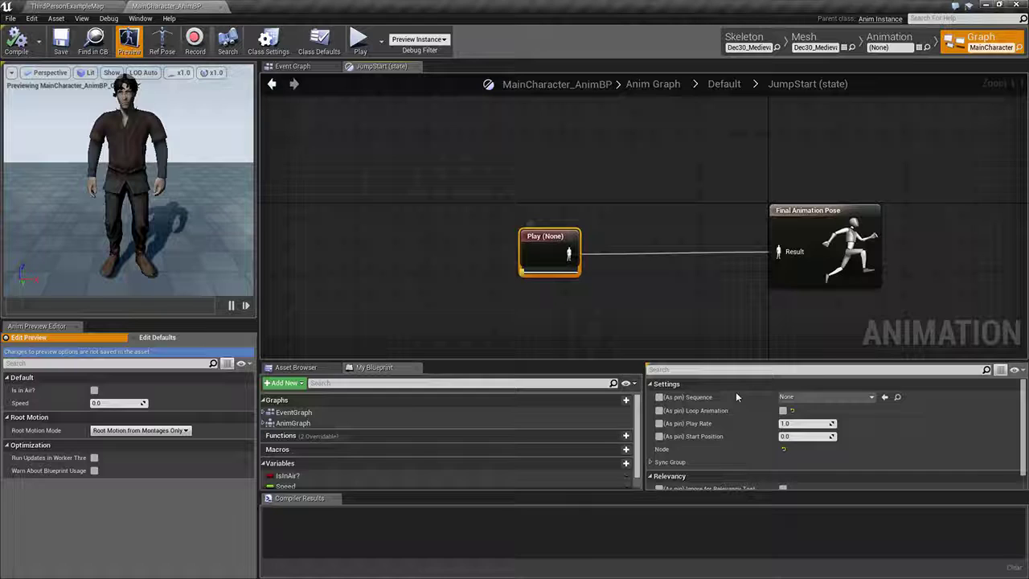
left_click(789, 397)
left_click(847, 293)
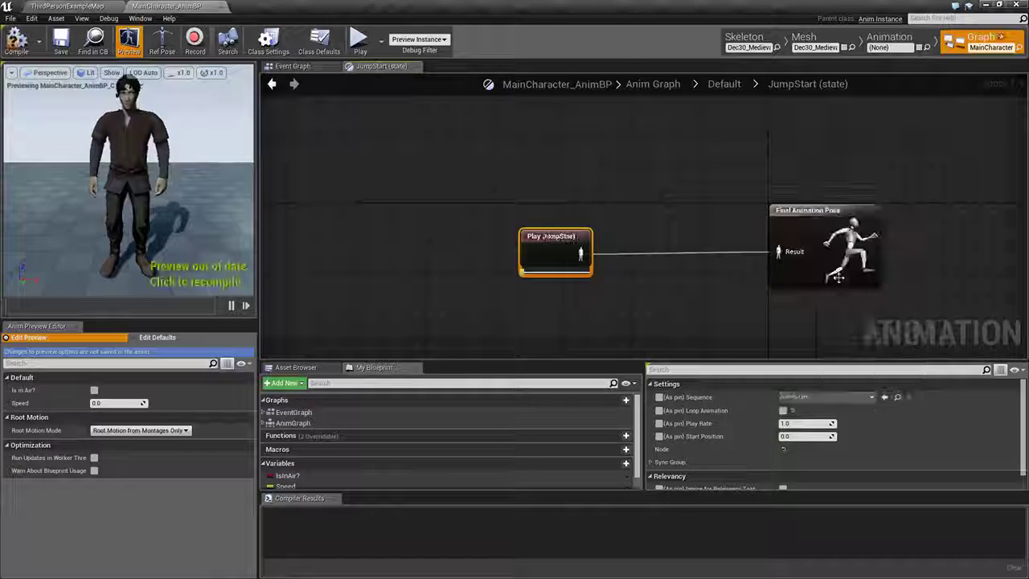
left_click(16, 40)
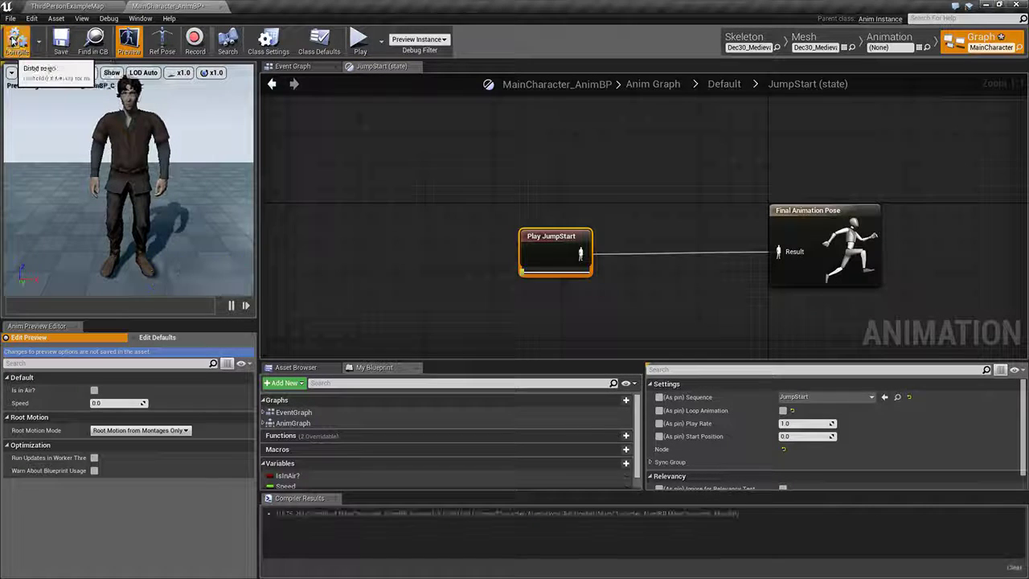
Step: Play the ThirdPersonExampleMap level and test jumping while standing and running, and end the play session
left_click(63, 7)
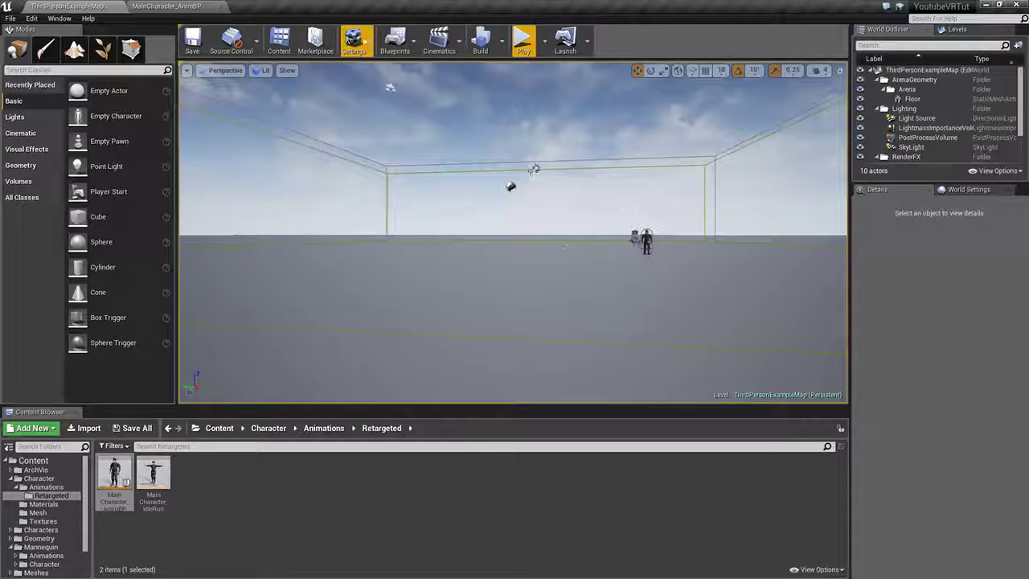
left_click(523, 41)
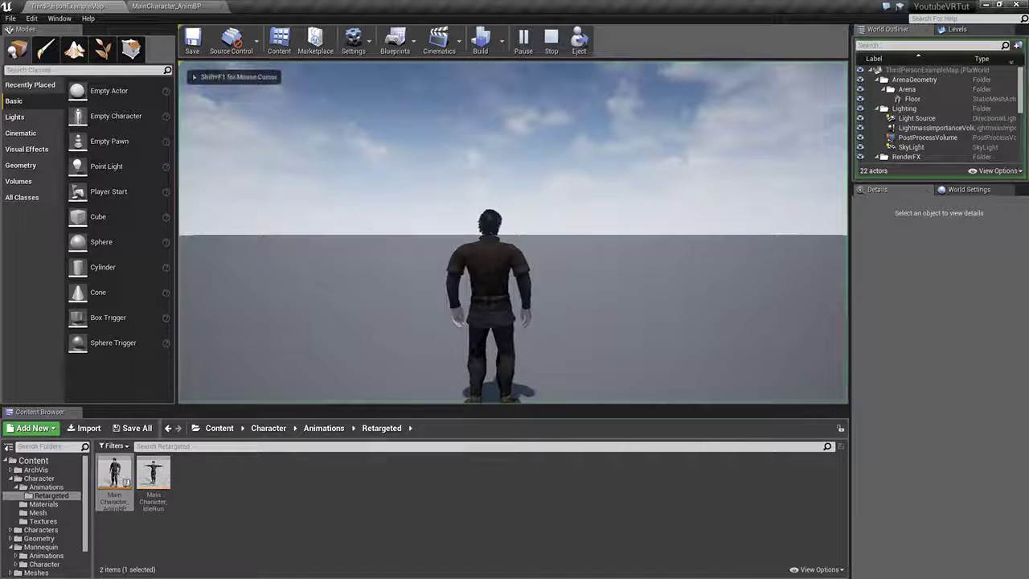
key("space")
key("w")
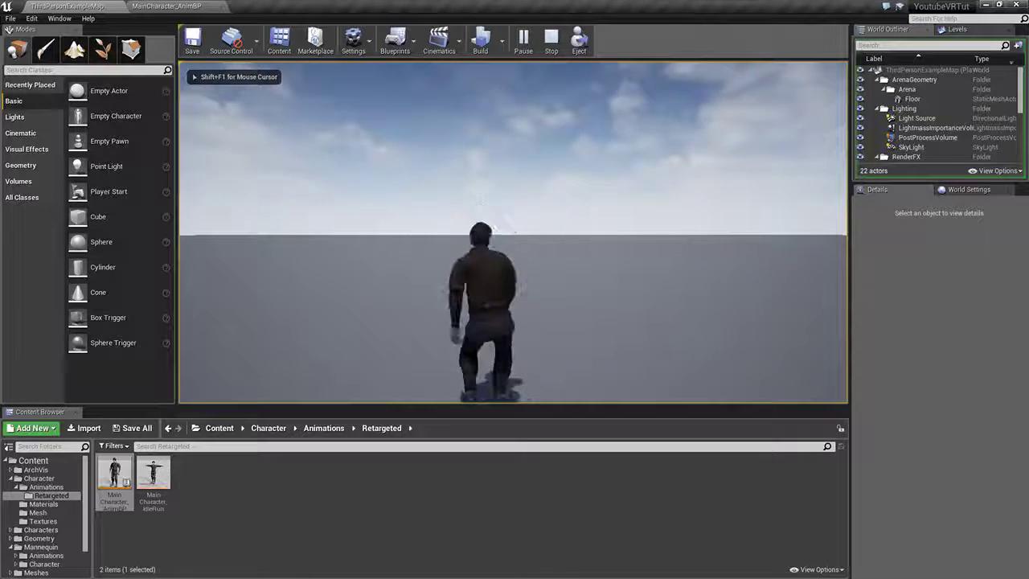
key("space")
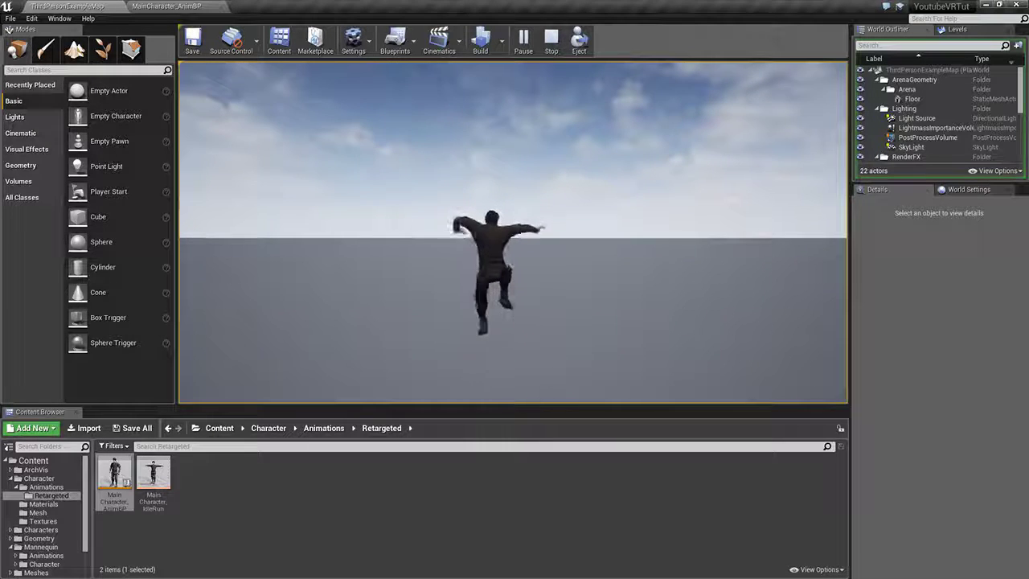
key("space")
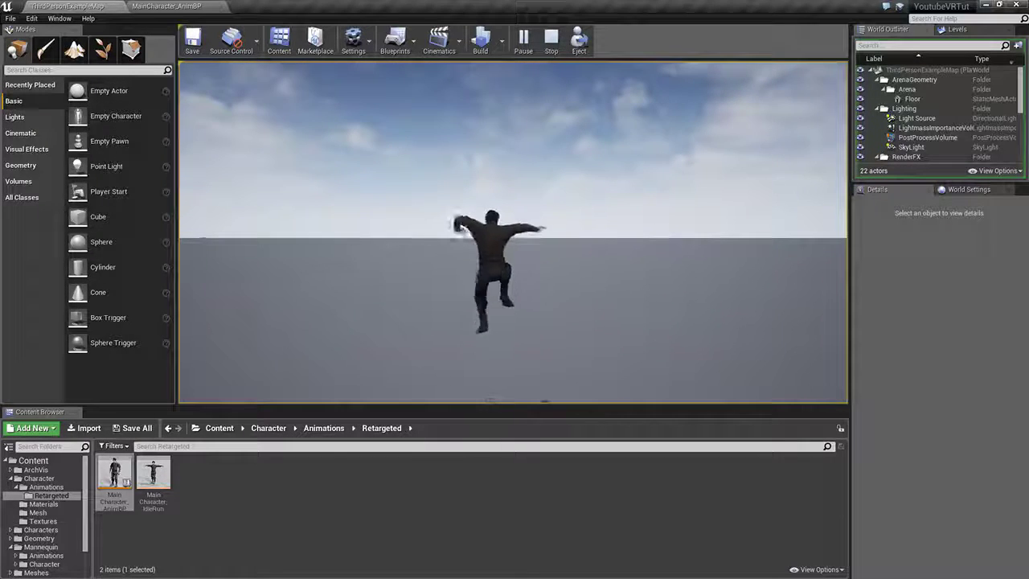
key("space")
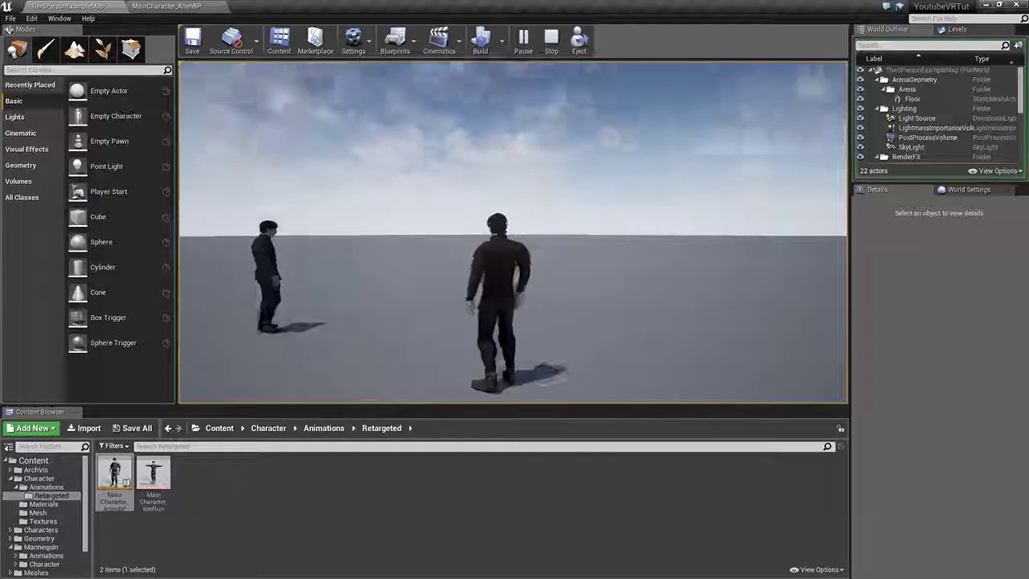
key("w")
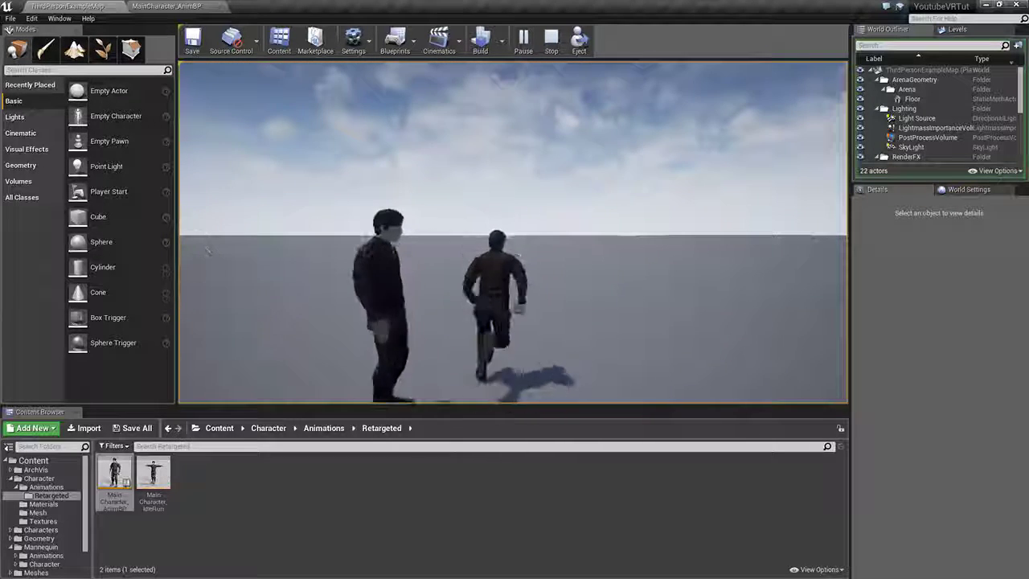
key("space")
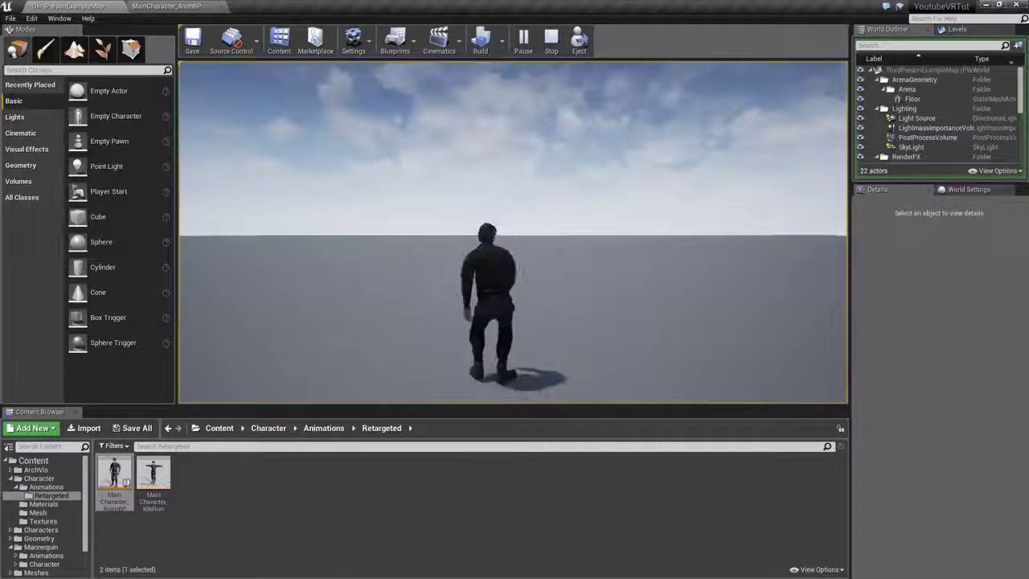
key("w")
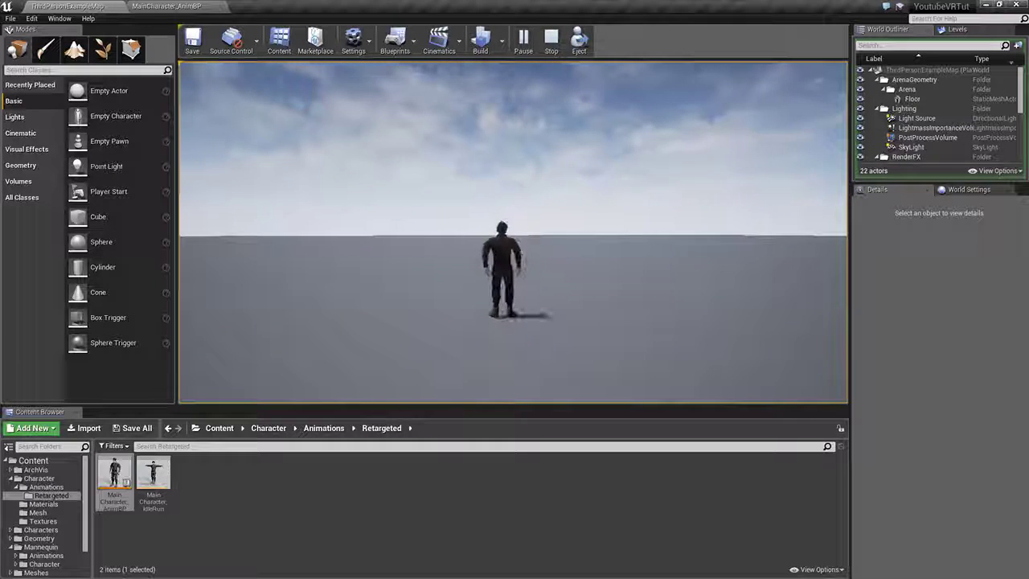
key("space")
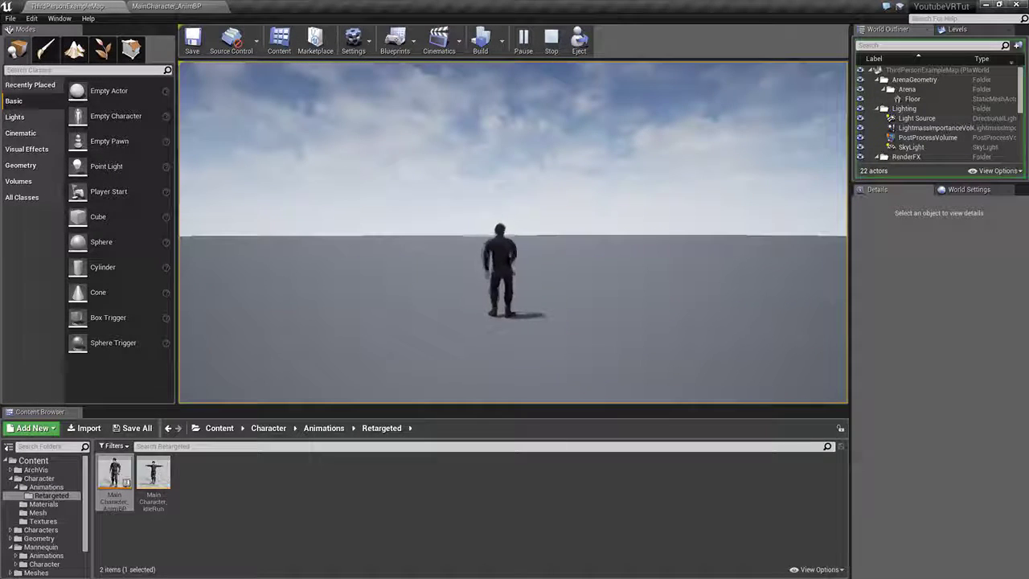
key("Escape")
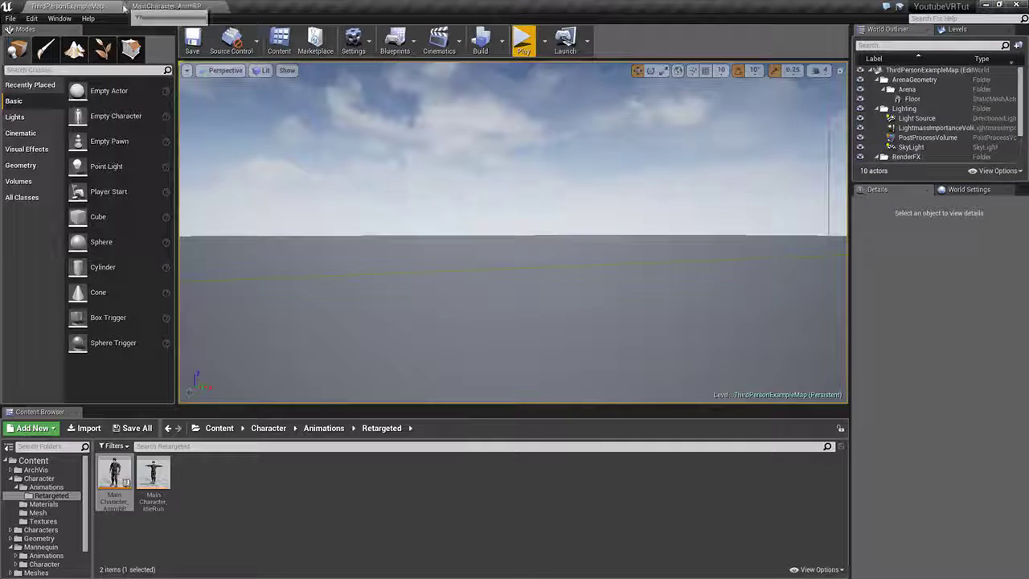
Step: Close the animation blueprint, open the VRCharacter blueprint from the Character folder, and select its CharacterMovement component
left_click(208, 7)
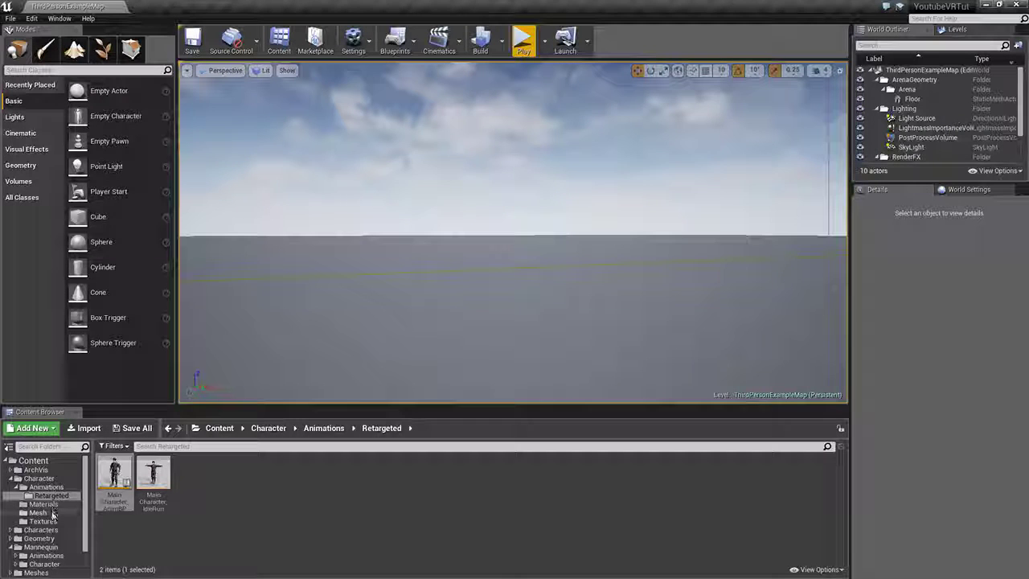
left_click(53, 514)
left_click(51, 480)
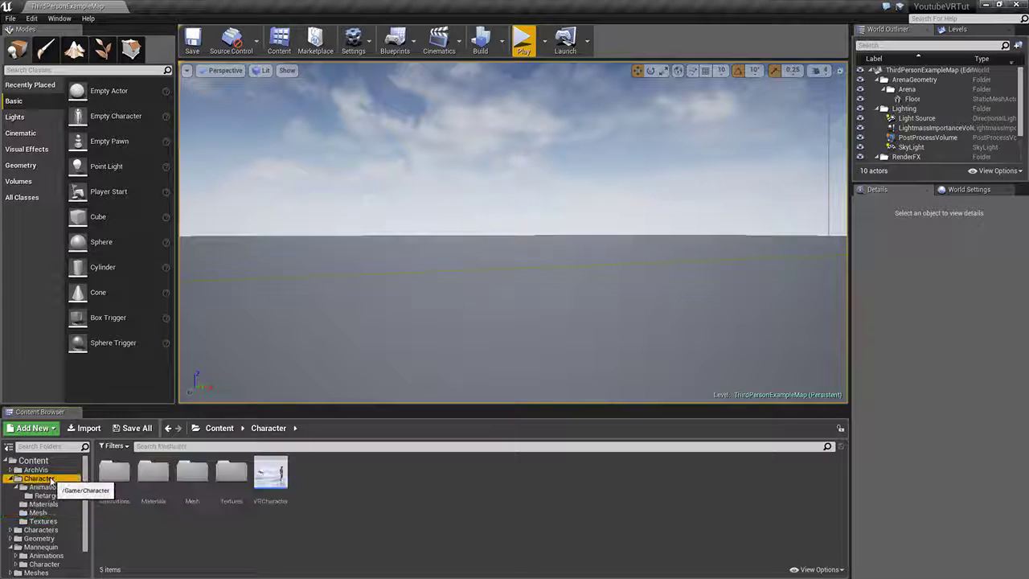
double_click(269, 472)
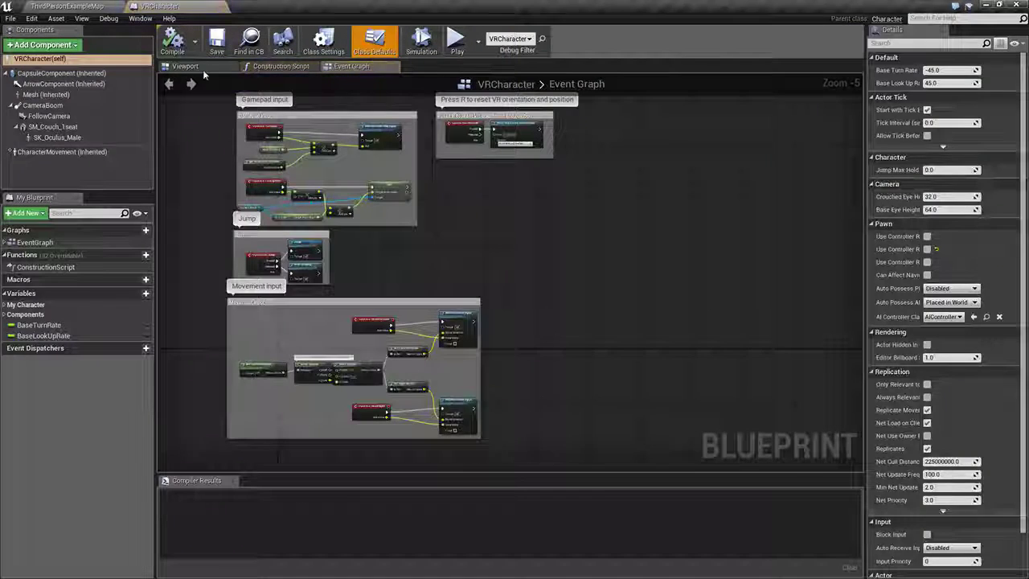
left_click(56, 152)
left_click_drag(57, 152, 138, 172)
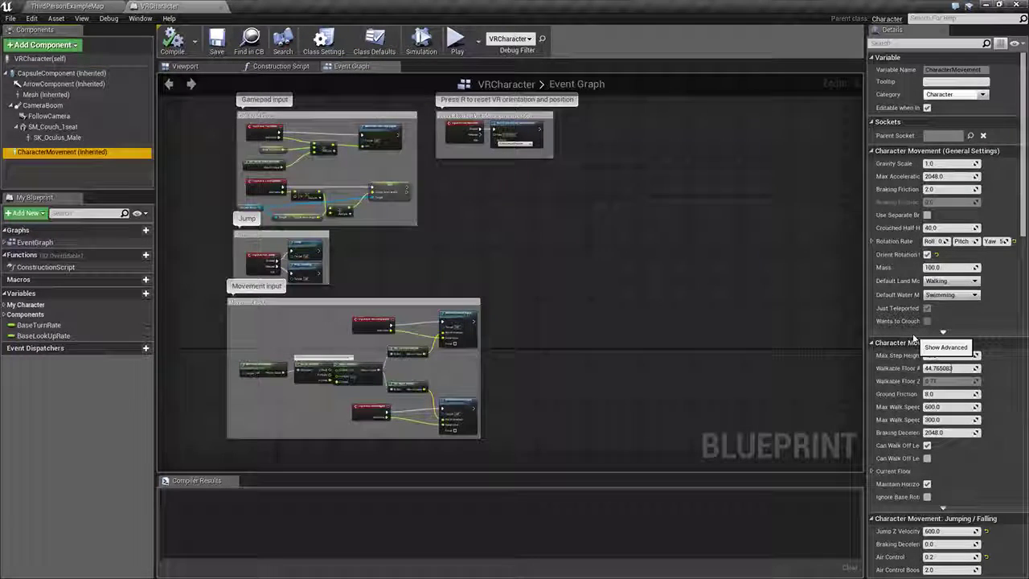
Step: Set the Jump Z Velocity of the CharacterMovement component to 300
scroll(912, 339, "down", 1)
scroll(913, 338, "down", 8)
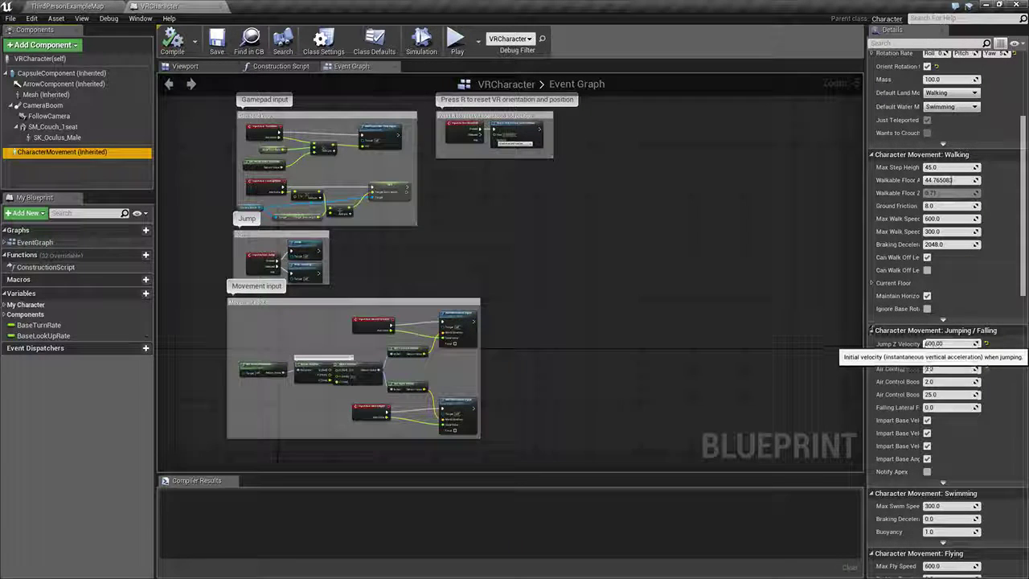
left_click(934, 343)
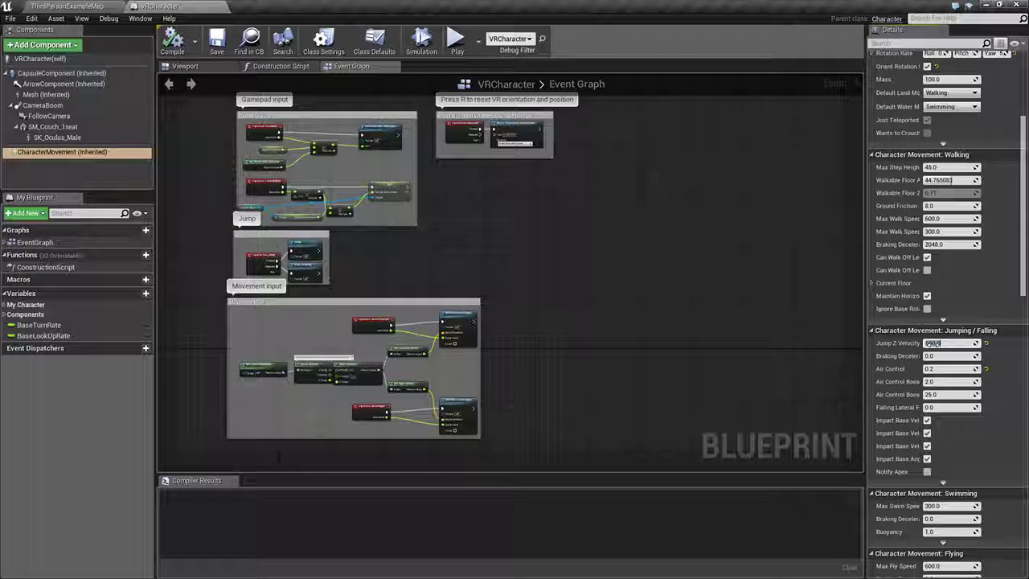
type("35")
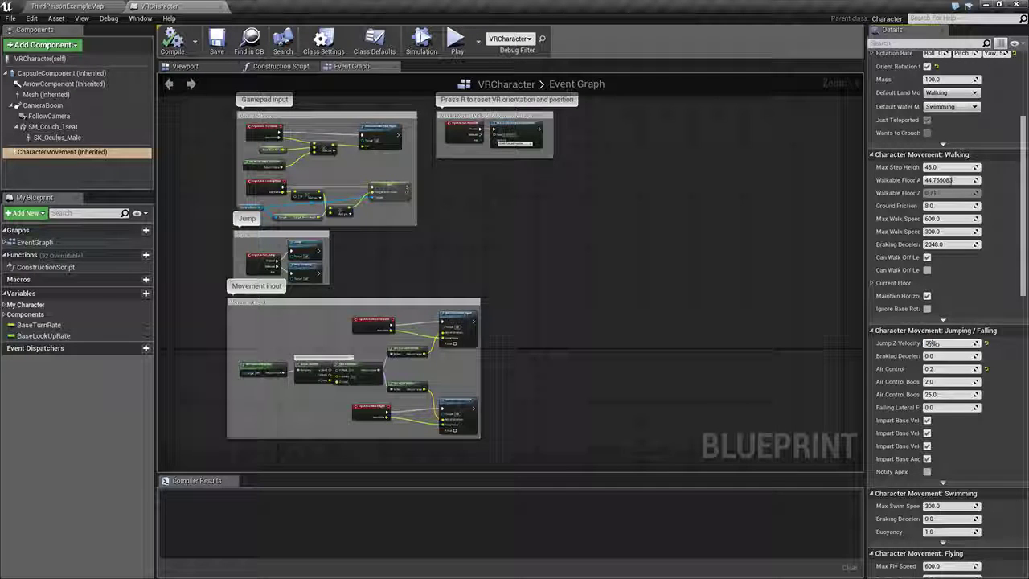
type("0")
key("Return")
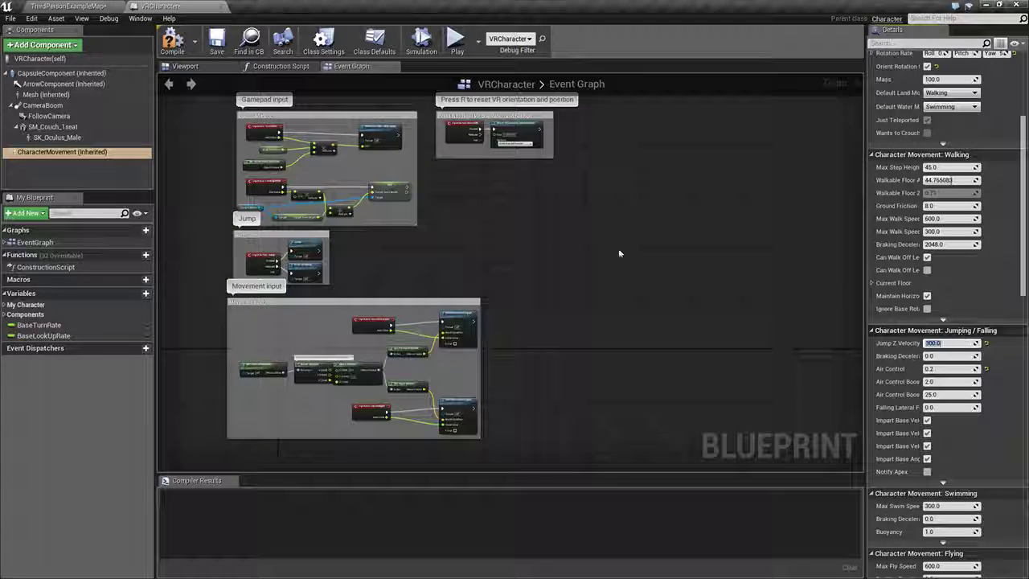
Step: Compile and save the VRCharacter blueprint, and save all unsaved levels and assets from the ThirdPersonExampleMap level
left_click(174, 40)
left_click(213, 42)
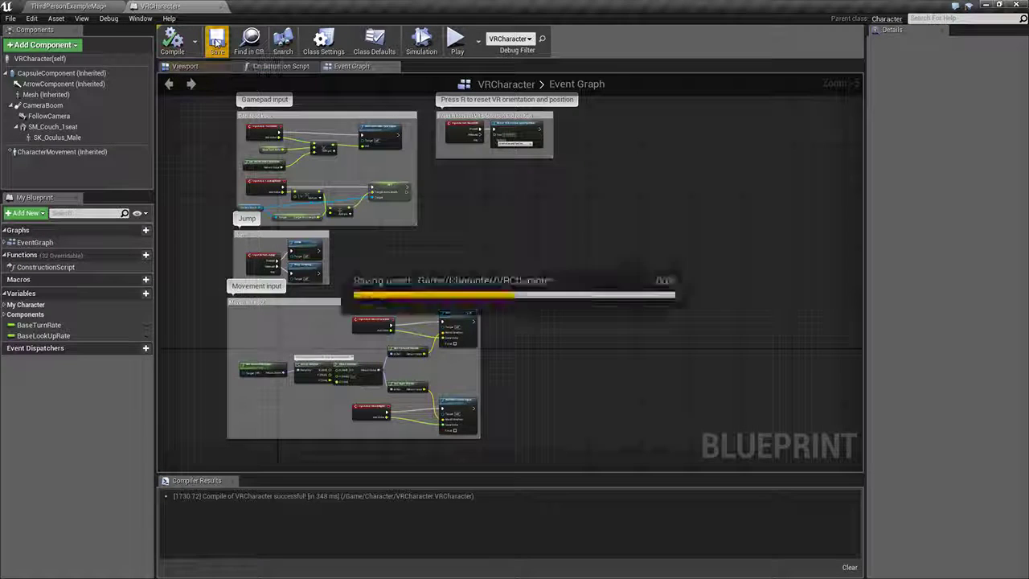
left_click(81, 7)
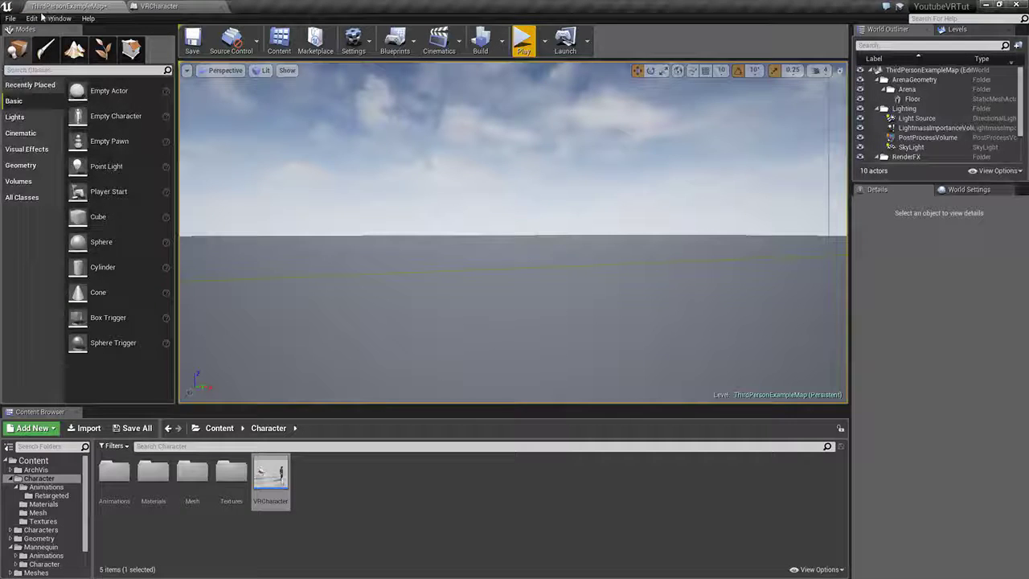
left_click(10, 18)
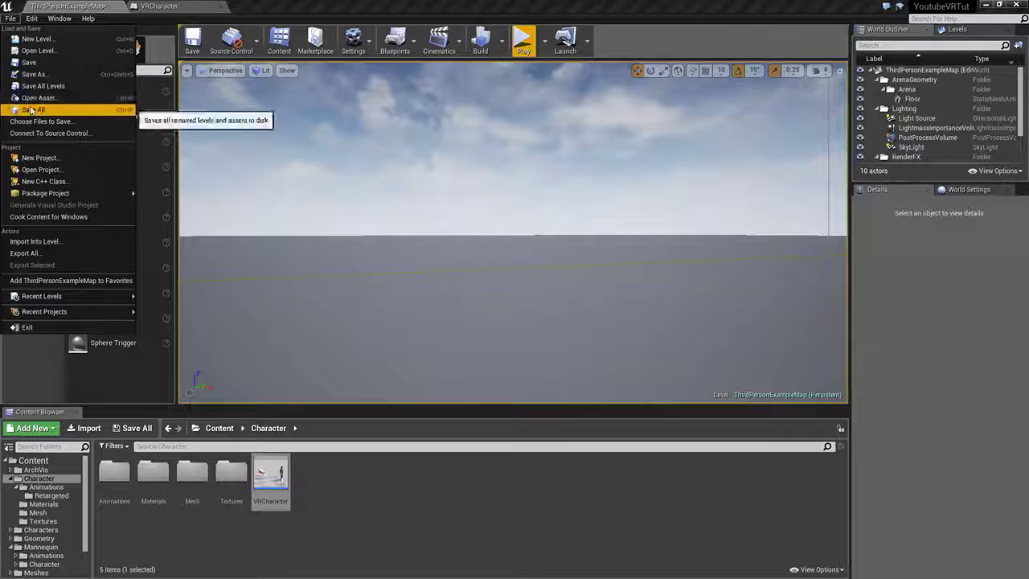
left_click(33, 109)
Step: Play the level to test the lower jump while standing and running forward, and end the play session
left_click(523, 42)
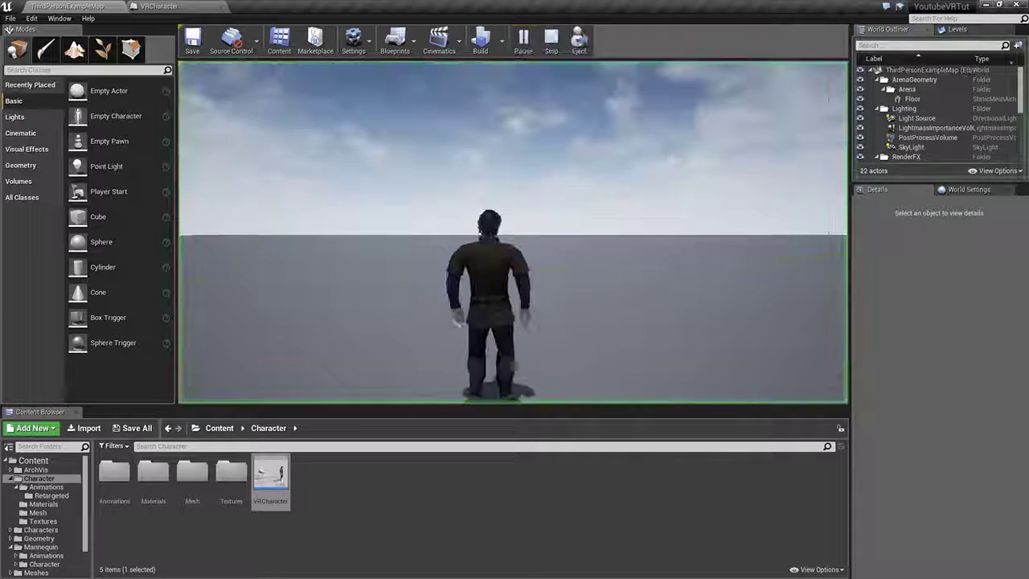
key("space")
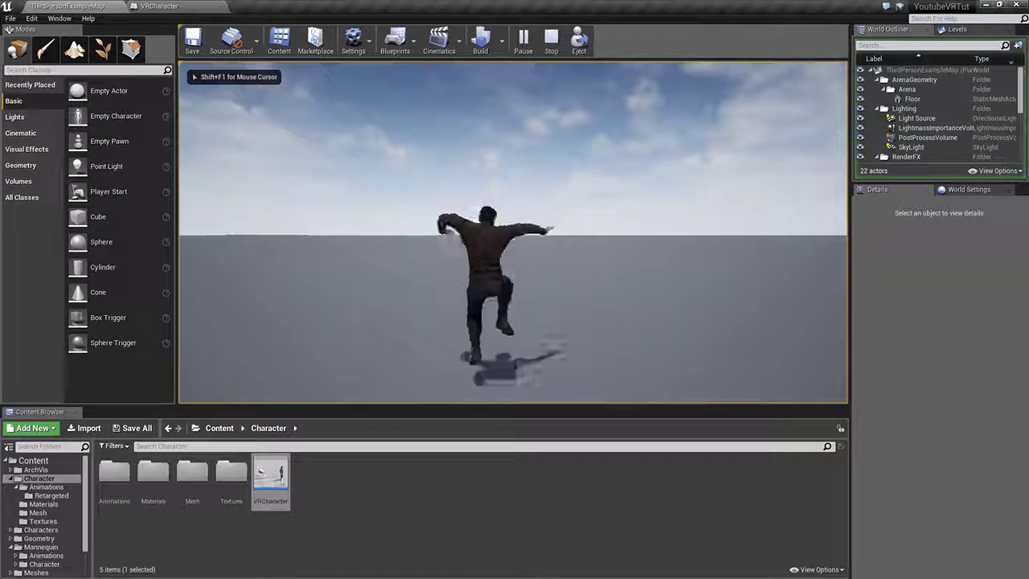
key("space")
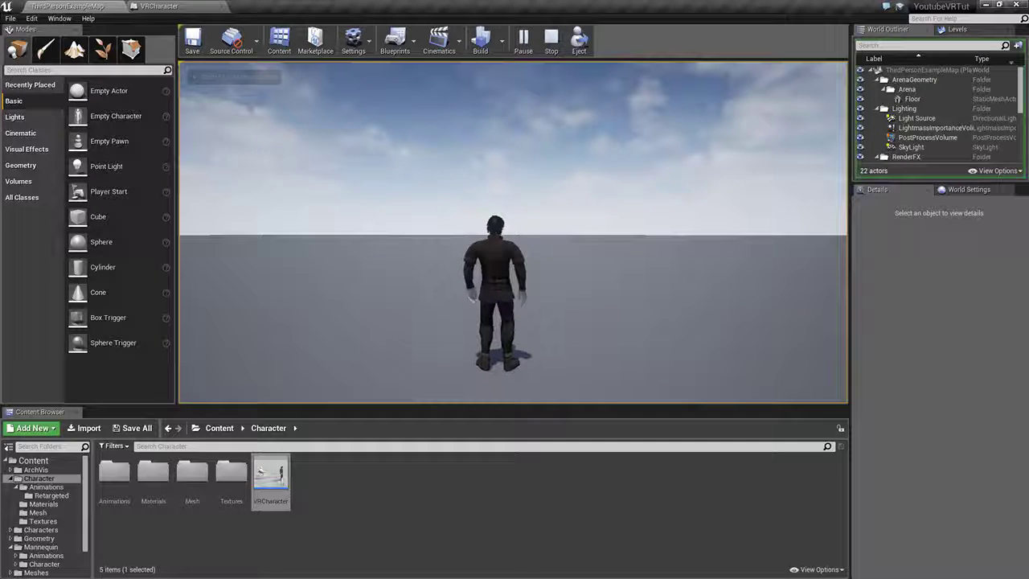
key("space")
key("w")
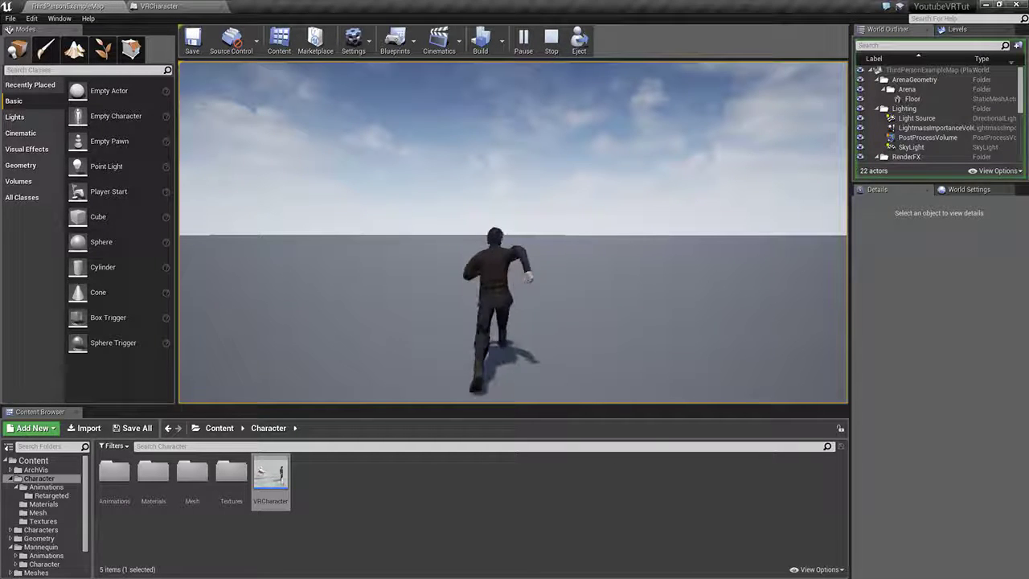
key("space")
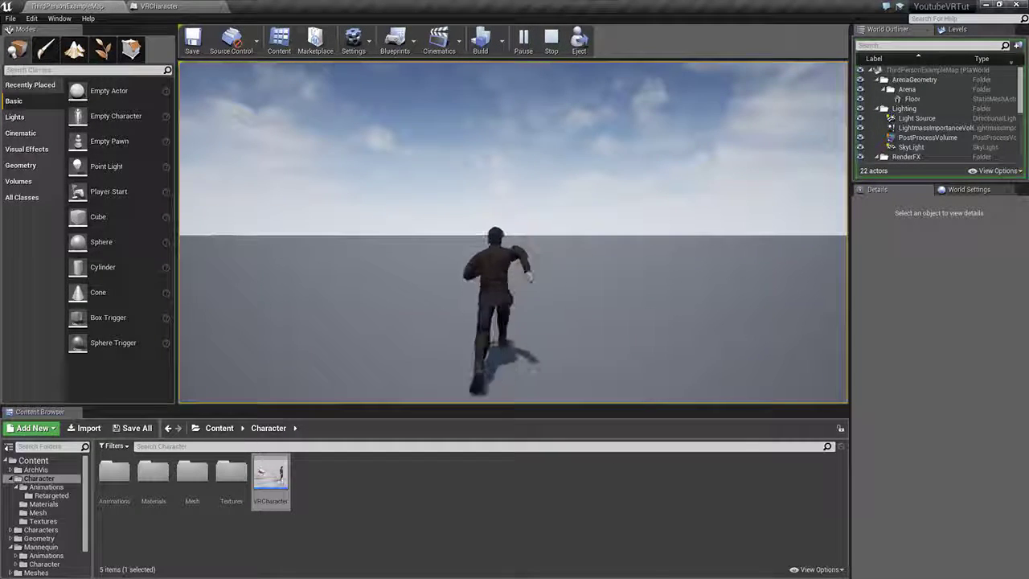
key("w")
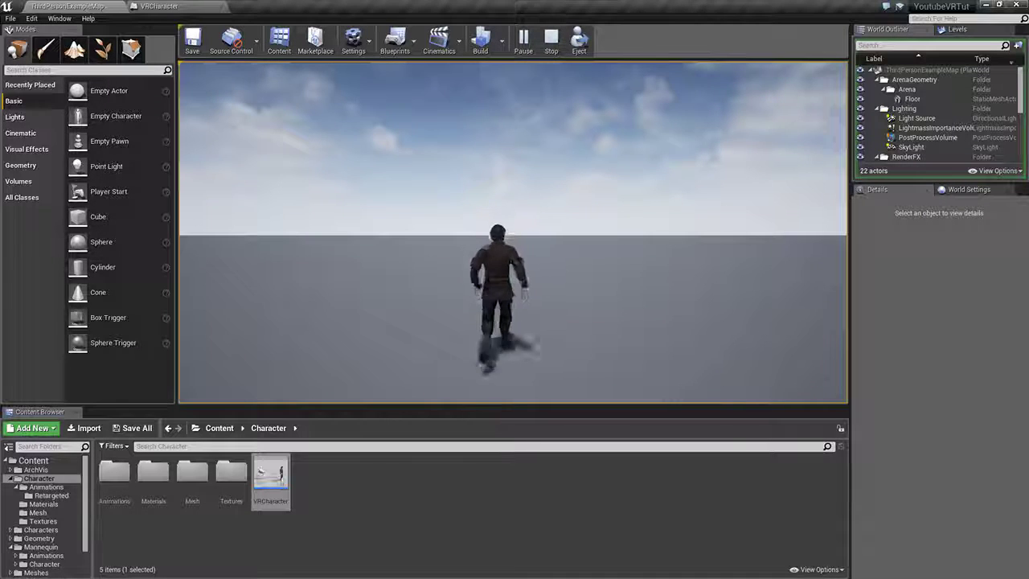
key("space")
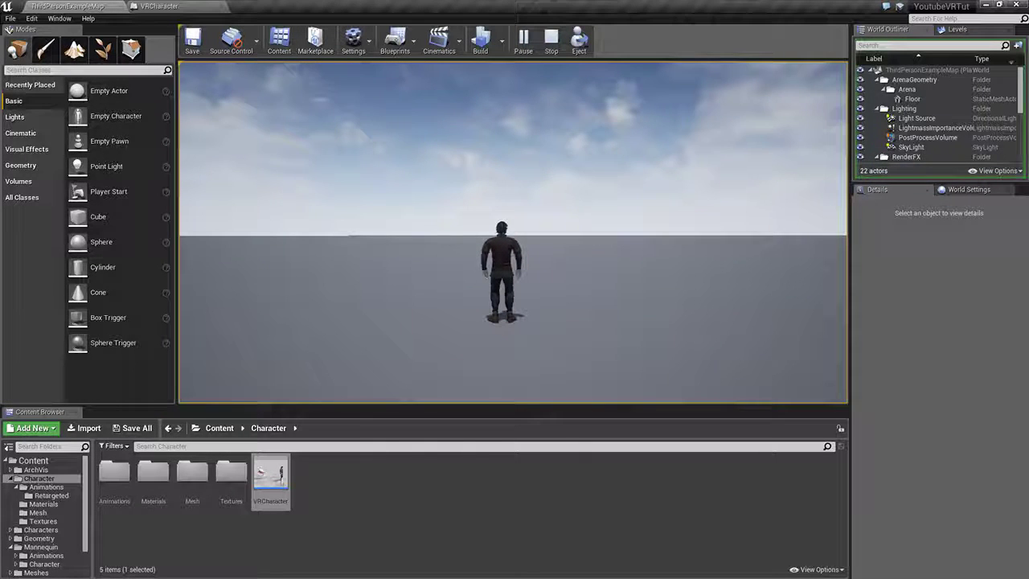
key("Escape")
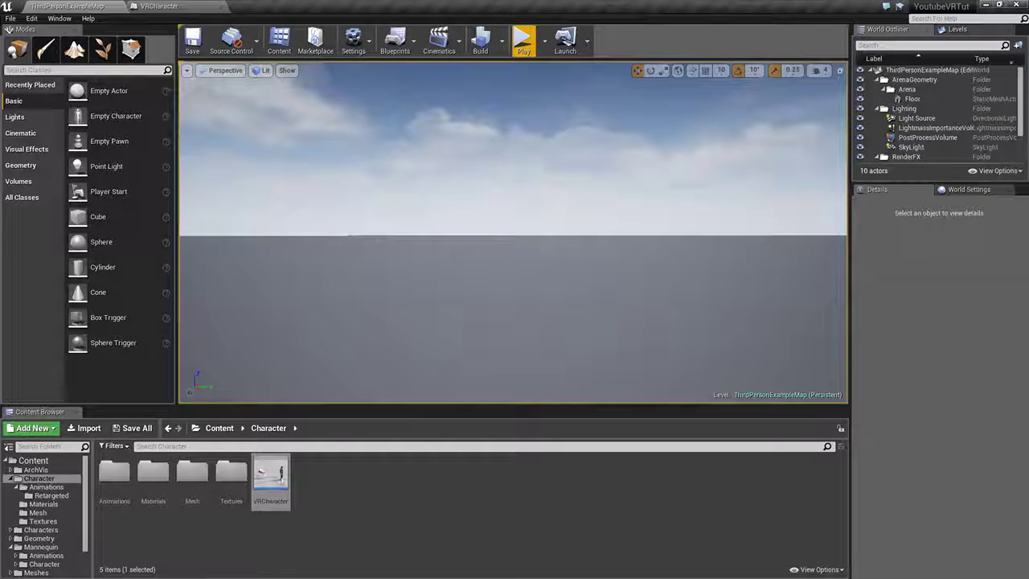
Step: Open the M_Ground_Grass material from the StarterContent Materials folder and dock its editor beside the other open editors
right_click_drag(514, 233, 518, 257)
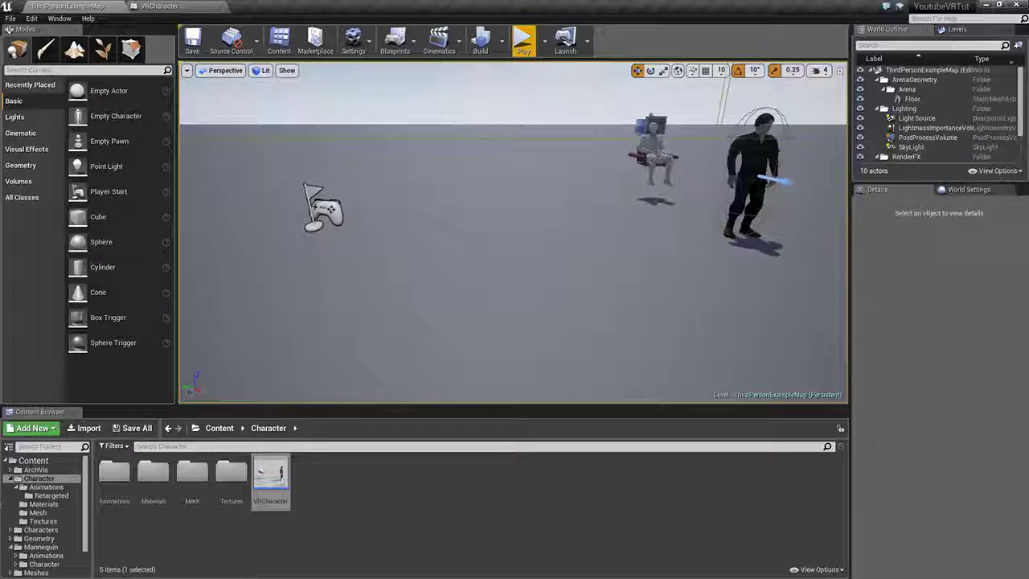
scroll(86, 538, "down", 2)
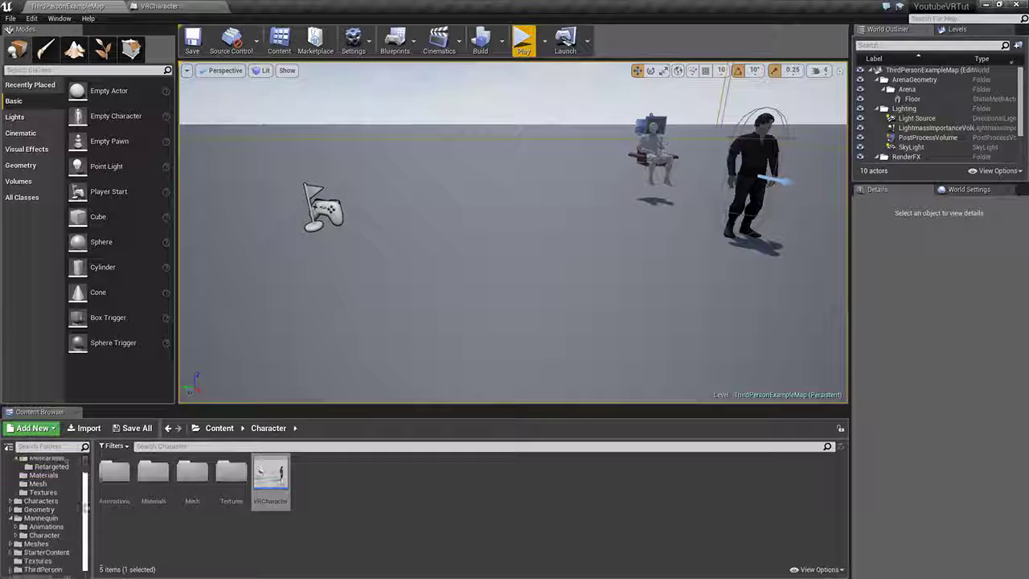
left_click(61, 548)
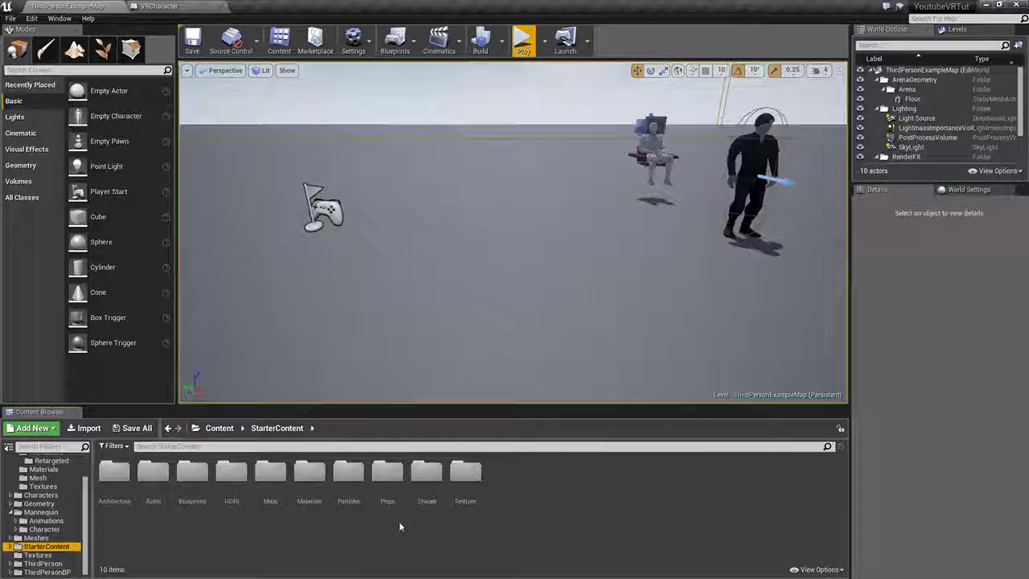
left_click(306, 476)
double_click(305, 477)
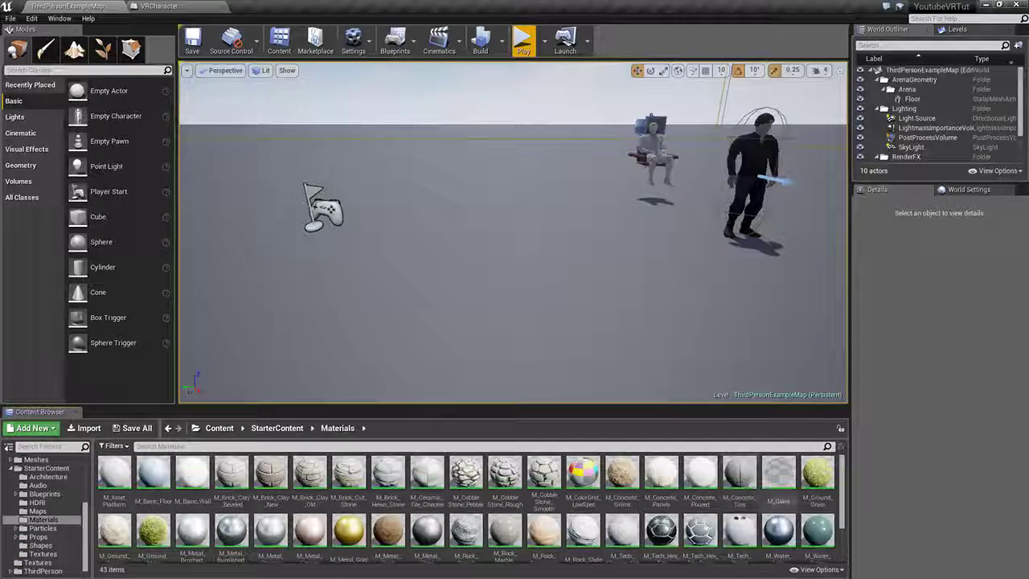
double_click(816, 474)
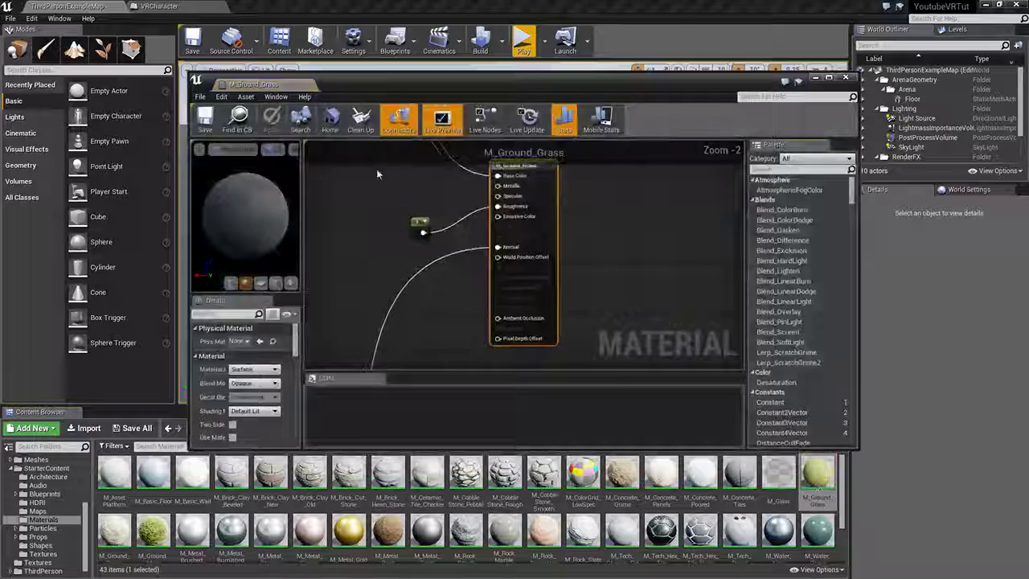
left_click_drag(299, 86, 273, 12)
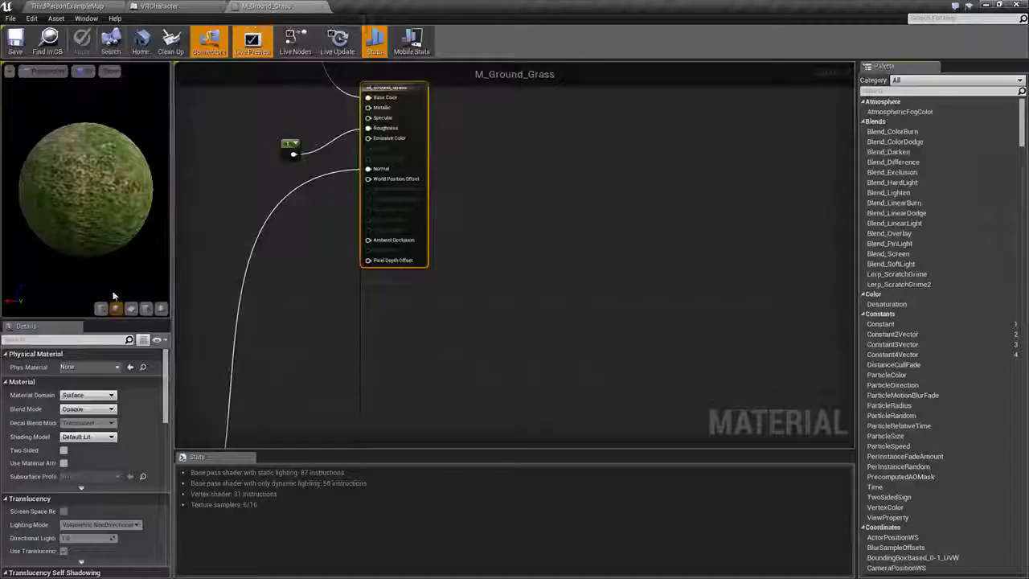
Step: Select the TexCoord node in the BaseColorTextureSamples group of the material graph and open its UTiling value for editing
scroll(394, 277, "down", 6)
scroll(393, 278, "up", 3)
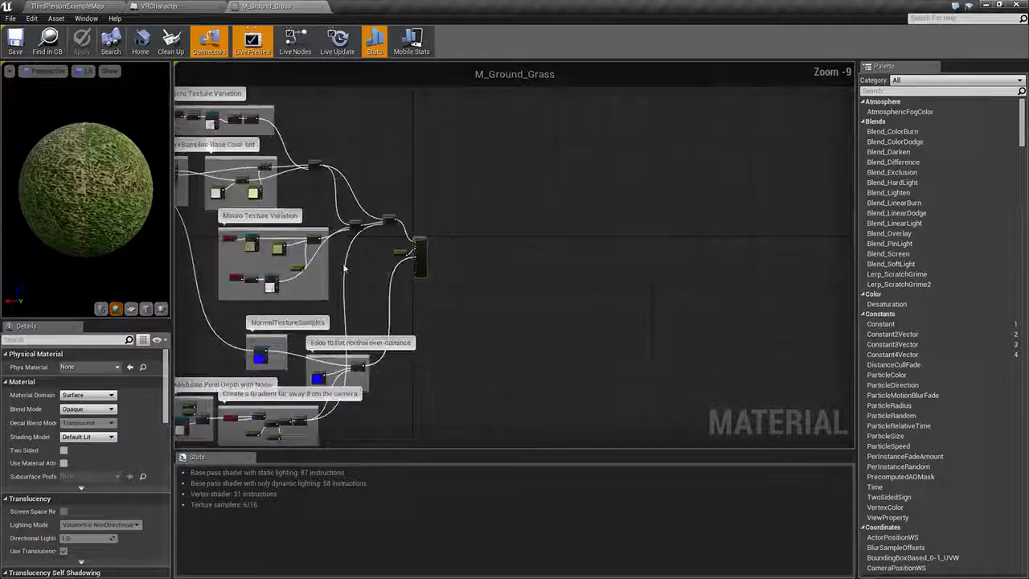
right_click_drag(386, 280, 423, 216)
left_click(295, 270)
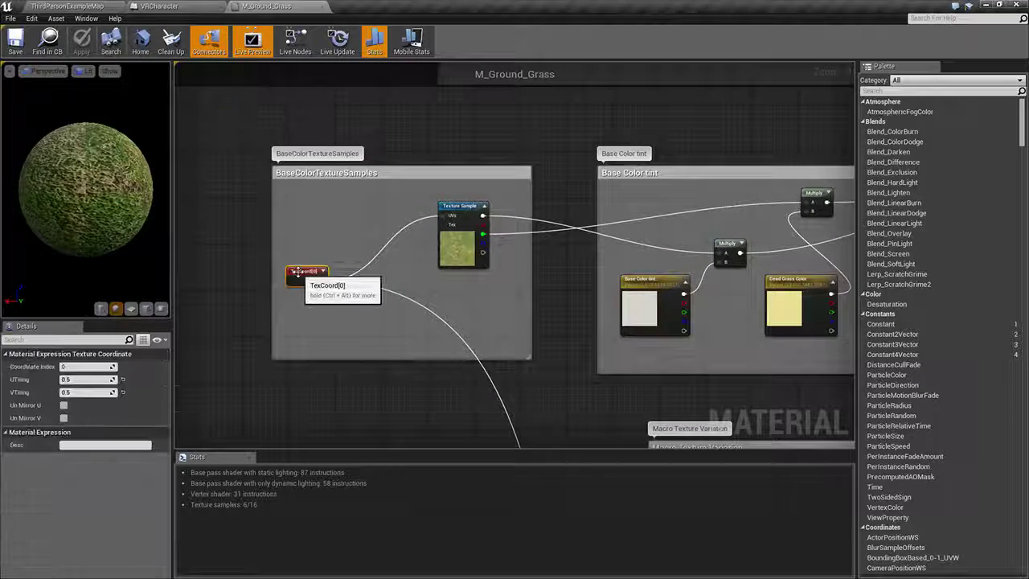
left_click(83, 379)
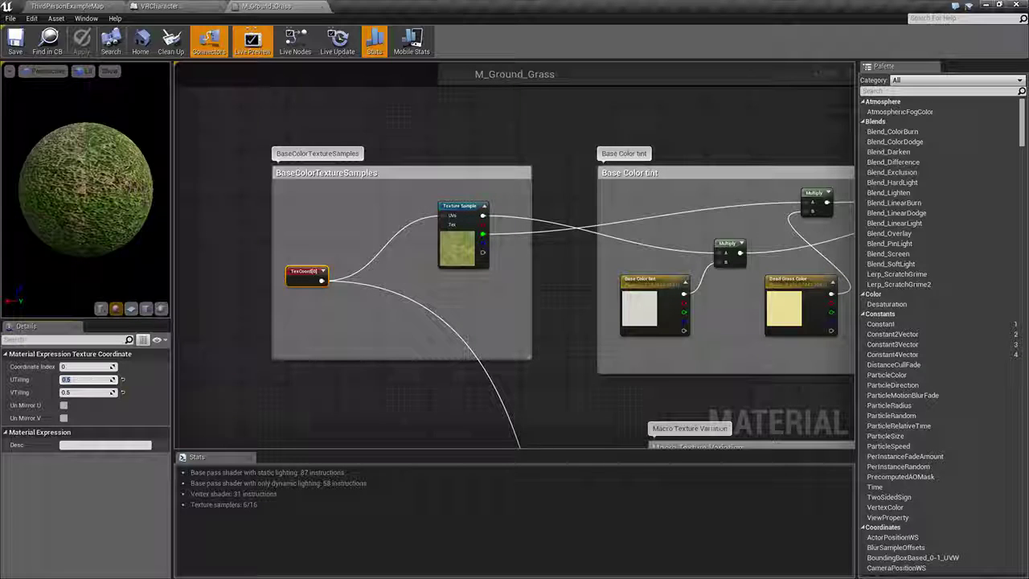
Step: Select the Floor in ThirdPersonExampleMap to check its scale, and return to the M_Ground_Grass material
left_click(68, 6)
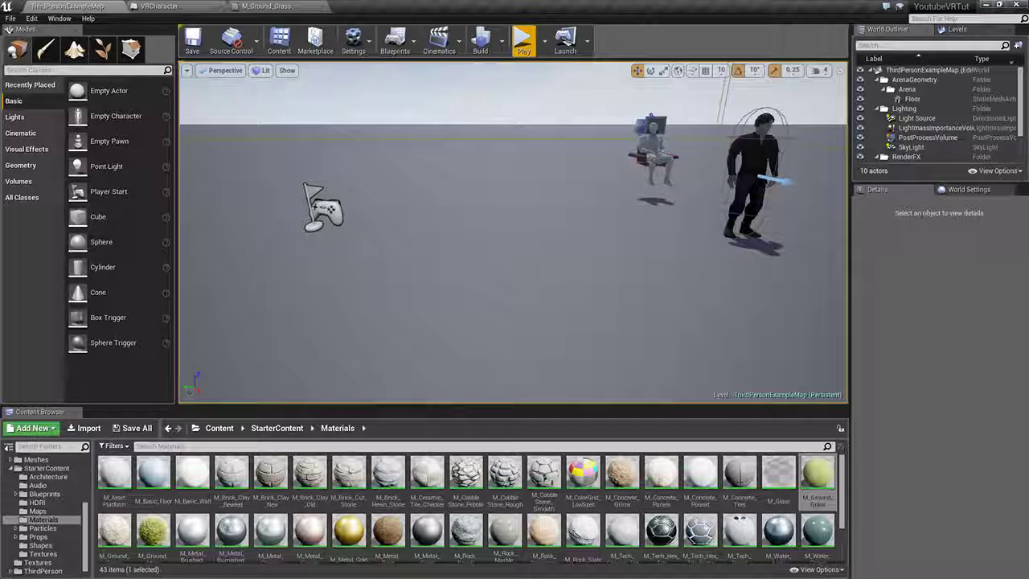
left_click(490, 265)
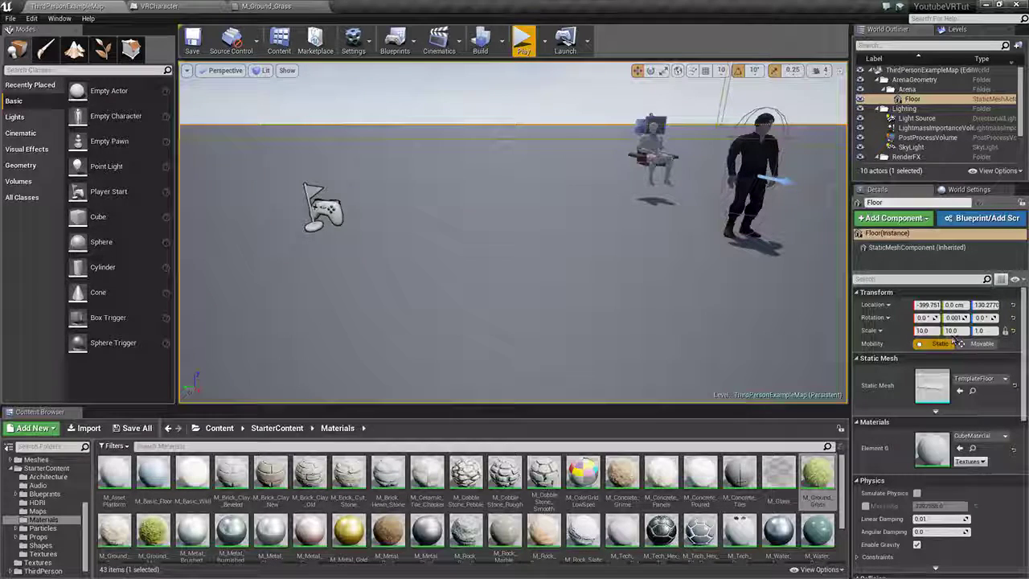
left_click(273, 7)
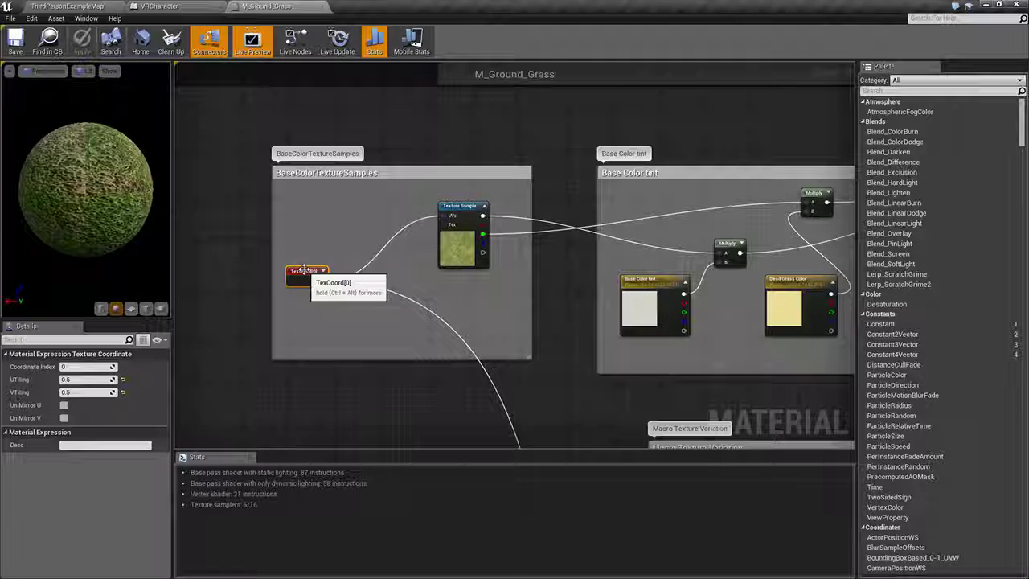
Step: Set both UTiling and VTiling of the TexCoord node to 1000
left_click(68, 380)
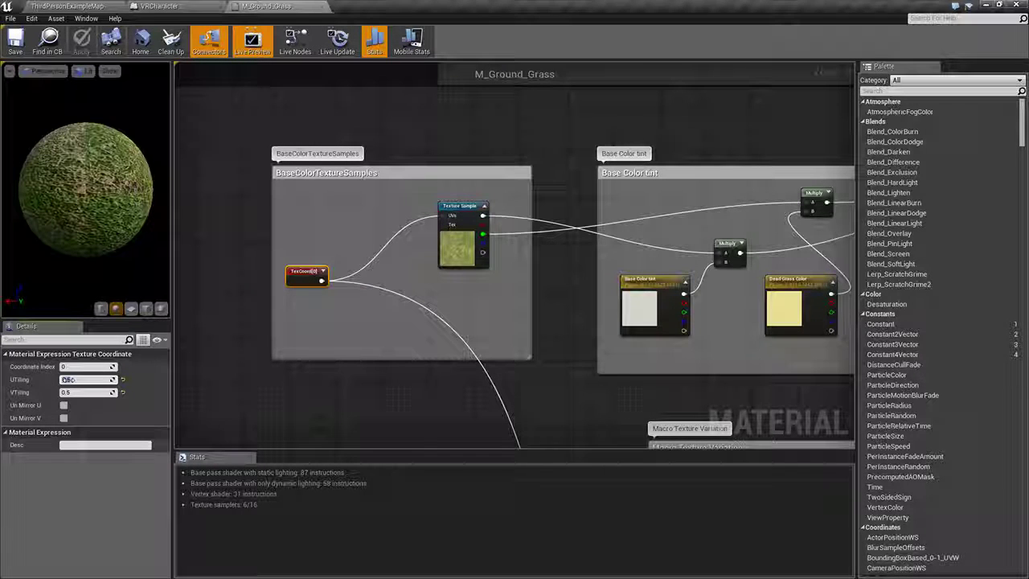
type("2")
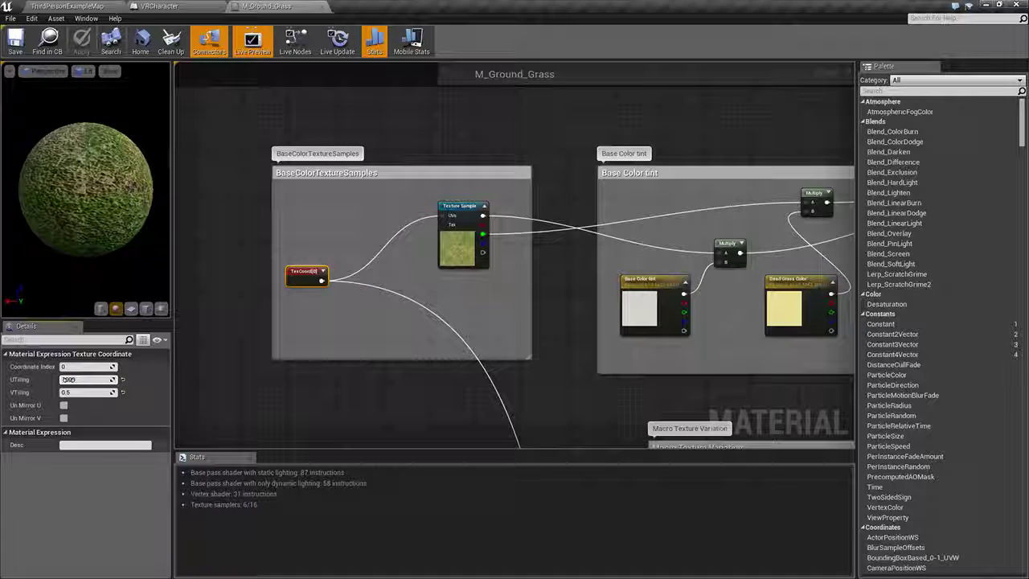
key("Return")
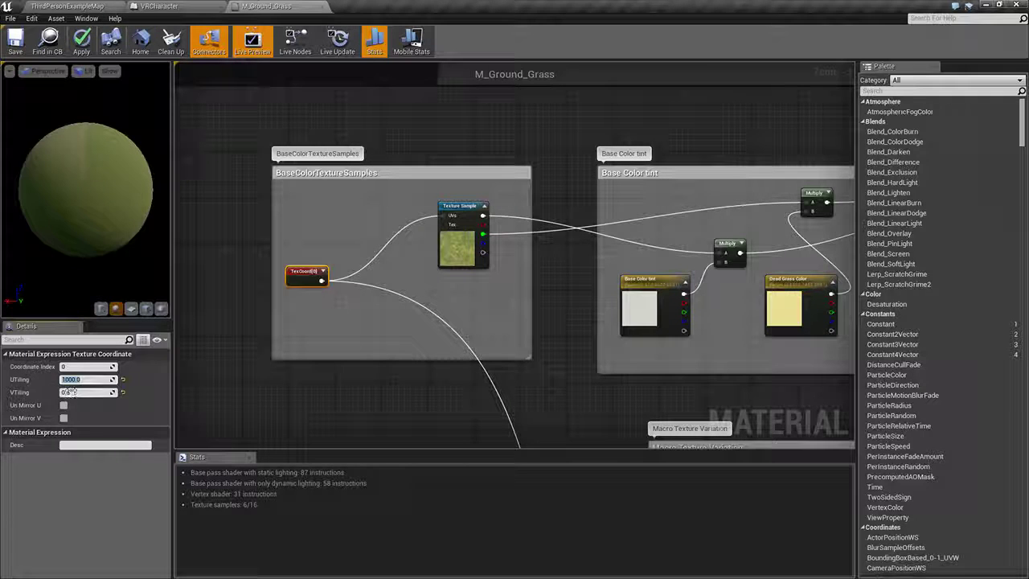
left_click(70, 392)
type("1")
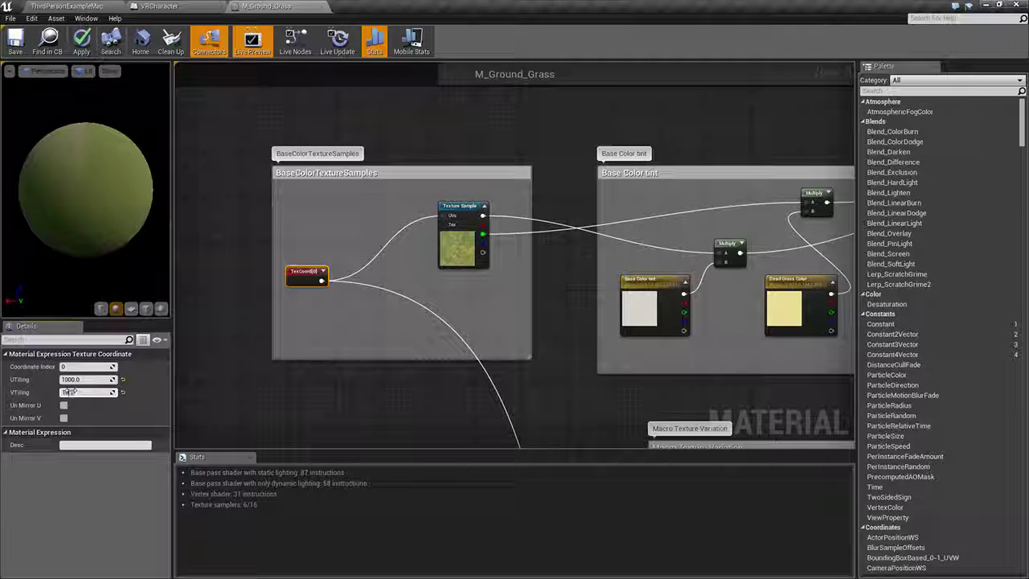
type("000")
key("Return")
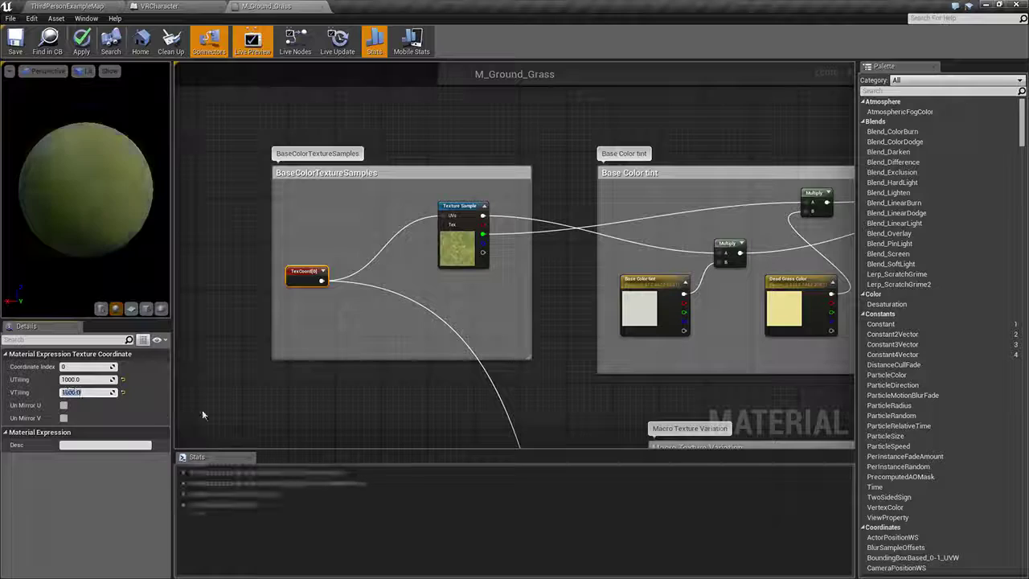
Step: Assign the M_Ground_Grass material to the Floor in the ThirdPersonExampleMap level and inspect the ground around the character
left_click(71, 6)
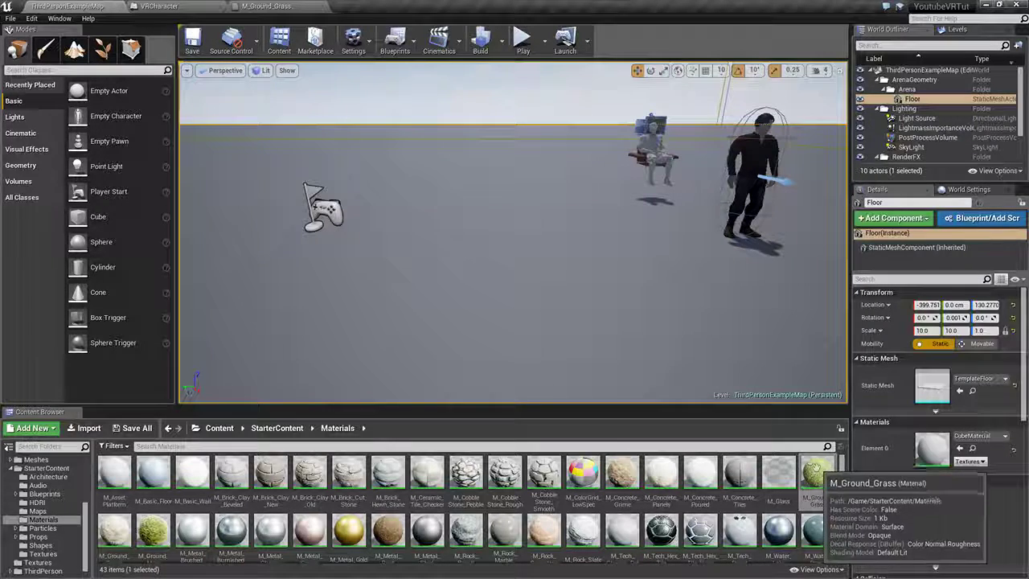
left_click_drag(816, 474, 724, 324)
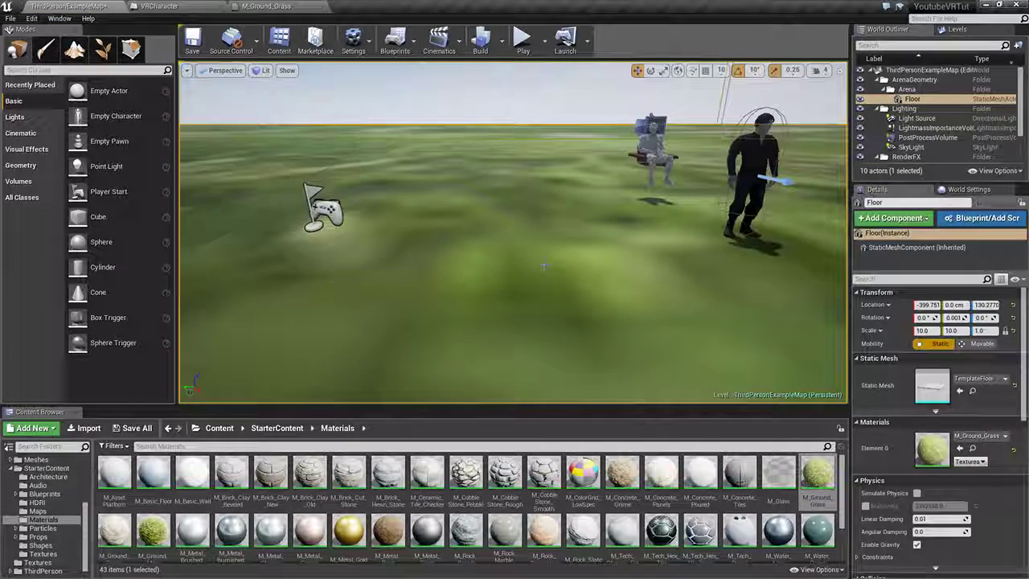
right_click_drag(543, 266, 543, 266)
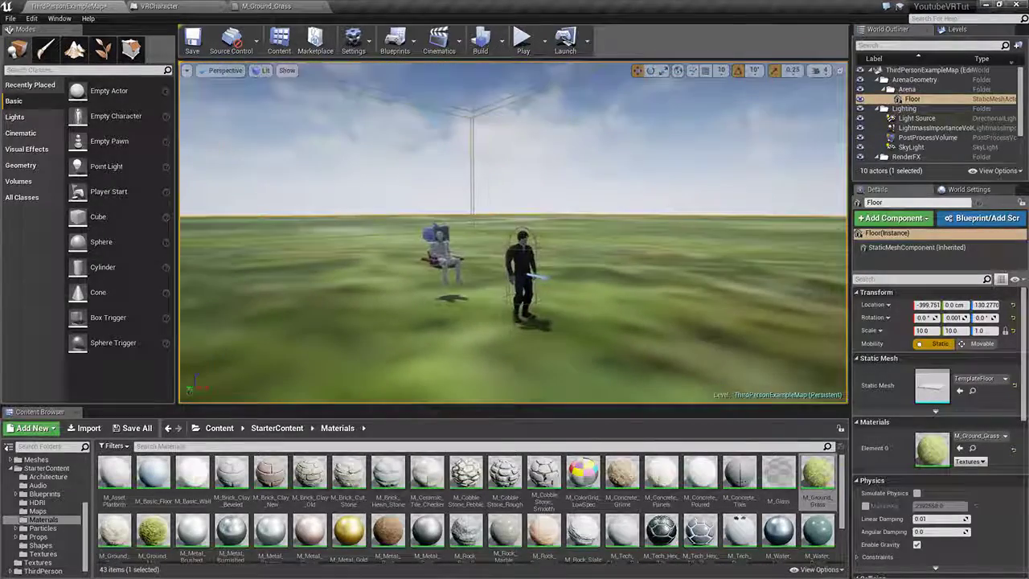
Step: Save the M_Ground_Grass material and inspect the grass around the character in the ThirdPersonExampleMap level
left_click(265, 6)
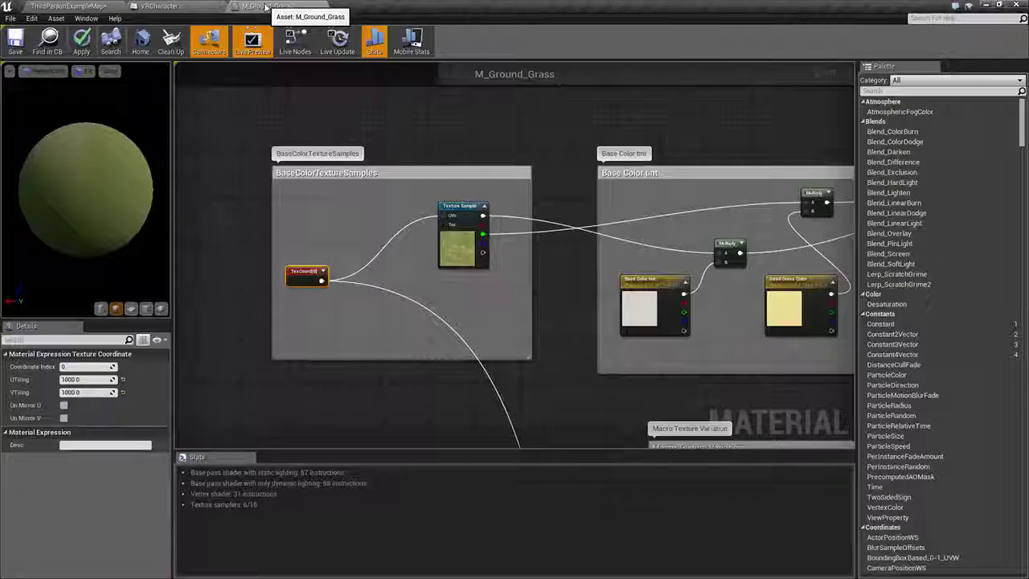
left_click(81, 378)
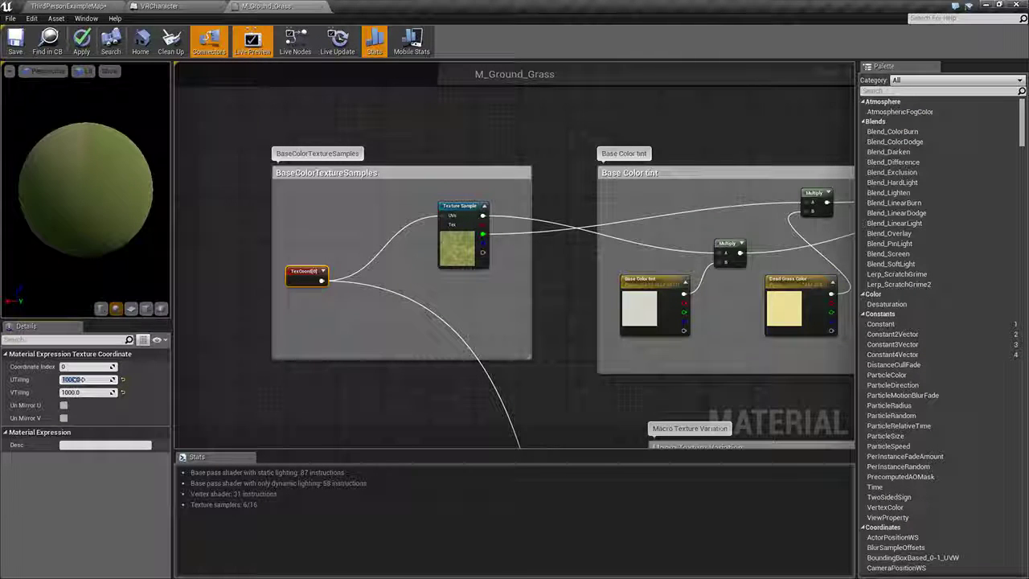
left_click(16, 42)
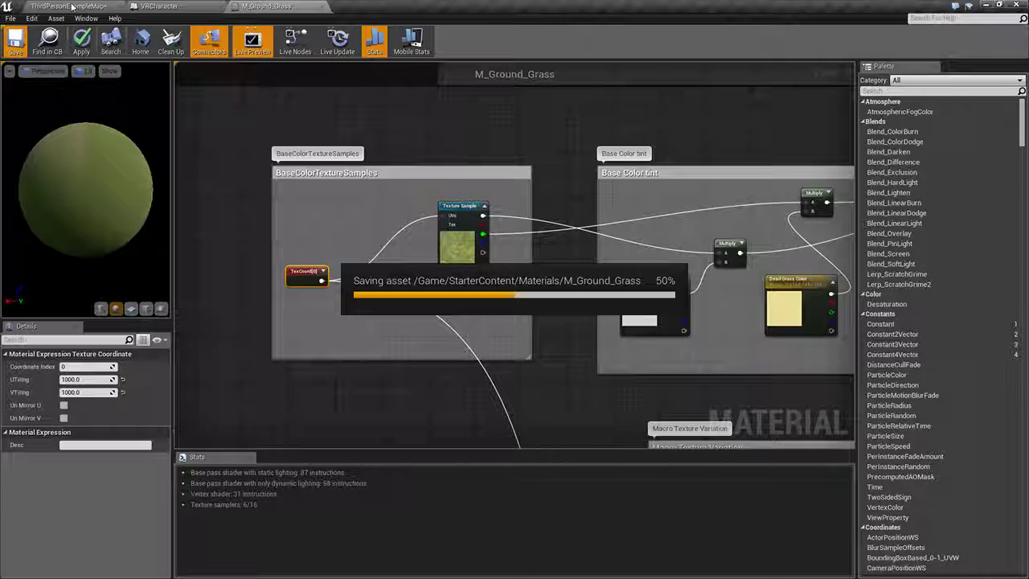
left_click(71, 7)
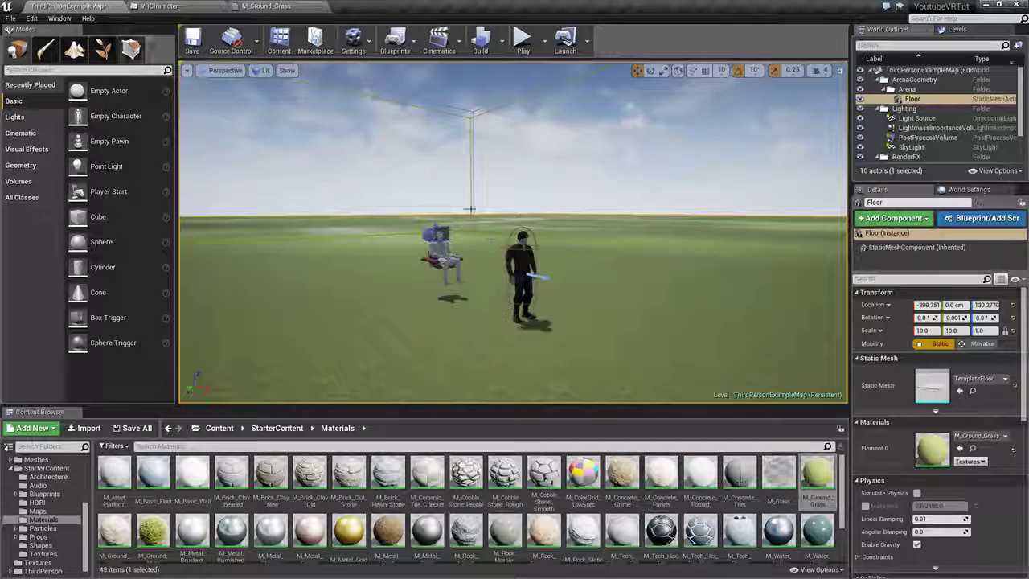
scroll(545, 366, "up", 4)
key("q")
right_click_drag(546, 366, 617, 428)
Step: Set both UTiling and VTiling of the M_Ground_Grass material's TexCoord node to 100 and save the material
left_click(266, 6)
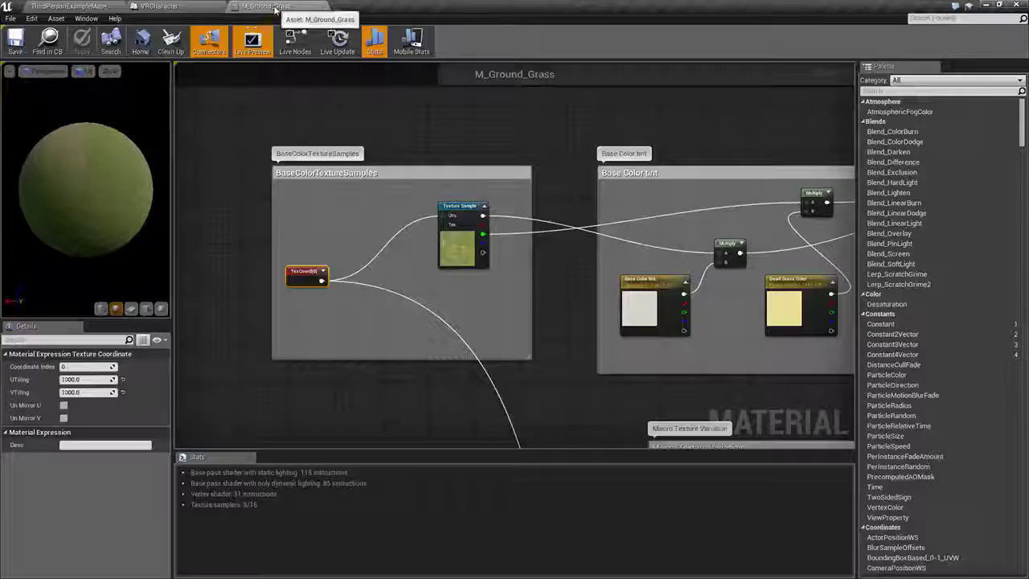
left_click(76, 379)
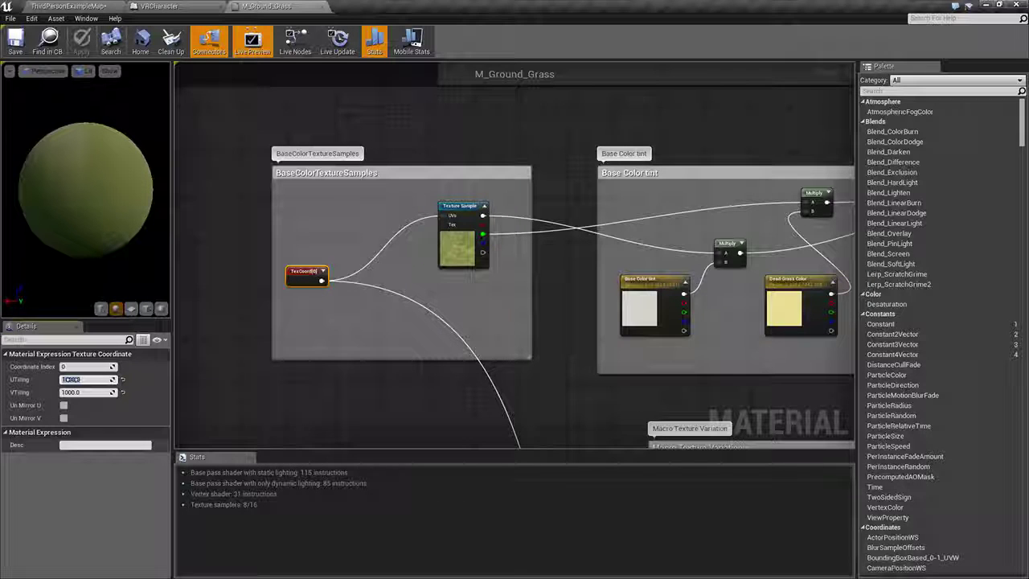
type("100")
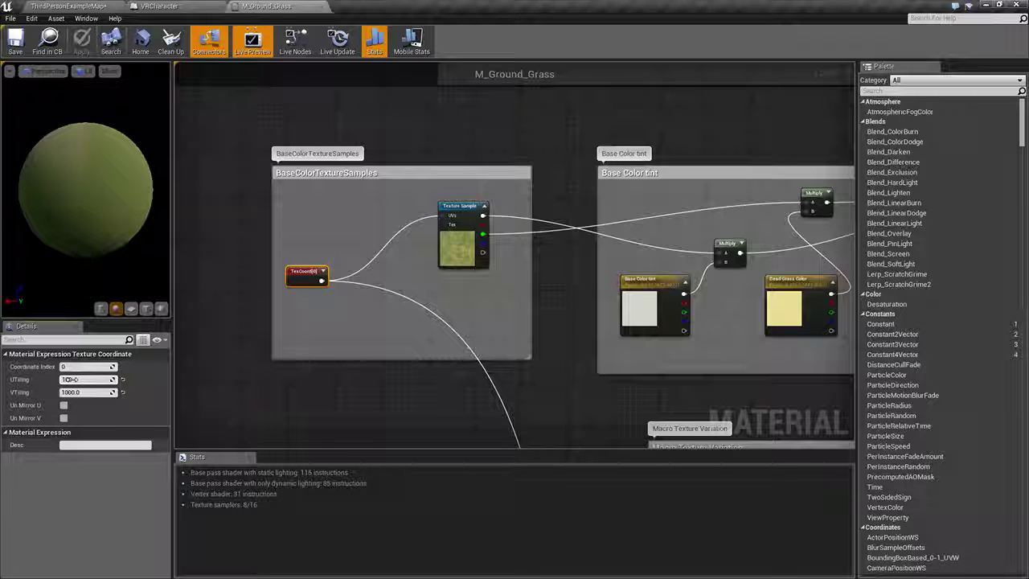
key("Return")
left_click(78, 391)
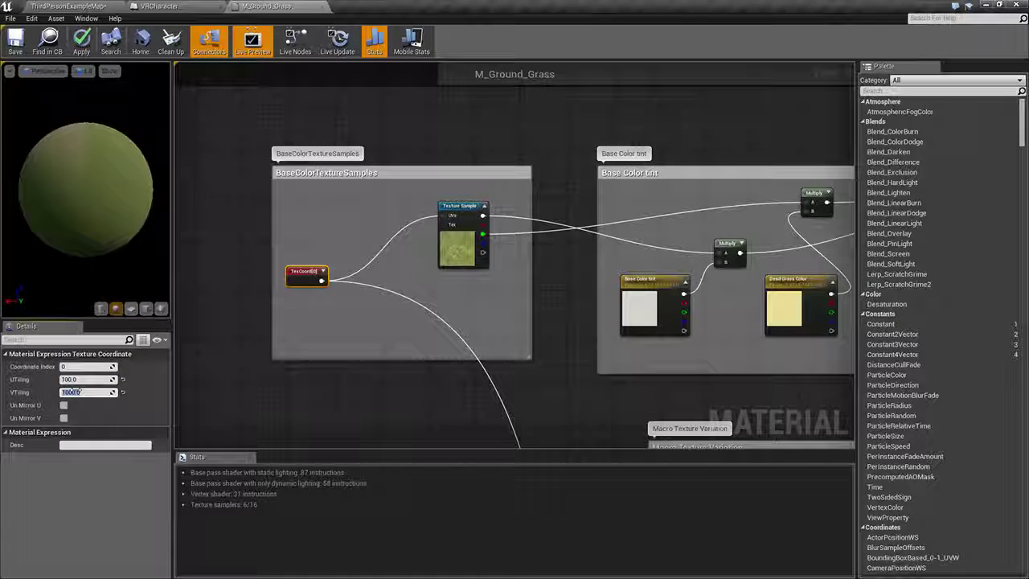
type("100")
key("Return")
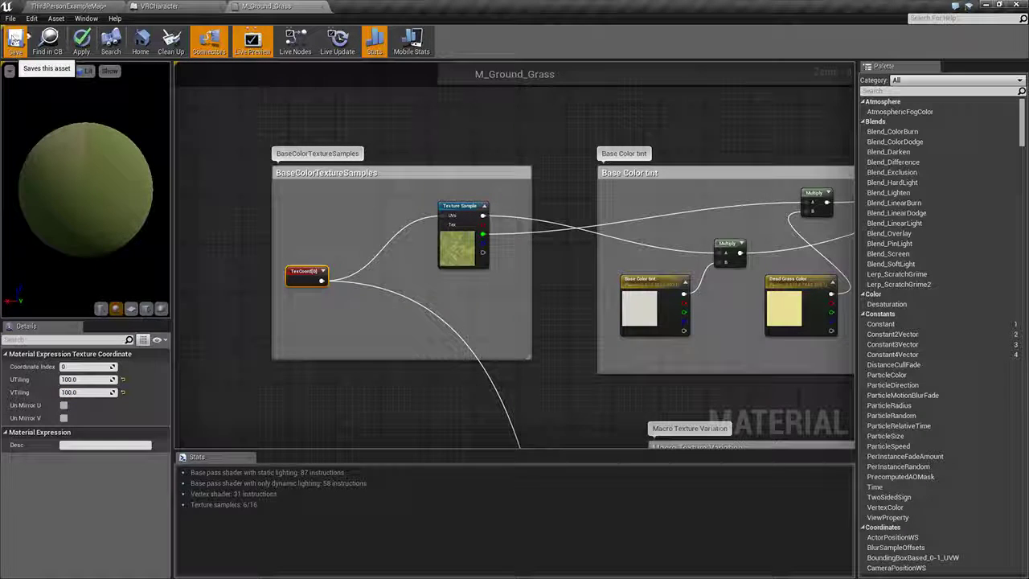
left_click(15, 40)
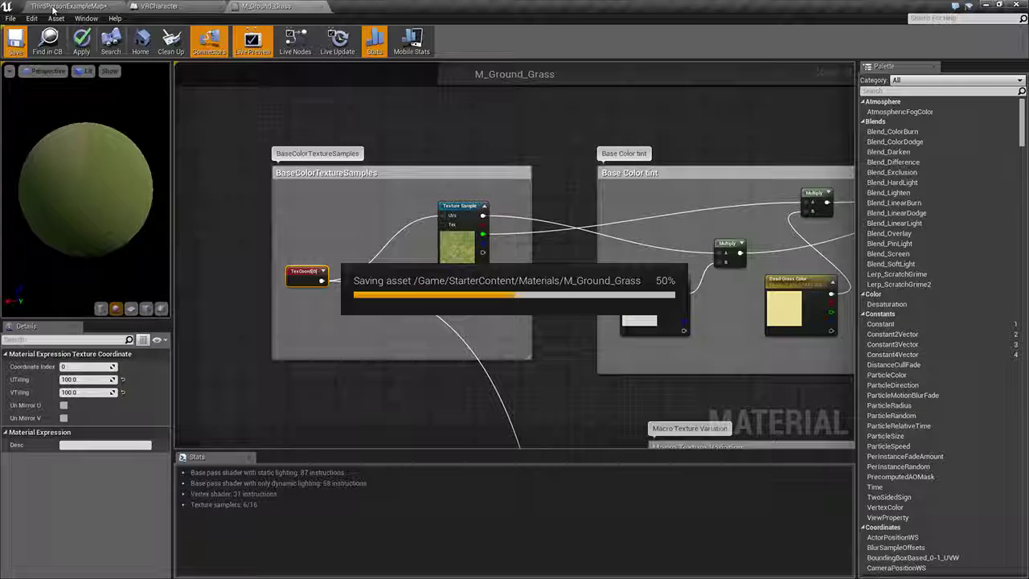
Step: Play-test the ThirdPersonExampleMap level, running and jumping with the character across the grass floor, and end the play session
left_click(53, 9)
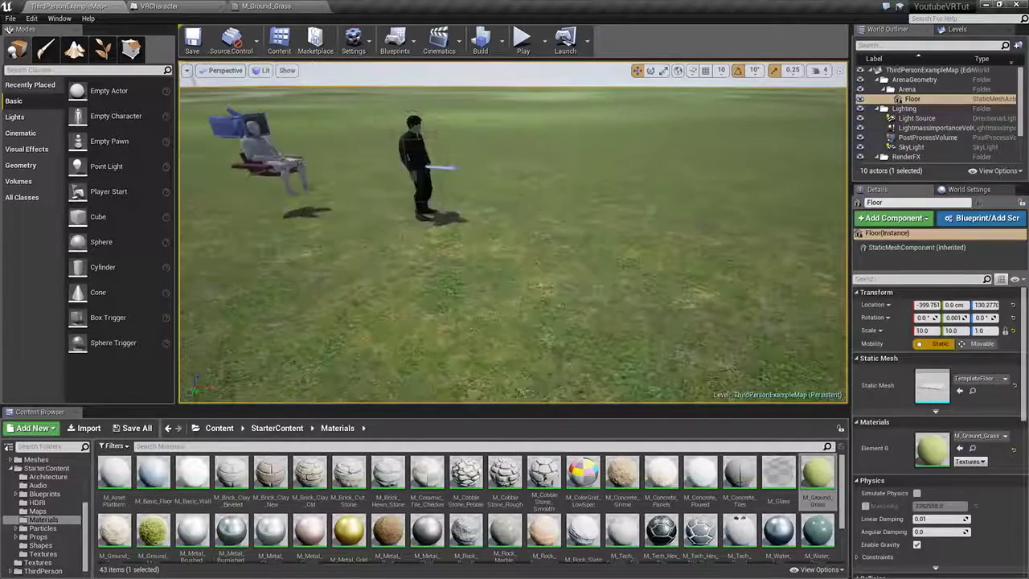
left_click(523, 40)
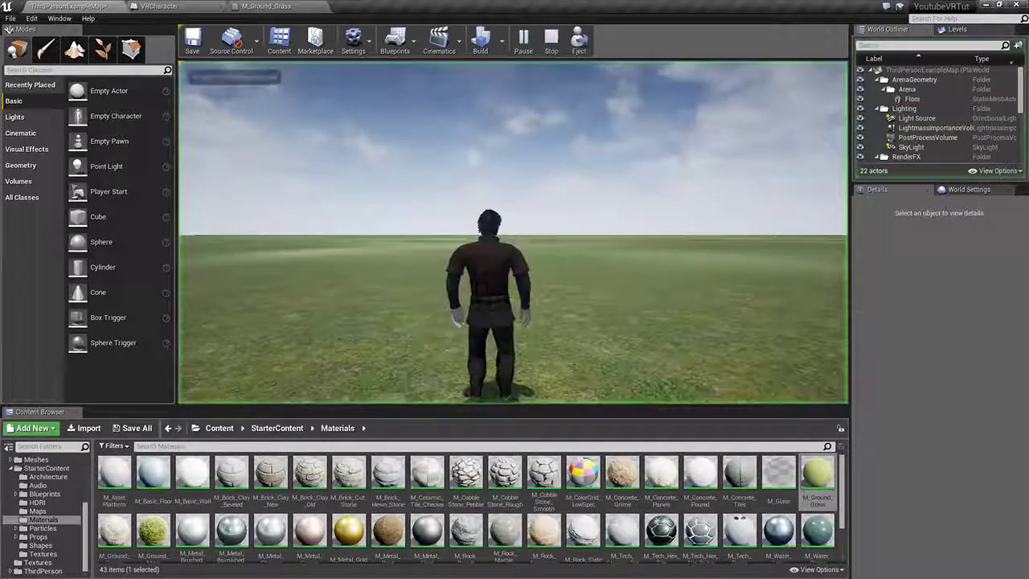
key("w")
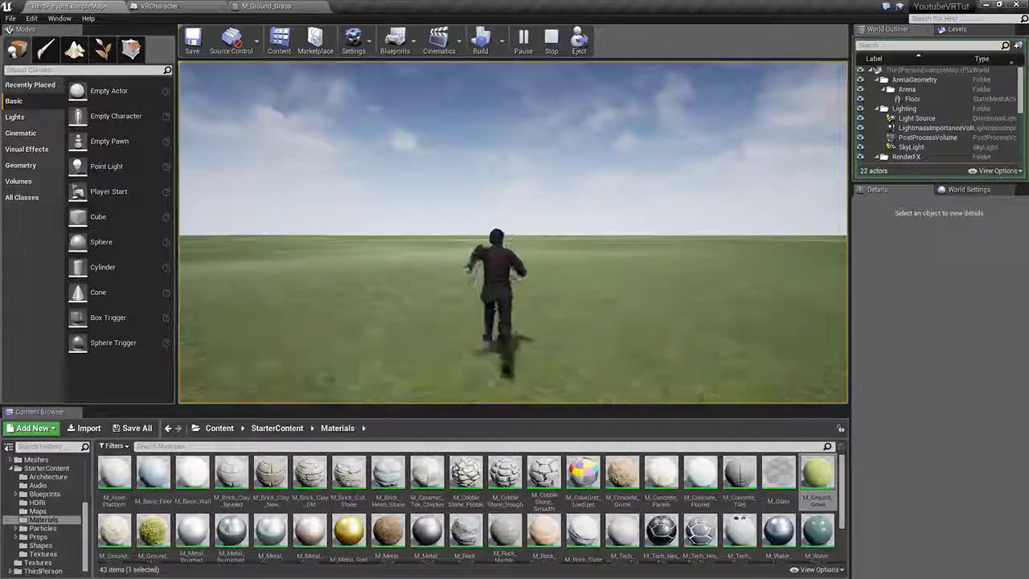
key("space")
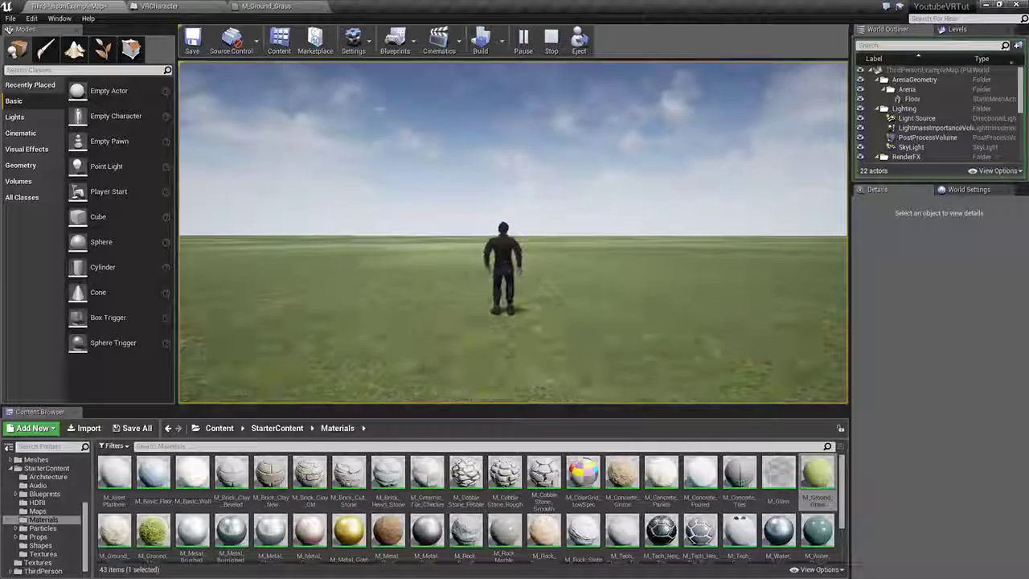
key("w")
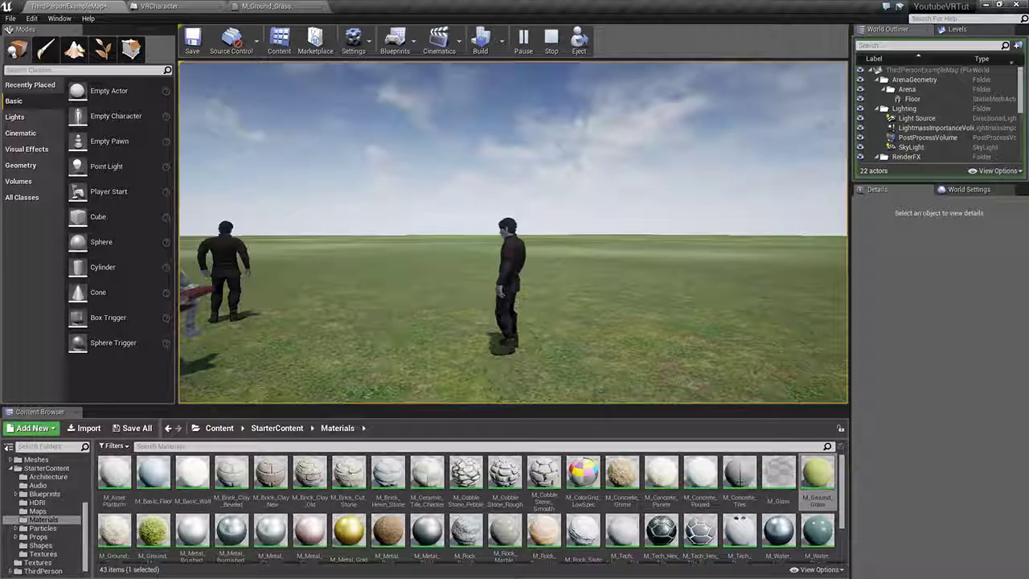
key("Escape")
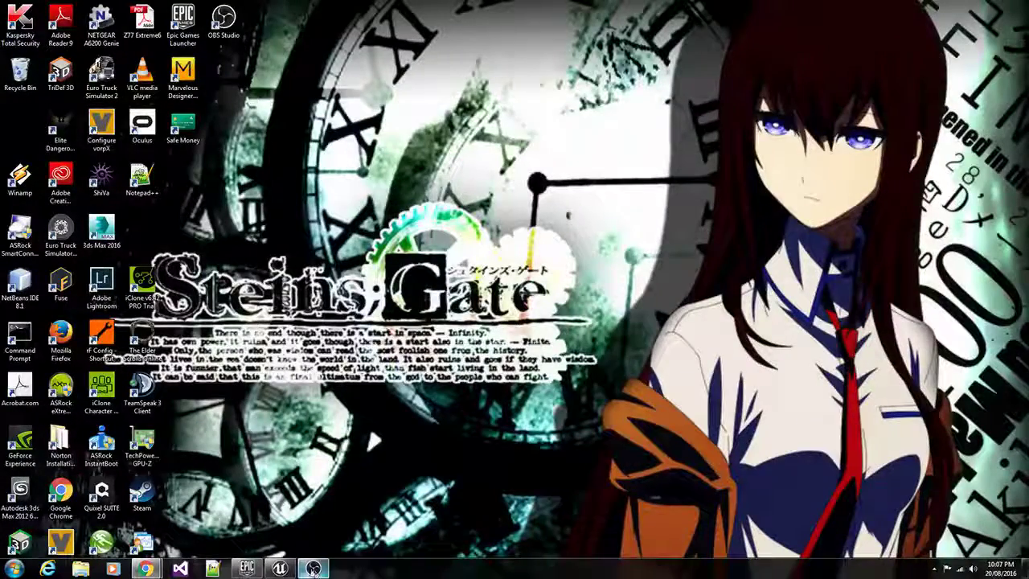
Step: Switch to the Epic Games Launcher, open the BlueGuy project from the library and look through its AnimStarterPack folders
left_click(246, 568)
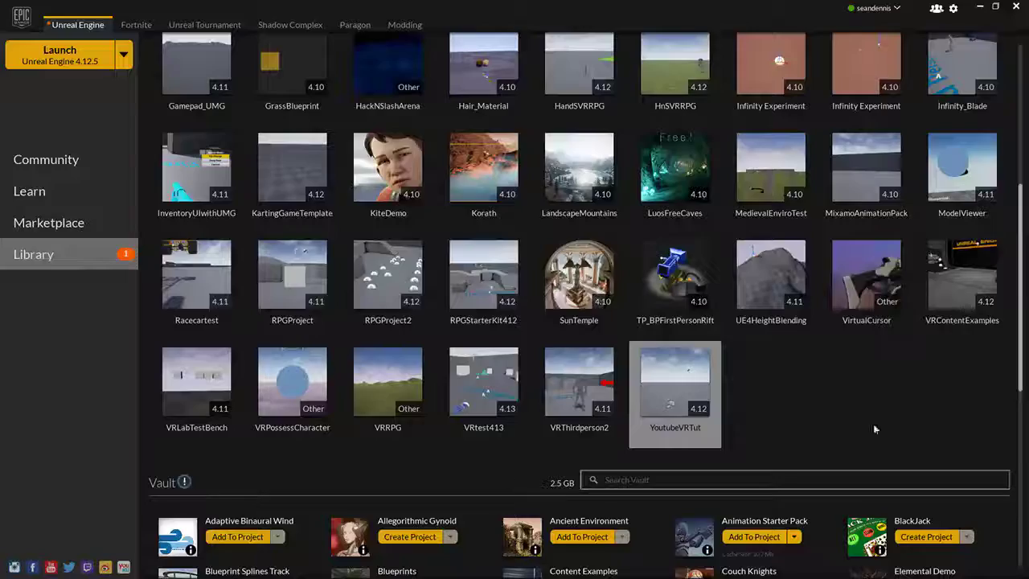
scroll(875, 428, "up", 5)
scroll(874, 428, "down", 1)
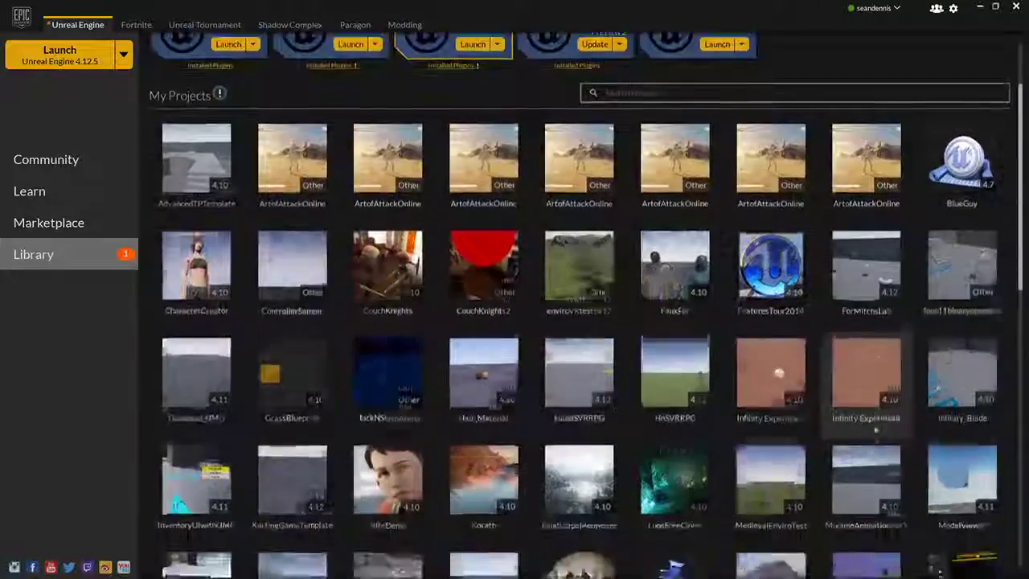
scroll(872, 428, "down", 3)
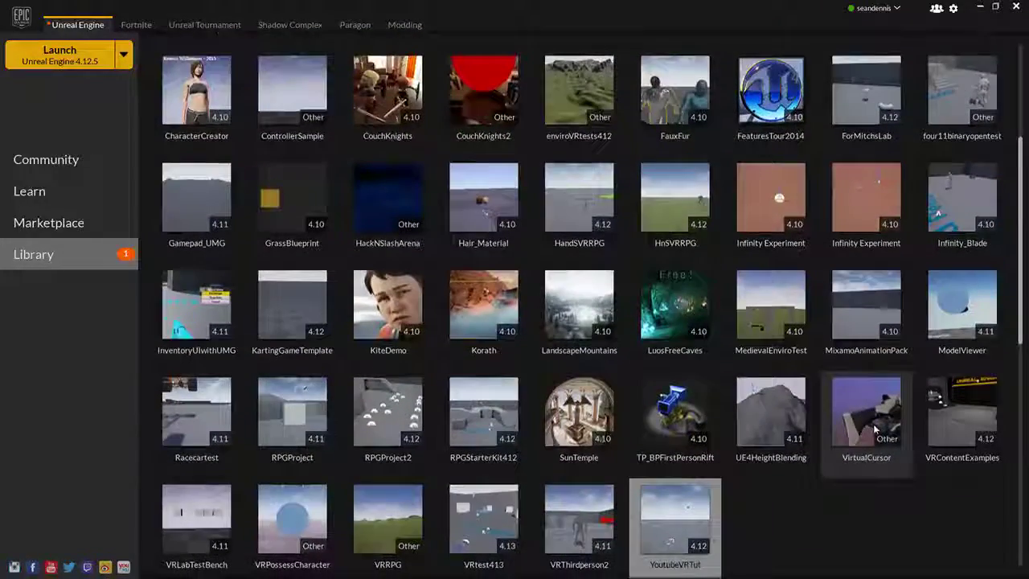
scroll(876, 426, "up", 3)
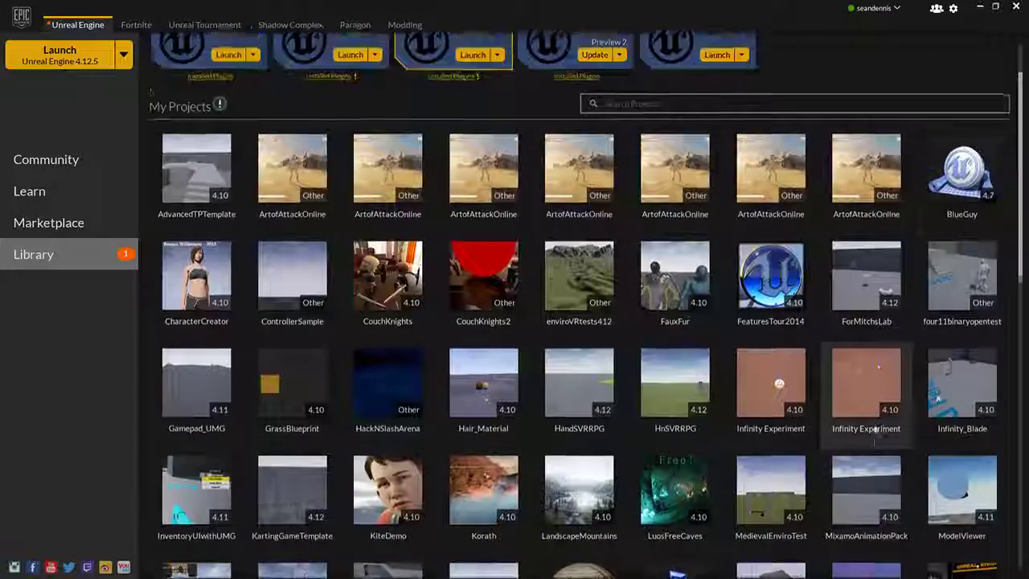
double_click(978, 183)
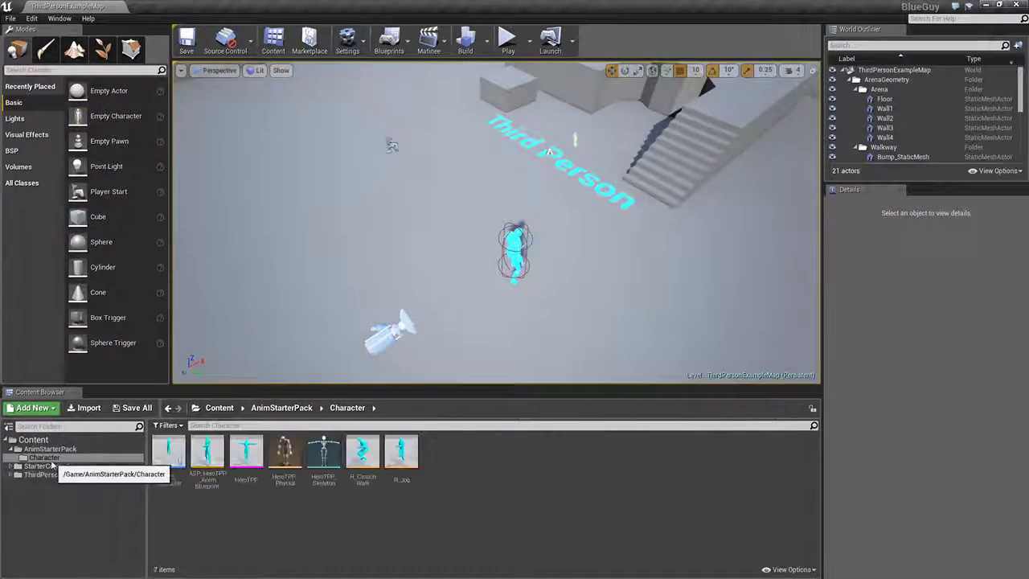
left_click(50, 457)
left_click(50, 448)
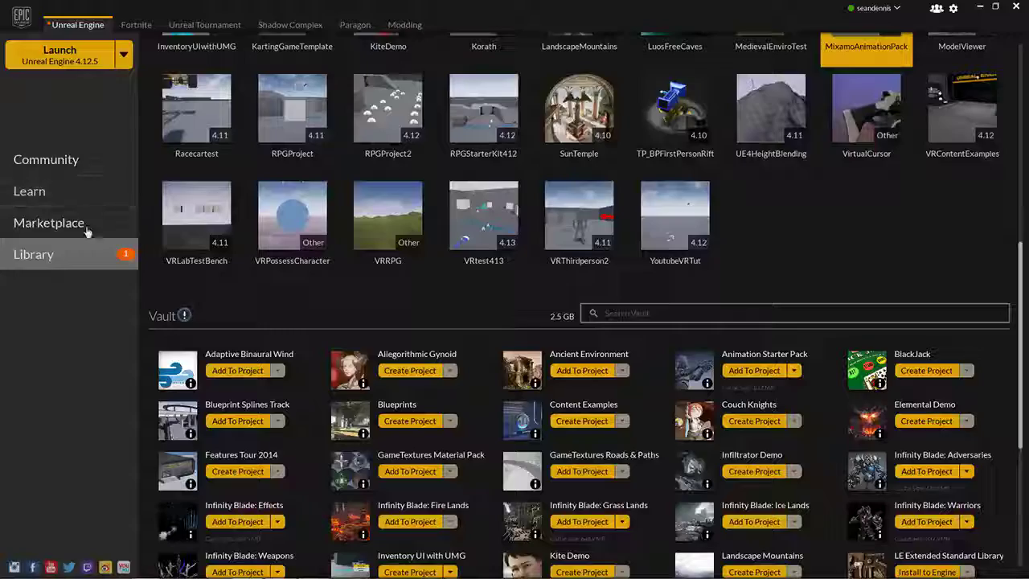
Step: Browse the recent additions in the Epic Games Launcher's Marketplace and the asset packs in the library's Vault
left_click(50, 229)
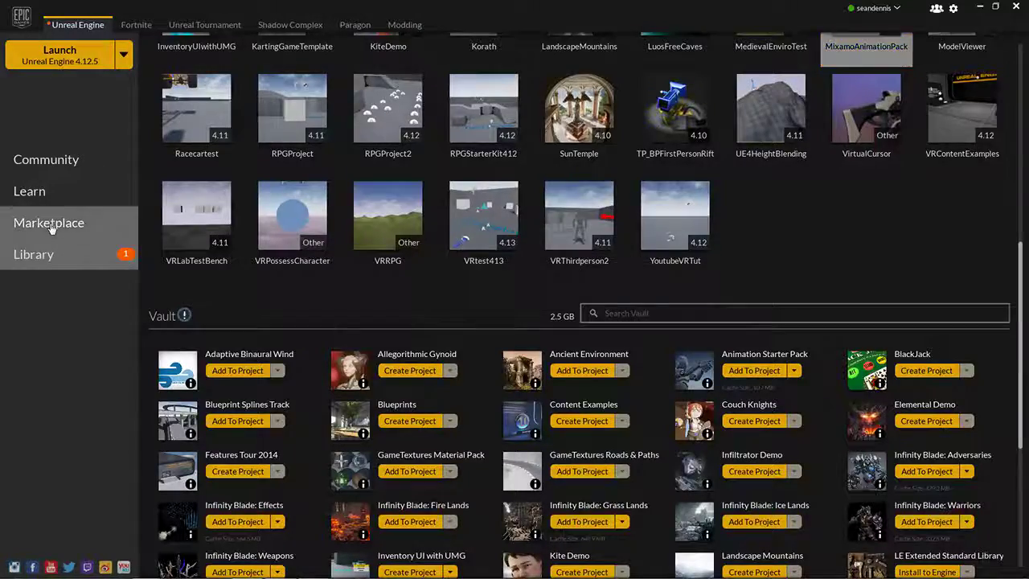
scroll(298, 340, "down", 5)
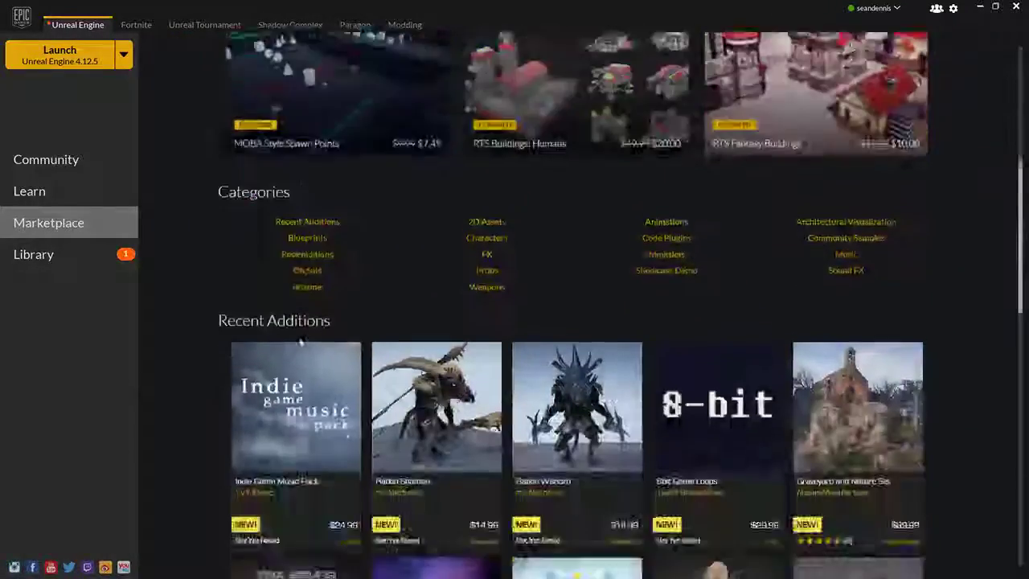
scroll(300, 342, "down", 7)
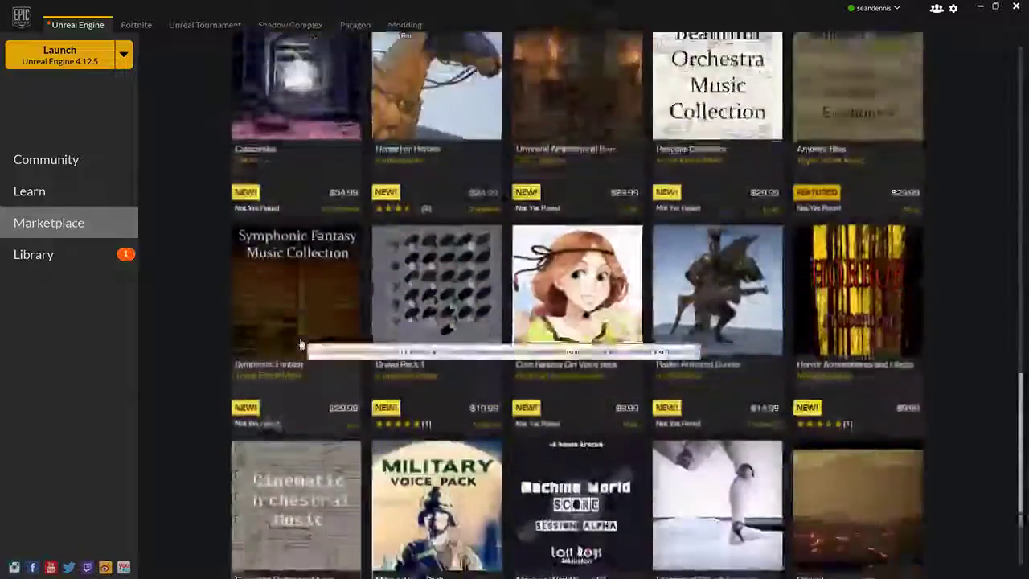
scroll(301, 345, "down", 2)
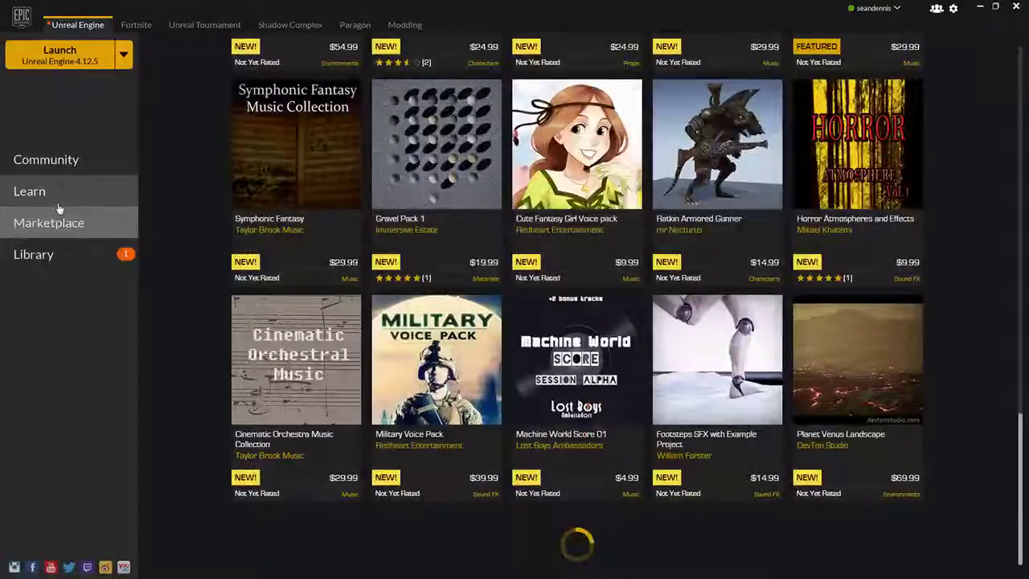
left_click(61, 254)
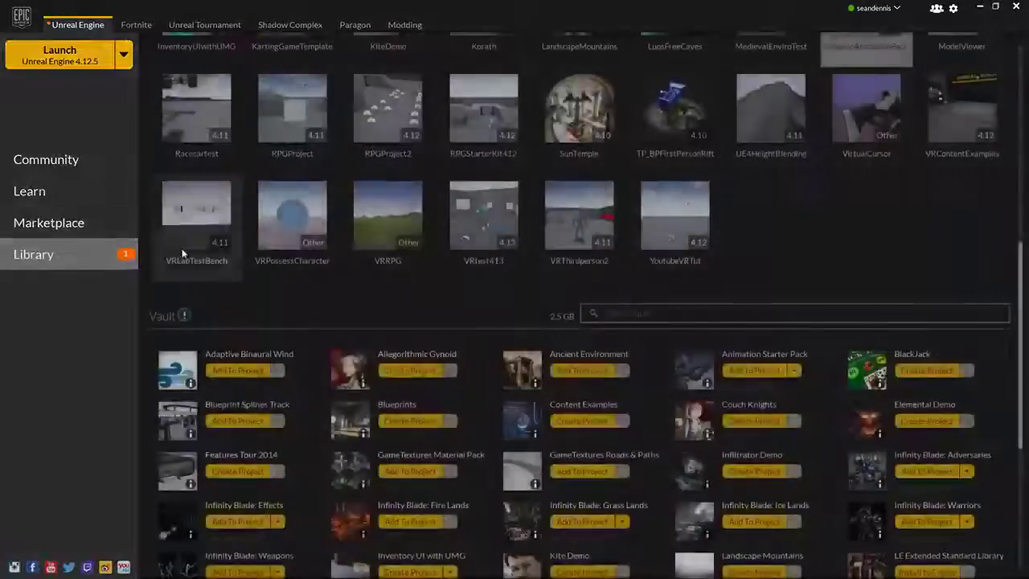
scroll(562, 322, "down", 3)
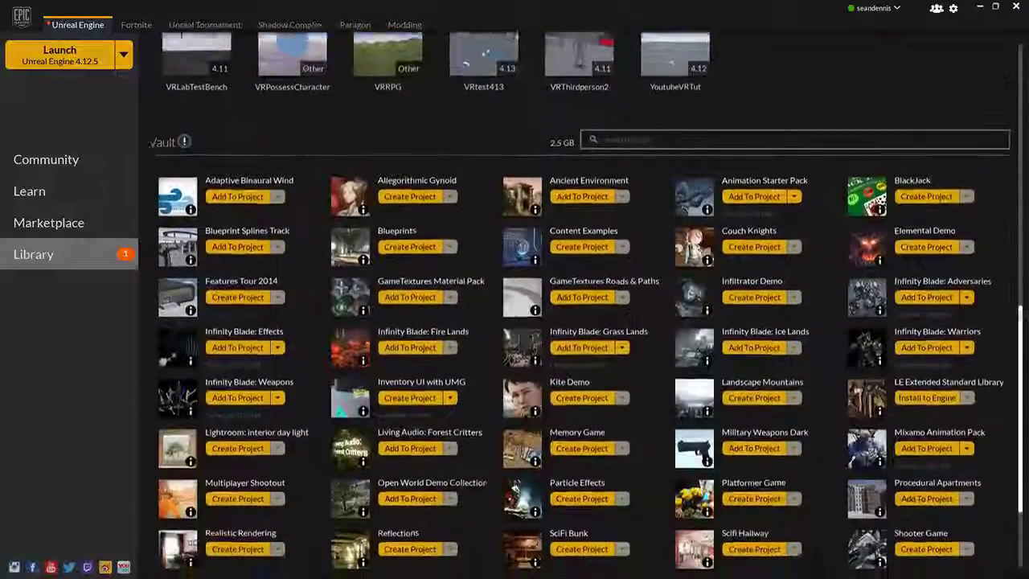
scroll(987, 399, "down", 3)
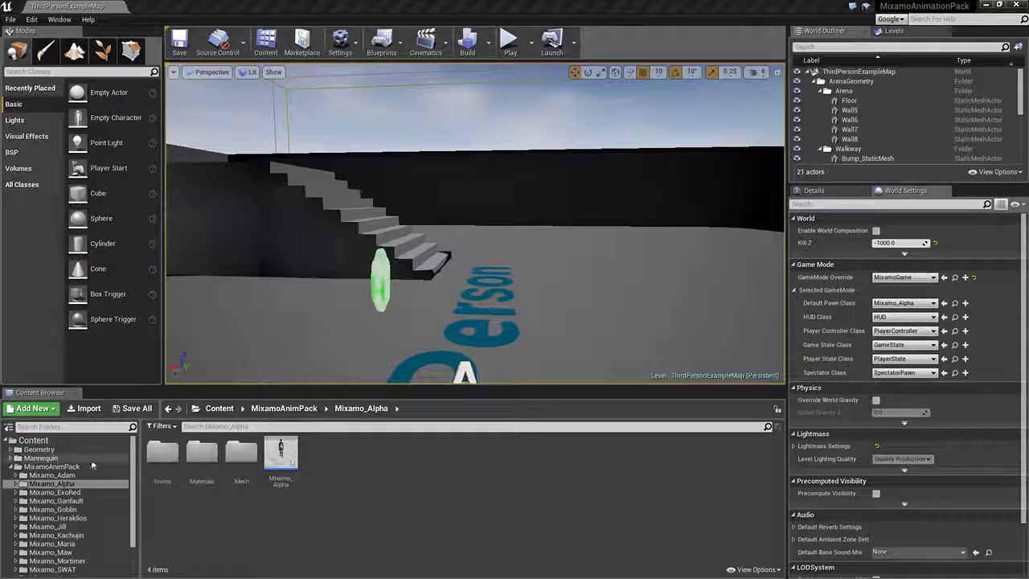
Step: Open the Mixamo_Adam character blueprint of the MixamoAnimationPack project in the full Blueprint editor
left_click(69, 477)
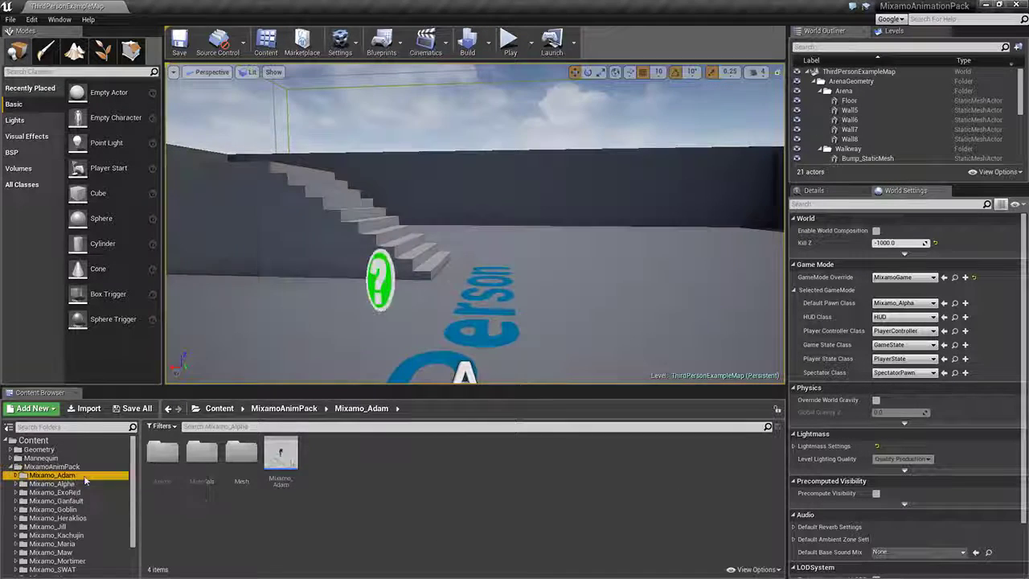
double_click(280, 455)
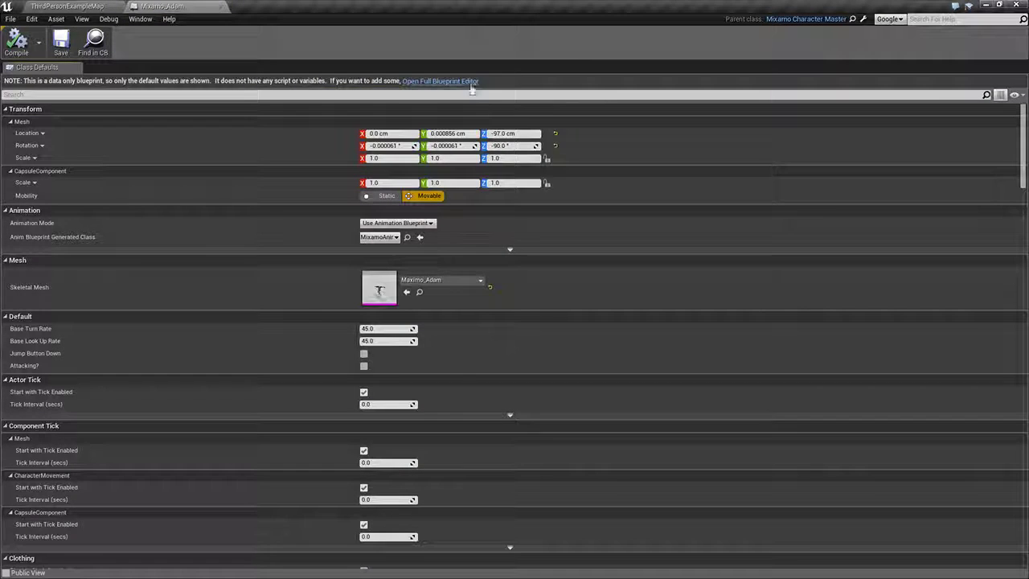
left_click(472, 82)
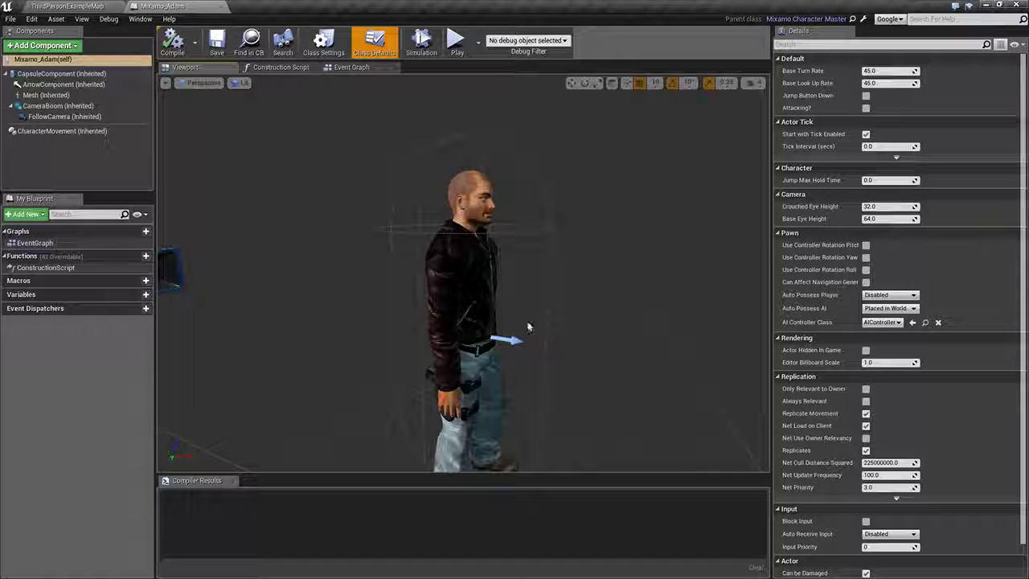
Step: Examine the Mixamo_Adam character from the front and open the Maximo_Adam skeletal mesh used by its Mesh component
right_click_drag(528, 326, 515, 304)
scroll(570, 300, "down", 3)
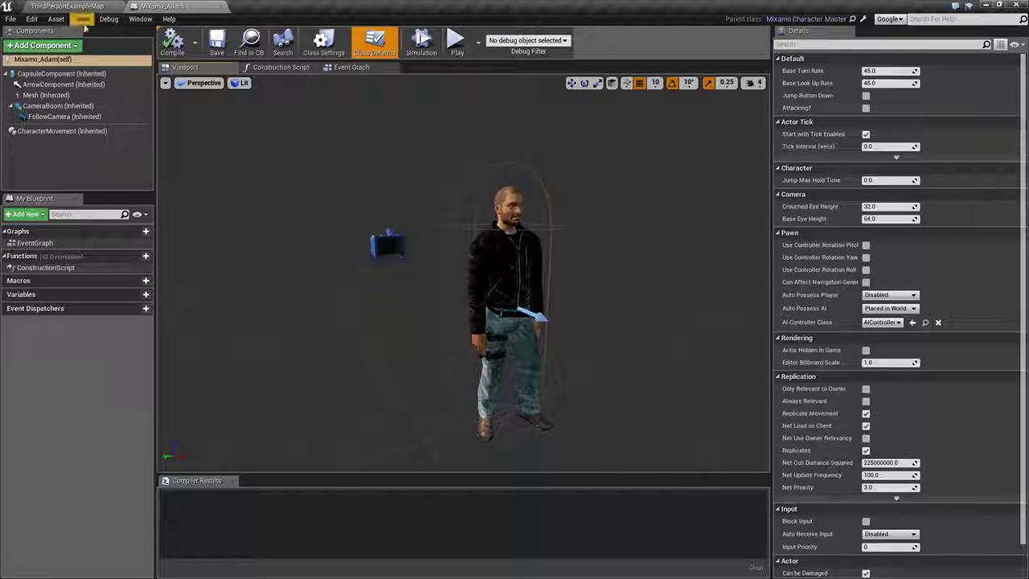
left_click(45, 95)
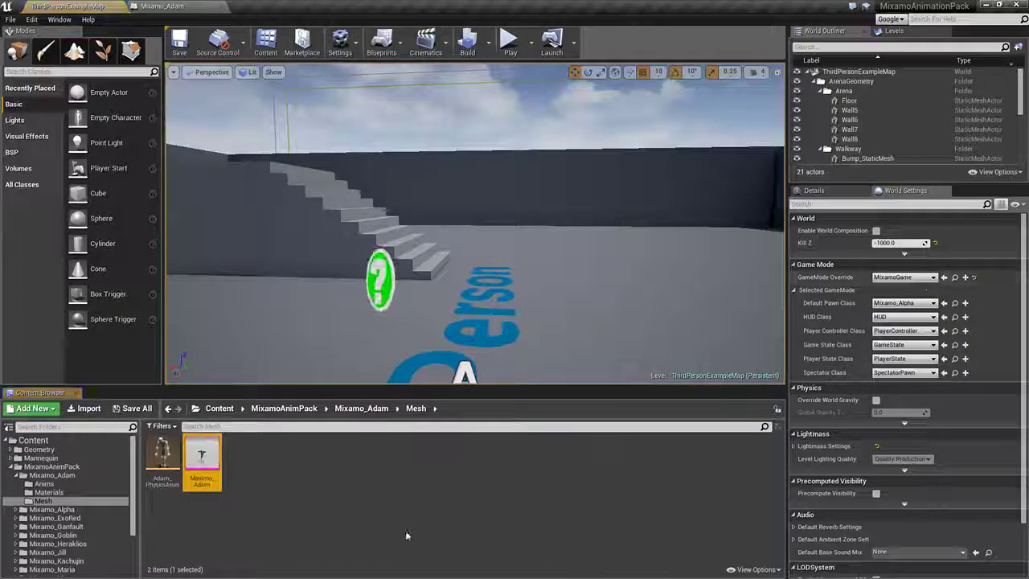
double_click(202, 462)
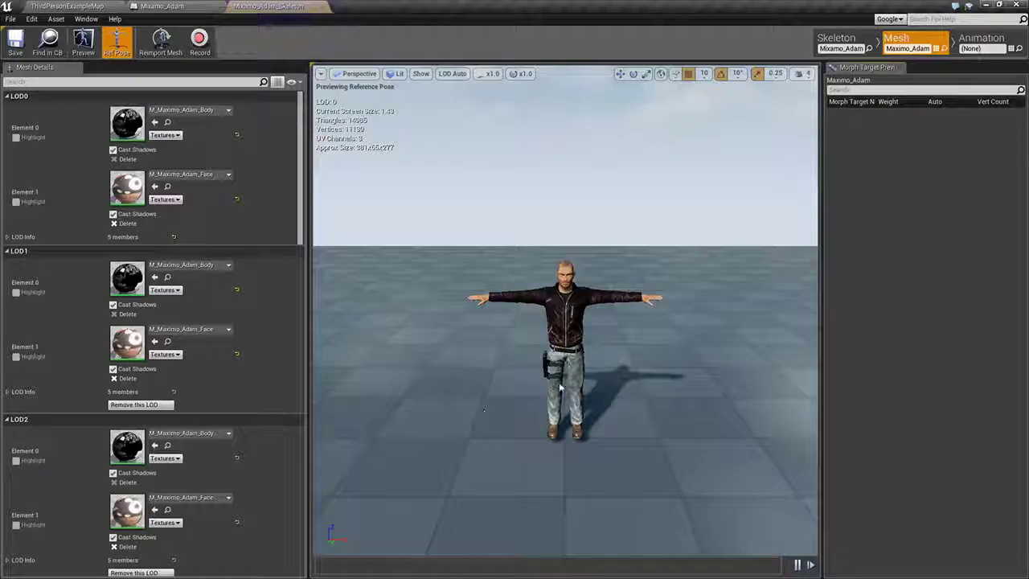
Step: Examine the Maximo_Adam skeletal mesh up close in its reference pose
scroll(560, 388, "up", 3)
scroll(560, 388, "up", 3)
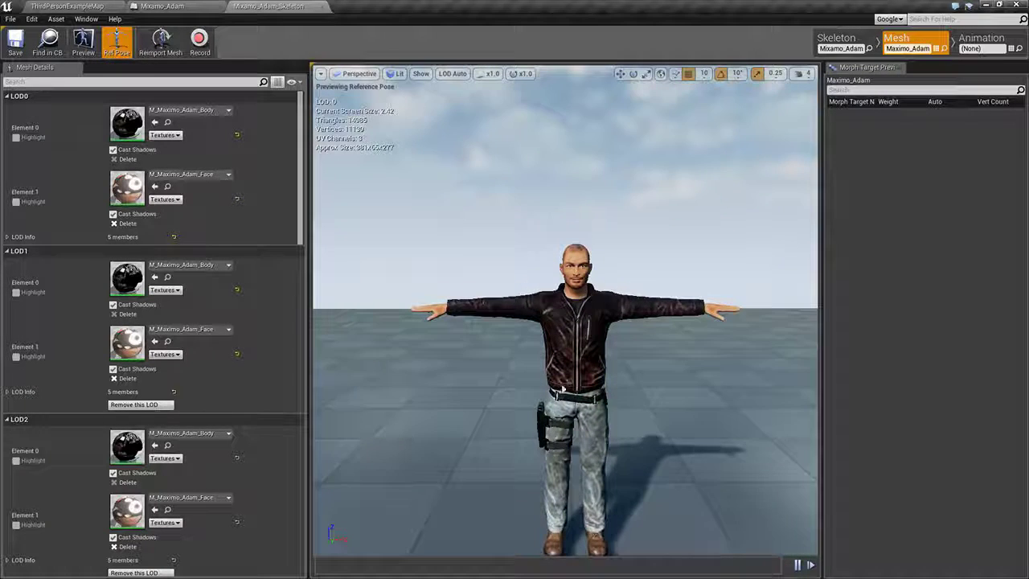
middle_click_drag(562, 388, 569, 388)
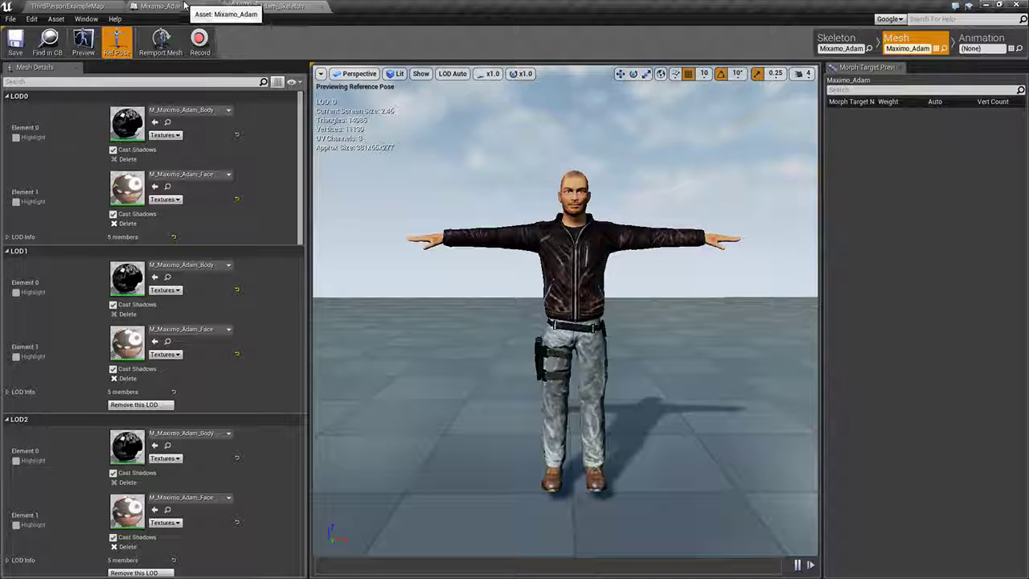
Step: Return to the level and open the MixamoAnimBP_Adam animation blueprint from the Mixamo_Adam Anims folder
left_click(96, 7)
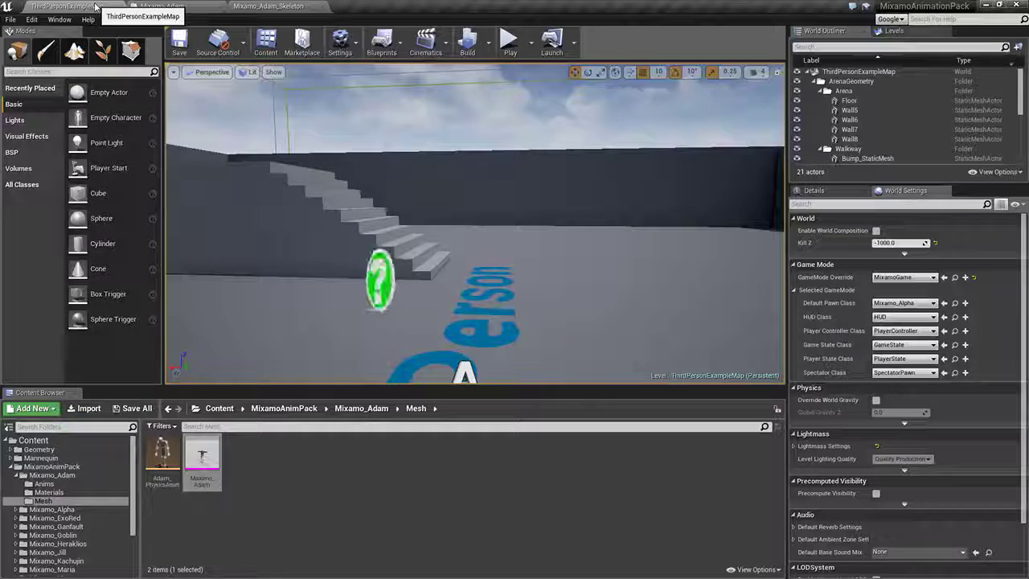
left_click(97, 485)
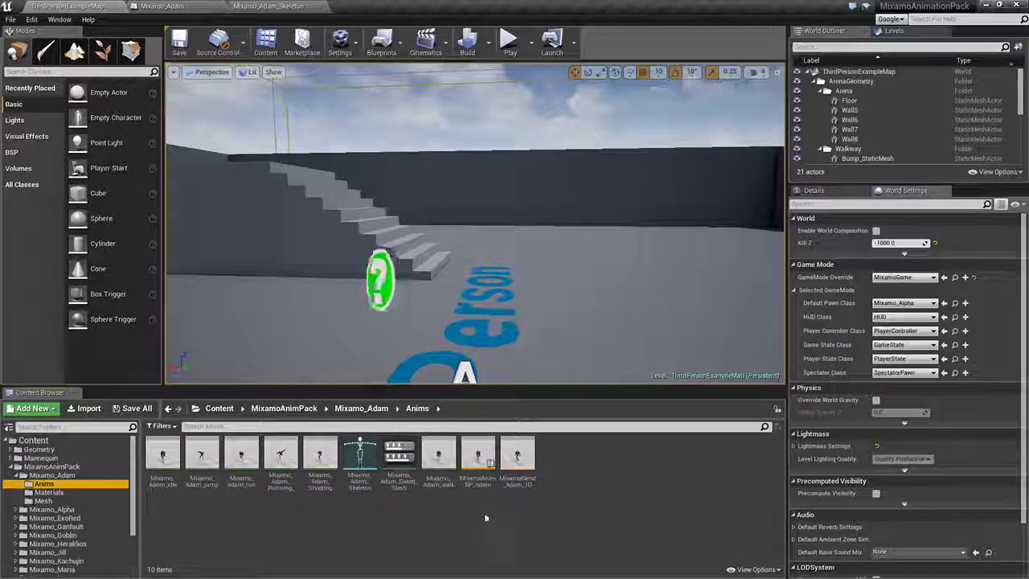
double_click(476, 457)
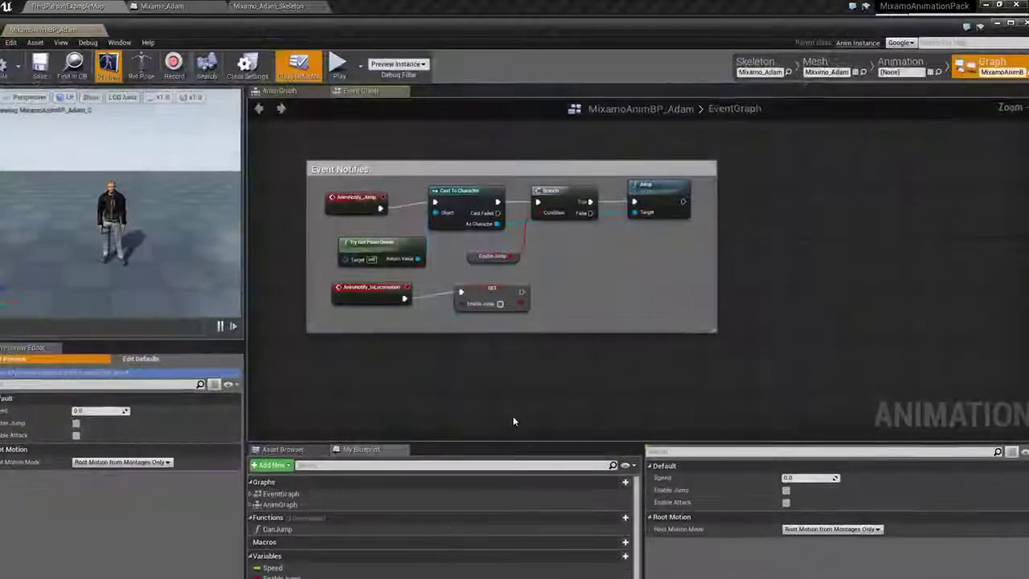
Step: Examine the attack and jump section and the Event Notifies section in MixamoAnimBP_Adam's event graph
scroll(523, 361, "down", 2)
scroll(522, 364, "down", 3)
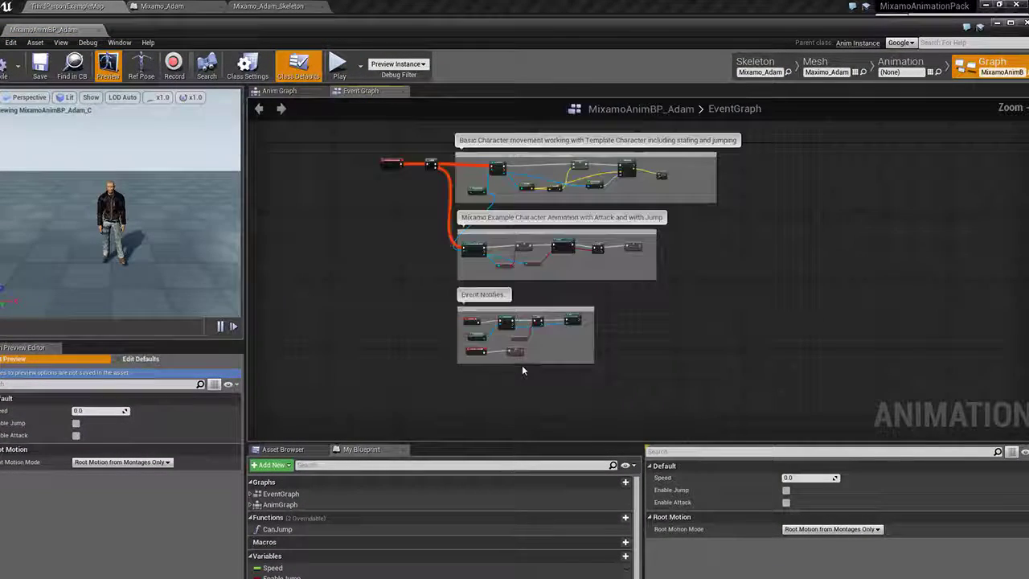
scroll(631, 280, "up", 3)
right_click_drag(525, 321, 599, 275)
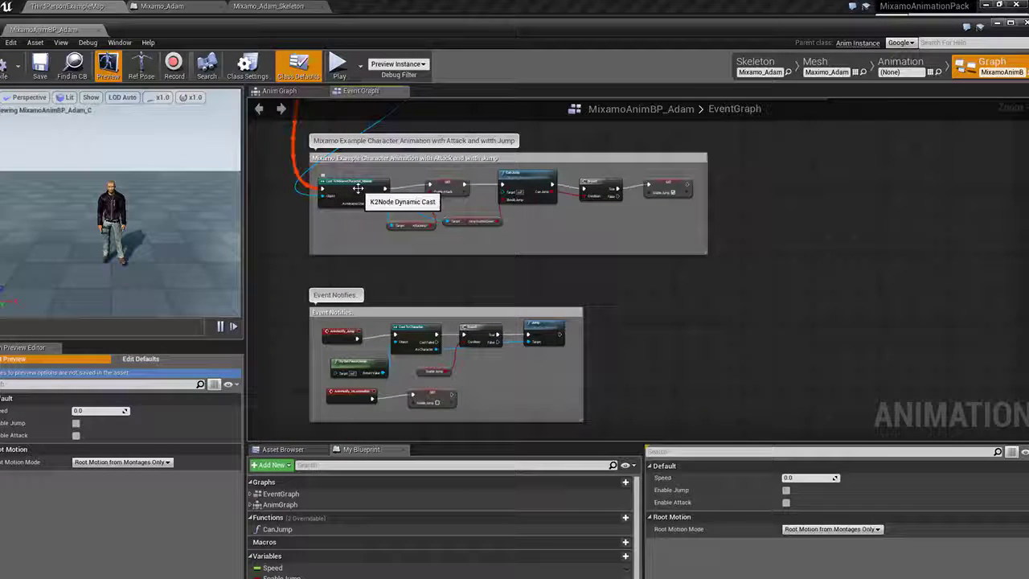
scroll(404, 196, "up", 3)
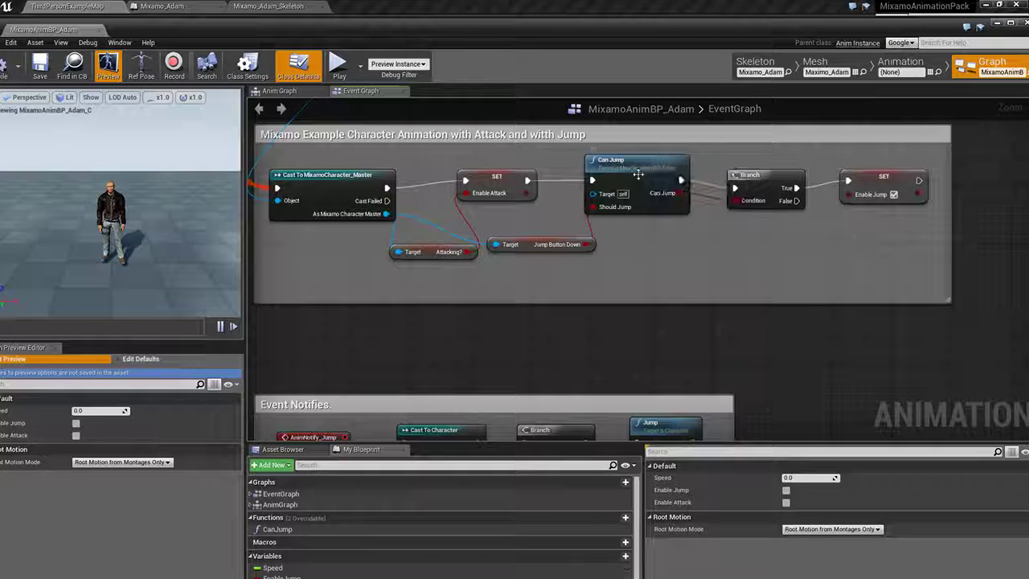
right_click_drag(751, 313, 621, 212)
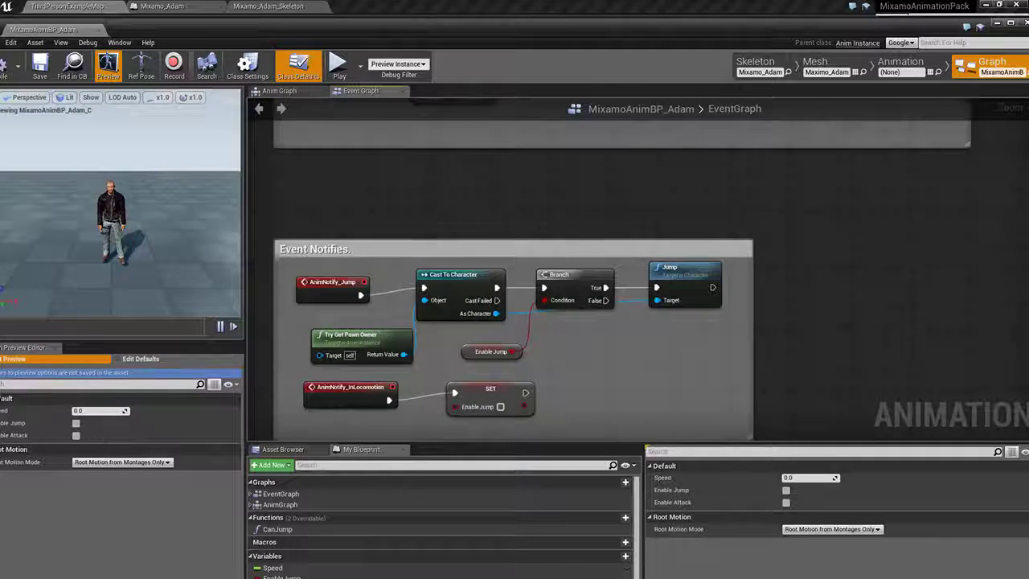
right_click_drag(482, 193, 472, 231)
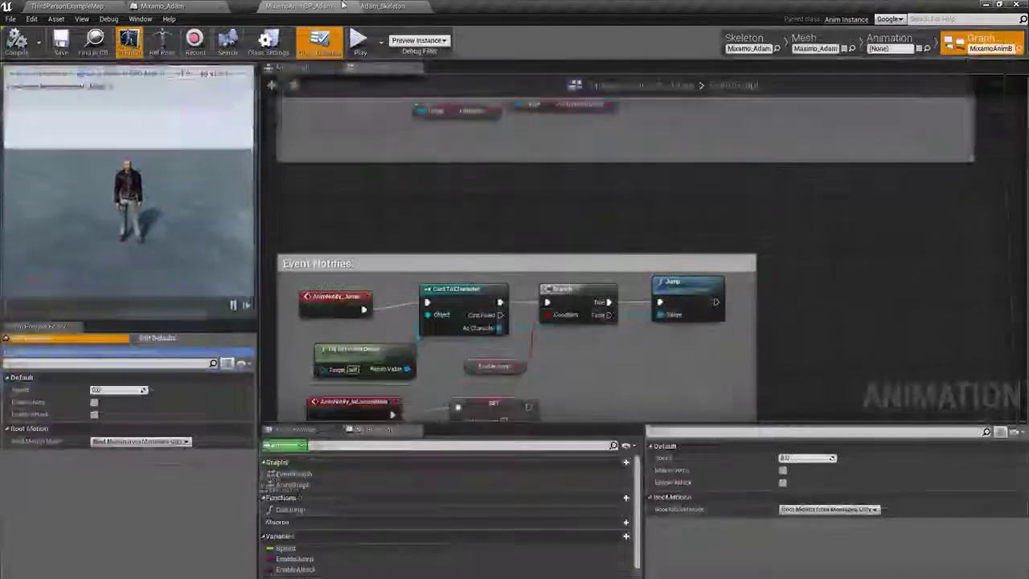
Step: Play-test ThirdPersonExampleMap, making the character run, turn and jump both standing and moving, and end the session
left_click(81, 6)
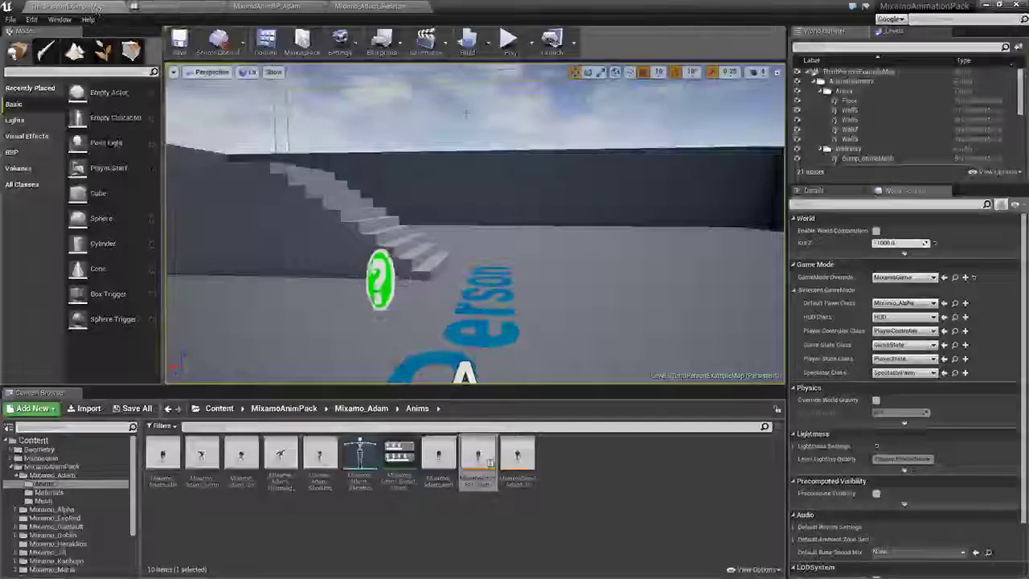
left_click(509, 40)
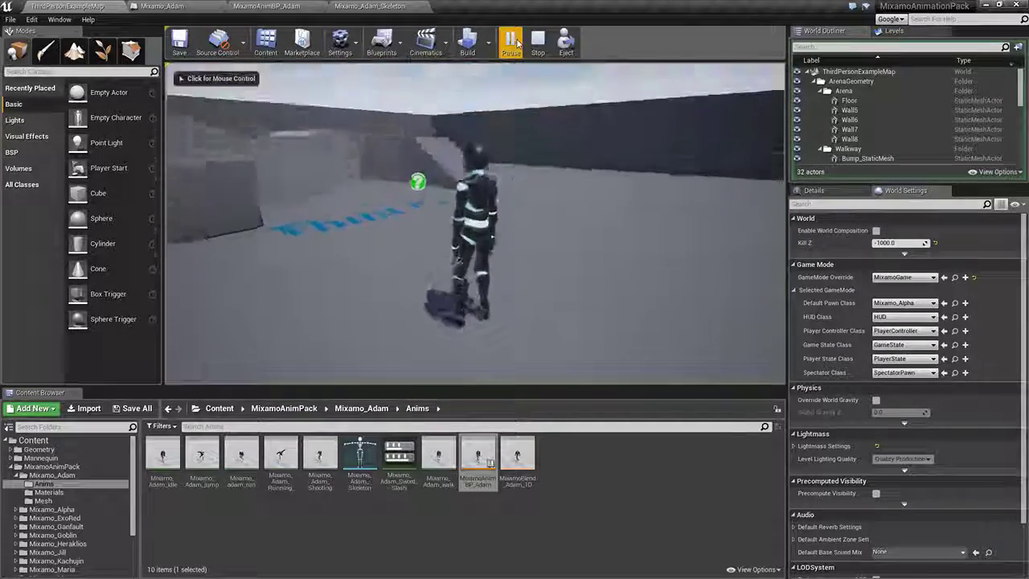
key("w")
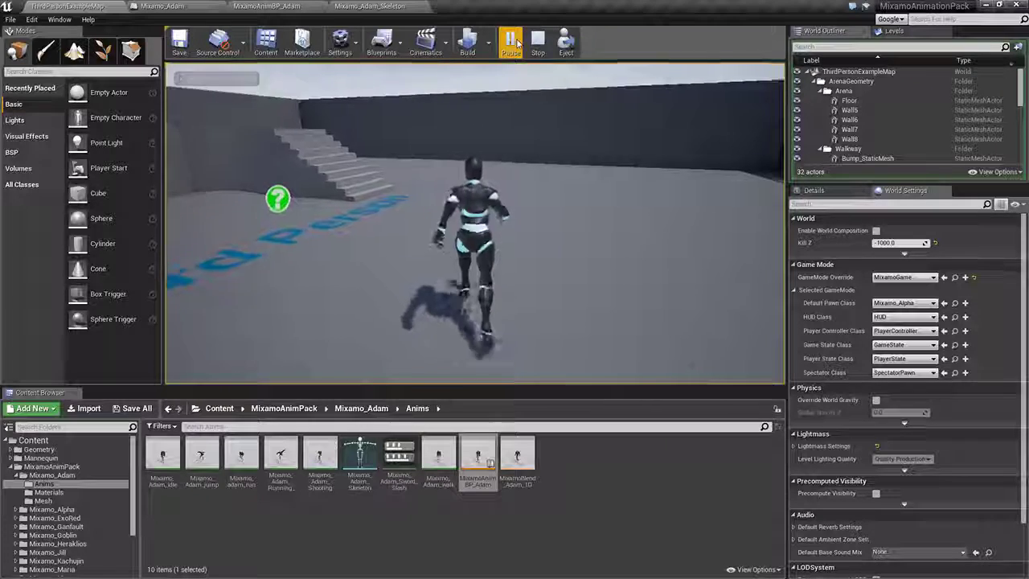
key("space")
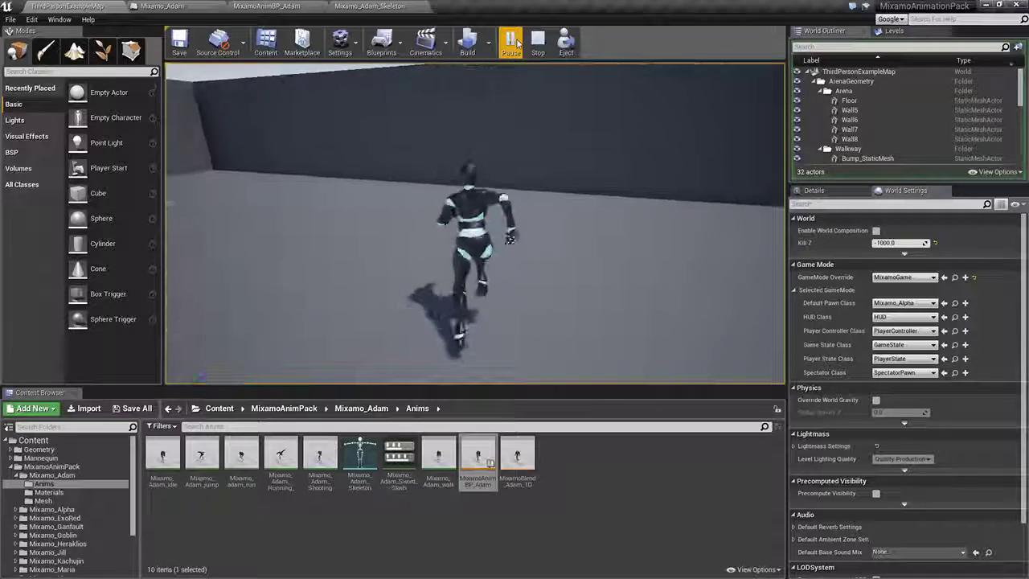
key("space")
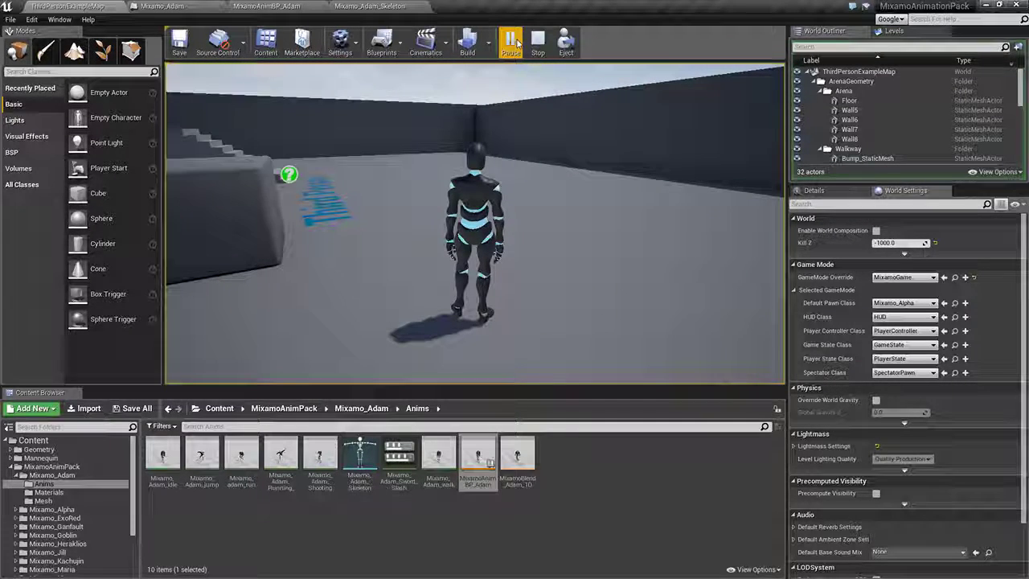
key("space")
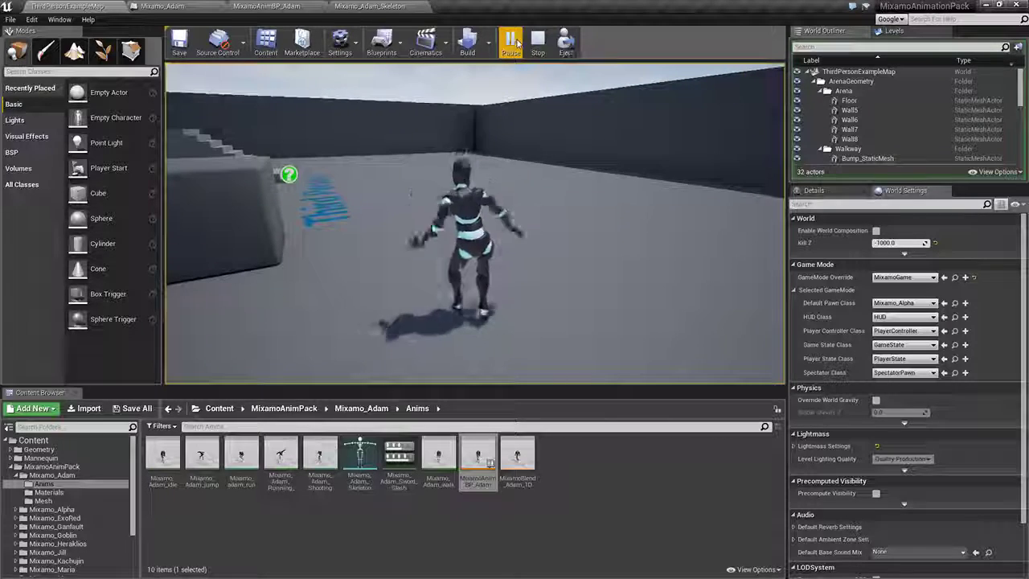
key("space")
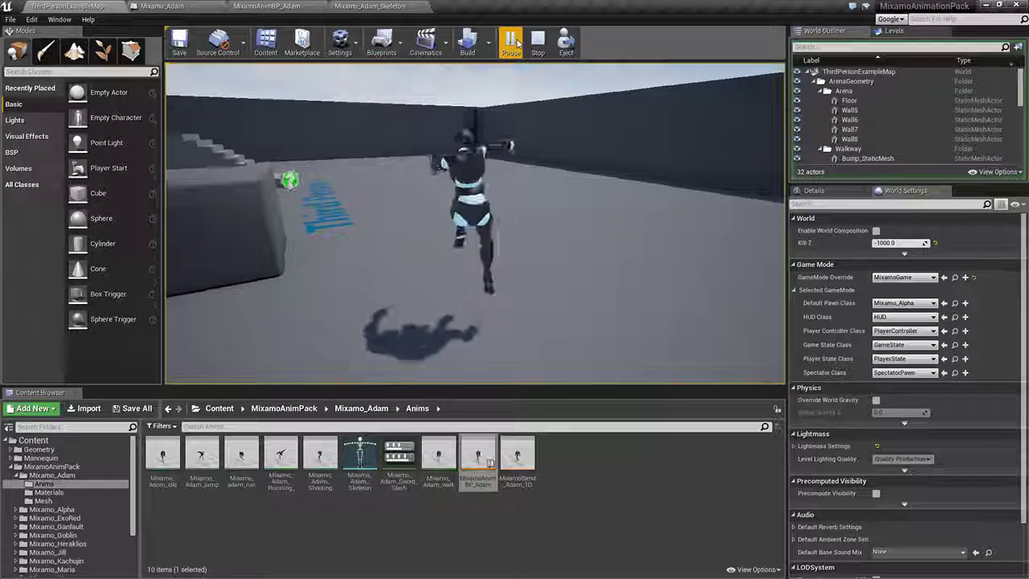
key("w")
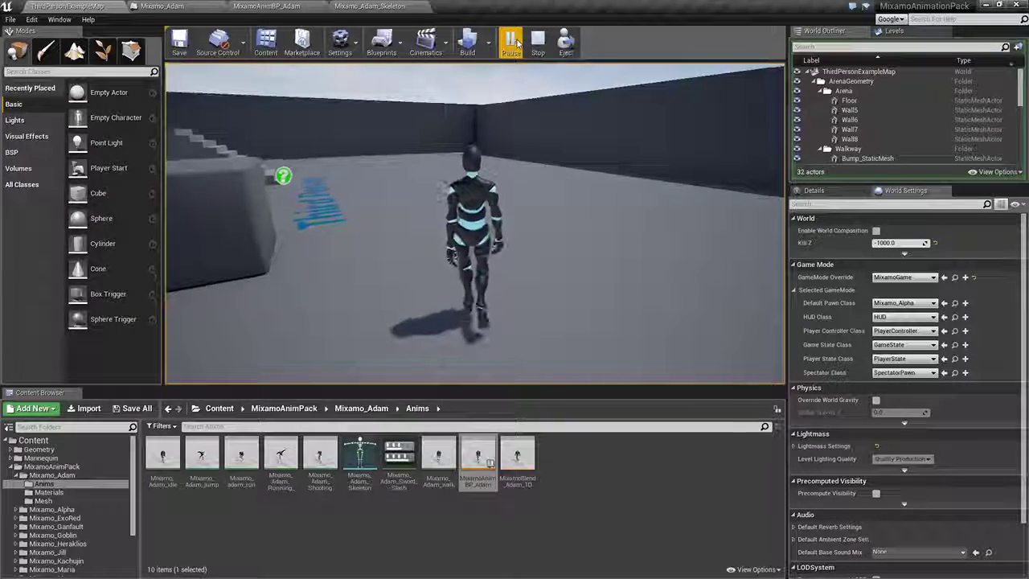
key("space")
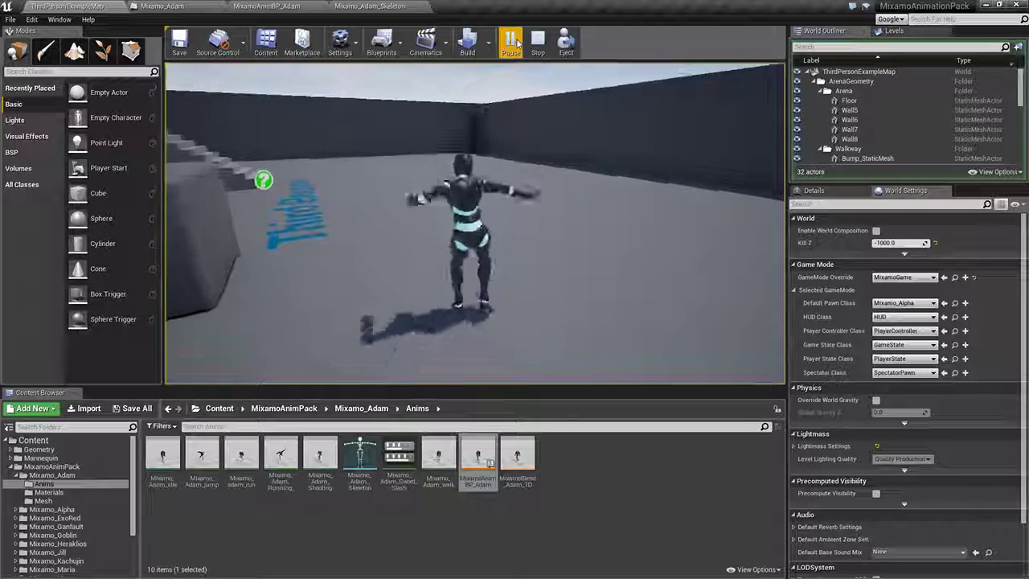
key("Left")
key("Right")
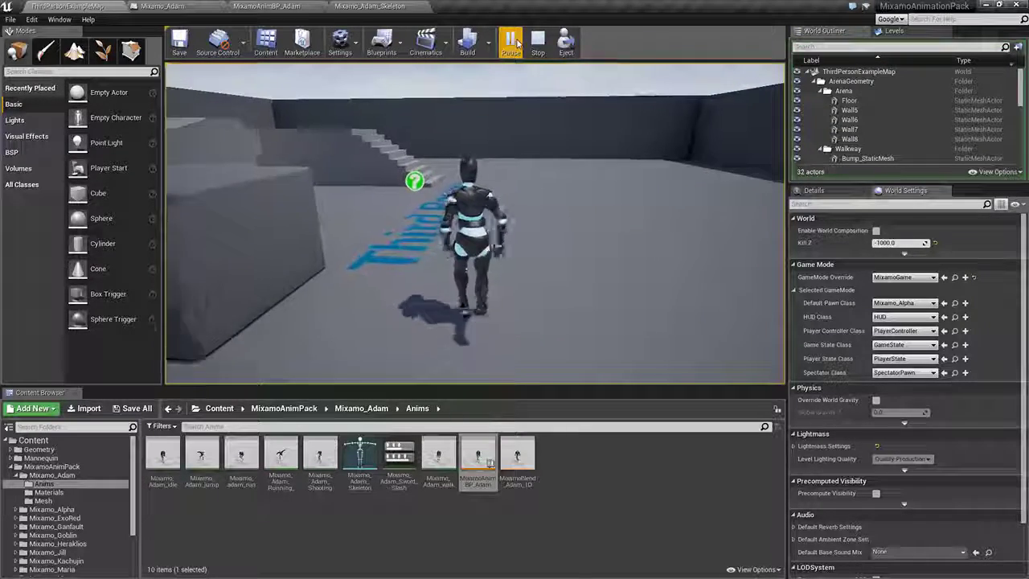
left_click(511, 43)
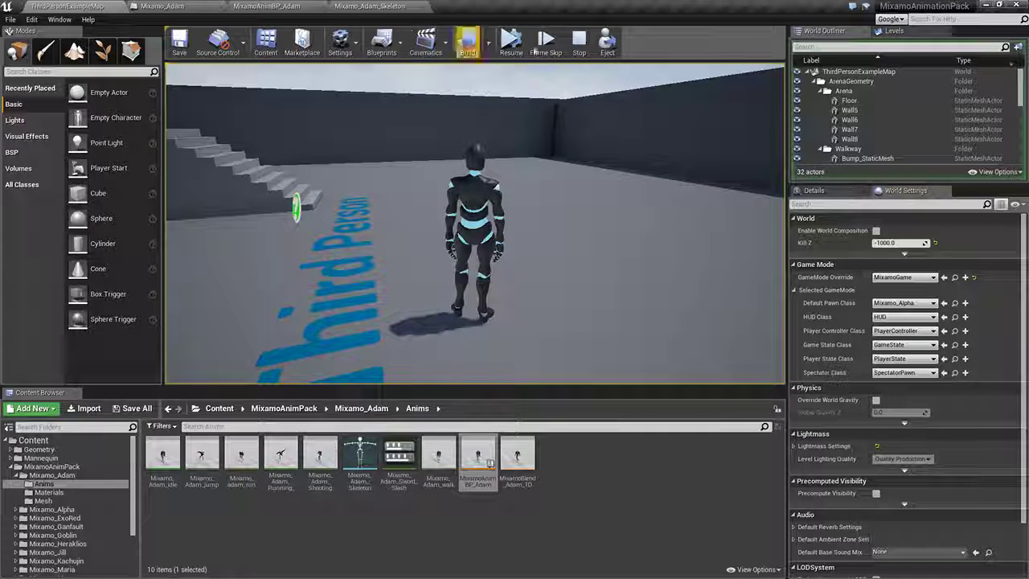
left_click(579, 42)
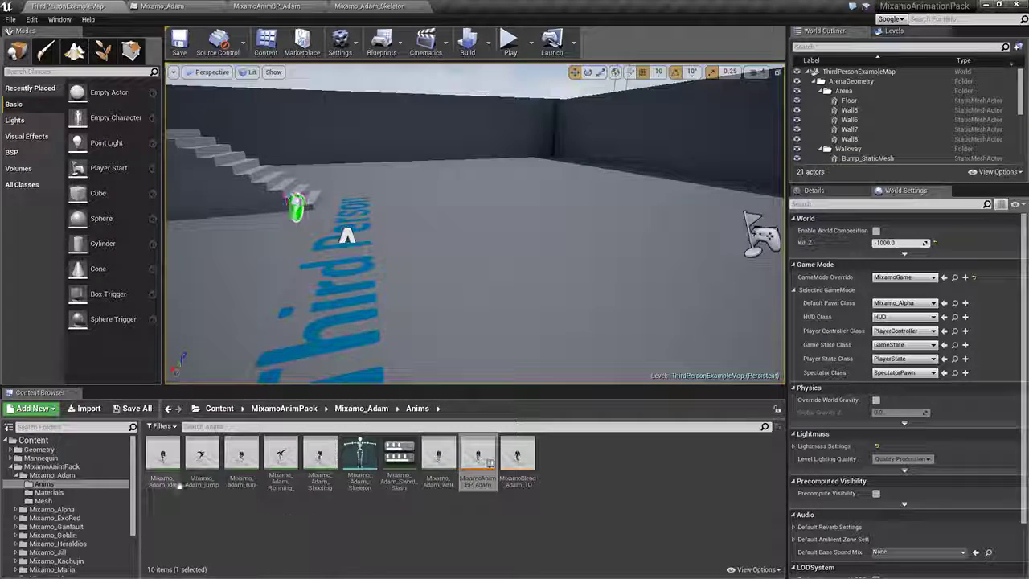
Step: Open the MixamoBlend_Adam_1D blend space and preview the Mixamo_Adam_Running_Jump animation from its asset list
double_click(517, 456)
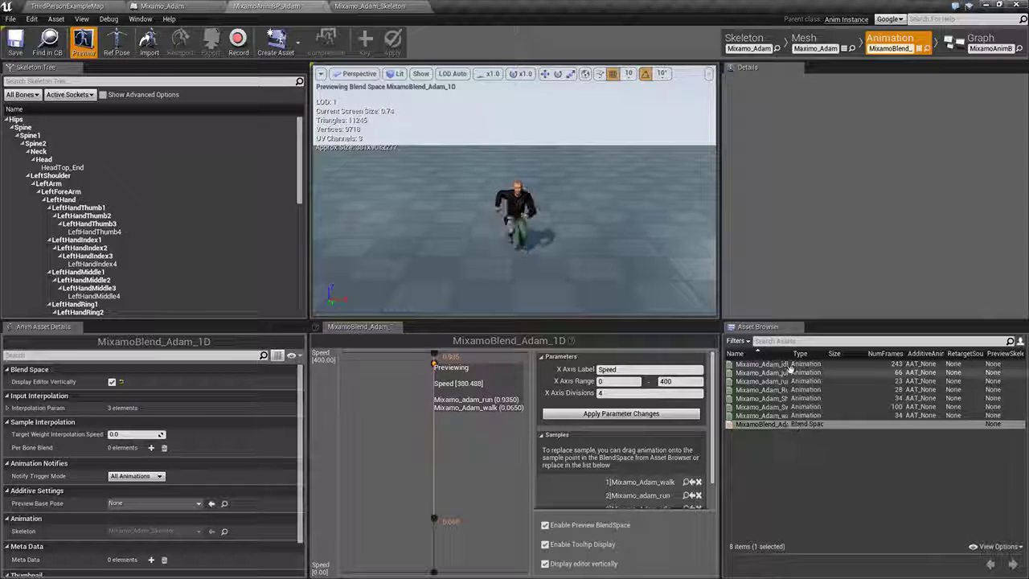
left_click_drag(789, 353, 834, 353)
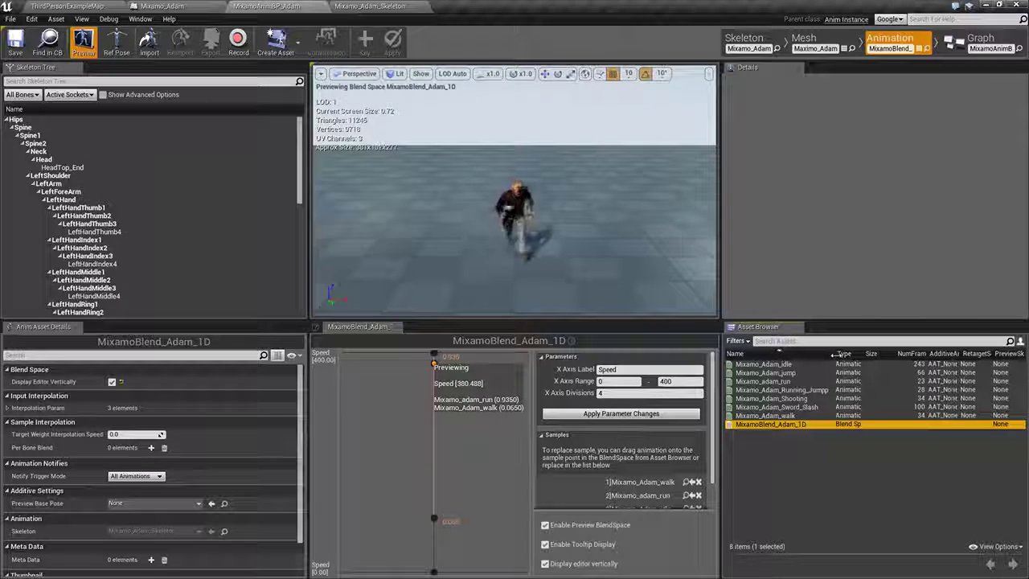
left_click(793, 390)
double_click(794, 389)
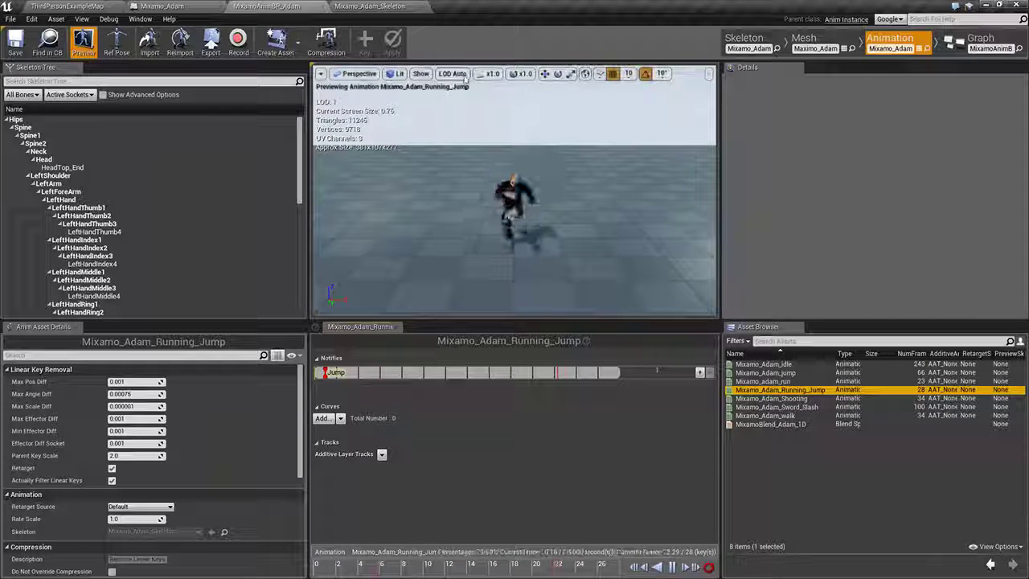
Step: Close the MixamoAnimBP_Adam, Mixamo_Adam_Skeleton and Mixamo_Adam editors and look around the level
left_click(310, 7)
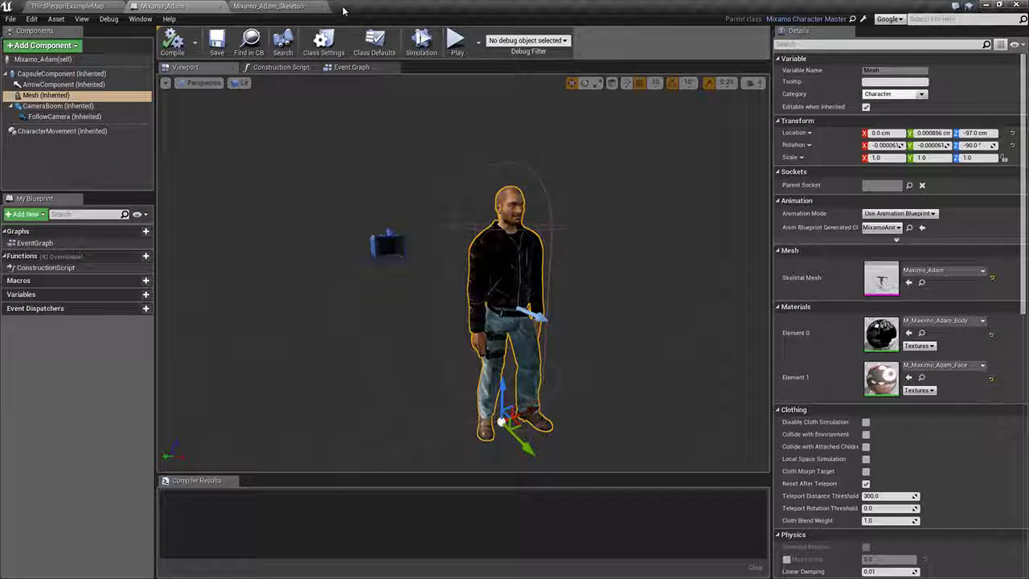
left_click(326, 7)
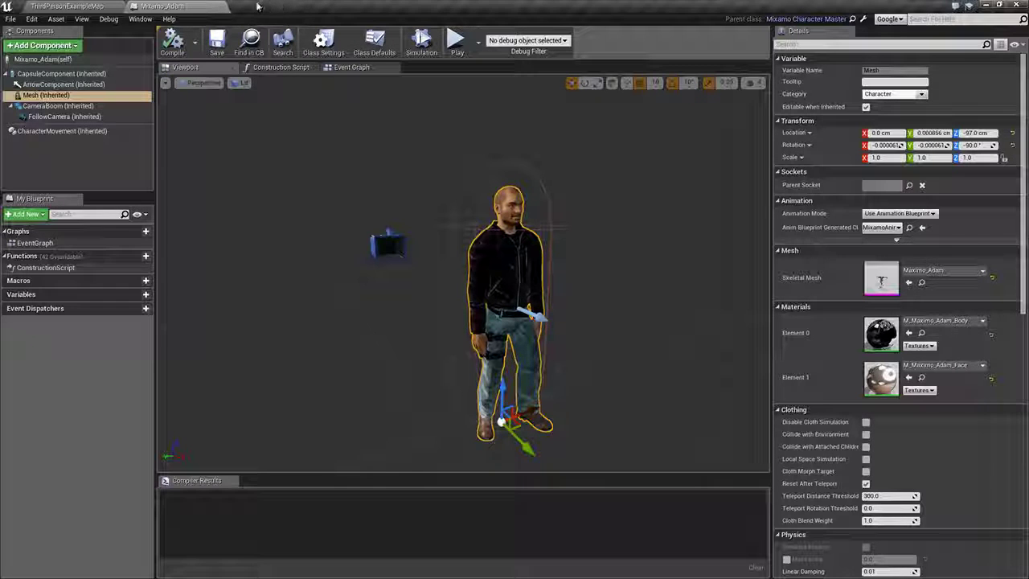
left_click(217, 8)
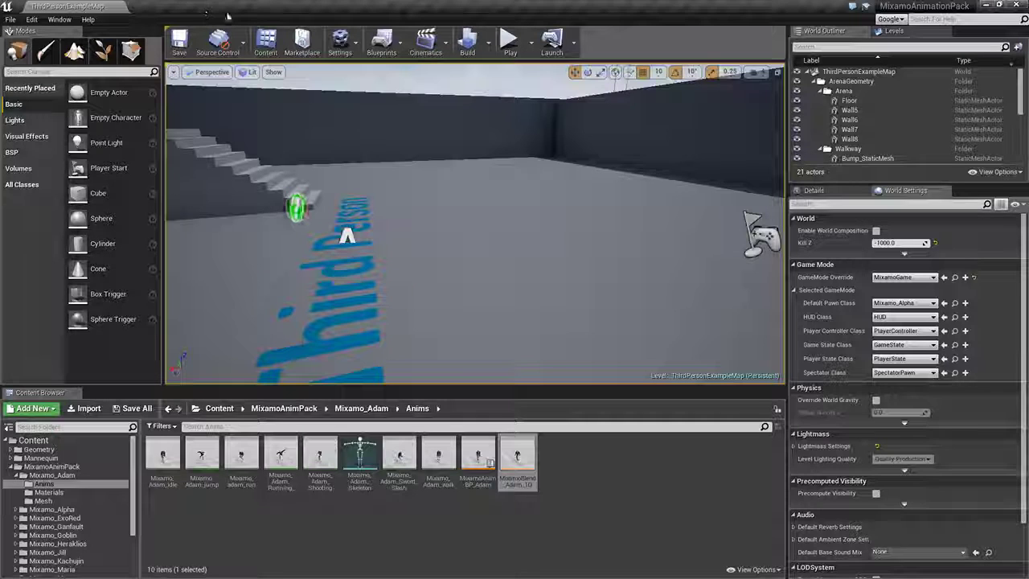
right_click_drag(459, 201, 486, 192)
key("s")
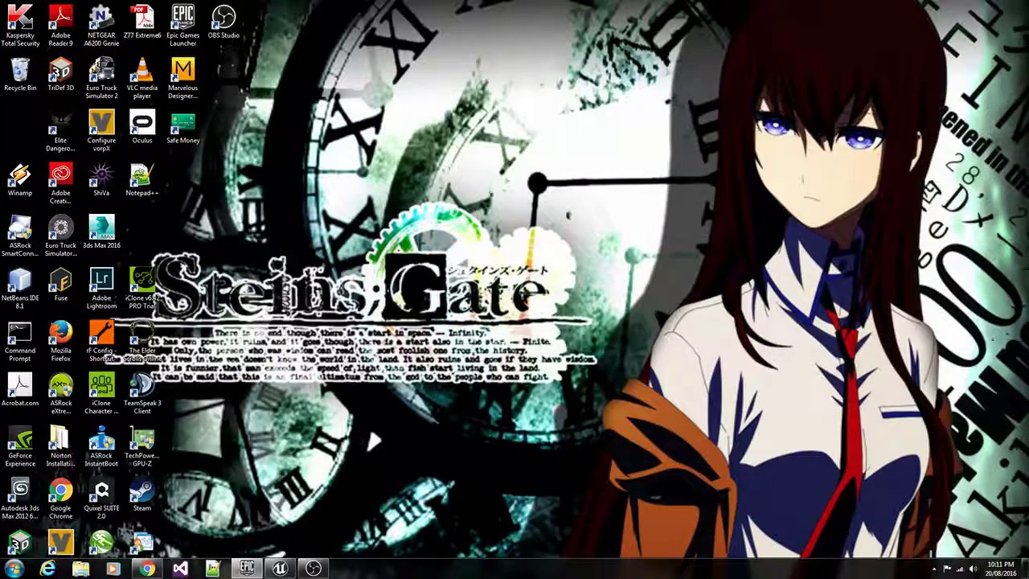
Step: Switch to the YoutubeVRTut project in Unreal Editor and look over the grass floor and the VR character
left_click(282, 568)
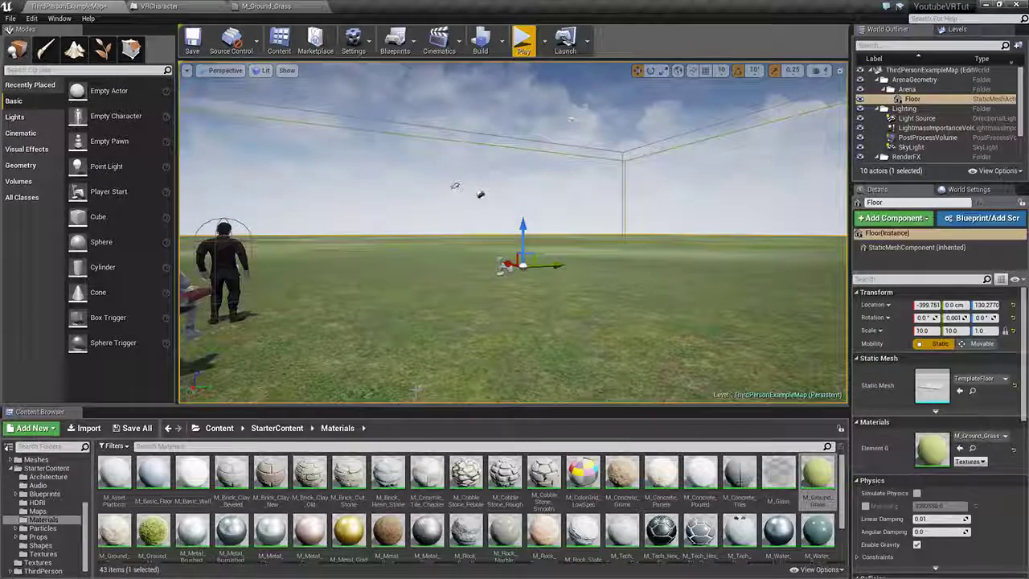
left_click_drag(416, 390, 368, 399)
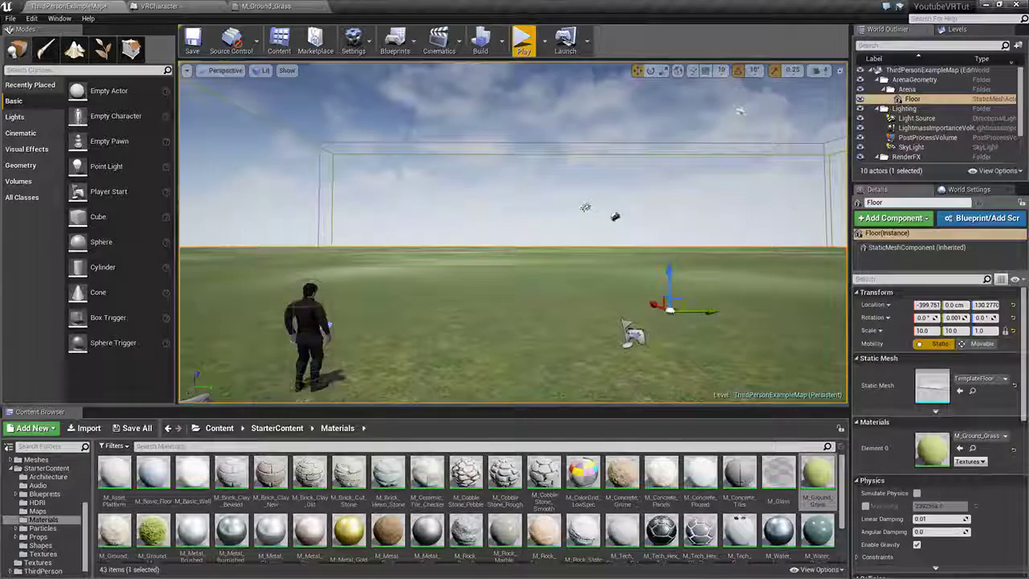
right_click_drag(482, 241, 479, 268)
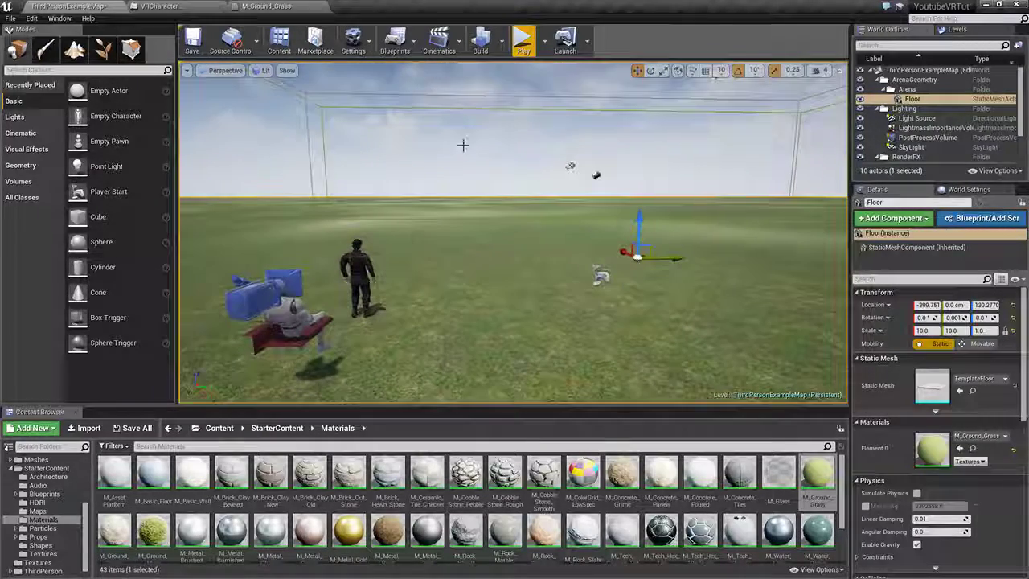